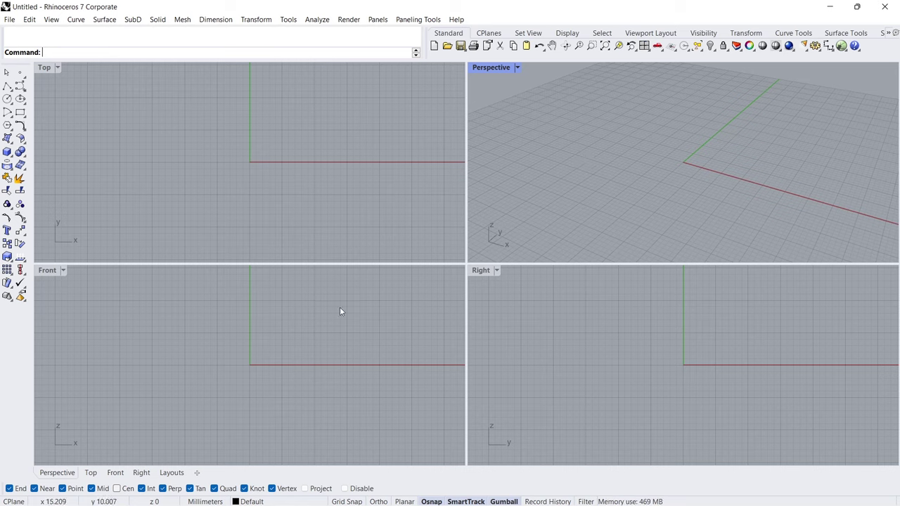
Set the document's model units to centimeters.
{"action": "left_click", "coordinate": [201, 502]}
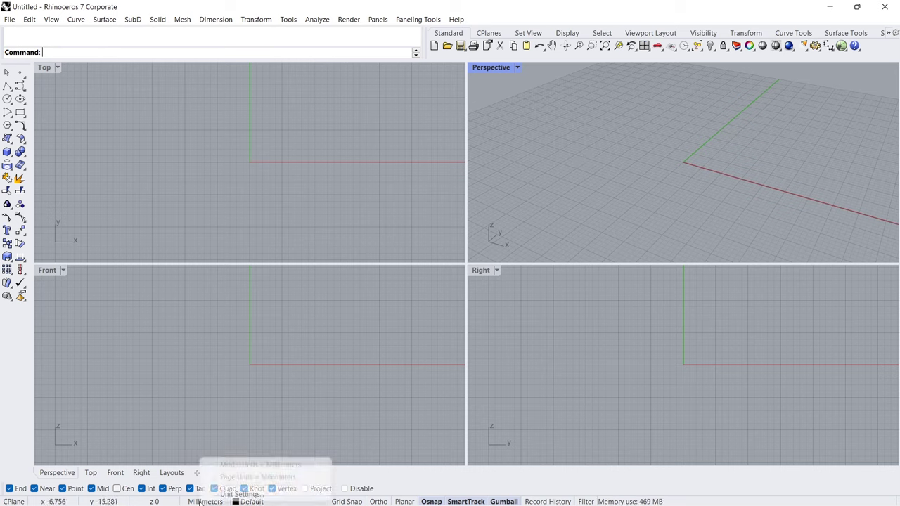
{"action": "left_click", "coordinate": [301, 496]}
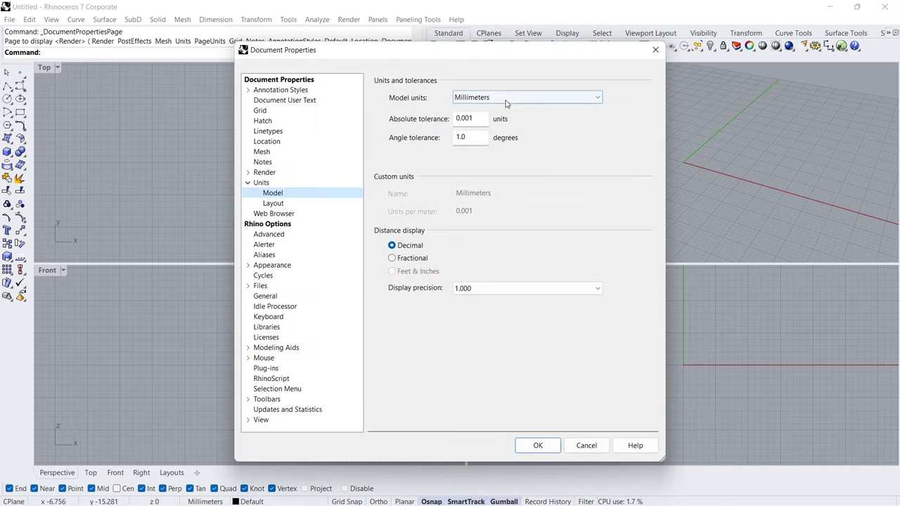
{"action": "left_click", "coordinate": [506, 102]}
{"action": "left_click", "coordinate": [512, 129]}
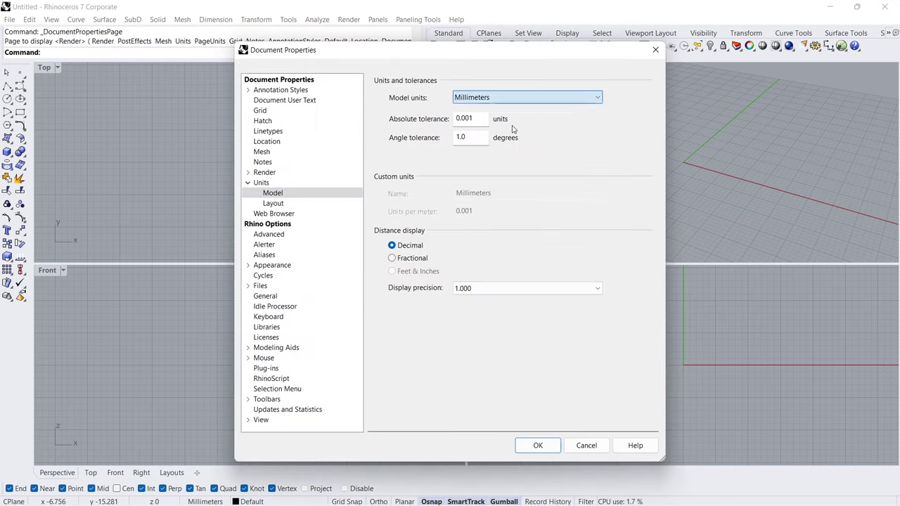
{"action": "left_click", "coordinate": [538, 446]}
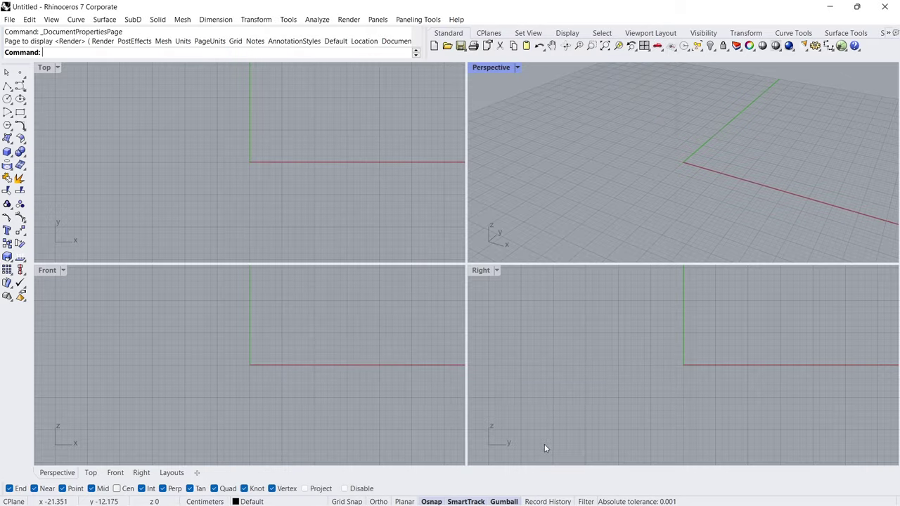
Insert the HEX-HOUSE_DOUBLE_UNIT_PLAN picture in the Top view with its first corner at the origin (0) and a freehand size.
{"action": "double_click", "coordinate": [47, 68]}
{"action": "scroll", "coordinate": [426, 201], "scroll_direction": "down", "scroll_amount": 6}
{"action": "right_click_drag", "start_coordinate": [431, 191], "coordinate": [398, 286]}
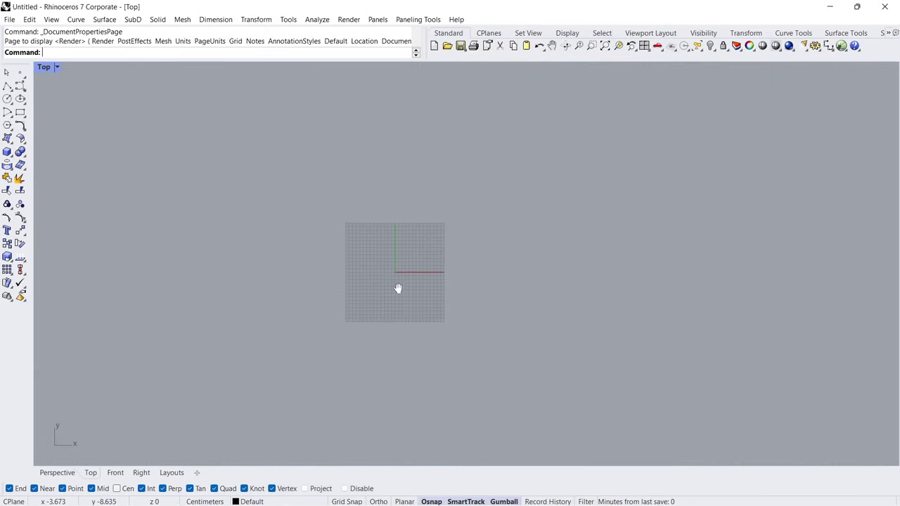
{"action": "left_click", "coordinate": [10, 139]}
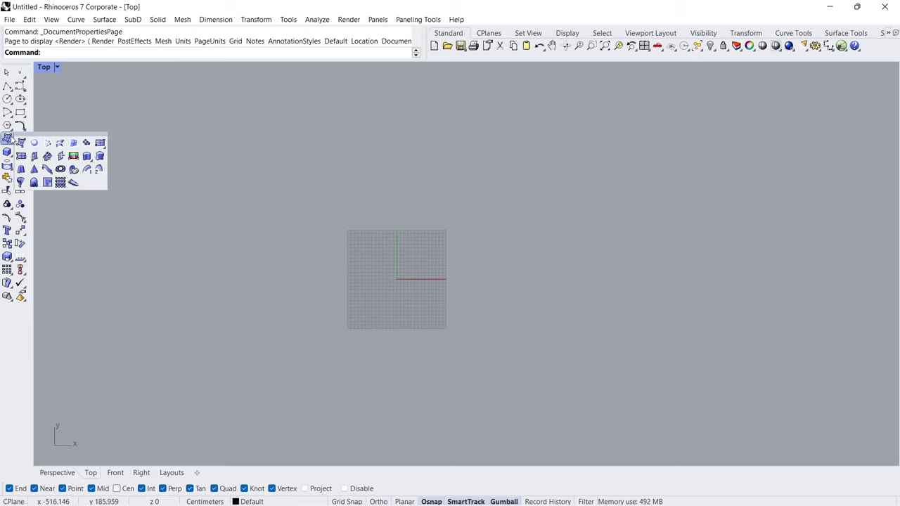
{"action": "left_click", "coordinate": [73, 156]}
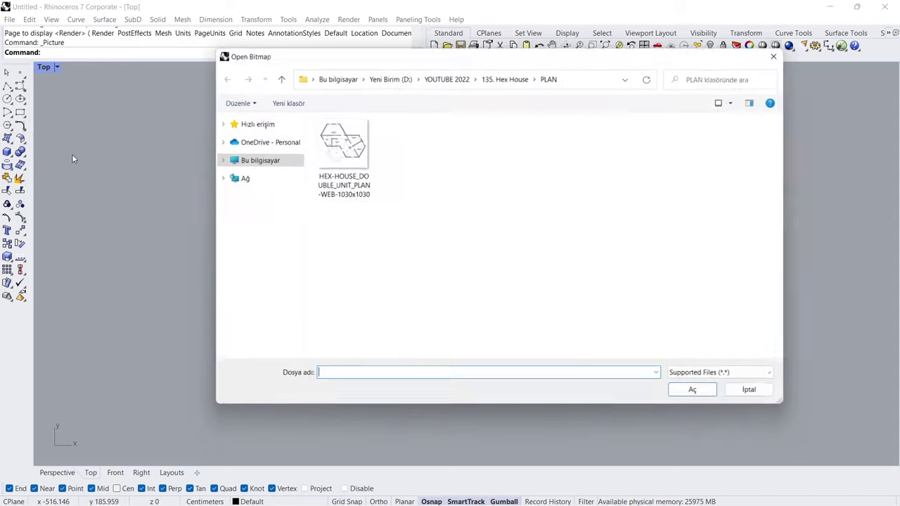
{"action": "double_click", "coordinate": [331, 148]}
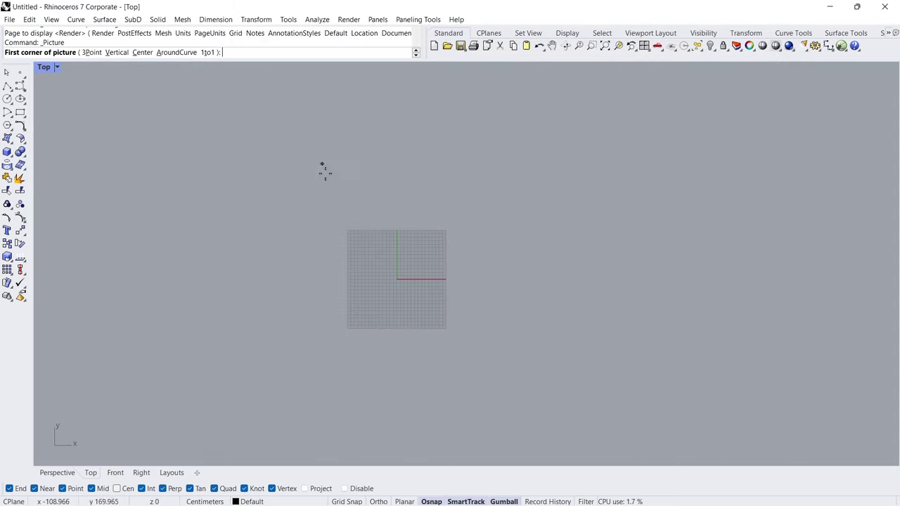
{"action": "type", "text": "0"}
{"action": "key", "text": "Return"}
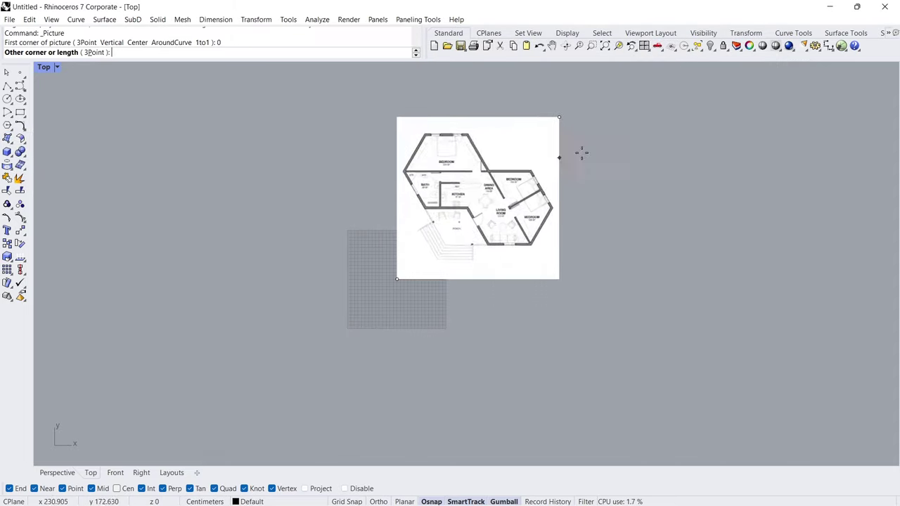
{"action": "left_click", "coordinate": [621, 140]}
{"action": "right_click_drag", "start_coordinate": [493, 163], "coordinate": [387, 244]}
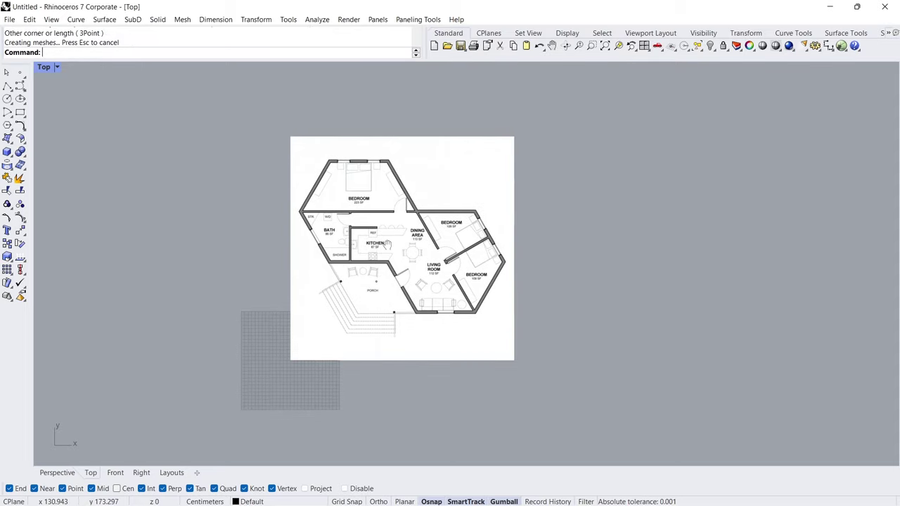
Scale the floor plan picture from the upper bedroom's outer corner so that its horizontal outer wall is 465 cm long.
{"action": "left_click", "coordinate": [361, 192]}
{"action": "scroll", "coordinate": [348, 135], "scroll_direction": "up", "scroll_amount": 4}
{"action": "scroll", "coordinate": [348, 135], "scroll_direction": "up", "scroll_amount": 6}
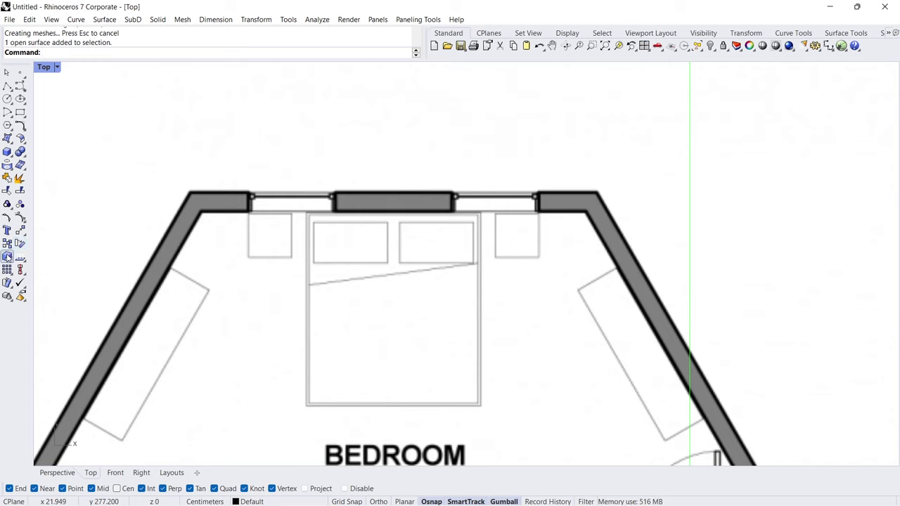
{"action": "left_click", "coordinate": [7, 258]}
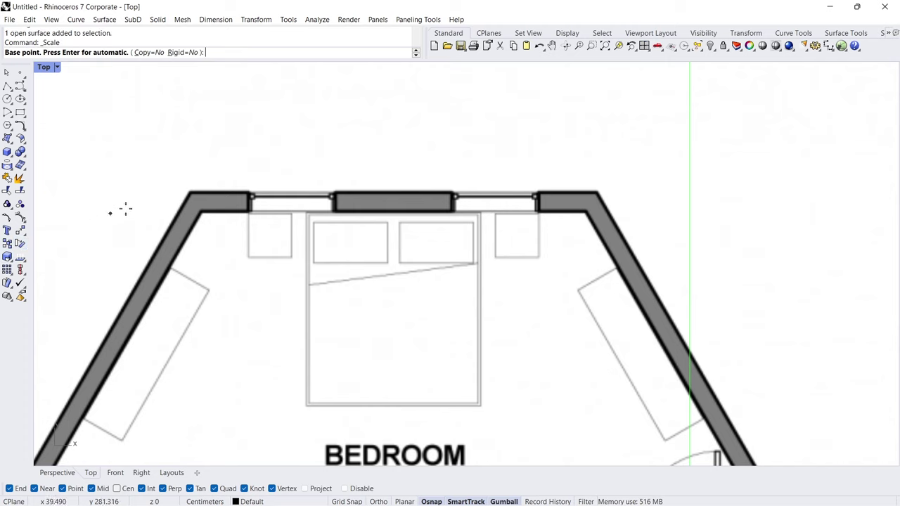
{"action": "left_click", "coordinate": [189, 193]}
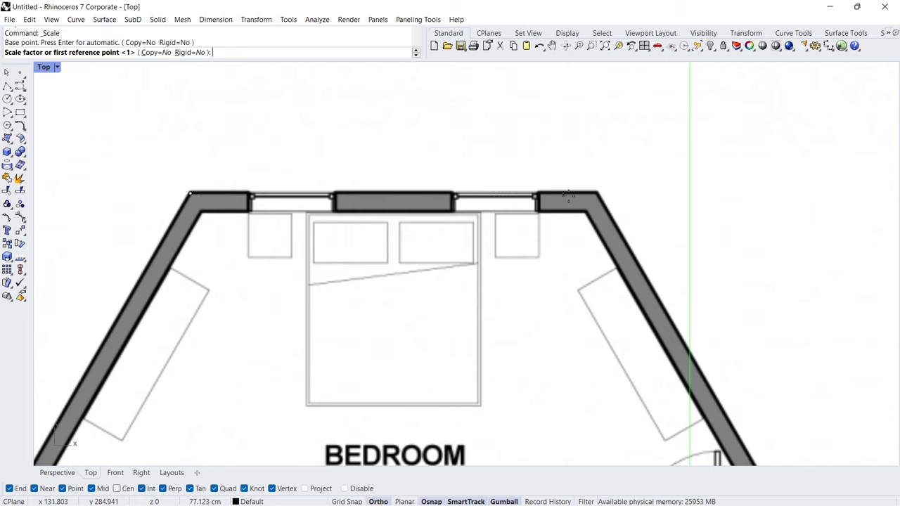
{"action": "left_click", "coordinate": [596, 193]}
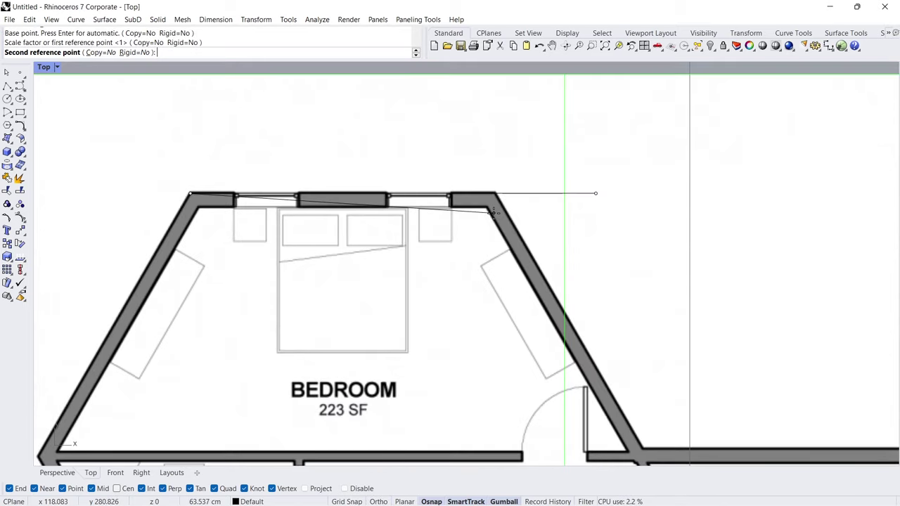
{"action": "type", "text": "465"}
{"action": "key", "text": "Return"}
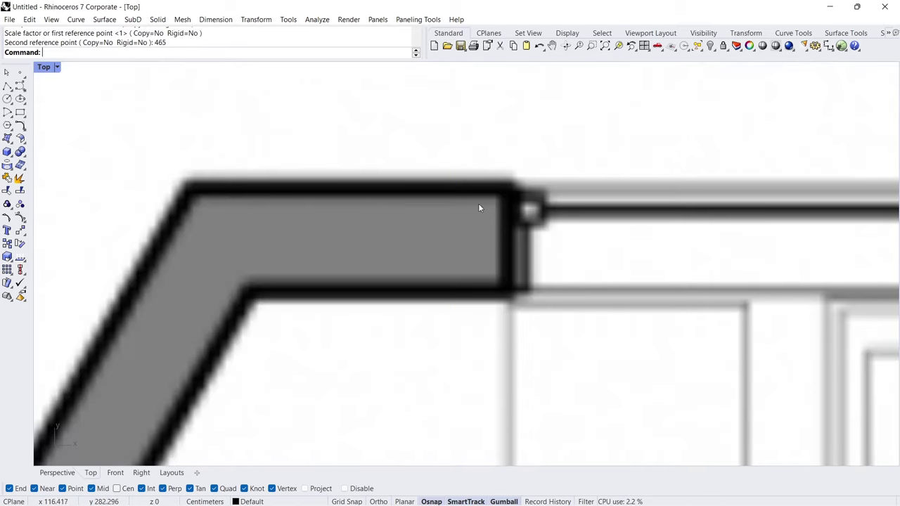
{"action": "scroll", "coordinate": [478, 205], "scroll_direction": "down", "scroll_amount": 5}
{"action": "scroll", "coordinate": [326, 263], "scroll_direction": "down", "scroll_amount": 4}
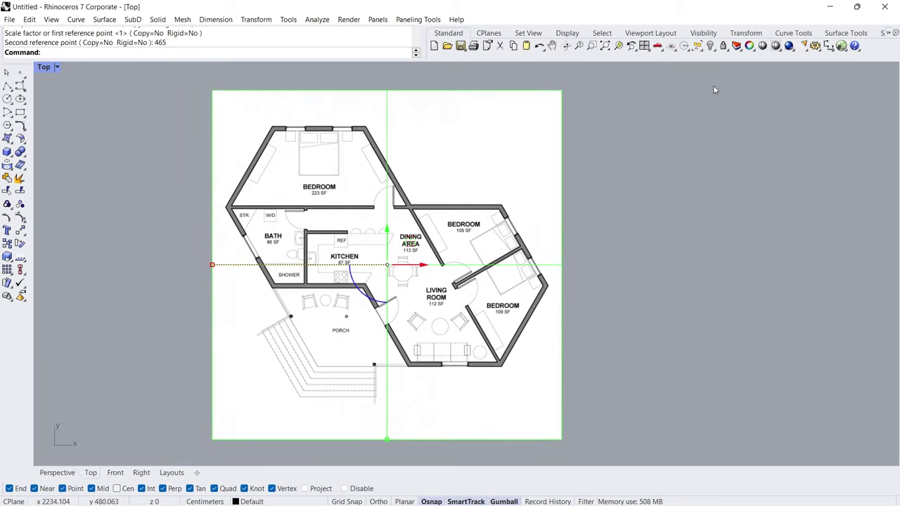
Hide the floor plan picture's surface isocurves and make its material roughly half transparent.
{"action": "left_click", "coordinate": [750, 46]}
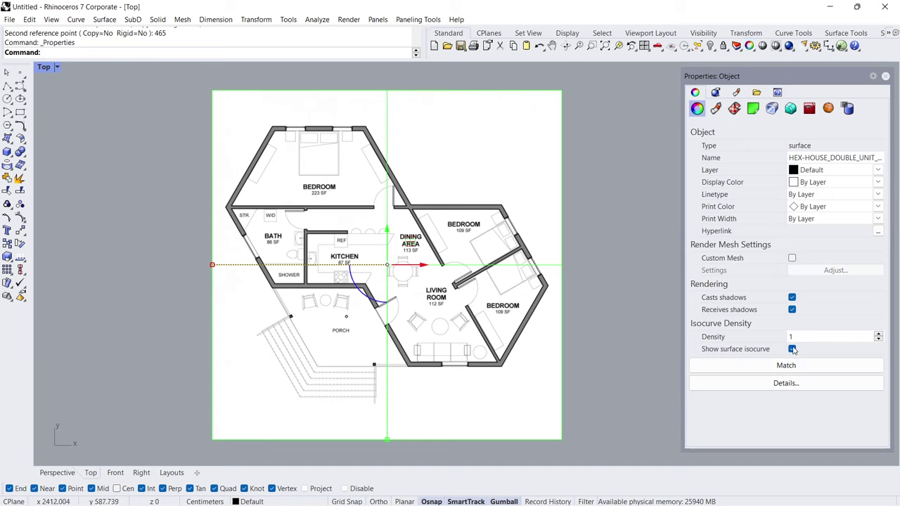
{"action": "left_click", "coordinate": [792, 349]}
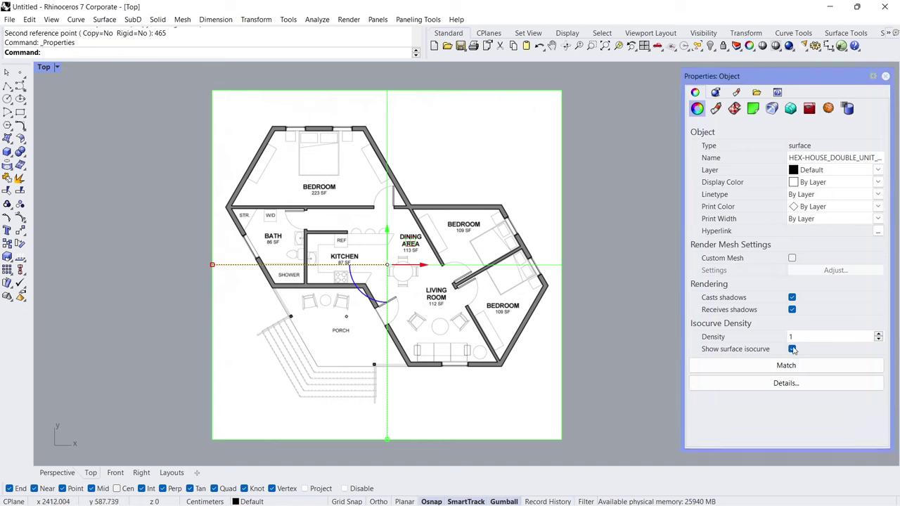
{"action": "left_click", "coordinate": [715, 109]}
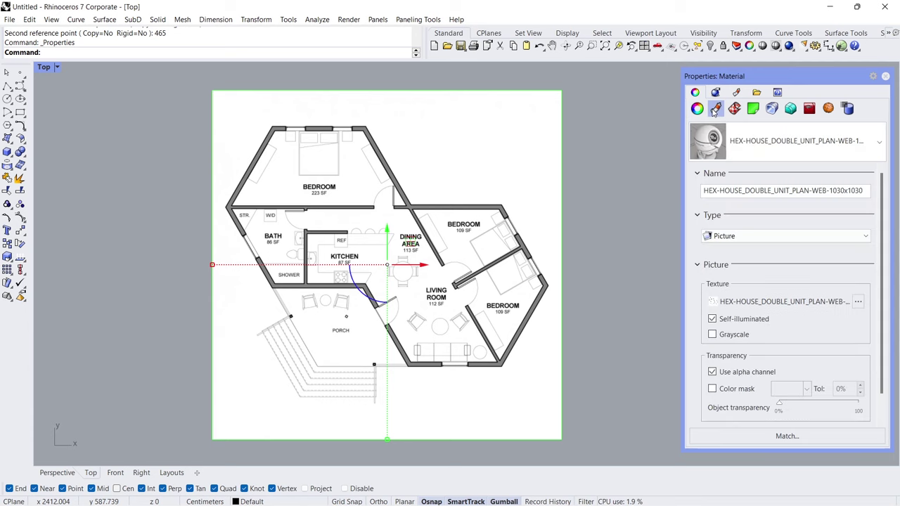
{"action": "left_click_drag", "start_coordinate": [780, 406], "coordinate": [814, 406]}
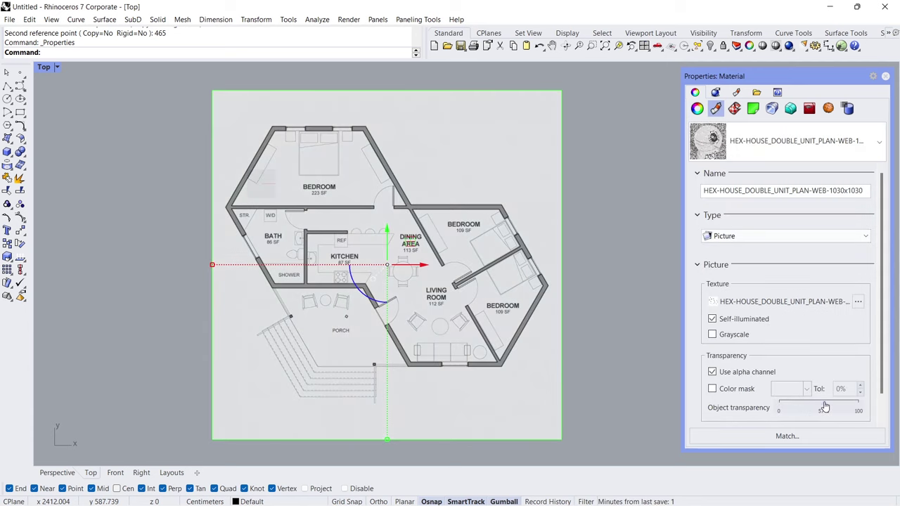
{"action": "left_click", "coordinate": [885, 77]}
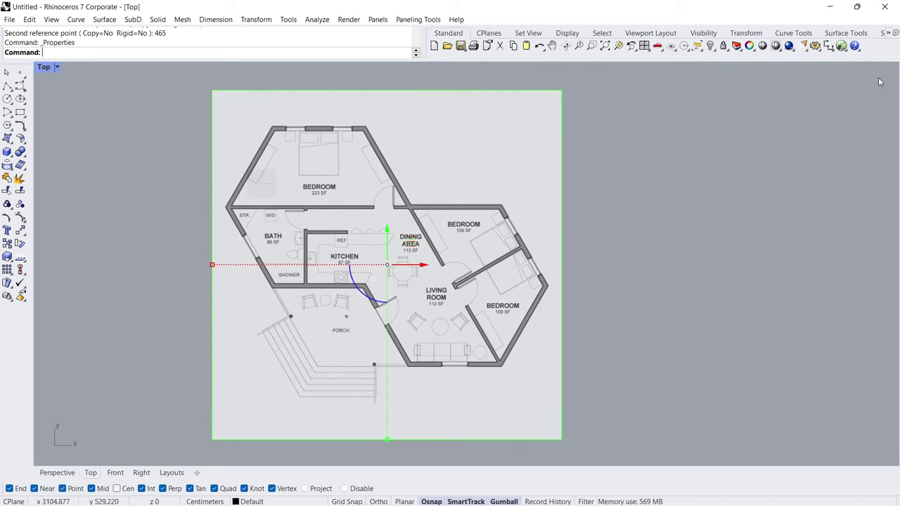
Move the floor plan picture onto a new layer named "image" and lock that layer.
{"action": "left_click", "coordinate": [736, 46]}
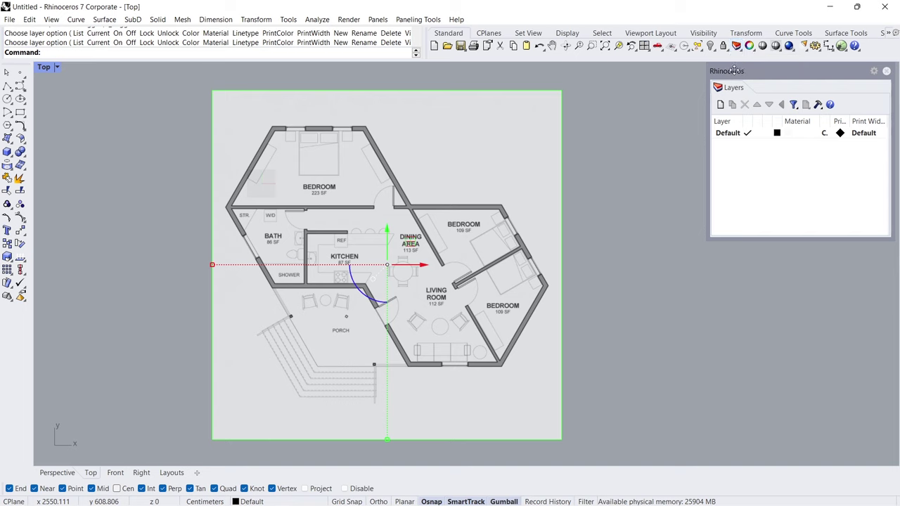
{"action": "left_click", "coordinate": [720, 104]}
{"action": "type", "text": "image"}
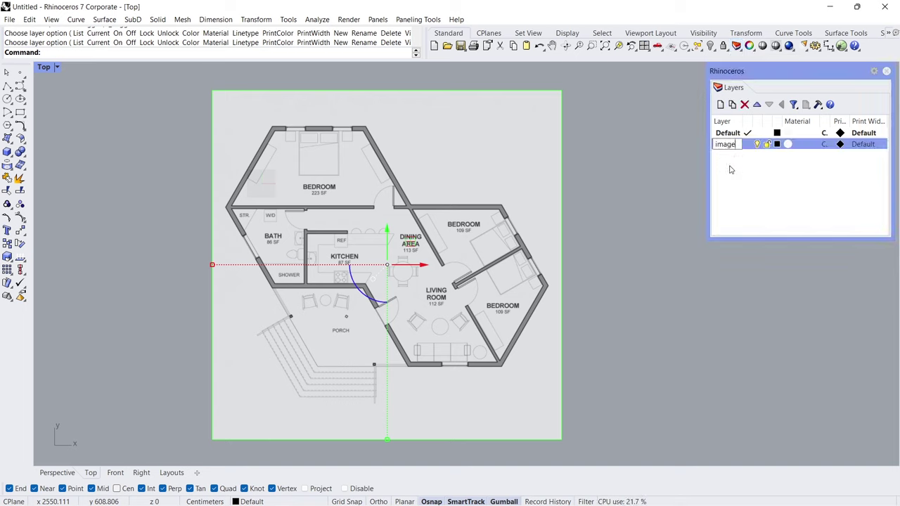
{"action": "right_click", "coordinate": [748, 145]}
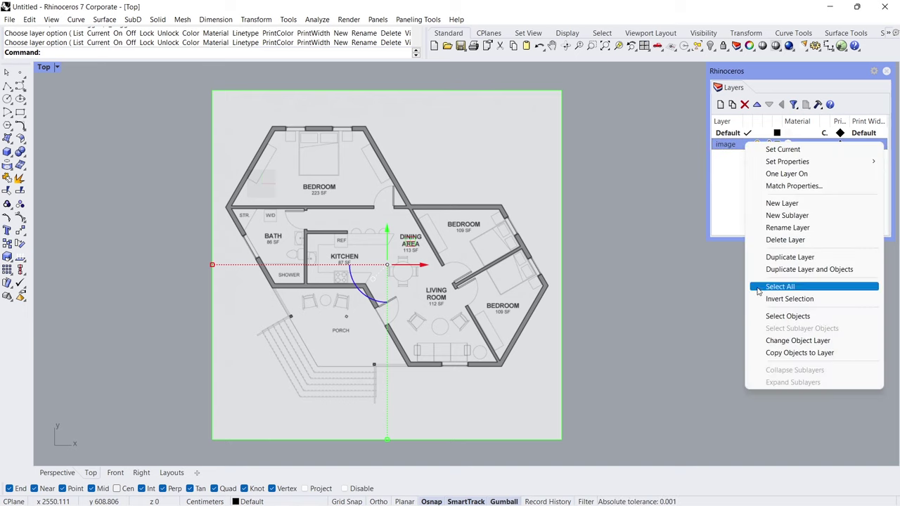
{"action": "left_click", "coordinate": [778, 341]}
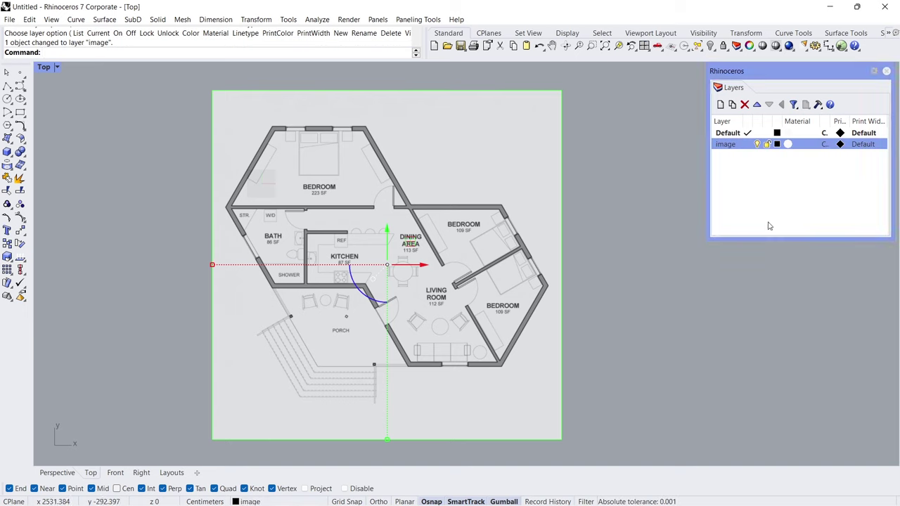
{"action": "left_click", "coordinate": [768, 145]}
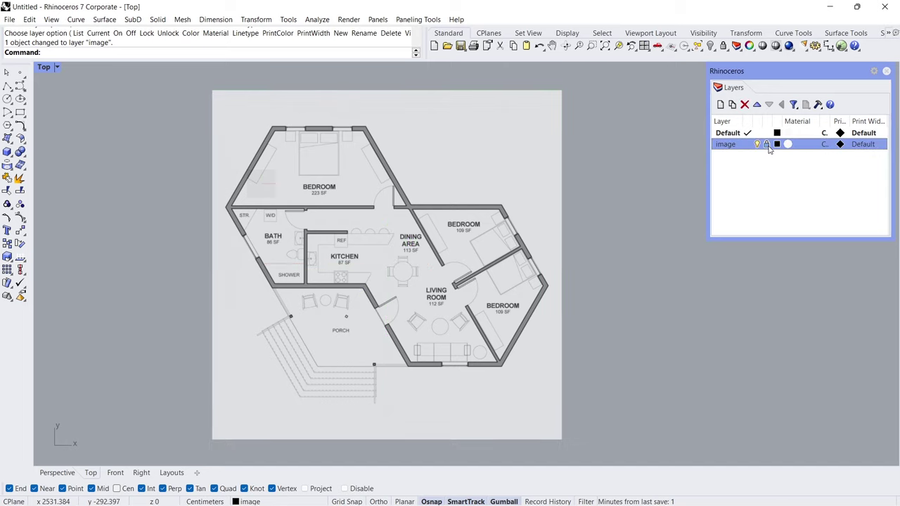
{"action": "left_click", "coordinate": [886, 72]}
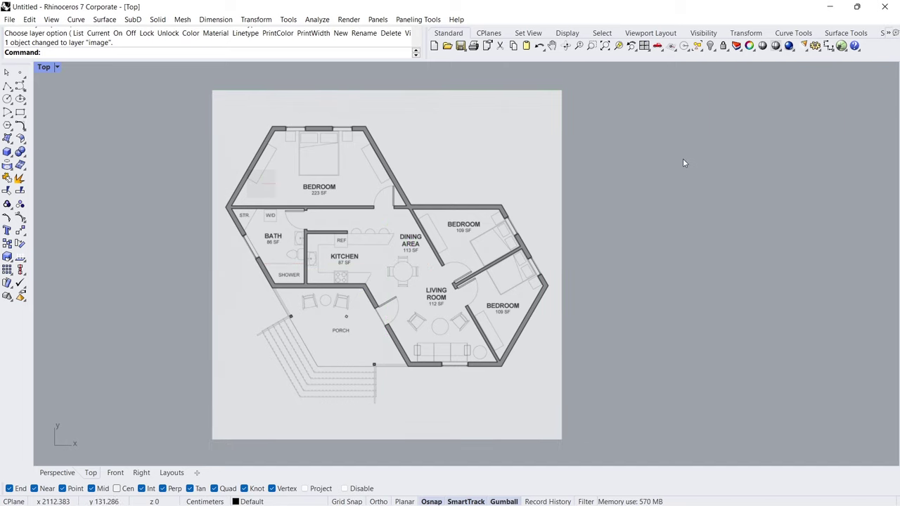
Draw a six-sided polygon by edge along the 223 SF bedroom's upper outer wall, flipped over the plan, with Ortho on and a 465 cm edge.
{"action": "left_click", "coordinate": [7, 126]}
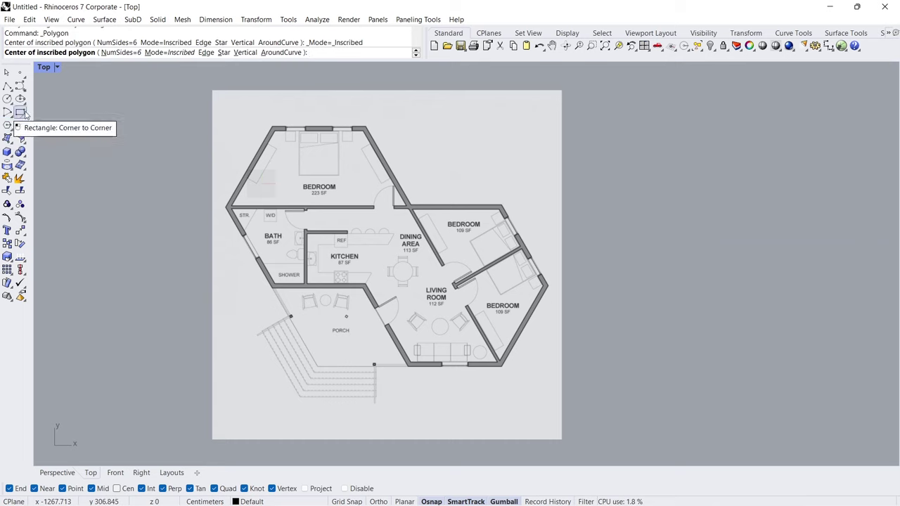
{"action": "left_click", "coordinate": [205, 53]}
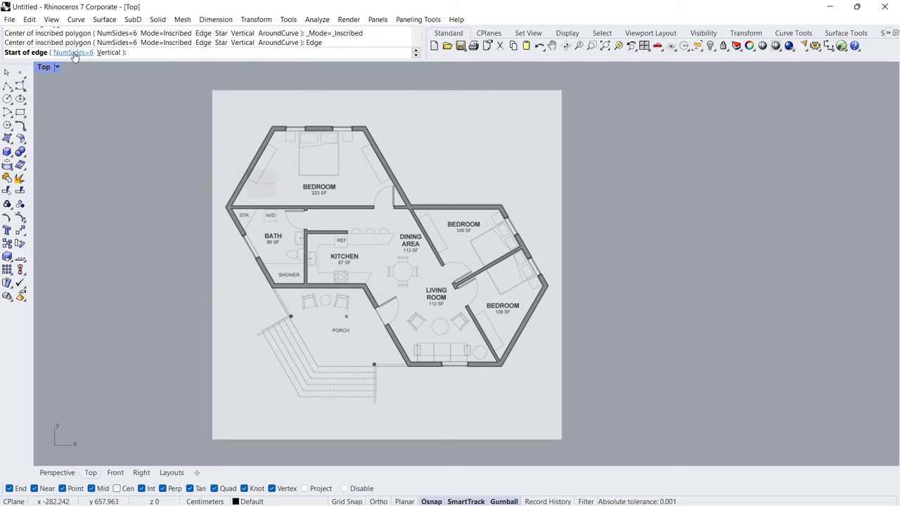
{"action": "scroll", "coordinate": [273, 118], "scroll_direction": "up", "scroll_amount": 5}
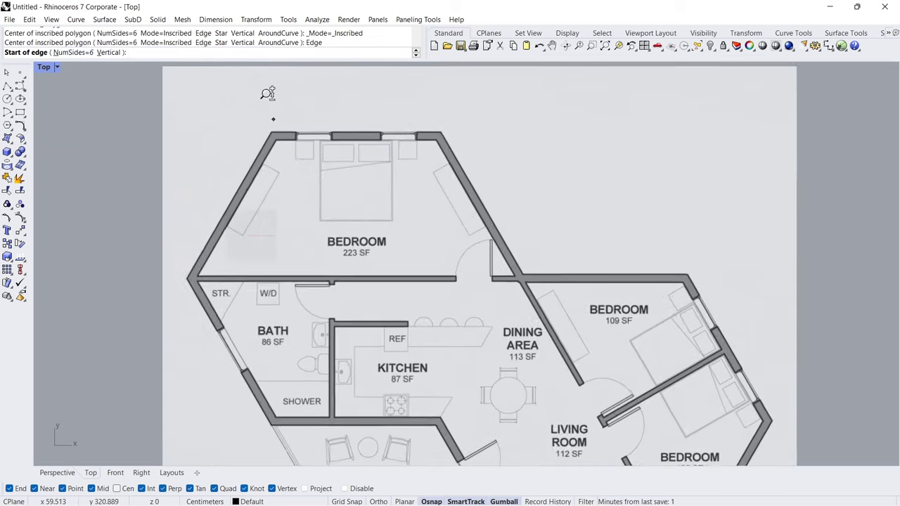
{"action": "left_click", "coordinate": [270, 133]}
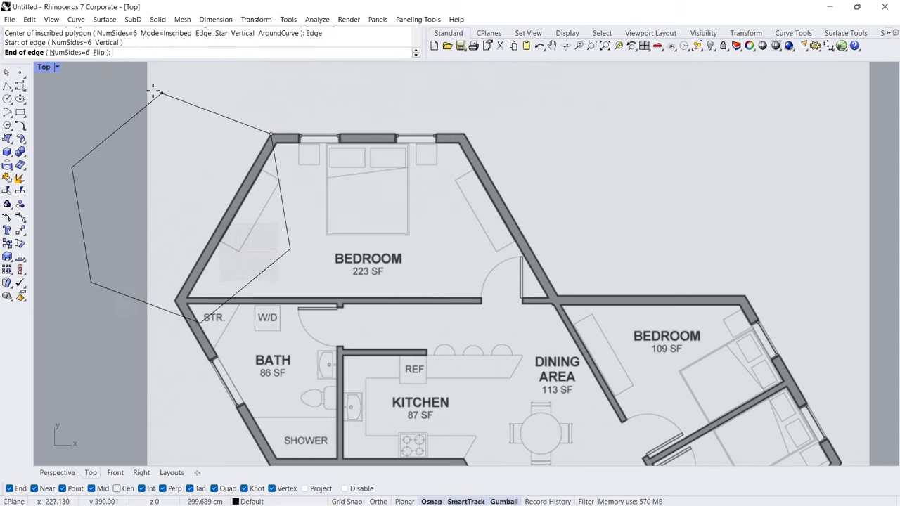
{"action": "left_click", "coordinate": [99, 52]}
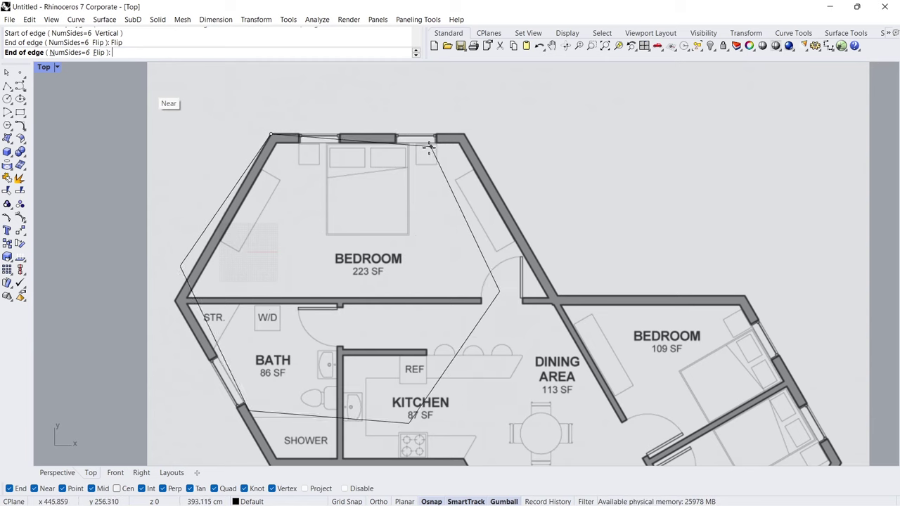
{"action": "left_click", "coordinate": [378, 502]}
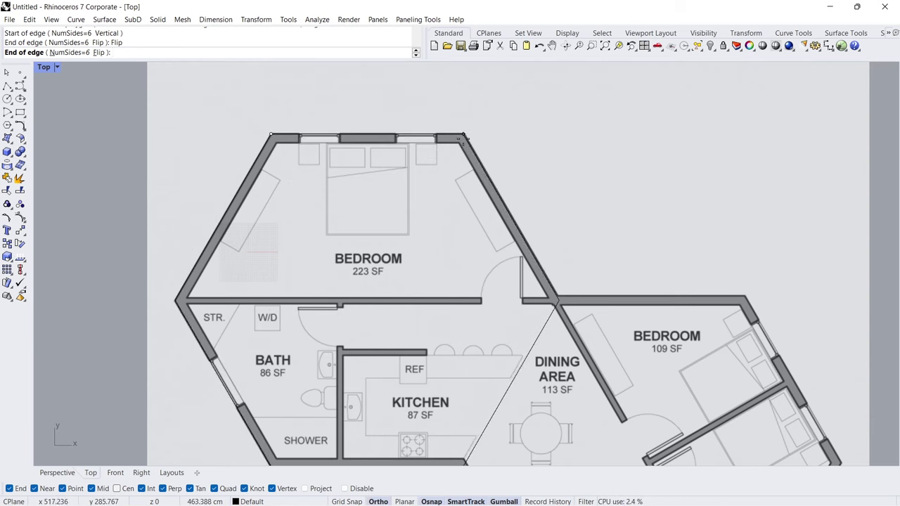
{"action": "type", "text": "465"}
{"action": "key", "text": "Return"}
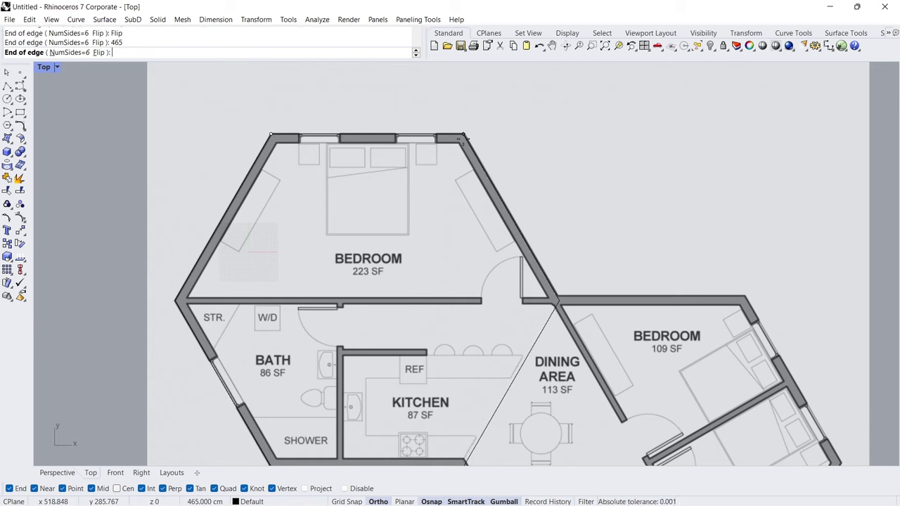
{"action": "left_click", "coordinate": [465, 148]}
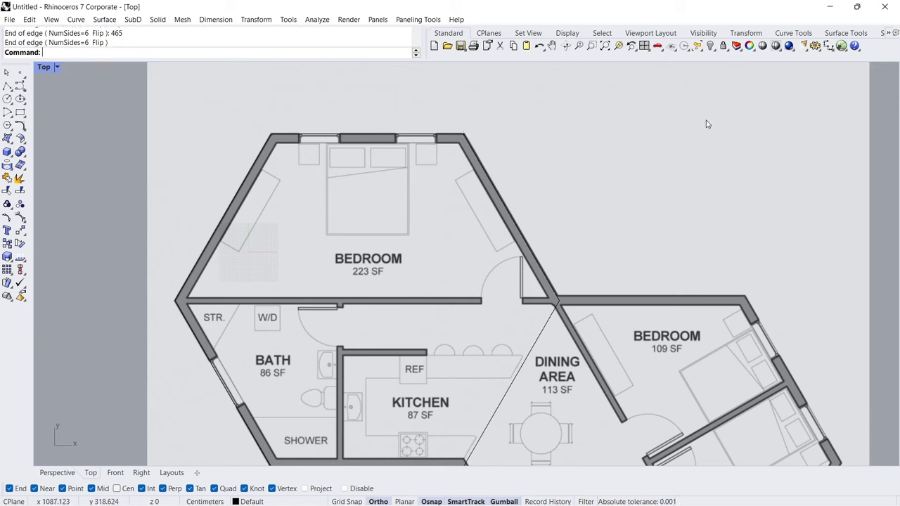
Turn on Print Display for the model viewports so line weights are shown.
{"action": "left_click", "coordinate": [889, 33]}
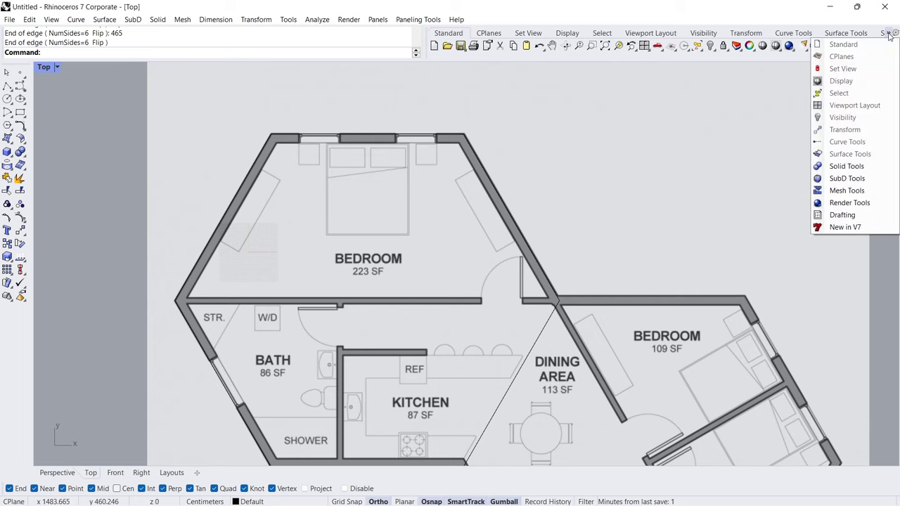
{"action": "left_click", "coordinate": [872, 218]}
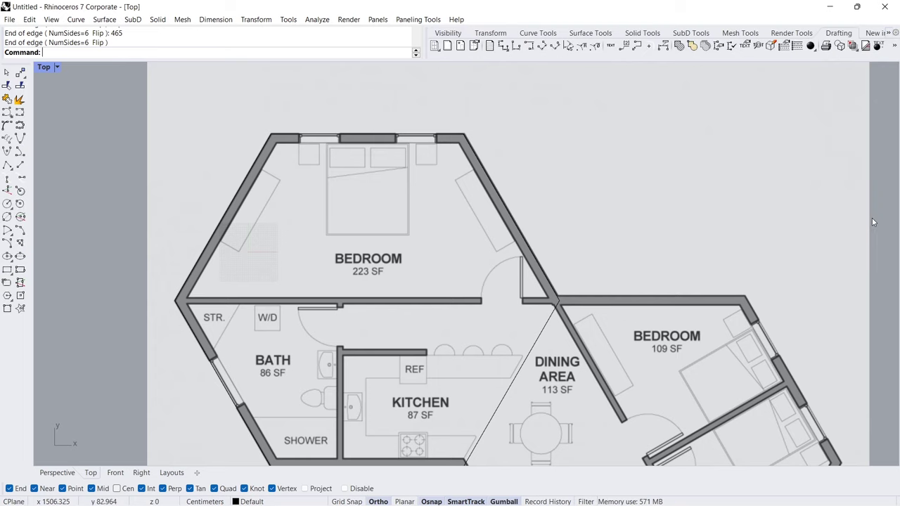
{"action": "left_click", "coordinate": [839, 46]}
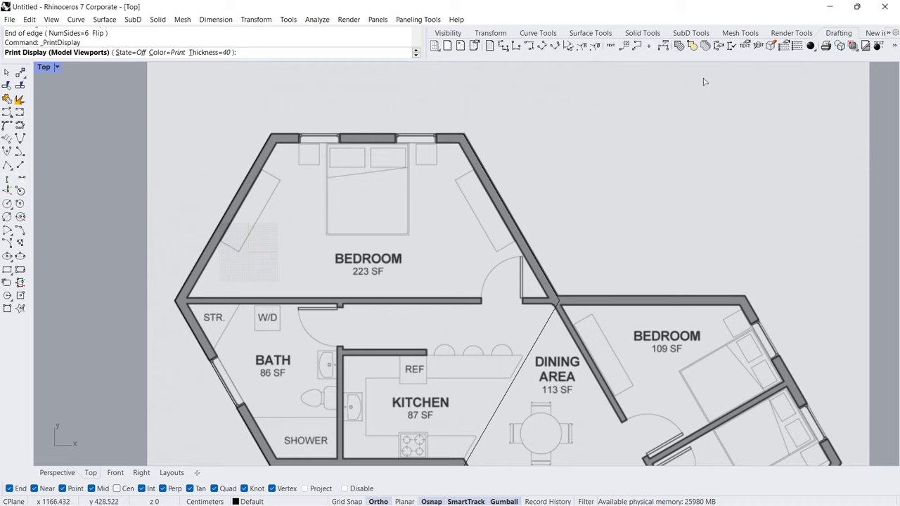
{"action": "left_click", "coordinate": [130, 52]}
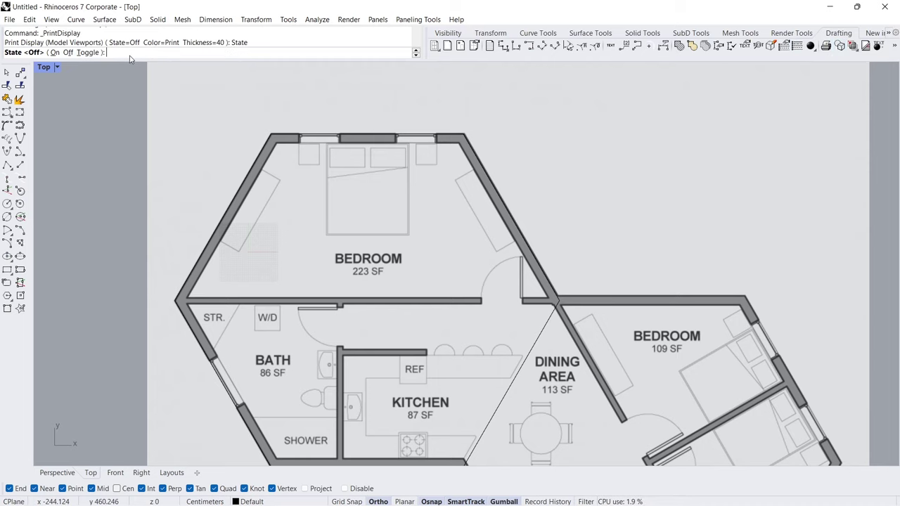
{"action": "left_click", "coordinate": [55, 53]}
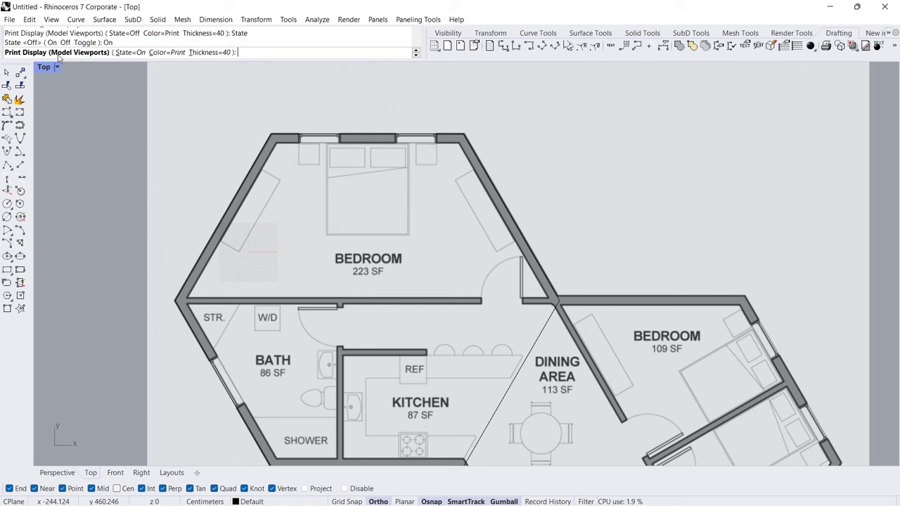
{"action": "key", "text": "Return"}
{"action": "left_click", "coordinate": [449, 33]}
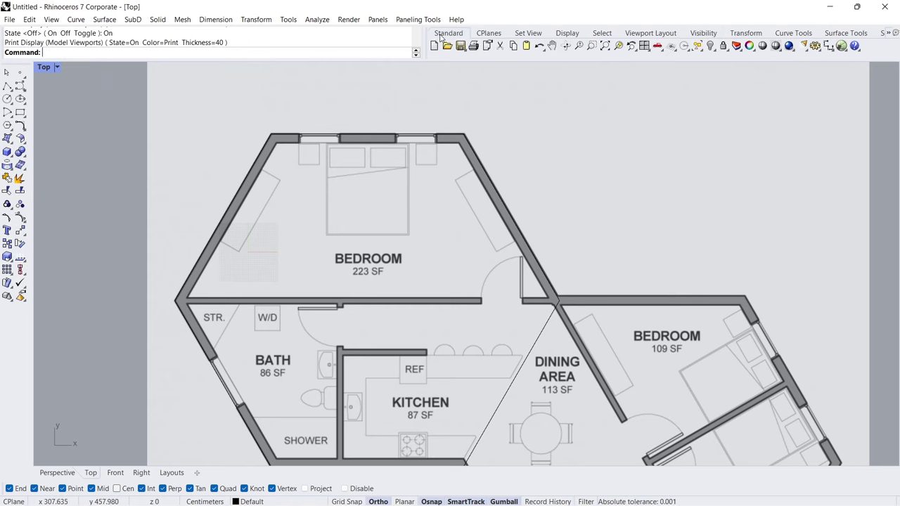
Create a new layer named "Curves" and set its colour to red.
{"action": "left_click", "coordinate": [735, 47]}
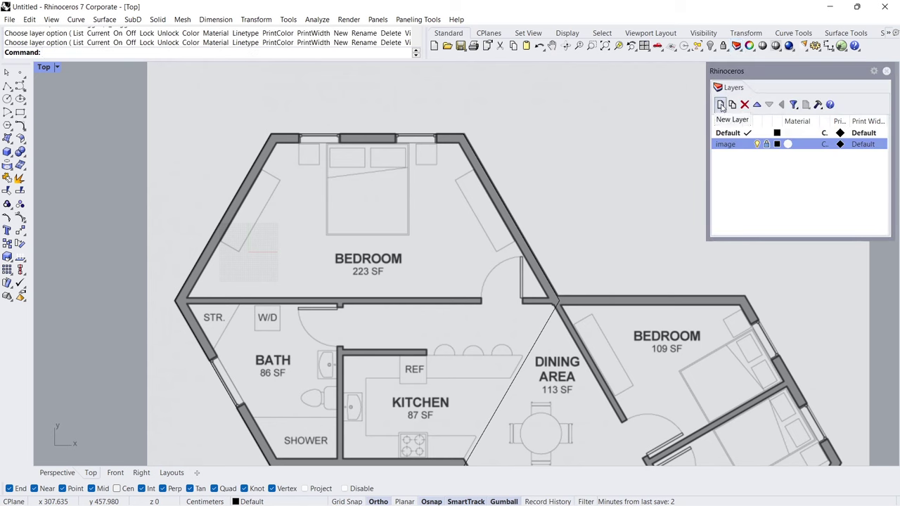
{"action": "left_click", "coordinate": [721, 105]}
{"action": "type", "text": "C"}
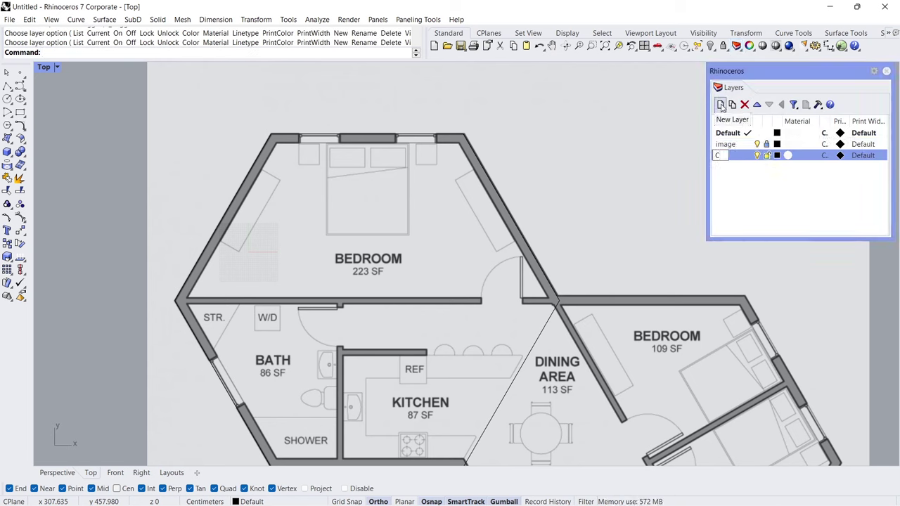
{"action": "type", "text": "urves"}
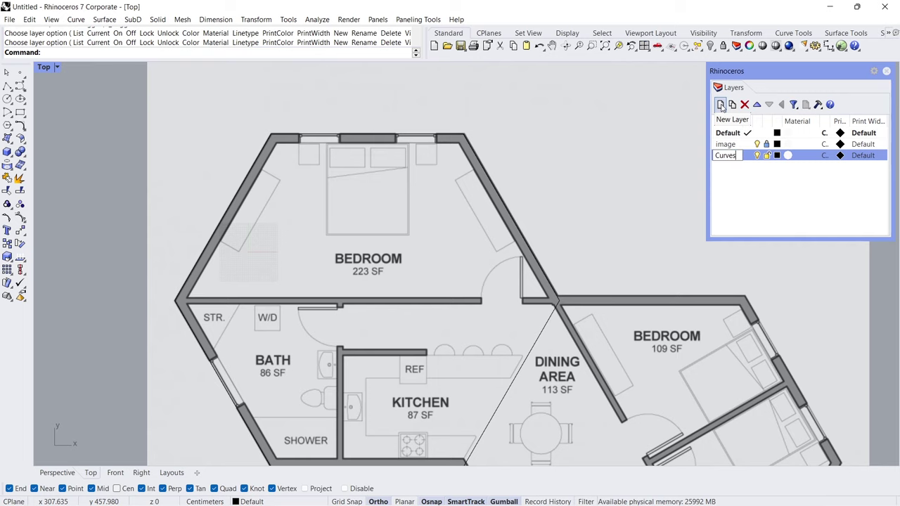
{"action": "left_click", "coordinate": [740, 175]}
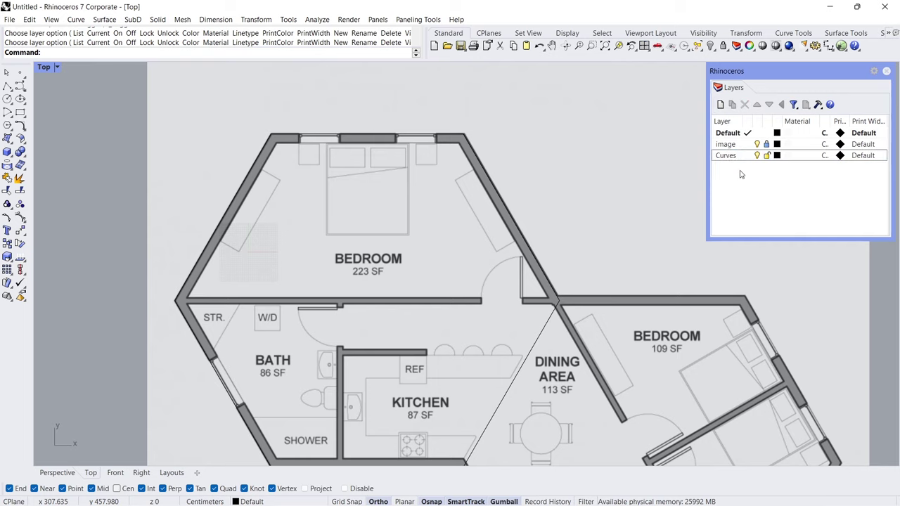
{"action": "left_click", "coordinate": [777, 156]}
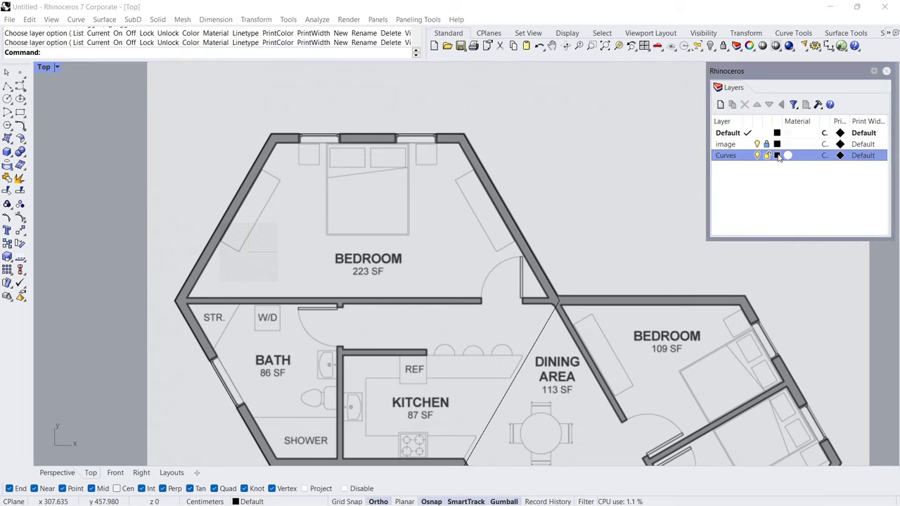
{"action": "left_click", "coordinate": [601, 202]}
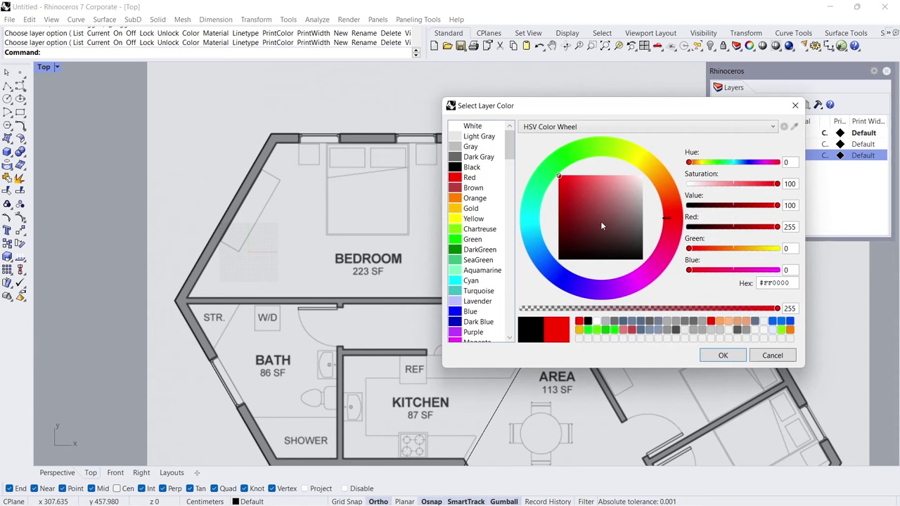
{"action": "left_click", "coordinate": [720, 355]}
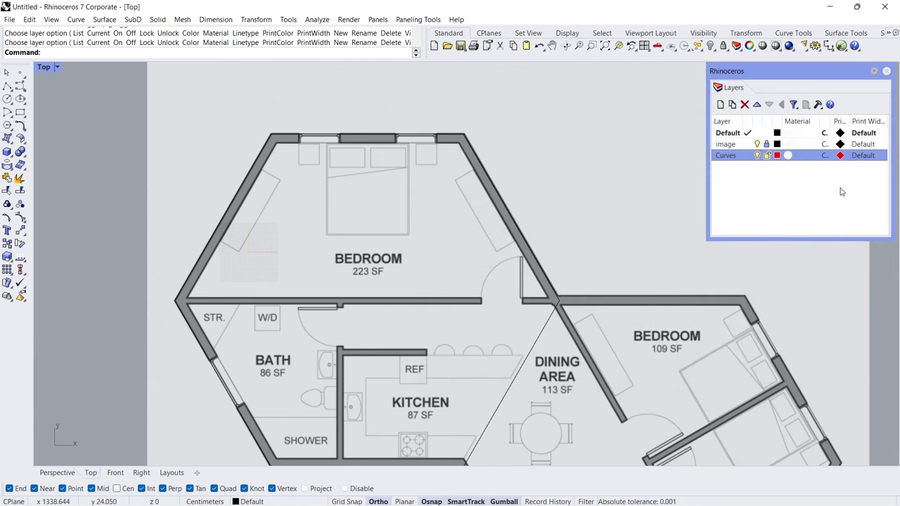
Set the Curves layer's print width to 1.2 mm and make it the current layer.
{"action": "left_click", "coordinate": [865, 156]}
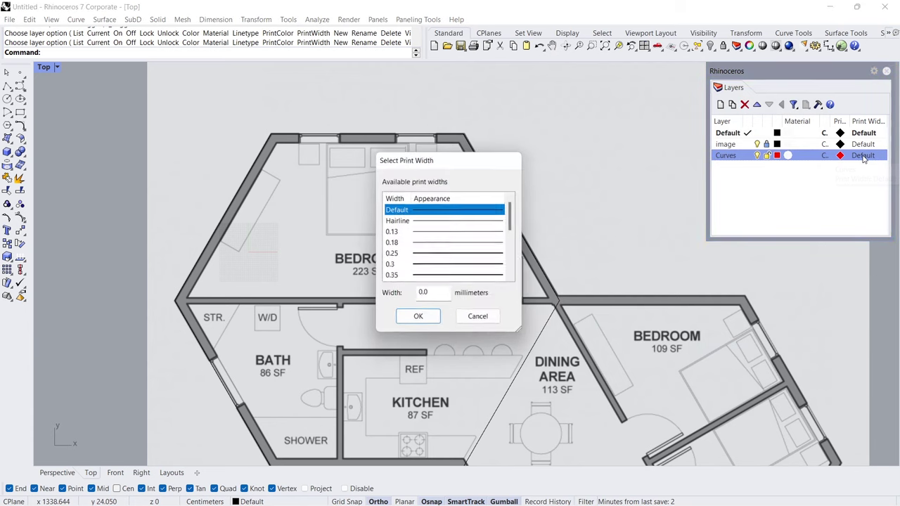
{"action": "left_click_drag", "start_coordinate": [516, 203], "coordinate": [517, 245]}
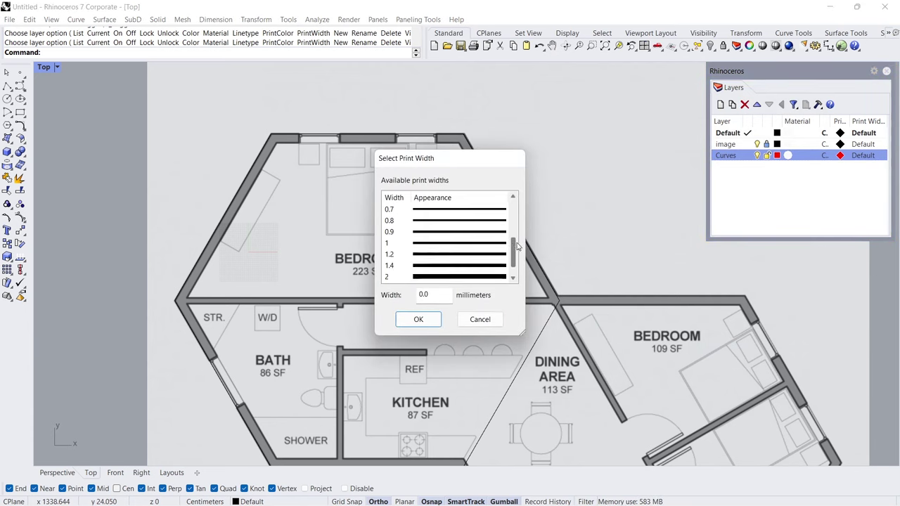
{"action": "left_click", "coordinate": [426, 255]}
{"action": "left_click", "coordinate": [418, 319]}
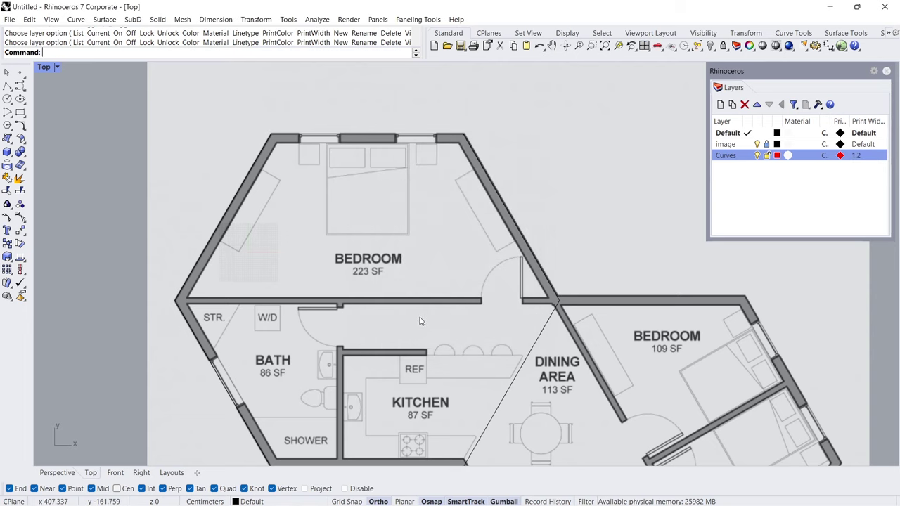
{"action": "left_click", "coordinate": [730, 171]}
{"action": "left_click", "coordinate": [748, 159]}
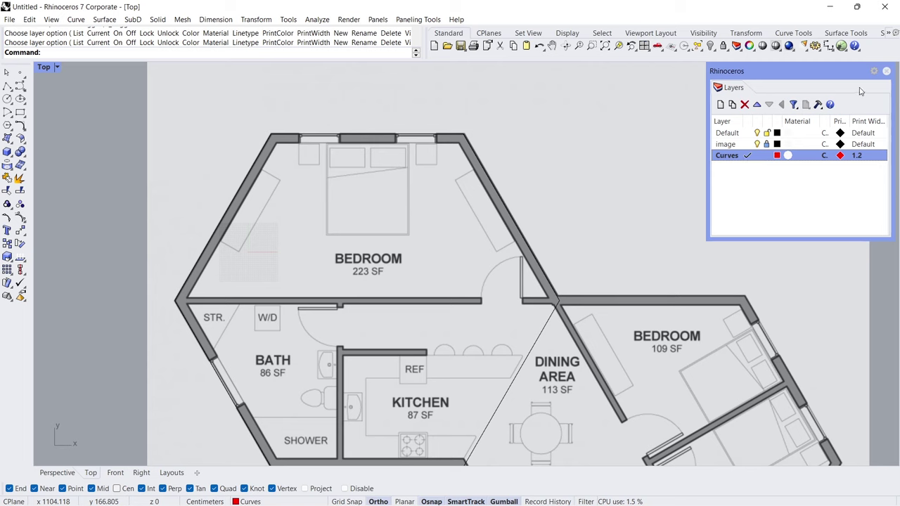
Move the hexagon around the 223 SF bedroom, bath and kitchen onto the Curves layer.
{"action": "left_click", "coordinate": [494, 187]}
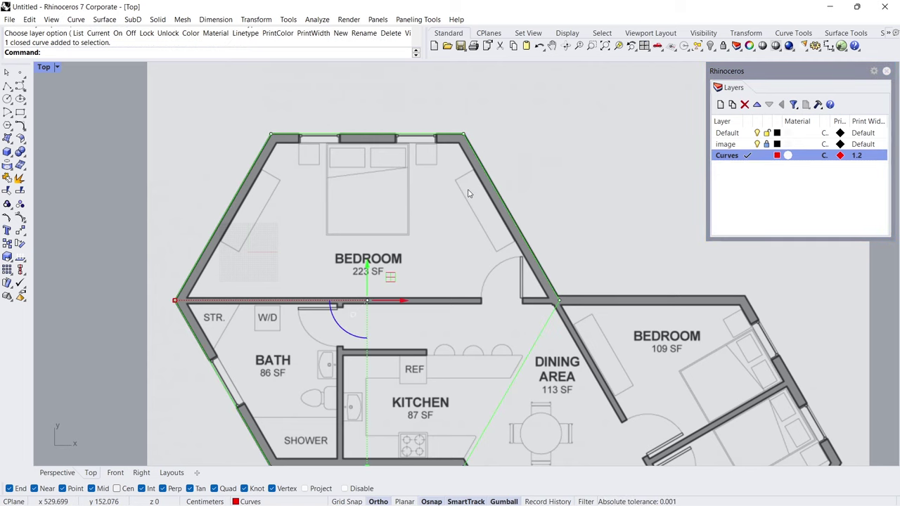
{"action": "right_click", "coordinate": [746, 155]}
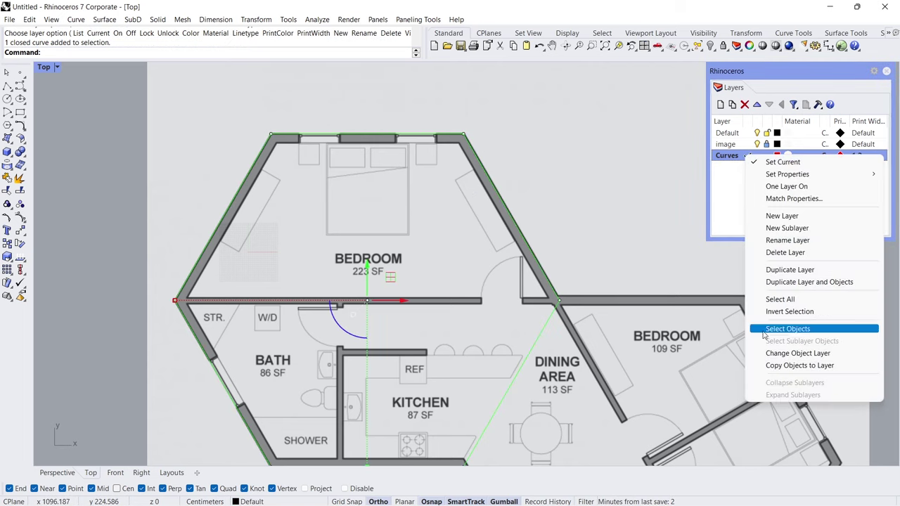
{"action": "left_click", "coordinate": [839, 354]}
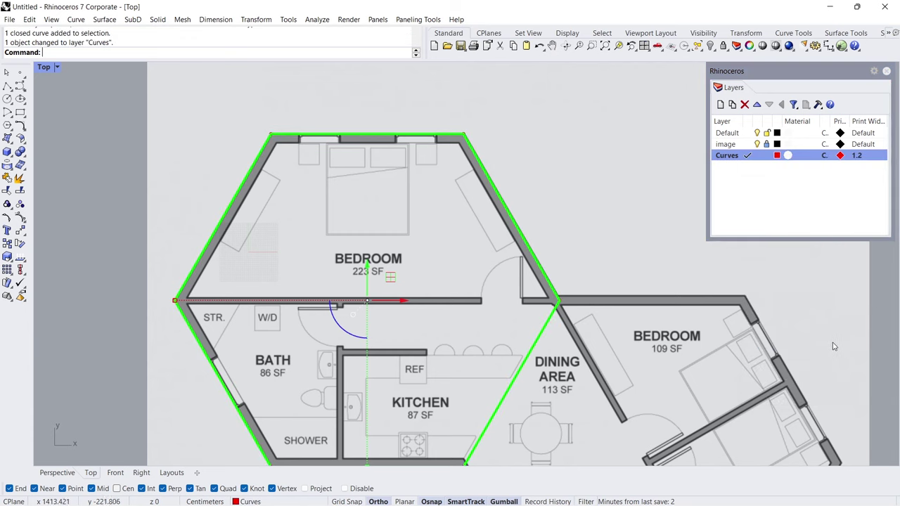
{"action": "left_click", "coordinate": [684, 256]}
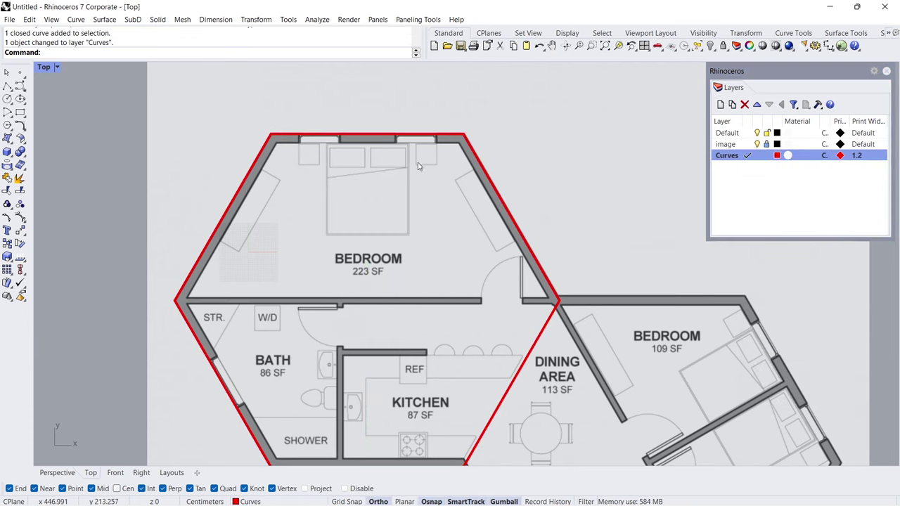
Set the Curves layer's print width to 0.9 mm and close the layer list.
{"action": "left_click", "coordinate": [857, 155]}
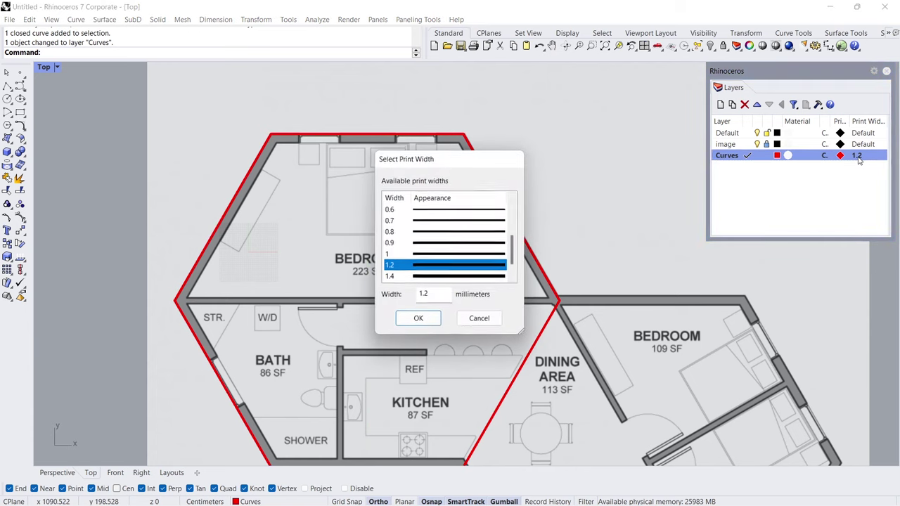
{"action": "left_click", "coordinate": [428, 244]}
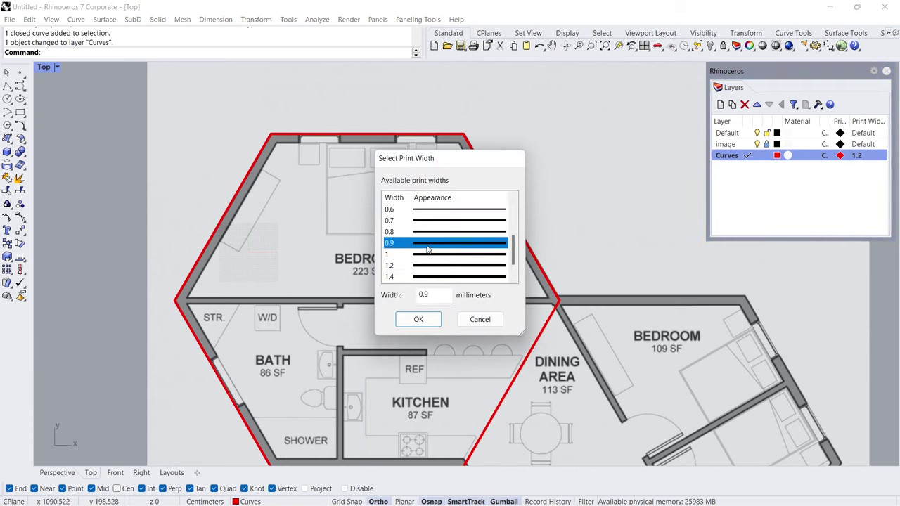
{"action": "left_click", "coordinate": [418, 320]}
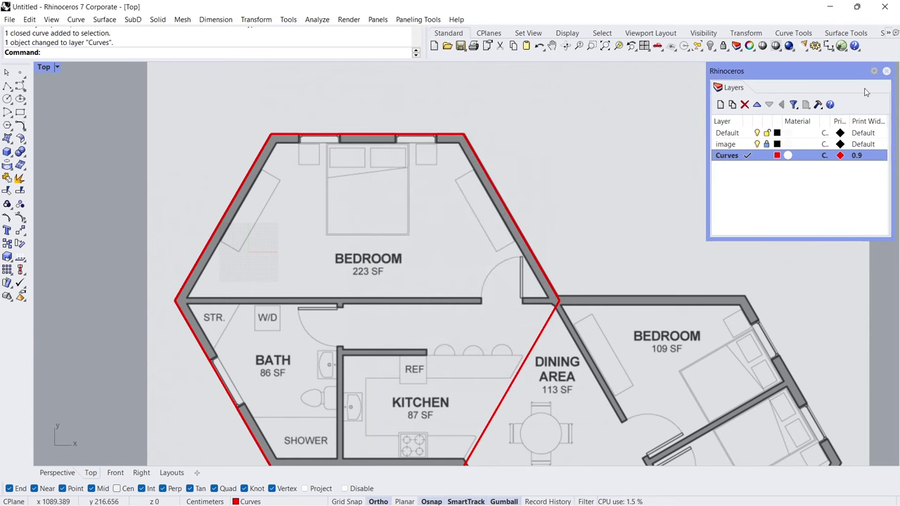
{"action": "left_click", "coordinate": [887, 71]}
Offset the hexagon 20 cm inward to trace the inner face of the outer walls.
{"action": "left_click", "coordinate": [457, 188]}
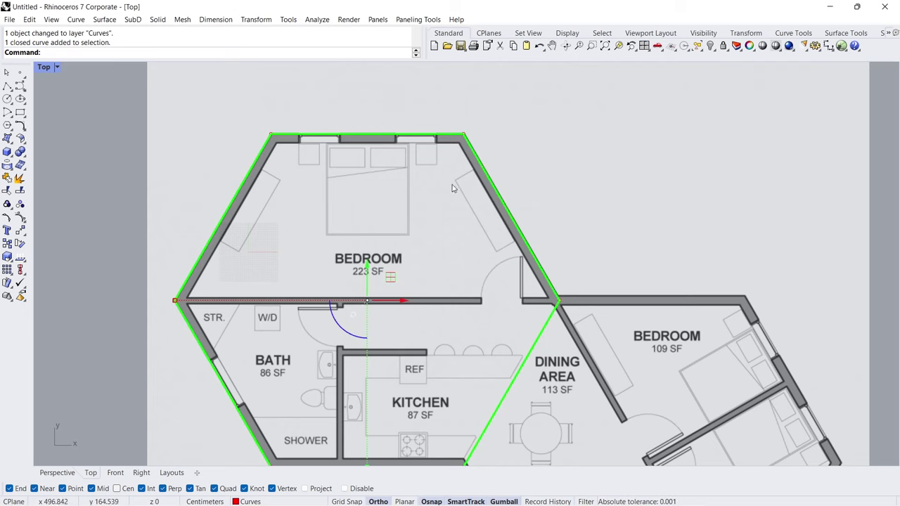
{"action": "left_click", "coordinate": [24, 131]}
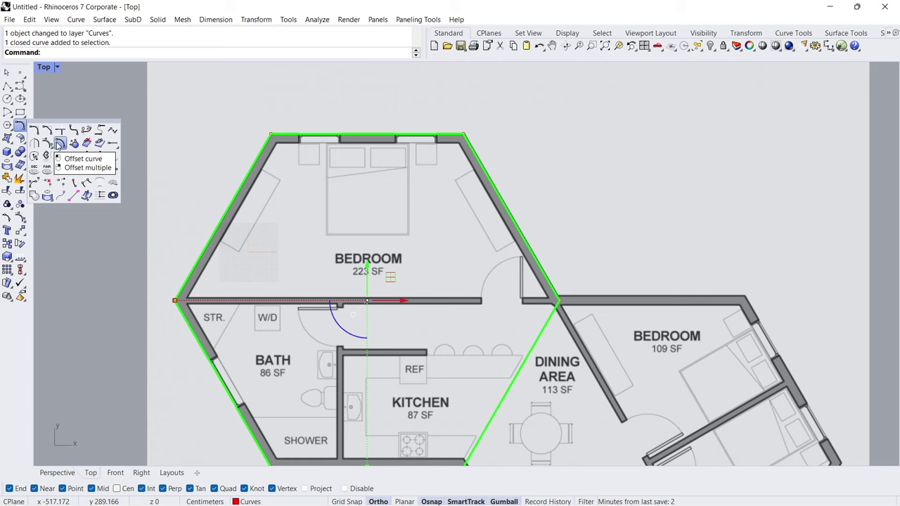
{"action": "left_click", "coordinate": [61, 144]}
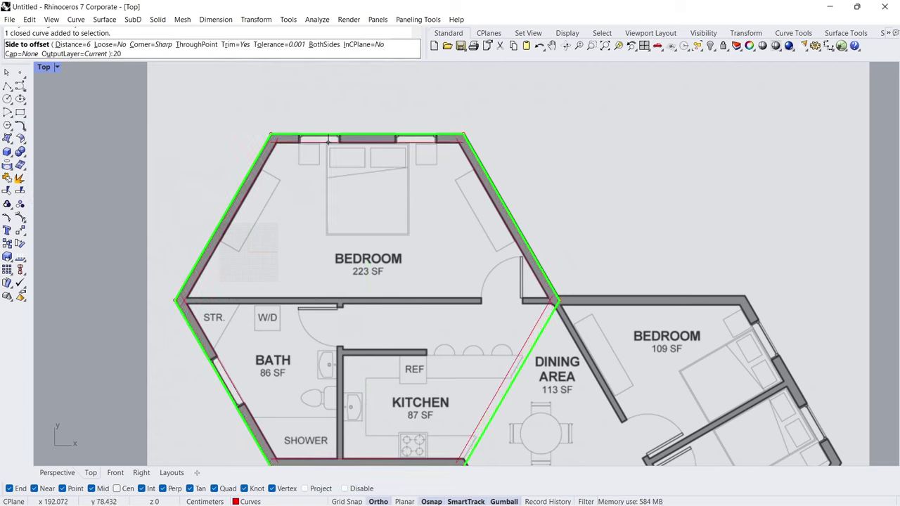
{"action": "type", "text": "20"}
{"action": "key", "text": "Return"}
{"action": "left_click", "coordinate": [337, 231]}
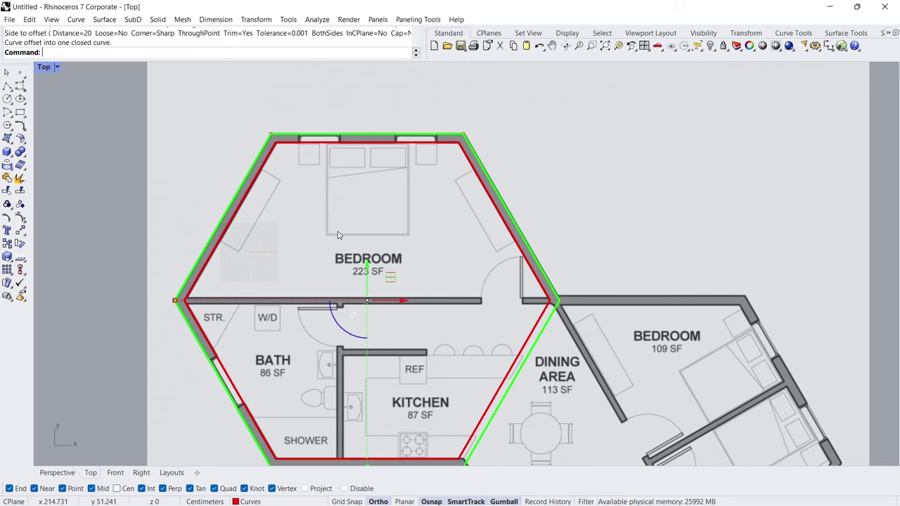
Create one tween curve midway between the outer and inner hexagons.
{"action": "left_click", "coordinate": [450, 193]}
{"action": "left_click_drag", "start_coordinate": [500, 152], "coordinate": [457, 195]}
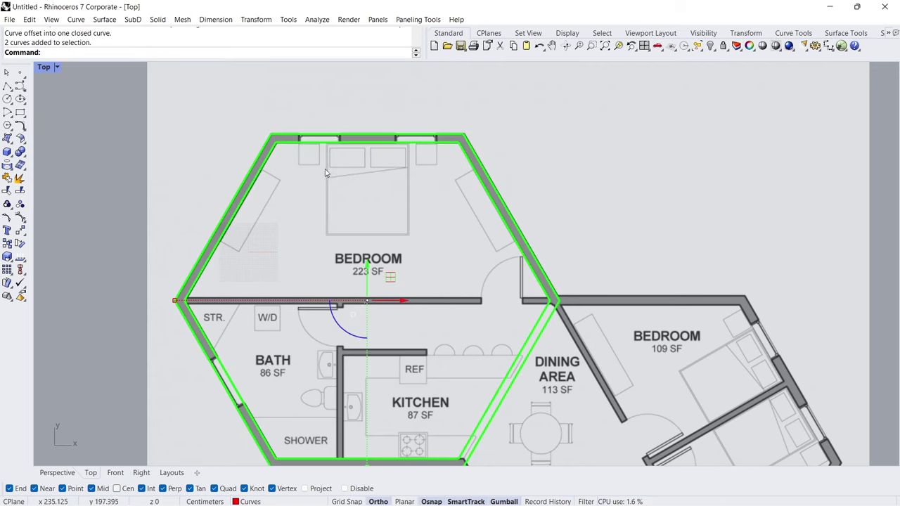
{"action": "left_click", "coordinate": [23, 129]}
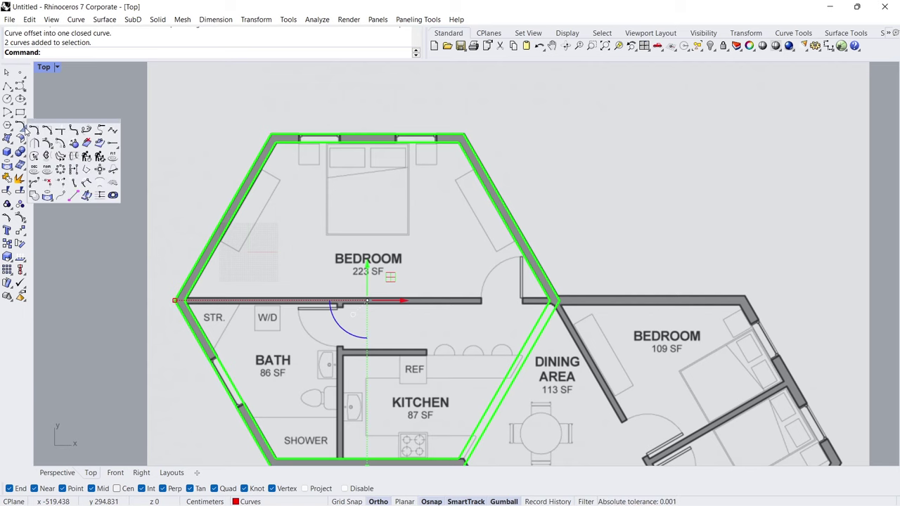
{"action": "left_click", "coordinate": [99, 184]}
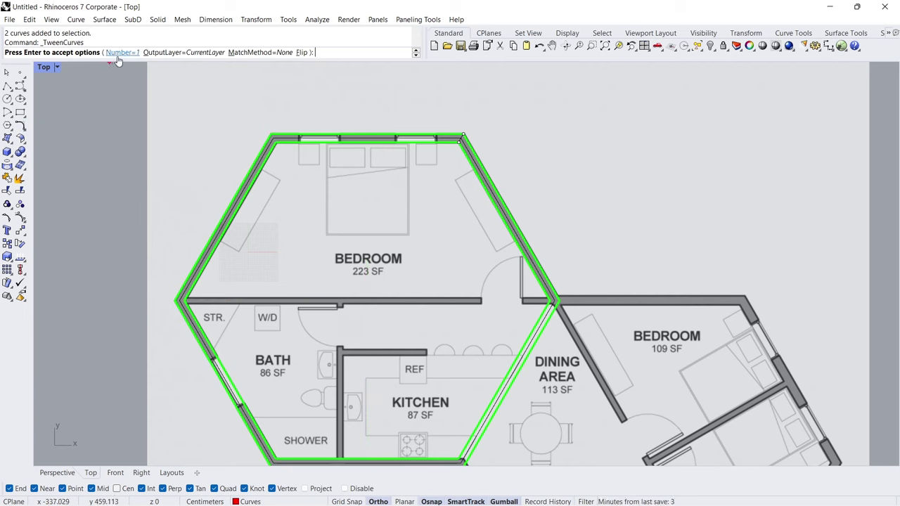
{"action": "key", "text": "Return"}
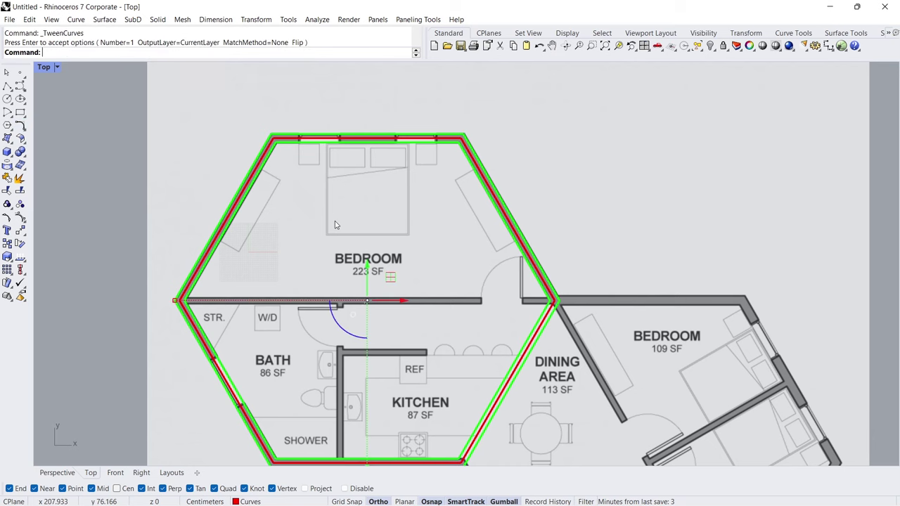
Mirror a copy of the hexagons across the slanted kitchen–dining edge, and delete the middle tween curves.
{"action": "right_click_drag", "start_coordinate": [458, 318], "coordinate": [412, 261]}
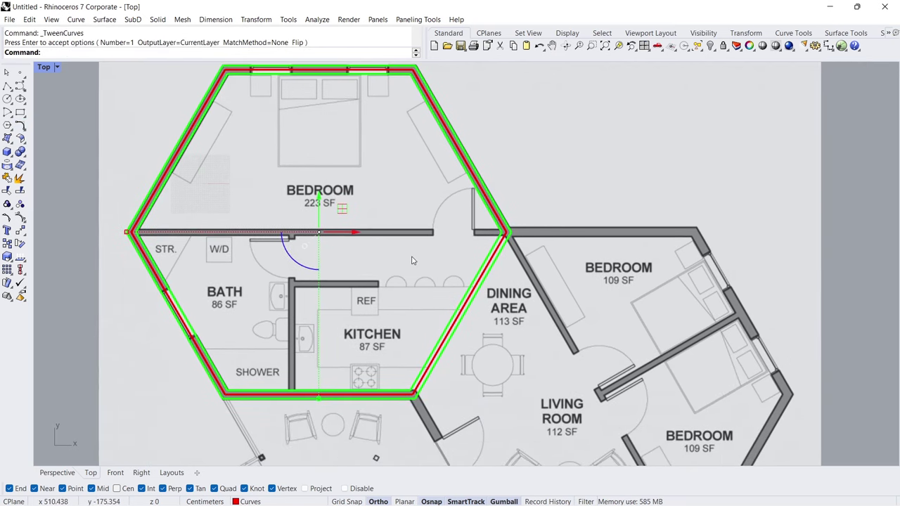
{"action": "left_click", "coordinate": [20, 230]}
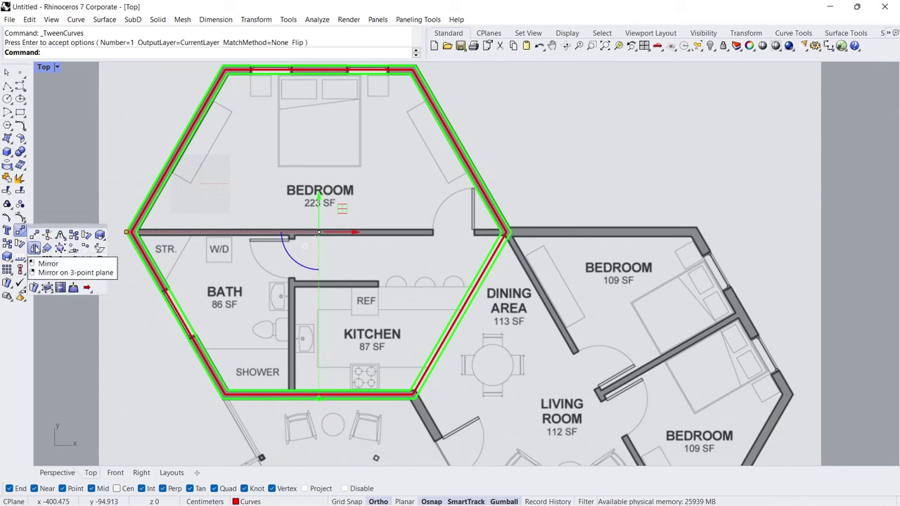
{"action": "left_click", "coordinate": [35, 248]}
{"action": "left_click", "coordinate": [417, 394]}
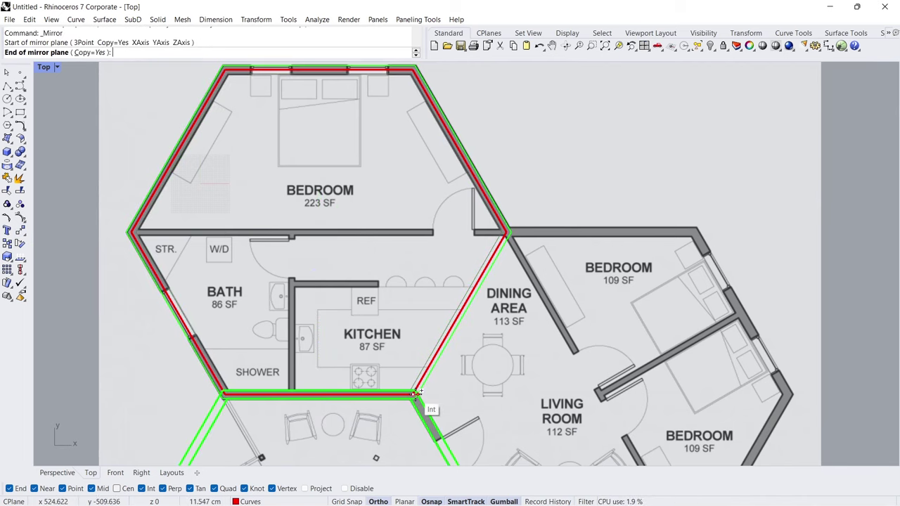
{"action": "left_click", "coordinate": [492, 325]}
{"action": "left_click", "coordinate": [467, 307]}
{"action": "key", "text": "Delete"}
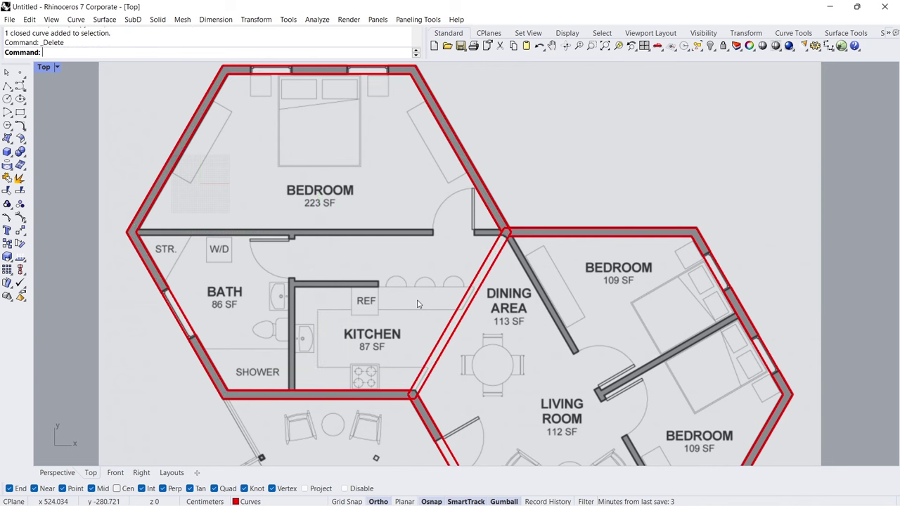
Draw a horizontal polyline between opposite inner corners of the upper hexagon, along the centre of the wall below the 223 SF bedroom.
{"action": "scroll", "coordinate": [420, 280], "scroll_direction": "down", "scroll_amount": 3}
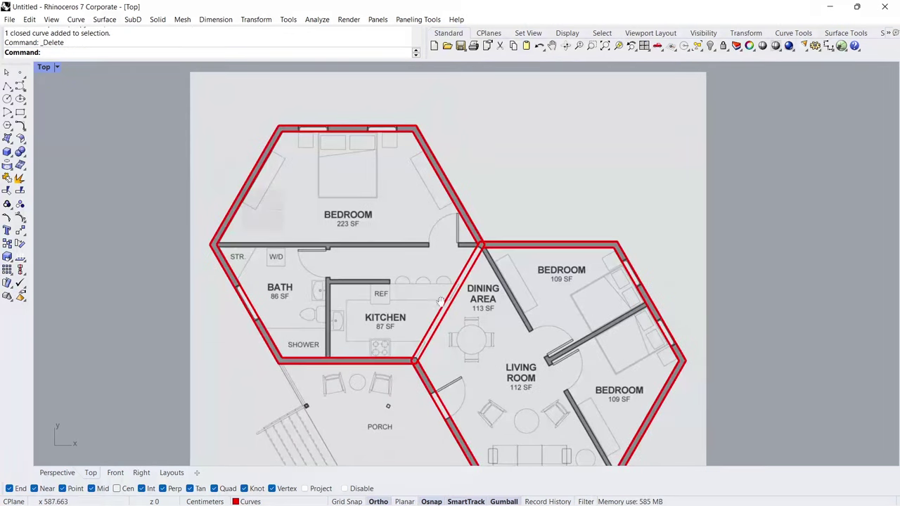
{"action": "left_click", "coordinate": [8, 86]}
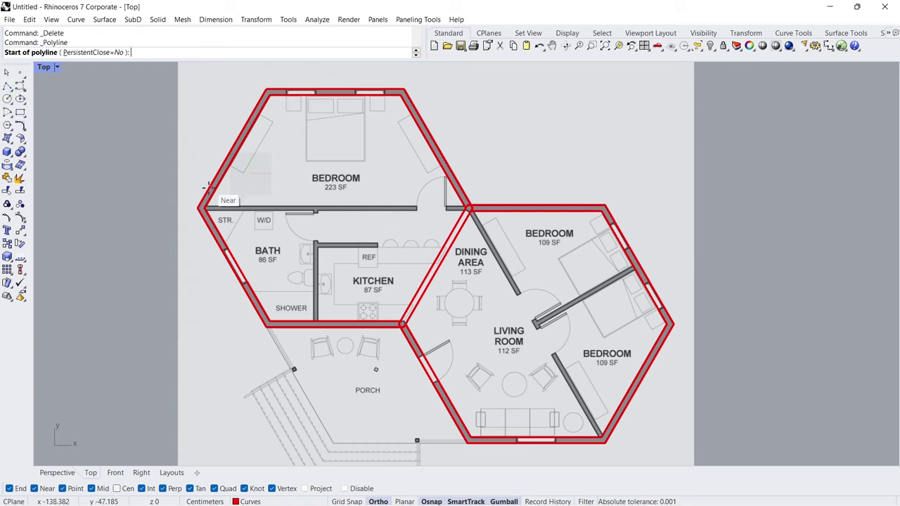
{"action": "left_click", "coordinate": [202, 208]}
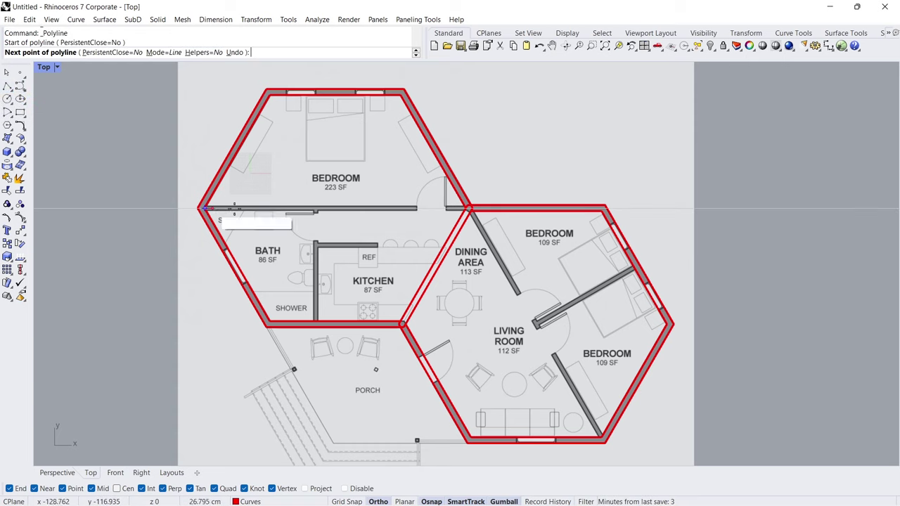
{"action": "left_click", "coordinate": [467, 208]}
{"action": "key", "text": "Return"}
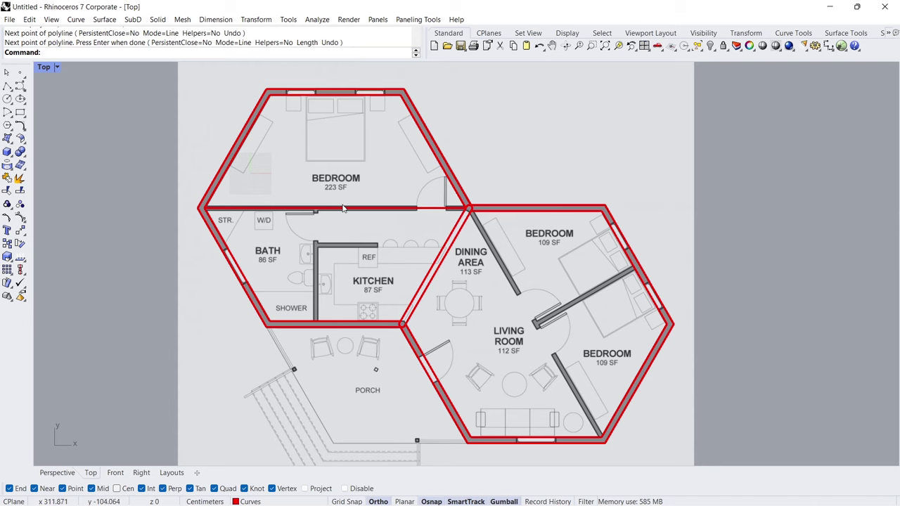
Move the horizontal line up from the wall's centre to its upper face beside the 223 SF bedroom.
{"action": "scroll", "coordinate": [344, 208], "scroll_direction": "up", "scroll_amount": 5}
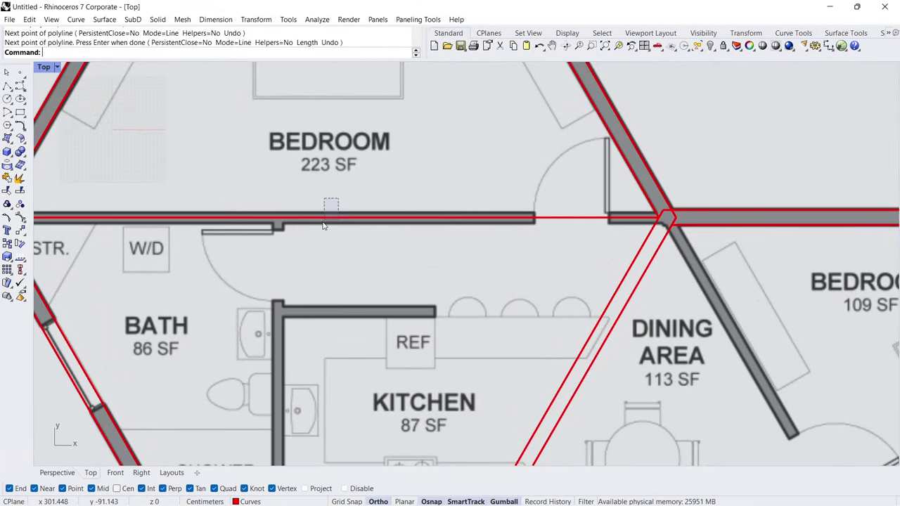
{"action": "left_click", "coordinate": [324, 222]}
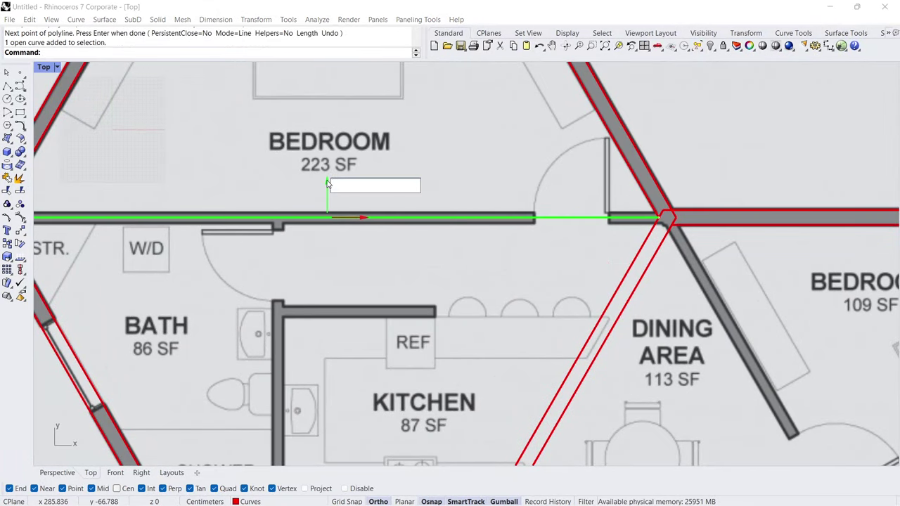
{"action": "type", "text": "4"}
{"action": "key", "text": "Return"}
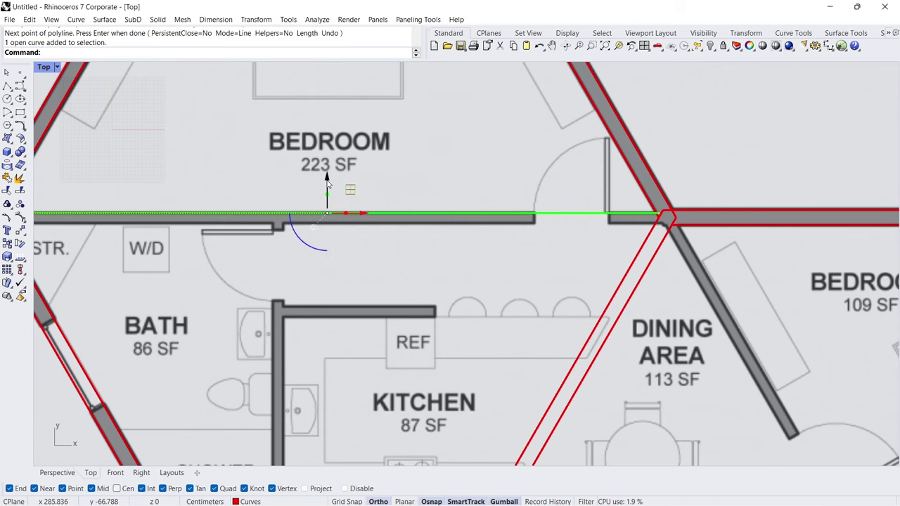
Mirror a copy of the line about the wall's horizontal centreline to trace the wall's lower face.
{"action": "left_click", "coordinate": [20, 231]}
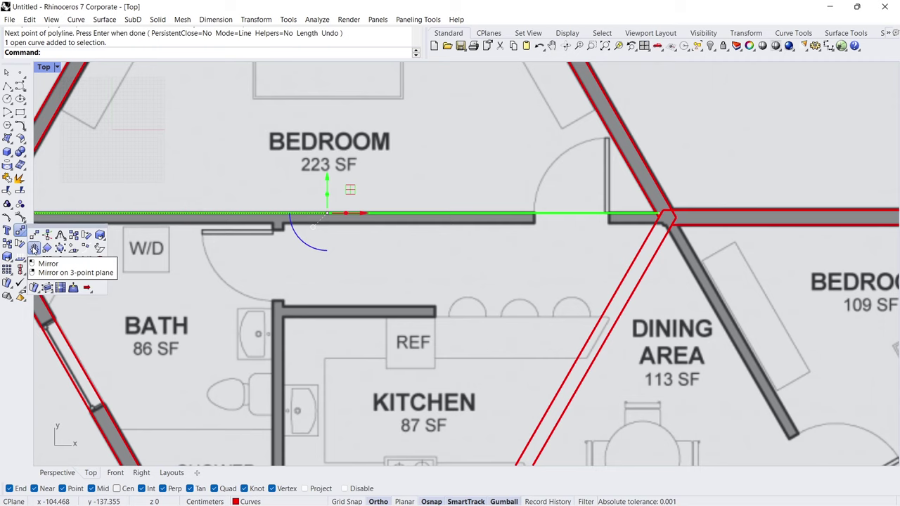
{"action": "left_click", "coordinate": [34, 249]}
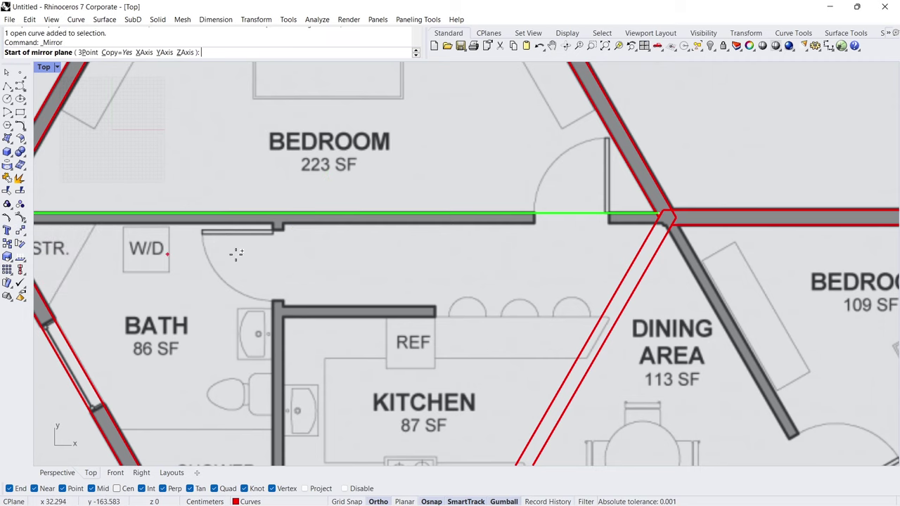
{"action": "left_click", "coordinate": [660, 218]}
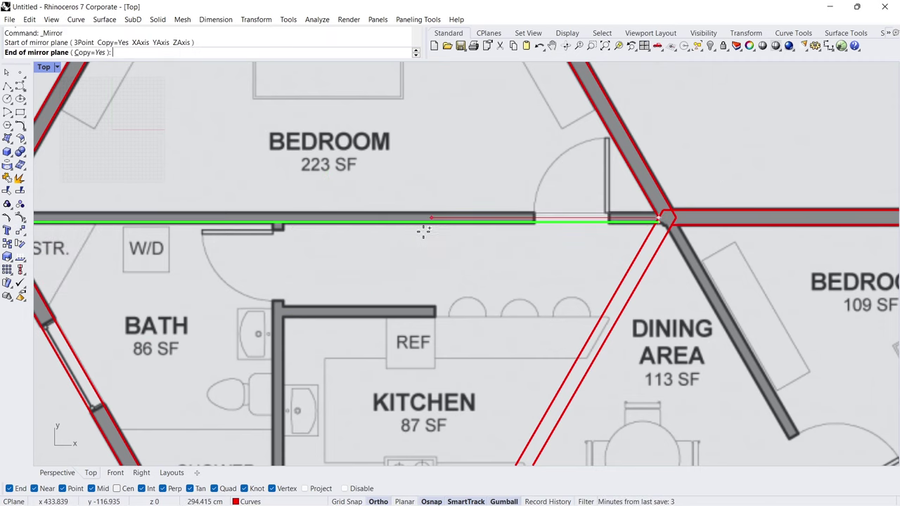
{"action": "left_click", "coordinate": [375, 229]}
{"action": "key", "text": "Escape"}
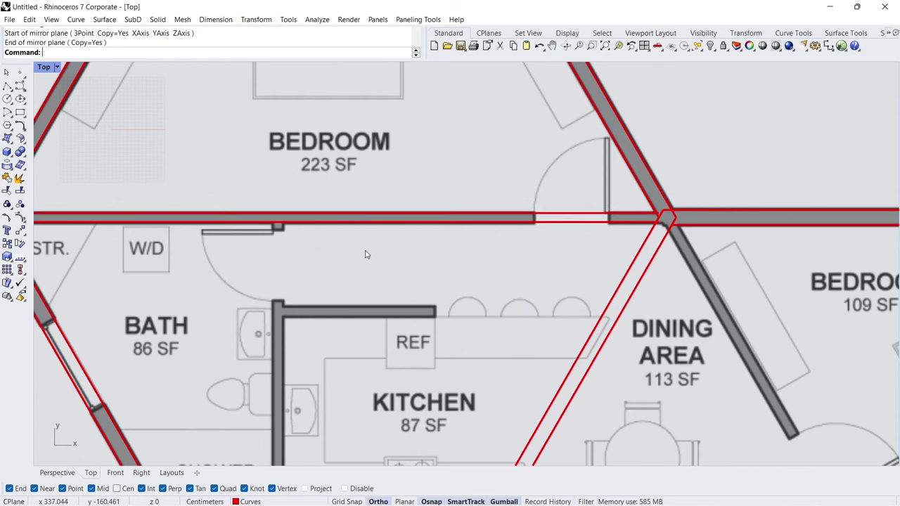
Draw a vertical polyline from the inner hexagon corner beside the shower up to the lower face of the bedroom wall.
{"action": "right_click_drag", "start_coordinate": [274, 292], "coordinate": [355, 237]}
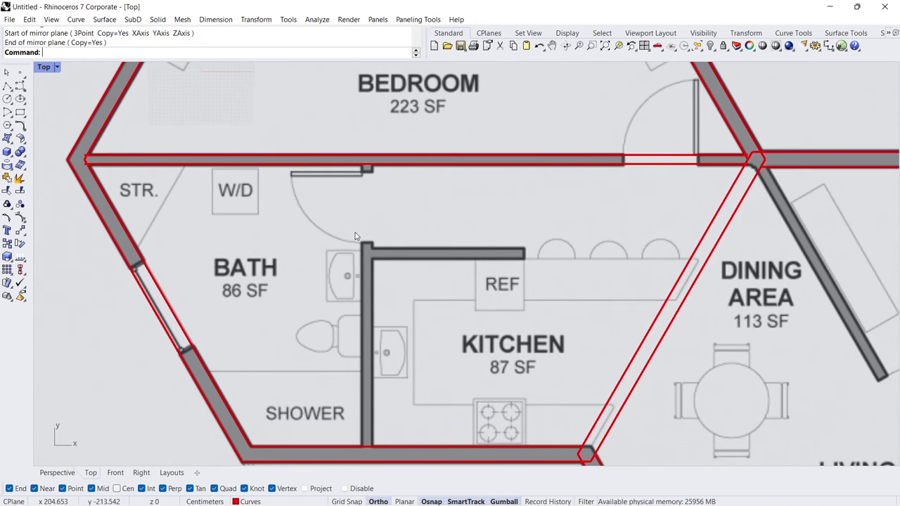
{"action": "left_click", "coordinate": [6, 86]}
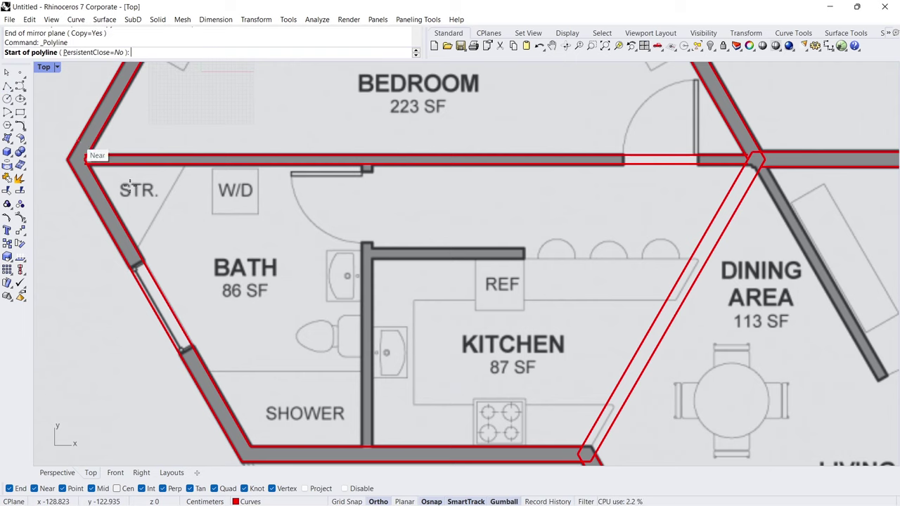
{"action": "left_click", "coordinate": [250, 437]}
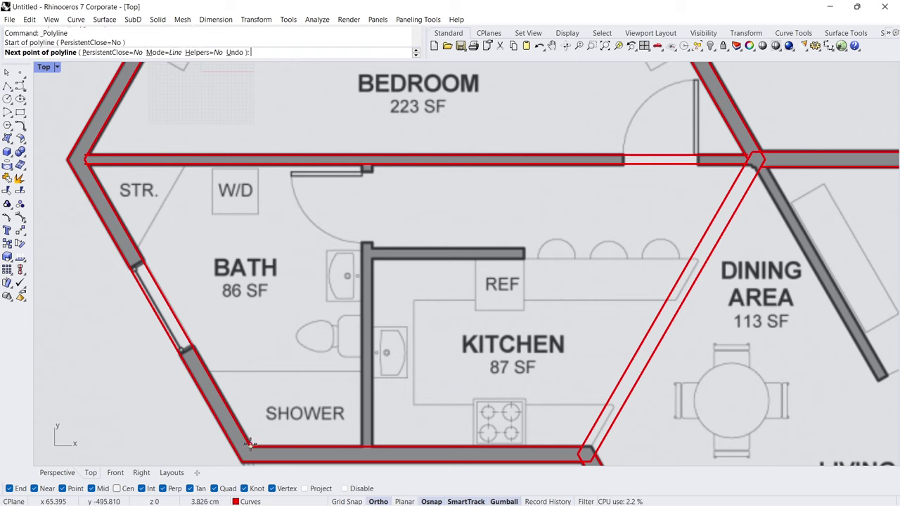
{"action": "left_click", "coordinate": [251, 169]}
{"action": "key", "text": "Return"}
Move the vertical line 148 cm to the right onto the bath side of the bath–kitchen wall.
{"action": "left_click", "coordinate": [250, 208]}
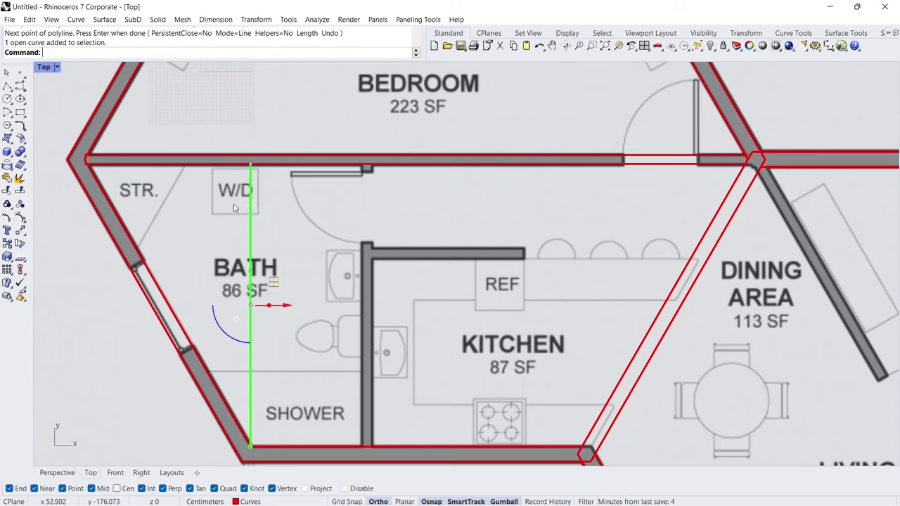
{"action": "left_click", "coordinate": [21, 230]}
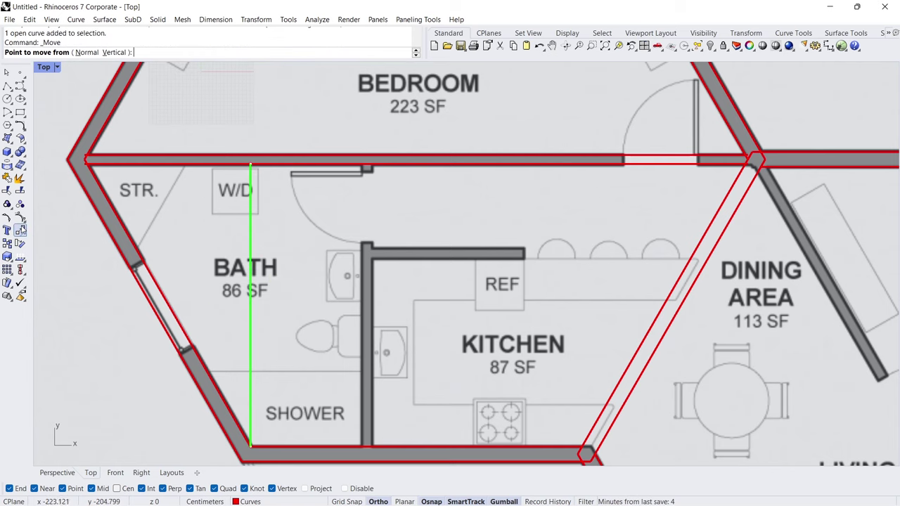
{"action": "left_click", "coordinate": [250, 304]}
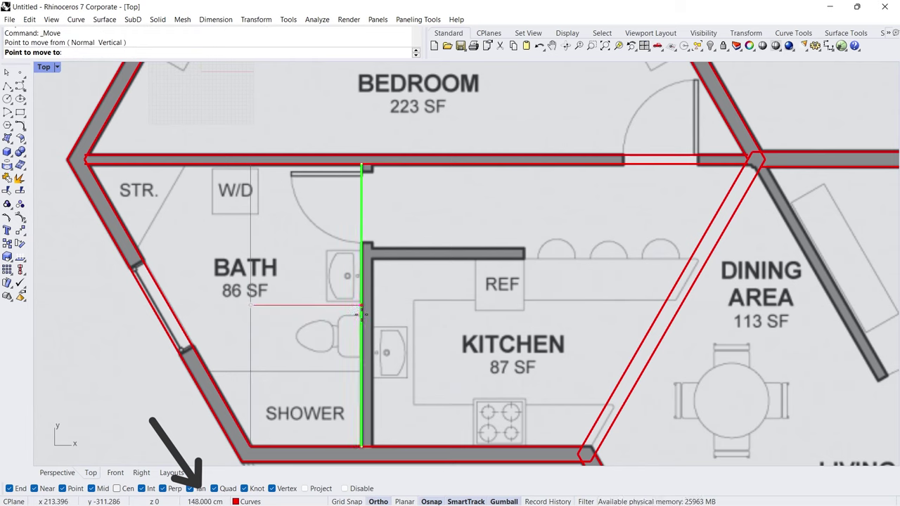
{"action": "type", "text": "148"}
{"action": "key", "text": "Return"}
{"action": "left_click", "coordinate": [375, 320]}
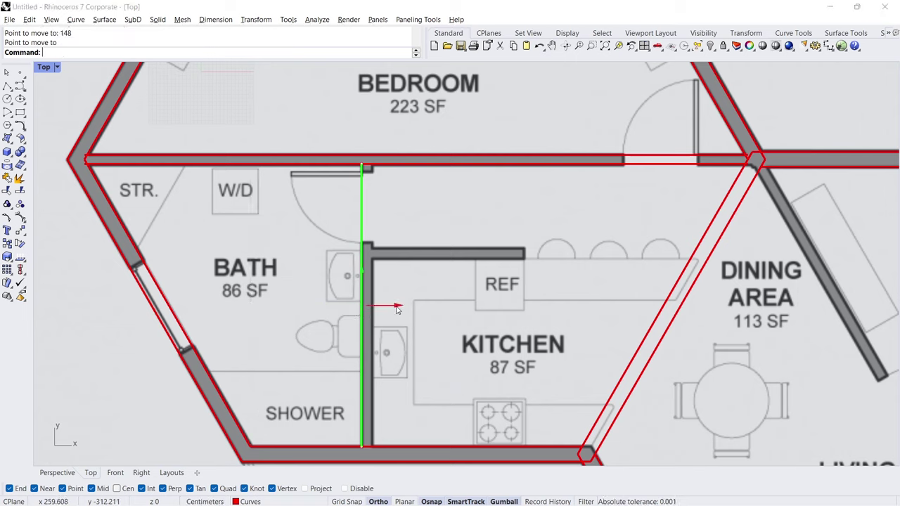
Copy the vertical line 12 cm to the right to trace the kitchen side of the wall.
{"action": "left_click", "coordinate": [397, 310]}
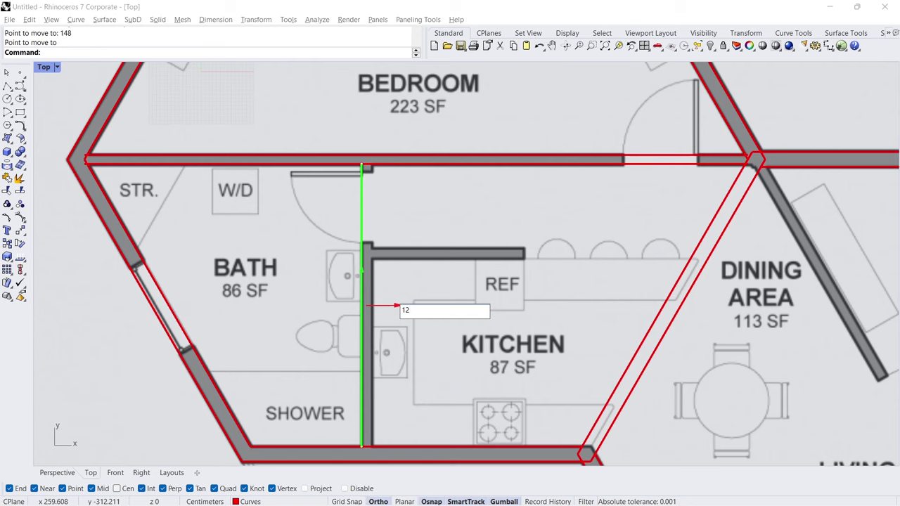
{"action": "key", "text": "Return"}
{"action": "key", "text": "Escape"}
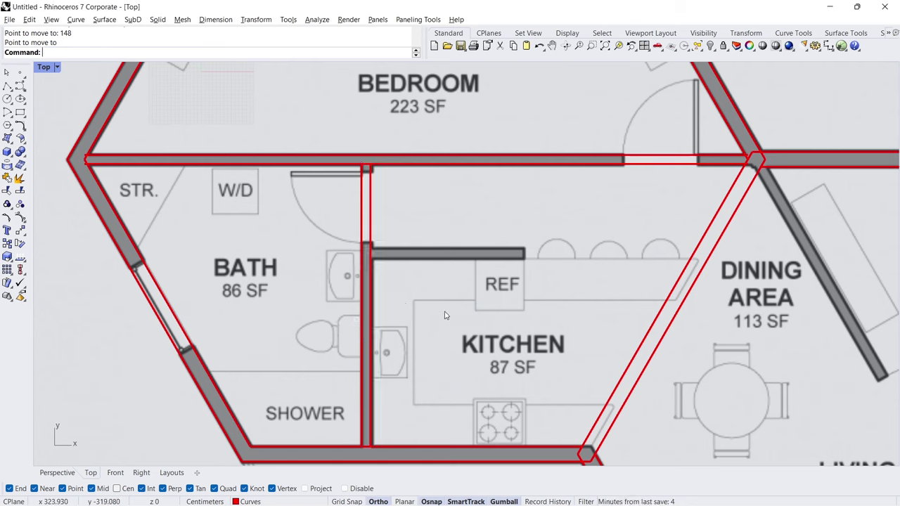
Draw a 205 cm horizontal polyline along the bedroom wall's lower face, starting where the kitchen-side wall line meets it.
{"action": "left_click", "coordinate": [7, 85]}
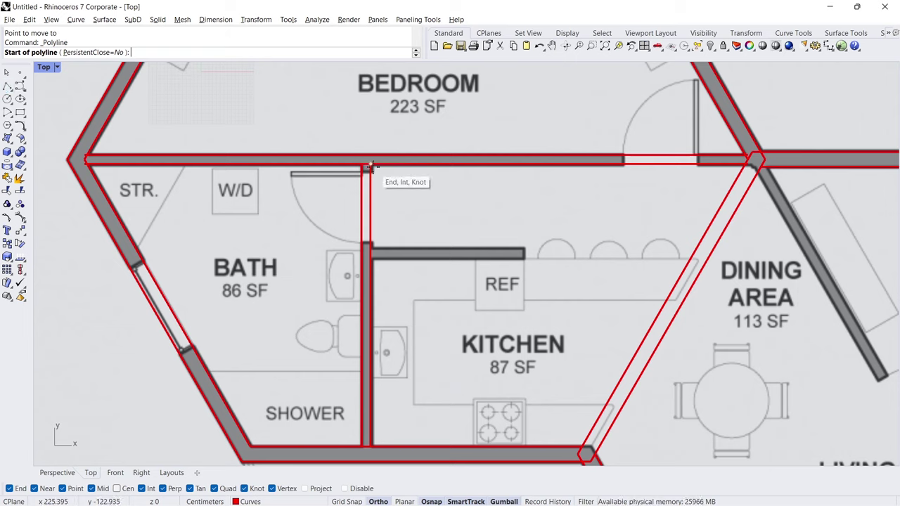
{"action": "left_click", "coordinate": [368, 167]}
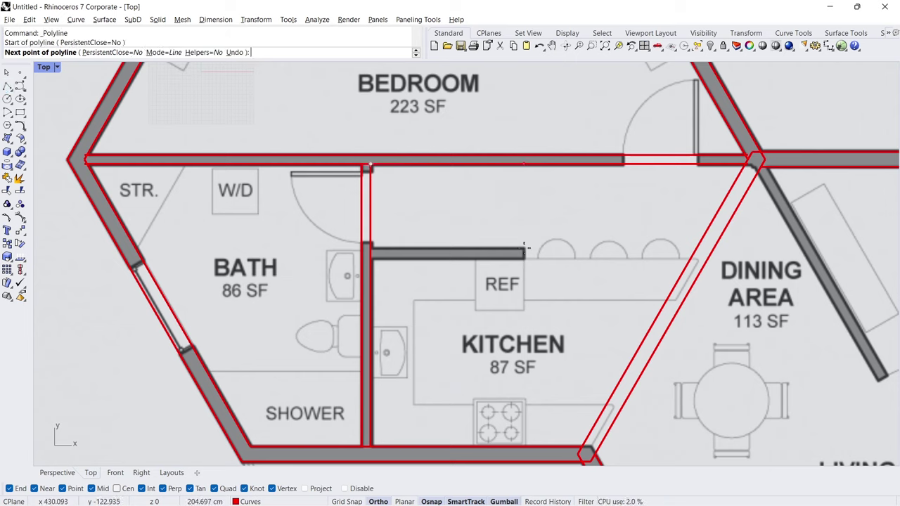
{"action": "type", "text": "205"}
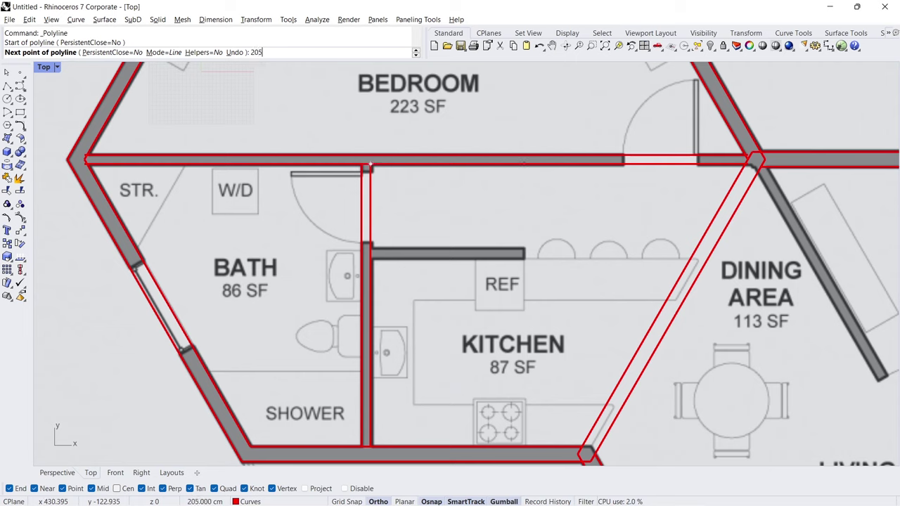
{"action": "key", "text": "Return"}
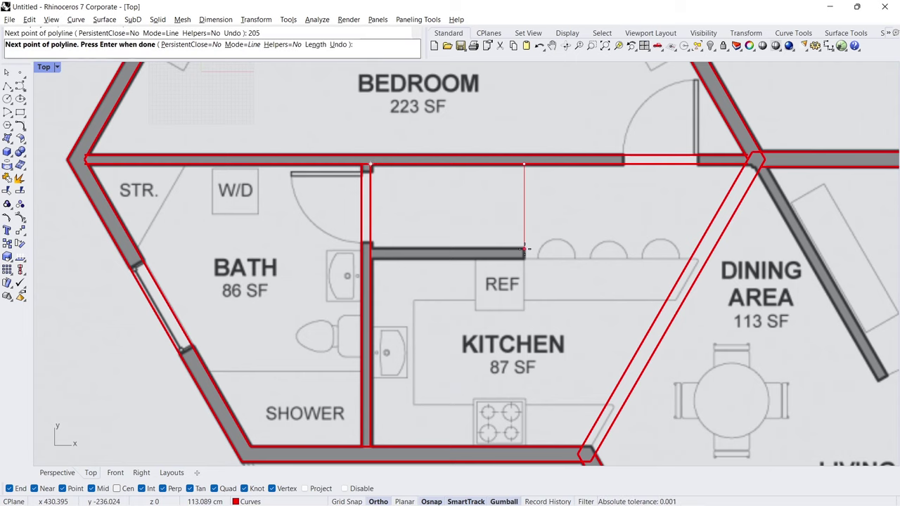
{"action": "key", "text": "Return"}
Move the 205 cm line down 112 cm onto the upper face of the short kitchen wall.
{"action": "left_click_drag", "start_coordinate": [332, 118], "coordinate": [543, 209]}
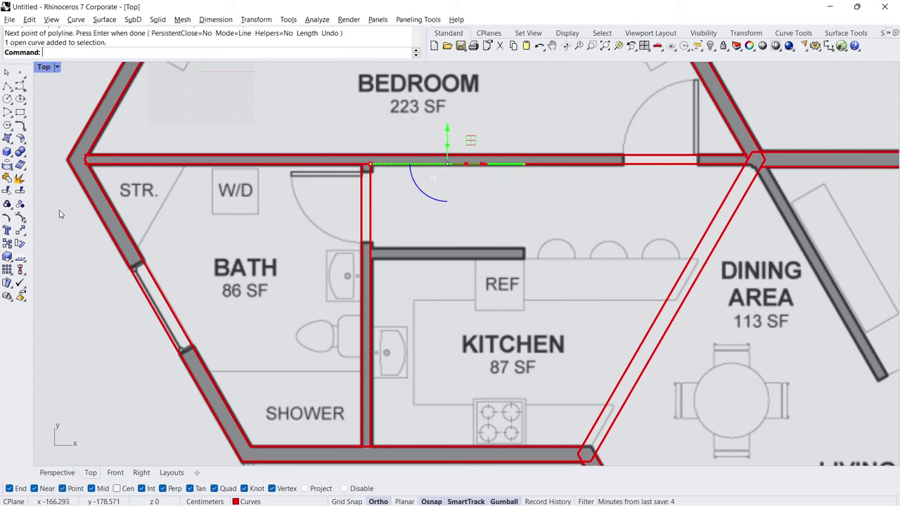
{"action": "left_click", "coordinate": [20, 230]}
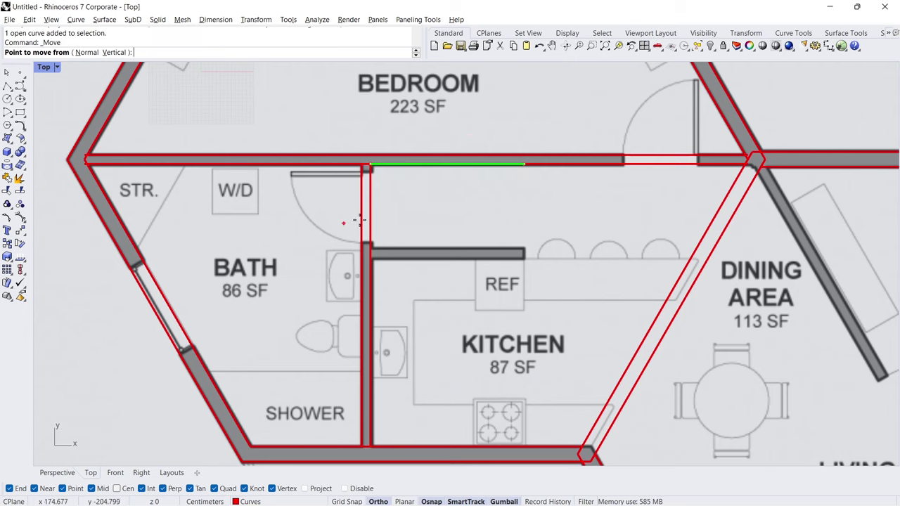
{"action": "left_click", "coordinate": [523, 166]}
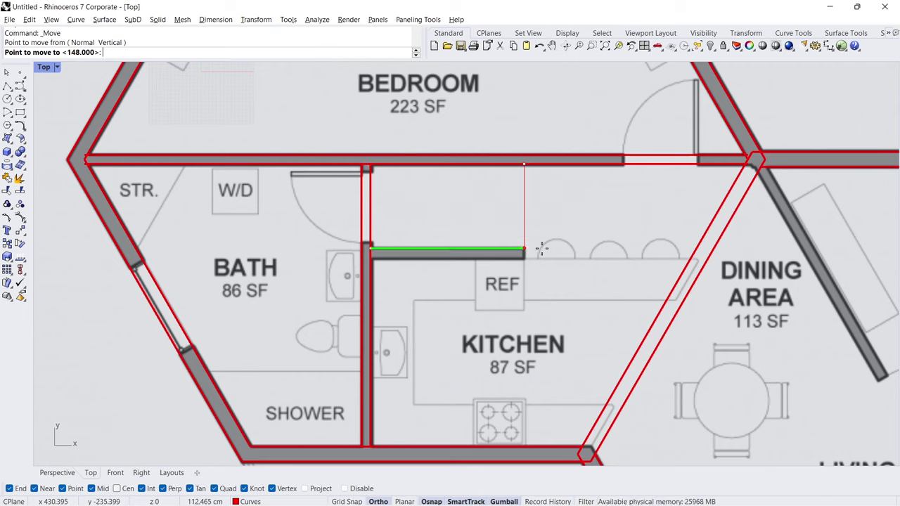
{"action": "type", "text": "112"}
{"action": "key", "text": "Return"}
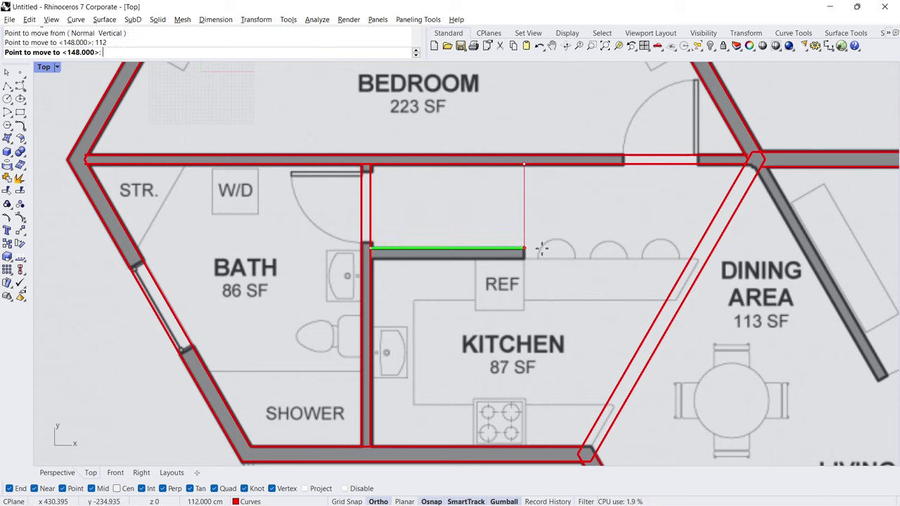
{"action": "left_click", "coordinate": [544, 256]}
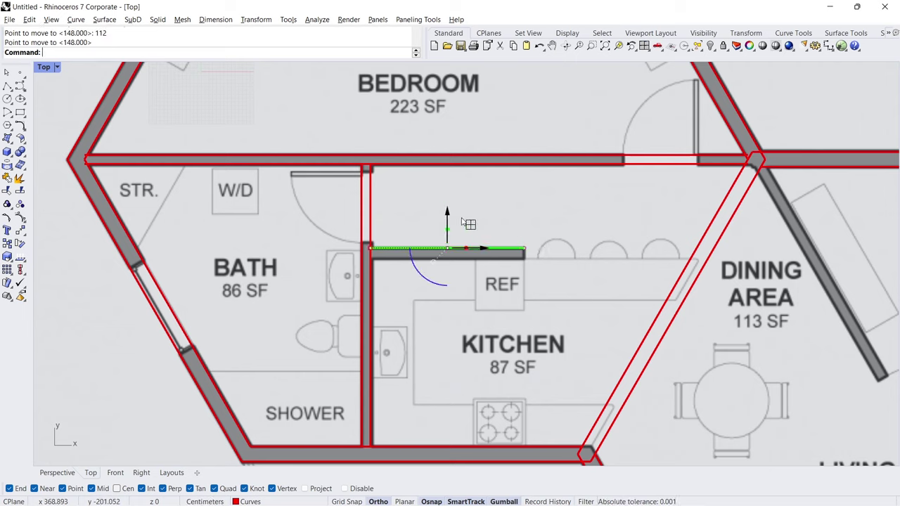
Copy the short kitchen wall line 12 cm downward to trace the wall's lower face.
{"action": "left_click", "coordinate": [447, 213]}
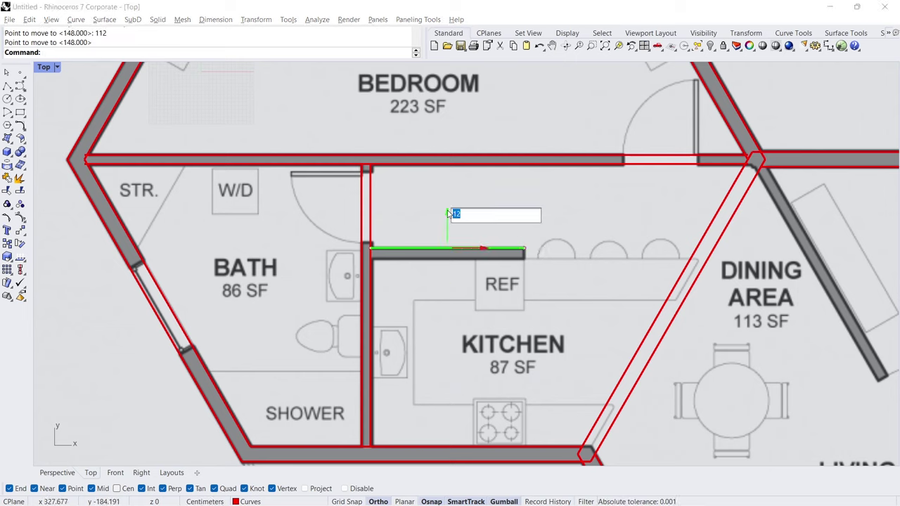
{"action": "type", "text": "-"}
{"action": "key", "text": "Return"}
{"action": "left_click", "coordinate": [484, 204]}
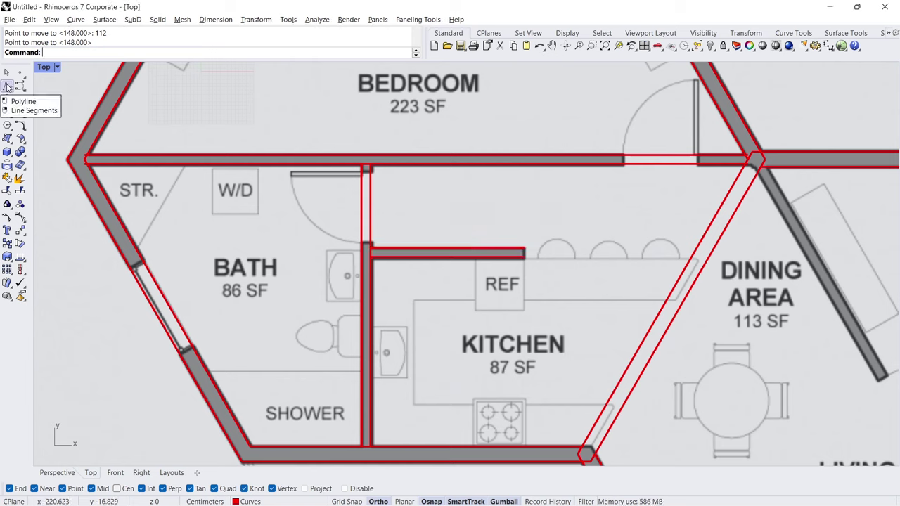
Close the free end of the short kitchen wall with a polyline joining its upper and lower face lines.
{"action": "left_click", "coordinate": [7, 85]}
{"action": "left_click", "coordinate": [524, 249]}
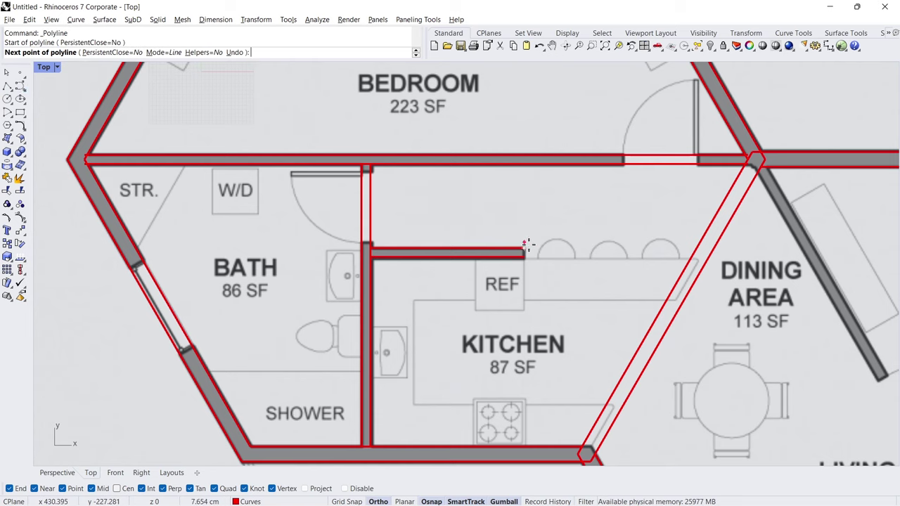
{"action": "left_click", "coordinate": [525, 258]}
{"action": "key", "text": "Return"}
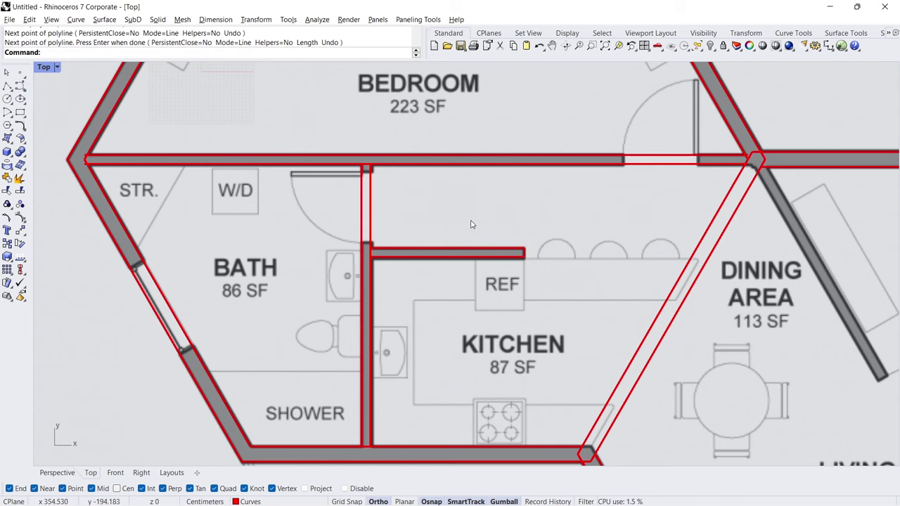
Draw a diagonal centre line for the living-side bedroom partition, from the second hexagon's inner upper-left corner to its inner lower-right corner.
{"action": "right_click_drag", "start_coordinate": [734, 279], "coordinate": [389, 199]}
{"action": "scroll", "coordinate": [405, 187], "scroll_direction": "down", "scroll_amount": 5}
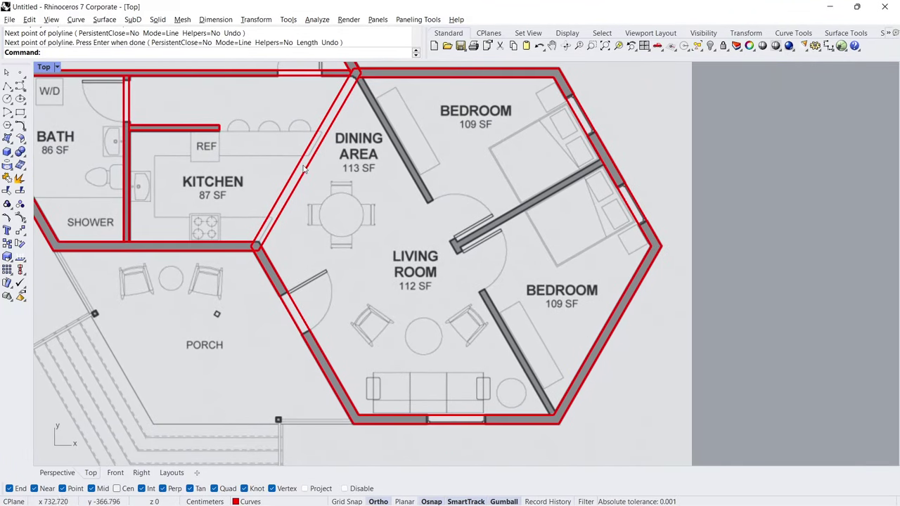
{"action": "left_click", "coordinate": [6, 86]}
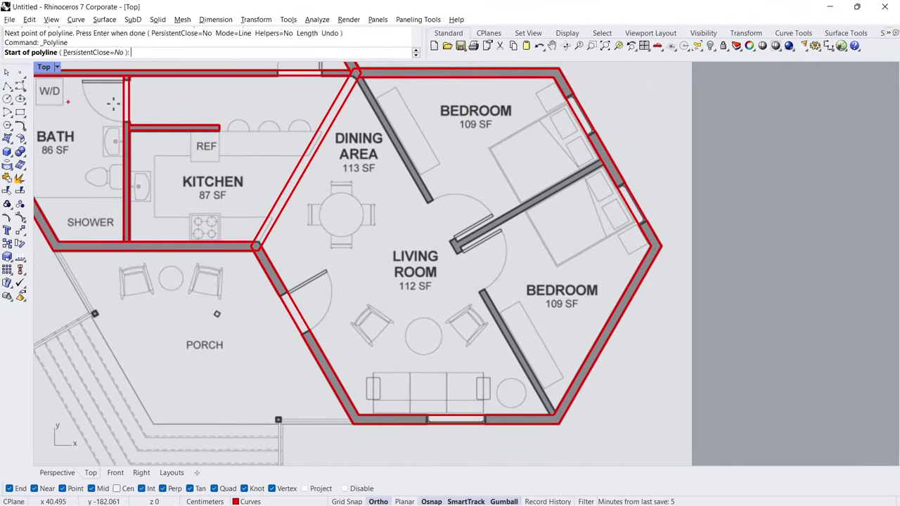
{"action": "left_click", "coordinate": [358, 89]}
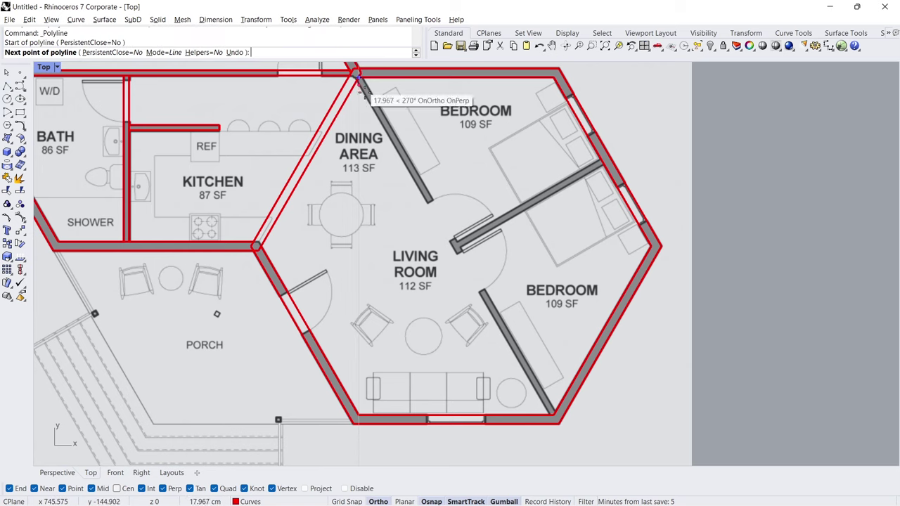
{"action": "left_click", "coordinate": [550, 412]}
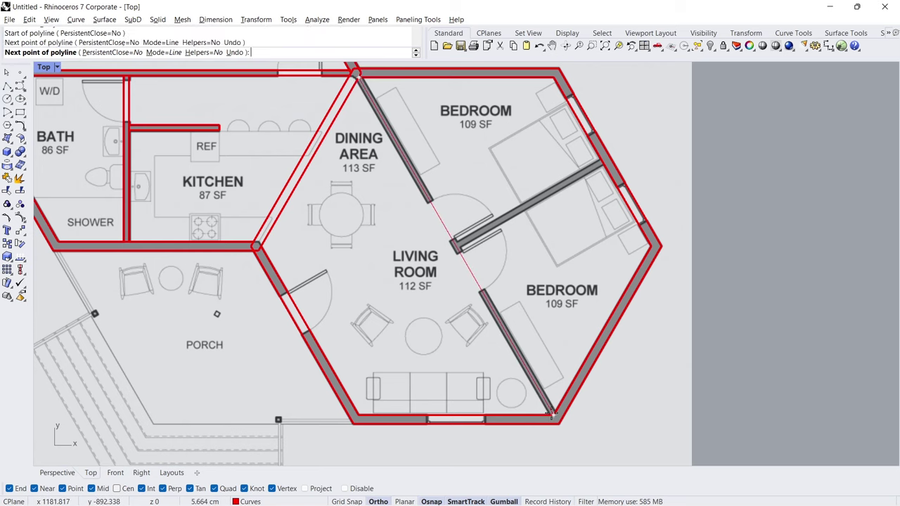
{"action": "right_click", "coordinate": [506, 281]}
Offset the diagonal partition's centre line 6 cm to each side and delete the centre line.
{"action": "left_click", "coordinate": [441, 218]}
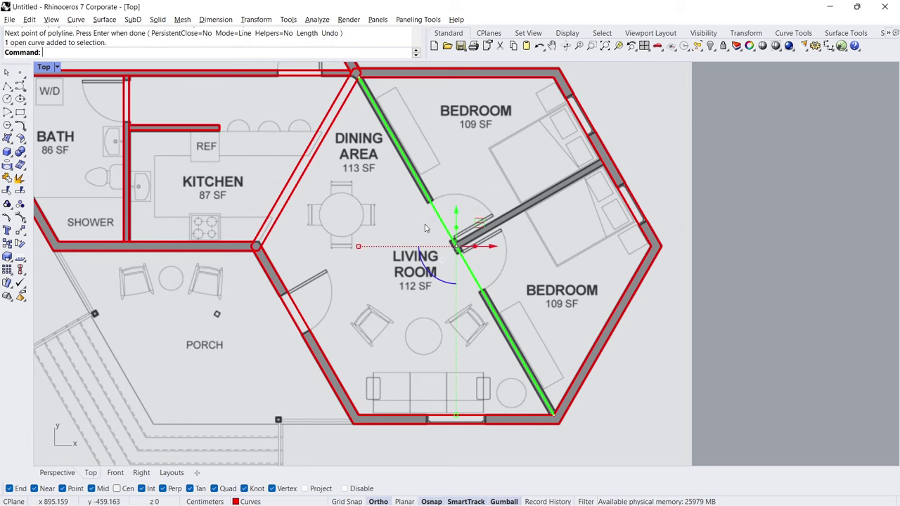
{"action": "left_click", "coordinate": [21, 128]}
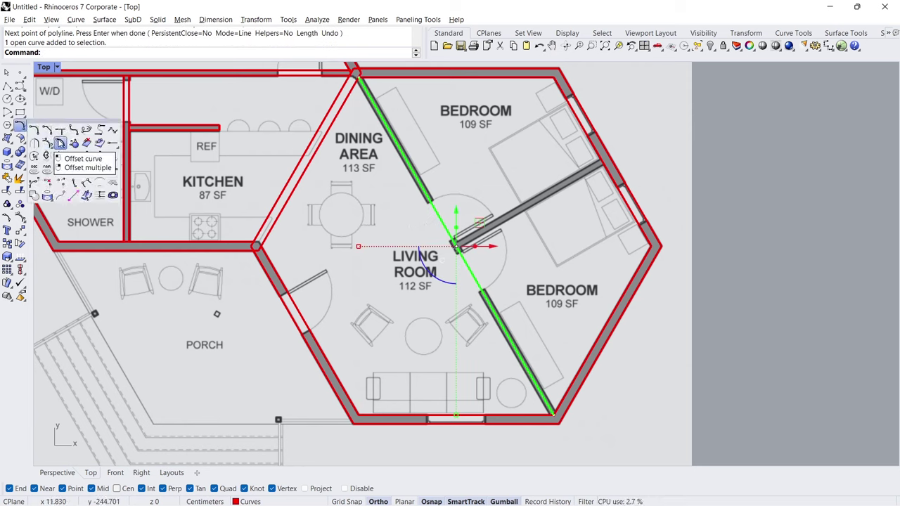
{"action": "left_click", "coordinate": [61, 144]}
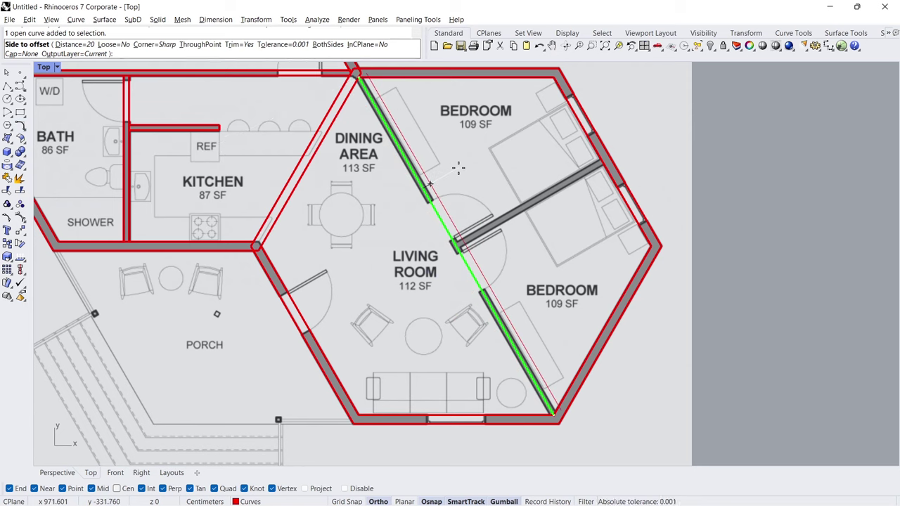
{"action": "type", "text": "6"}
{"action": "key", "text": "Return"}
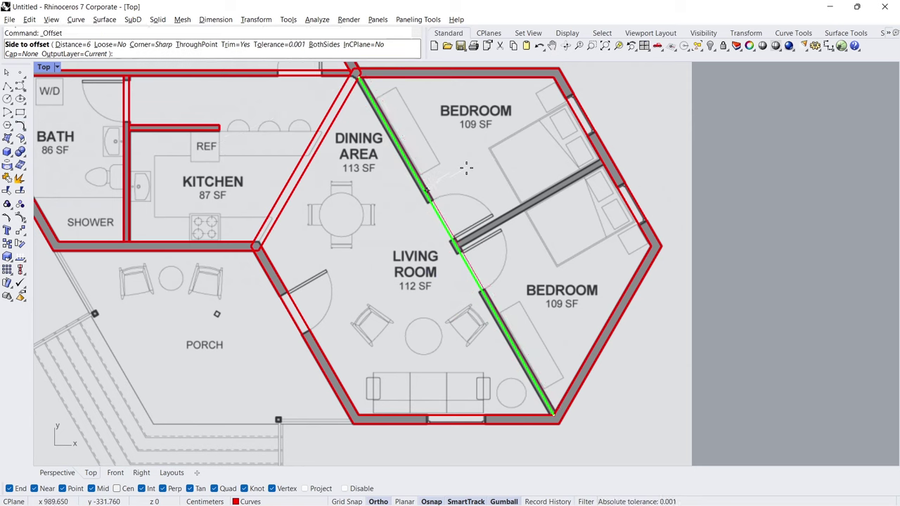
{"action": "left_click", "coordinate": [467, 167]}
{"action": "key", "text": "Return"}
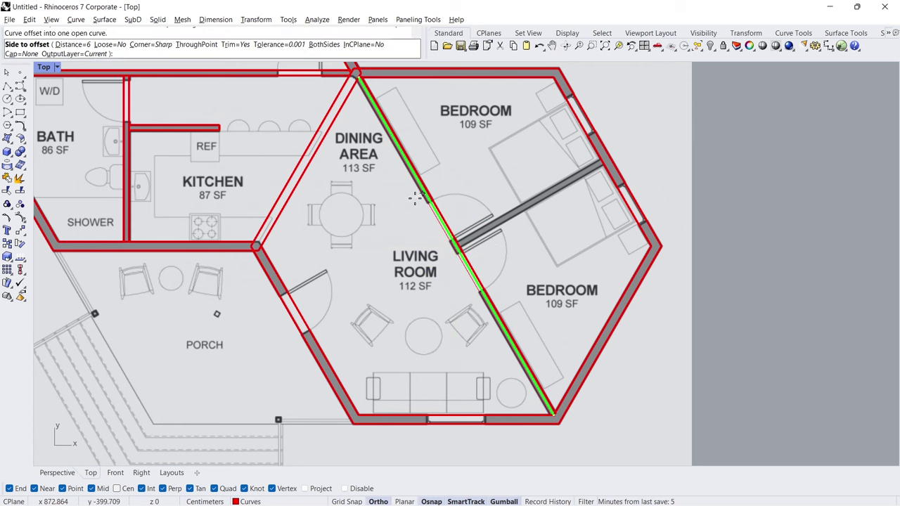
{"action": "left_click", "coordinate": [380, 207]}
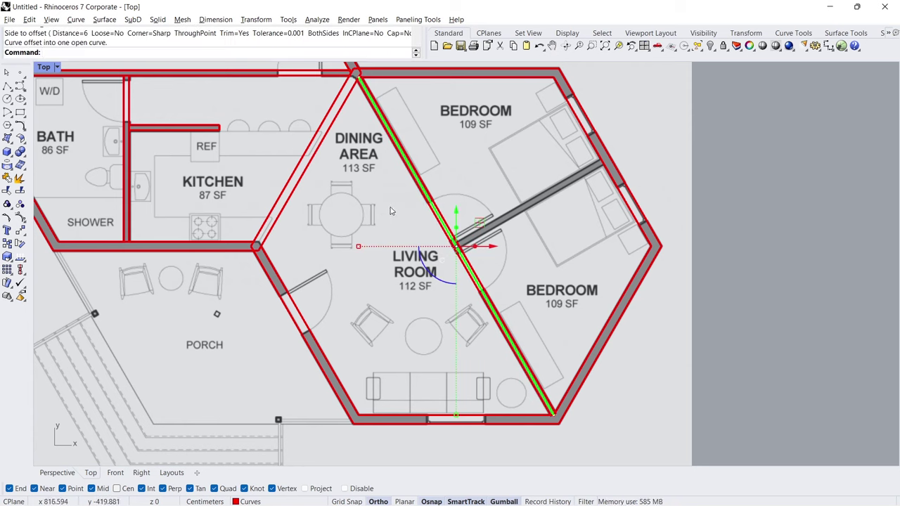
{"action": "key", "text": "Delete"}
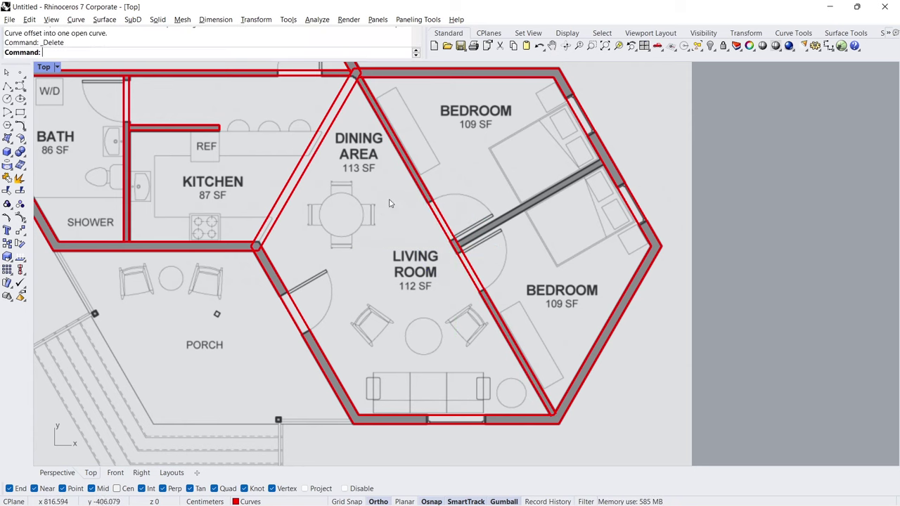
Draw a centre line about 377 cm long for the wall between the two 109 SF bedrooms, from the outer wall perpendicular to the diagonal partition.
{"action": "left_click", "coordinate": [8, 85]}
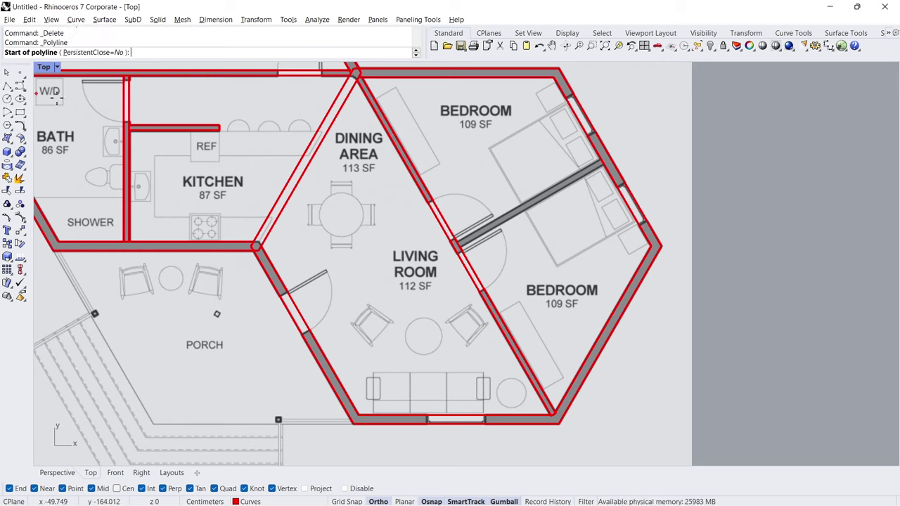
{"action": "left_click", "coordinate": [603, 165]}
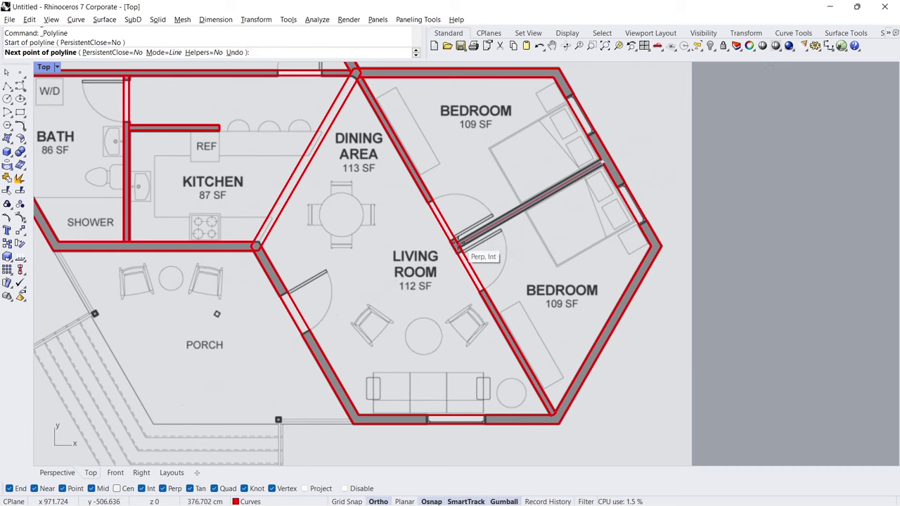
{"action": "left_click", "coordinate": [463, 243]}
{"action": "key", "text": "Return"}
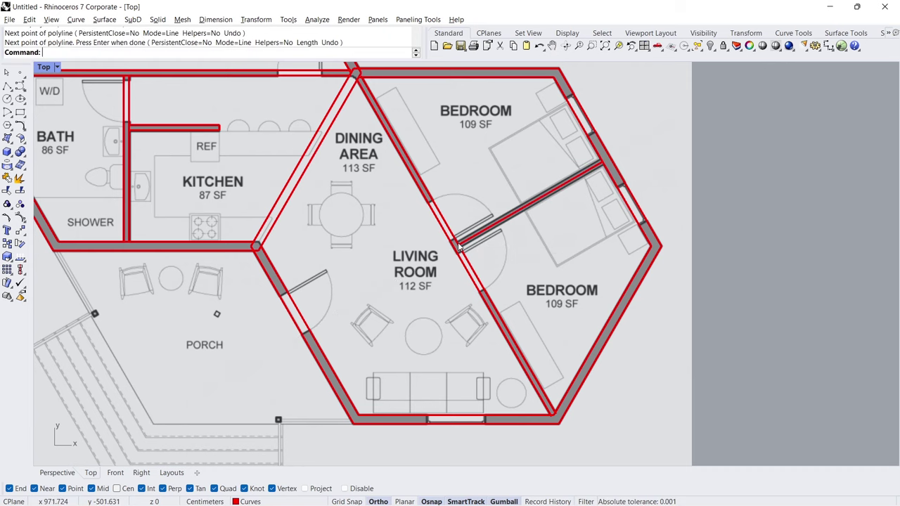
Offset the centre line between the two small bedrooms 6 cm to each side and delete the centre line.
{"action": "left_click", "coordinate": [501, 226]}
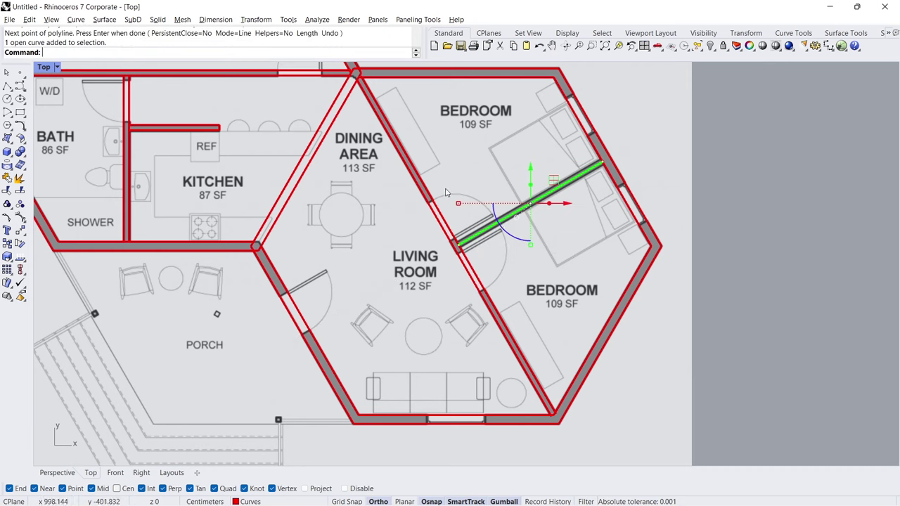
{"action": "left_click", "coordinate": [21, 127]}
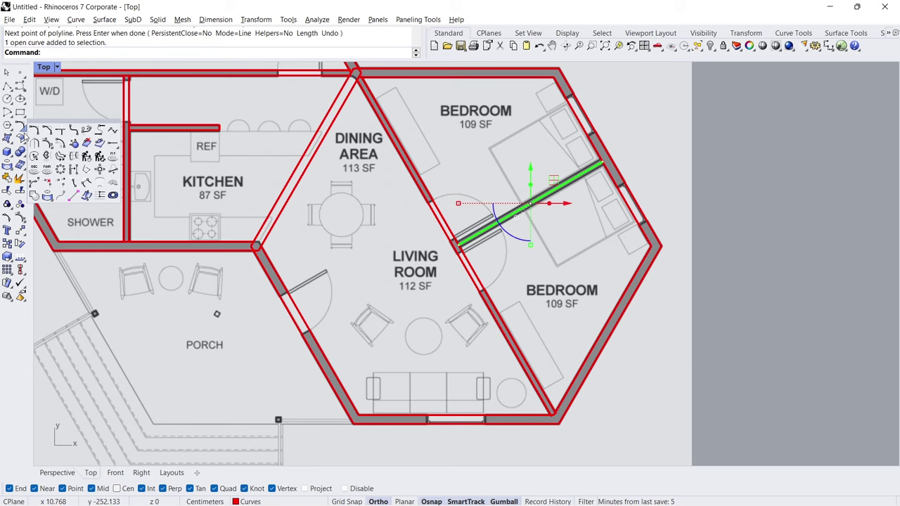
{"action": "left_click", "coordinate": [59, 143]}
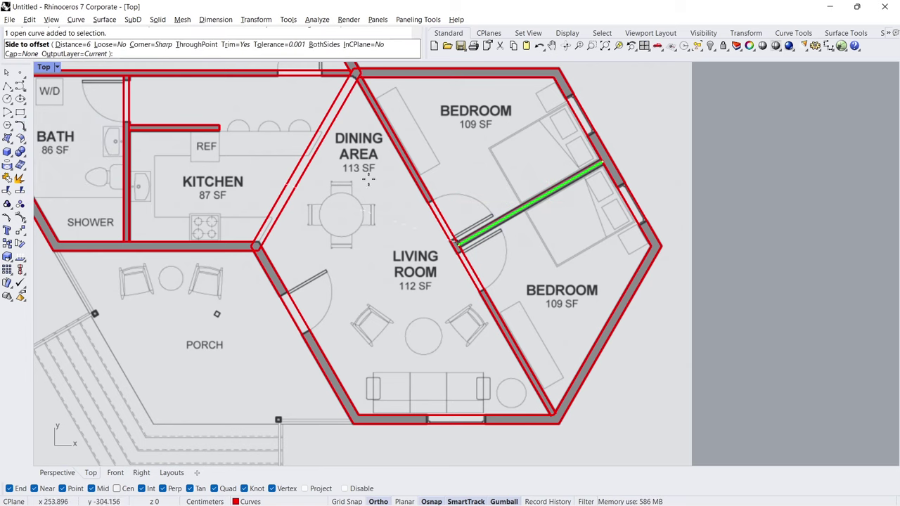
{"action": "left_click", "coordinate": [479, 211]}
{"action": "key", "text": "Return"}
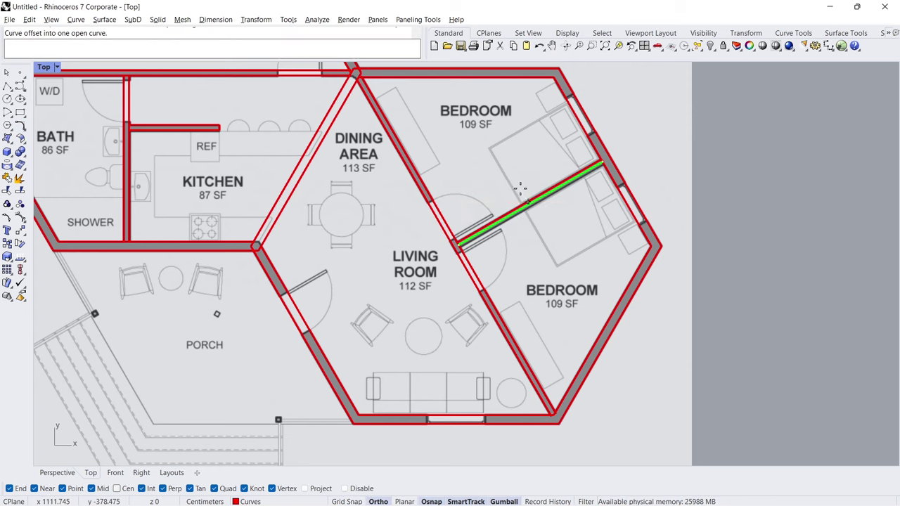
{"action": "left_click", "coordinate": [551, 226]}
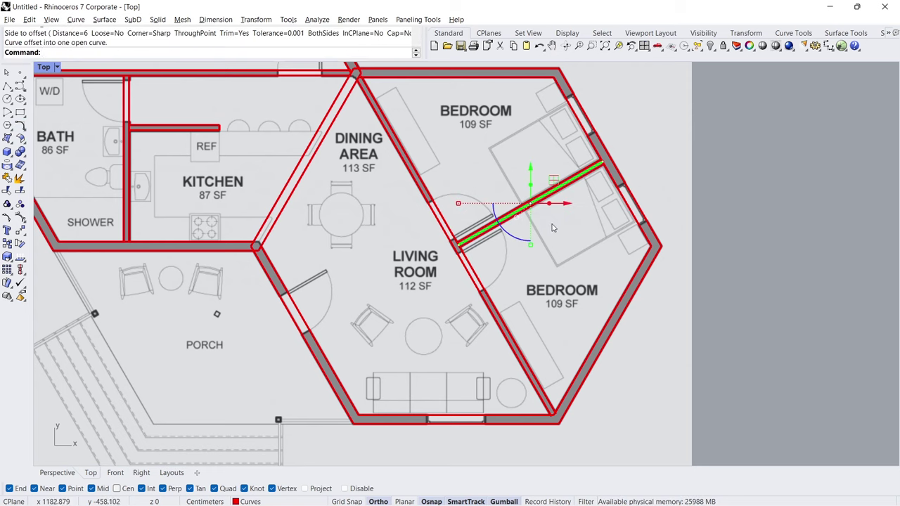
{"action": "key", "text": "Delete"}
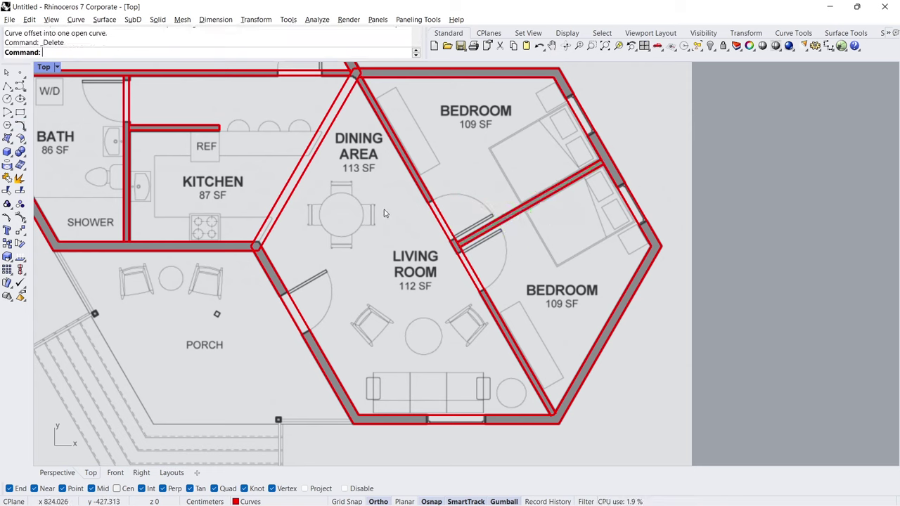
Delete the slanted hexagon wall segments separating the kitchen from the dining area.
{"action": "right_click_drag", "start_coordinate": [197, 161], "coordinate": [220, 204]}
{"action": "scroll", "coordinate": [221, 204], "scroll_direction": "down", "scroll_amount": 3}
{"action": "right_click_drag", "start_coordinate": [216, 151], "coordinate": [236, 200]}
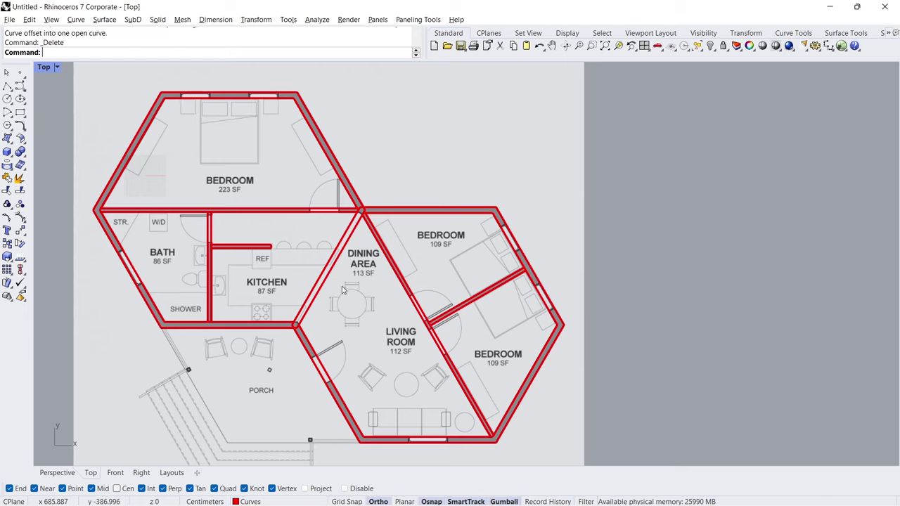
{"action": "left_click_drag", "start_coordinate": [316, 261], "coordinate": [317, 261]}
{"action": "key", "text": "Delete"}
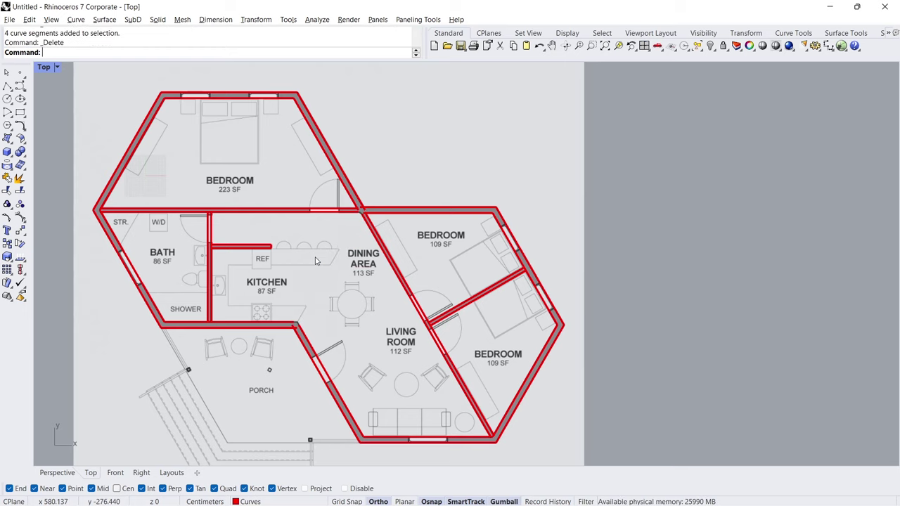
Connect the kitchen's bottom wall inner line with the living room's entrance wall inner line at their corner.
{"action": "scroll", "coordinate": [298, 327], "scroll_direction": "up", "scroll_amount": 8}
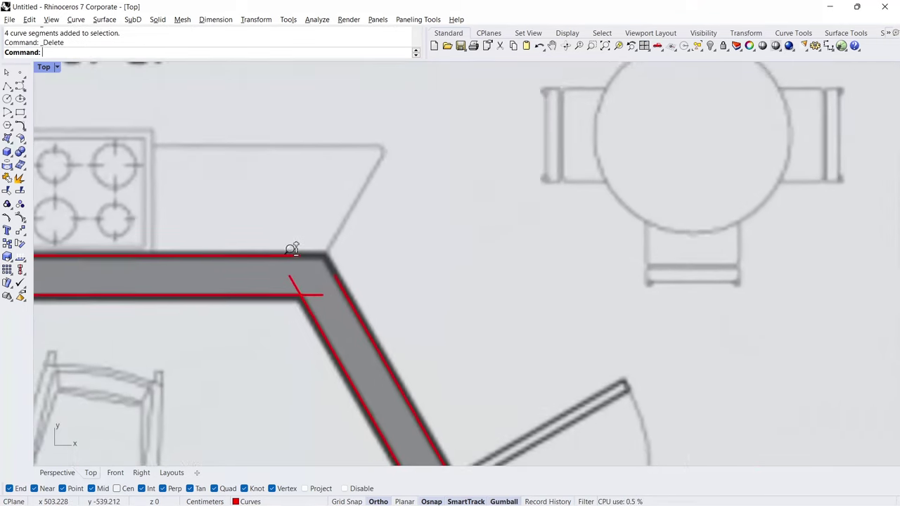
{"action": "left_click", "coordinate": [21, 128]}
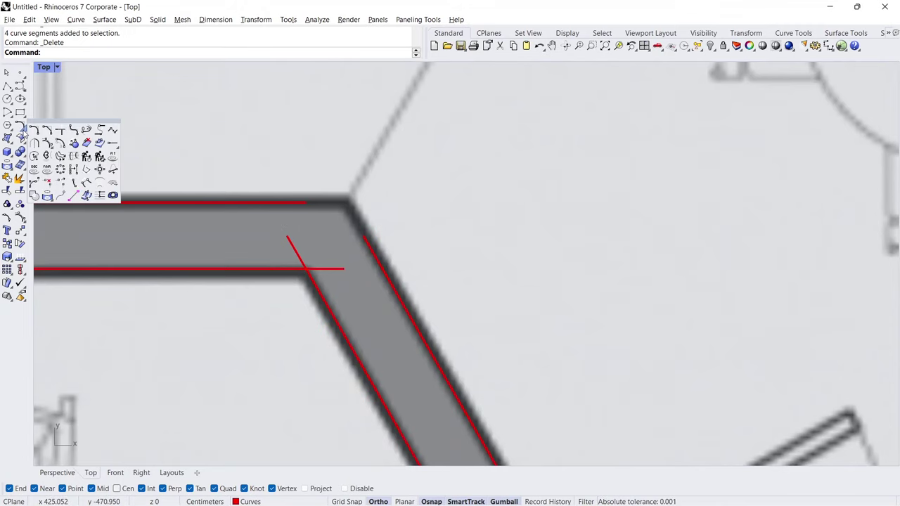
{"action": "left_click", "coordinate": [61, 132]}
{"action": "left_click", "coordinate": [302, 204]}
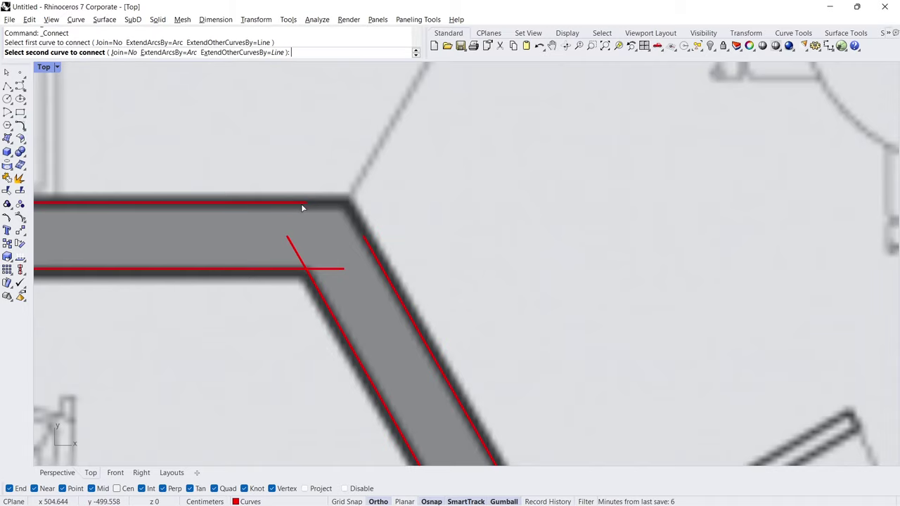
{"action": "left_click", "coordinate": [364, 240]}
Connect the large bedroom wall's lower line with the dining-side line of the diagonal partition where they meet.
{"action": "scroll", "coordinate": [334, 245], "scroll_direction": "down", "scroll_amount": 5}
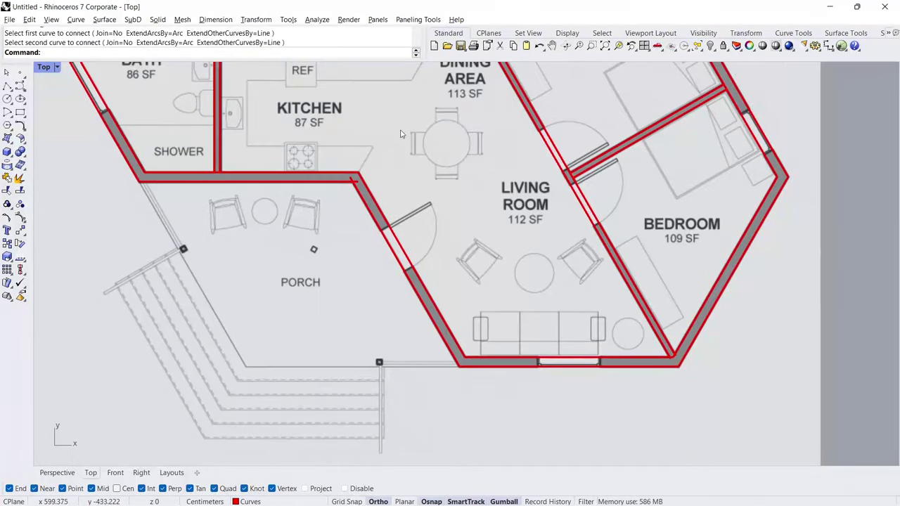
{"action": "scroll", "coordinate": [341, 258], "scroll_direction": "up", "scroll_amount": 3}
{"action": "right_click_drag", "start_coordinate": [340, 257], "coordinate": [305, 313]}
{"action": "scroll", "coordinate": [361, 117], "scroll_direction": "up", "scroll_amount": 5}
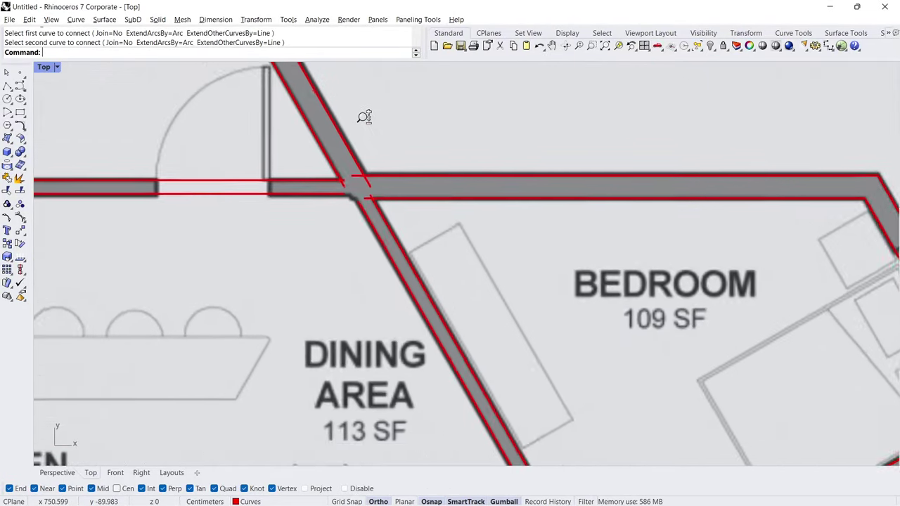
{"action": "right_click", "coordinate": [342, 204]}
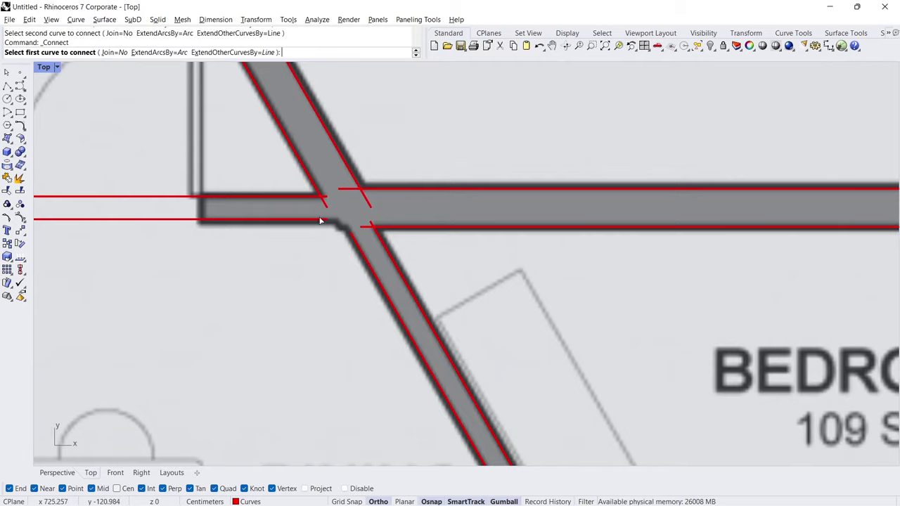
{"action": "left_click", "coordinate": [320, 220]}
{"action": "left_click", "coordinate": [351, 237]}
Run a curve Boolean on all wall curves and keep the outer wall, small bedroom divider, bathroom partition and short kitchen wall regions.
{"action": "scroll", "coordinate": [340, 171], "scroll_direction": "down", "scroll_amount": 1}
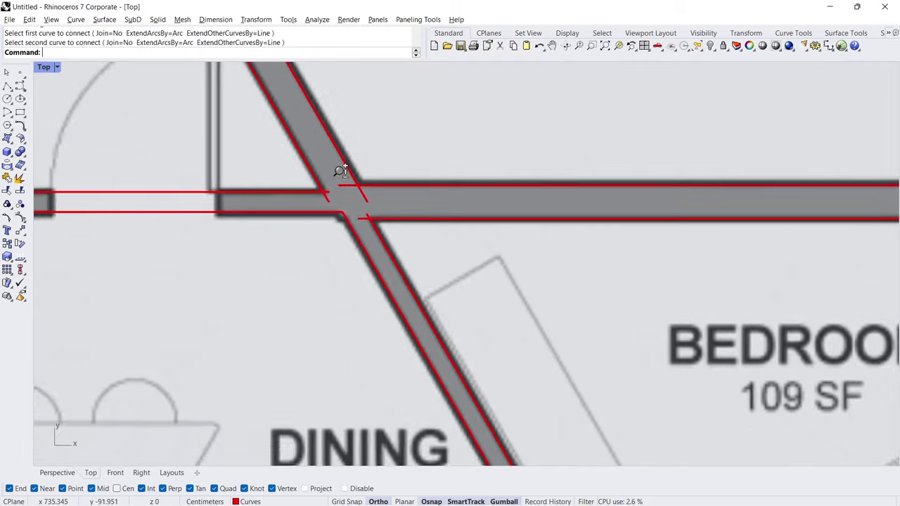
{"action": "scroll", "coordinate": [340, 171], "scroll_direction": "down", "scroll_amount": 6}
{"action": "right_click_drag", "start_coordinate": [226, 159], "coordinate": [280, 190]}
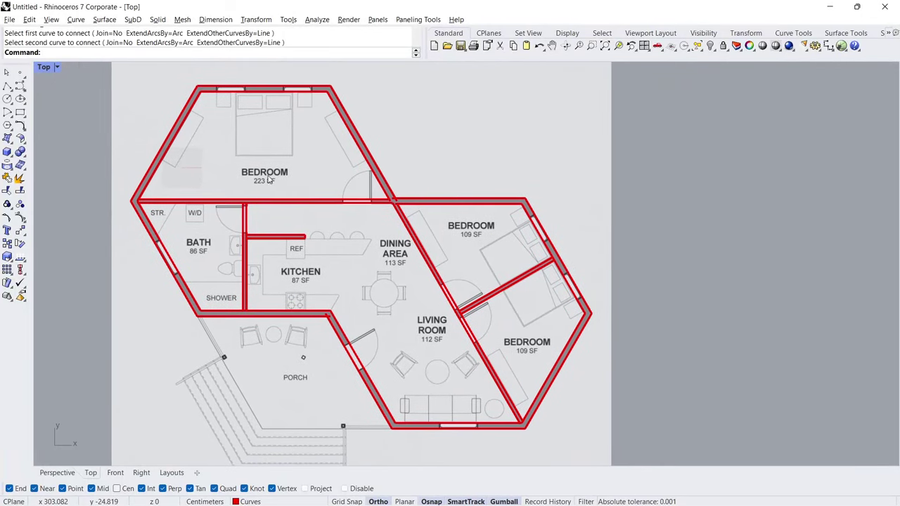
{"action": "left_click", "coordinate": [23, 128]}
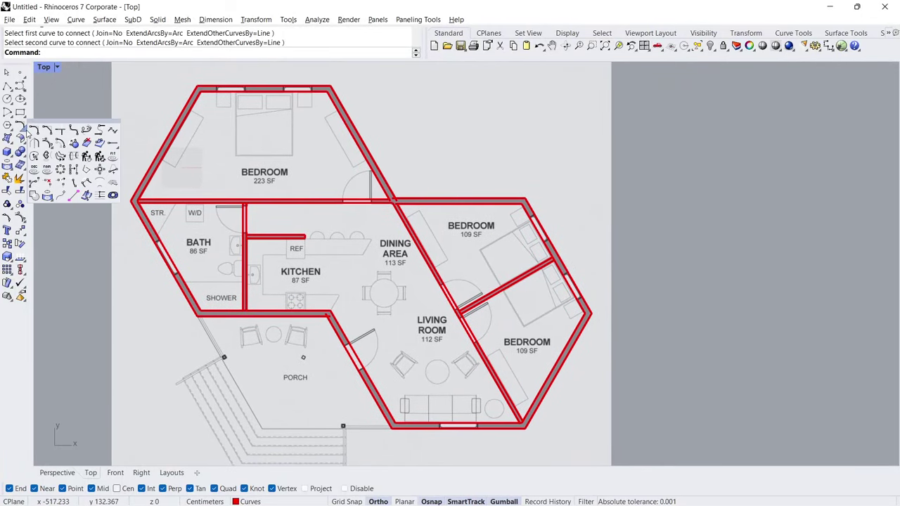
{"action": "left_click", "coordinate": [34, 195]}
{"action": "left_click_drag", "start_coordinate": [588, 85], "coordinate": [104, 434]}
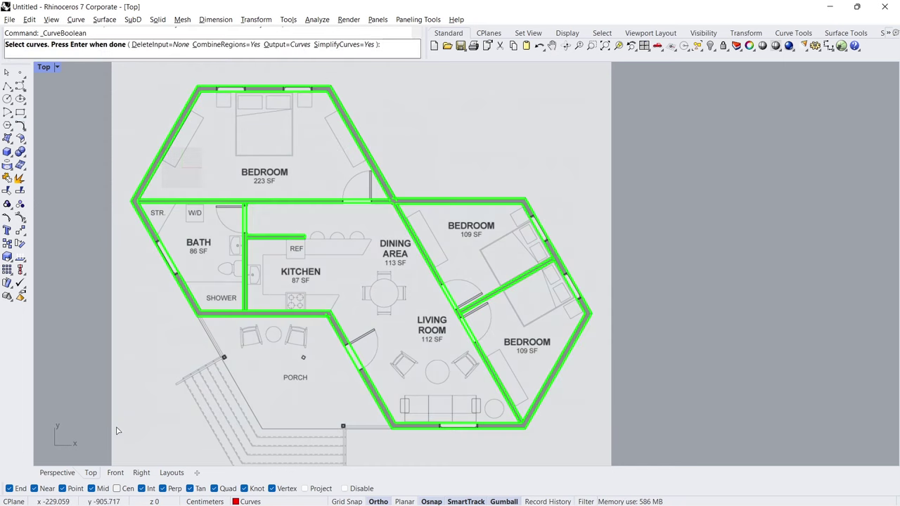
{"action": "key", "text": "Return"}
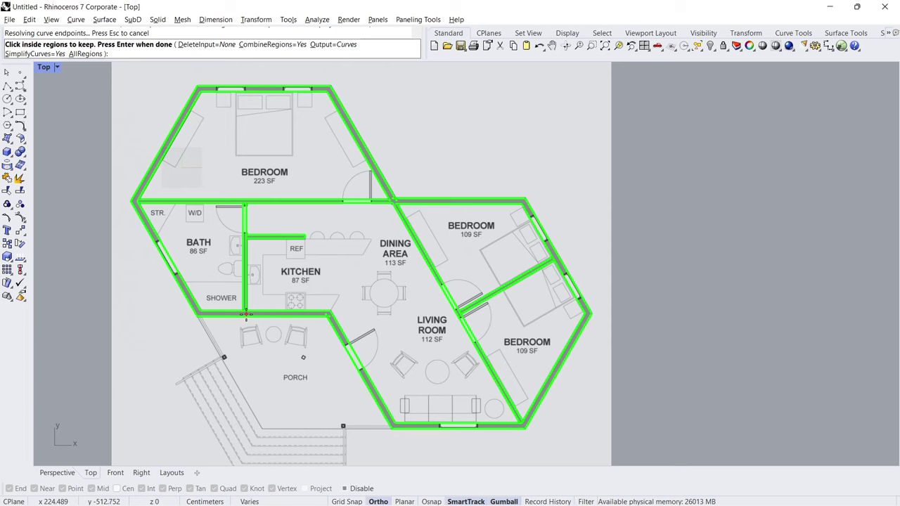
{"action": "left_click", "coordinate": [246, 314]}
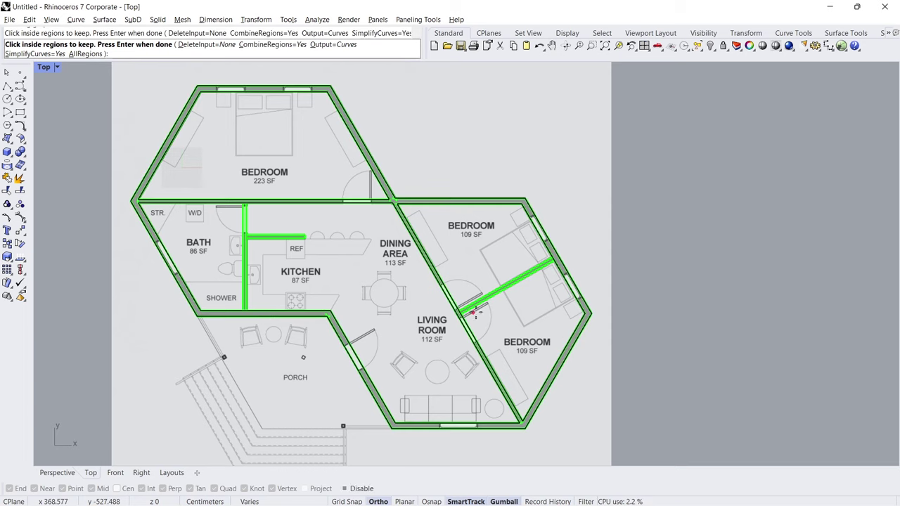
{"action": "scroll", "coordinate": [475, 315], "scroll_direction": "up", "scroll_amount": 5}
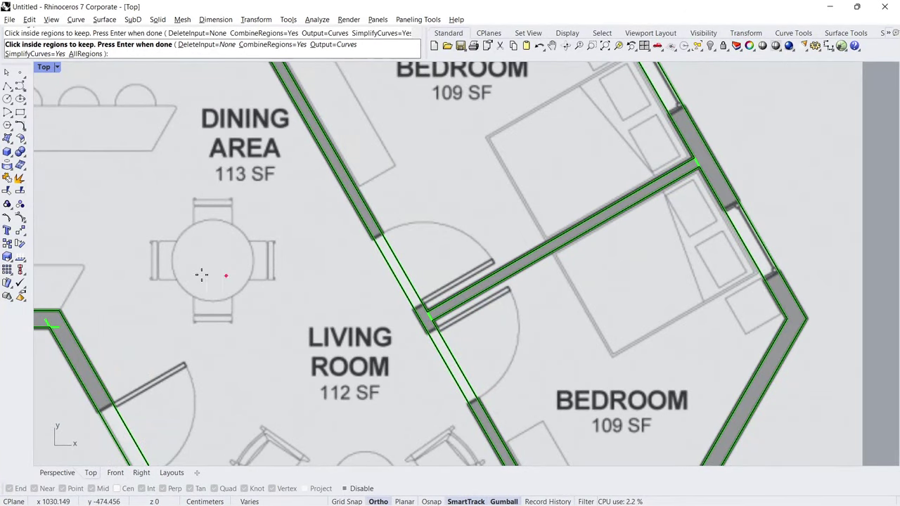
{"action": "right_click_drag", "start_coordinate": [112, 278], "coordinate": [478, 313]}
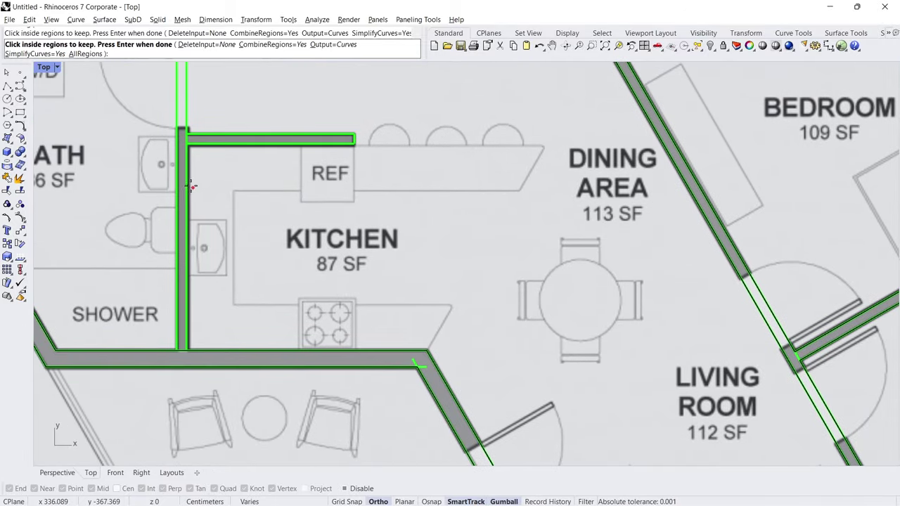
{"action": "left_click", "coordinate": [180, 175]}
{"action": "left_click", "coordinate": [200, 143]}
Set the curve Boolean's DeleteInput option to All and complete the combined wall outline.
{"action": "scroll", "coordinate": [224, 169], "scroll_direction": "down", "scroll_amount": 7}
{"action": "right_click_drag", "start_coordinate": [209, 160], "coordinate": [229, 218]}
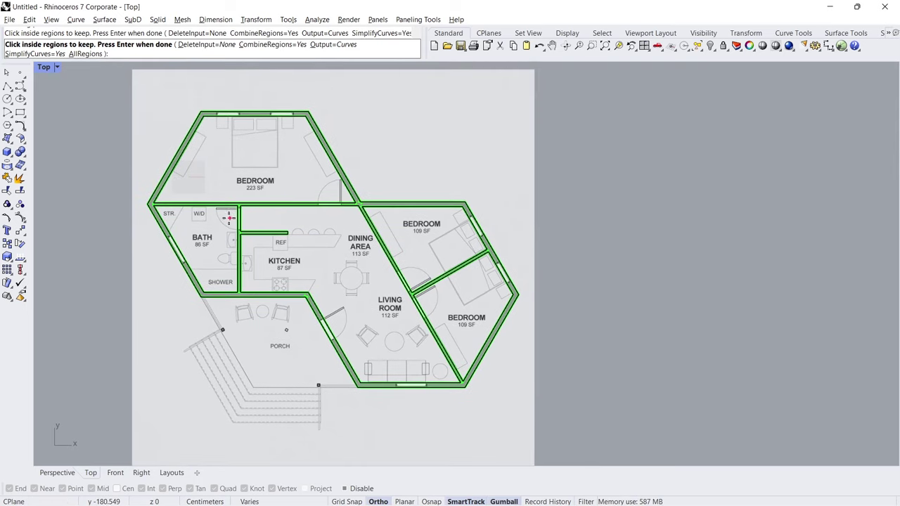
{"action": "left_click", "coordinate": [213, 45]}
{"action": "left_click", "coordinate": [124, 53]}
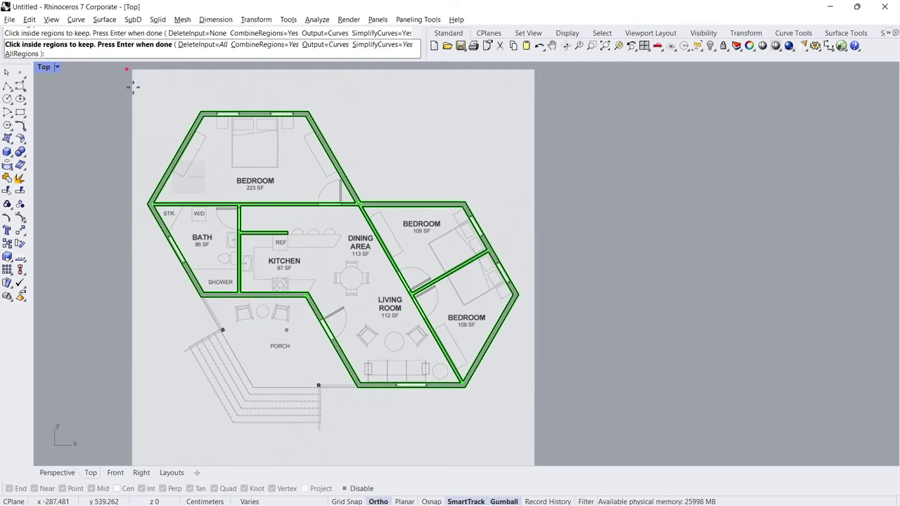
{"action": "key", "text": "Return"}
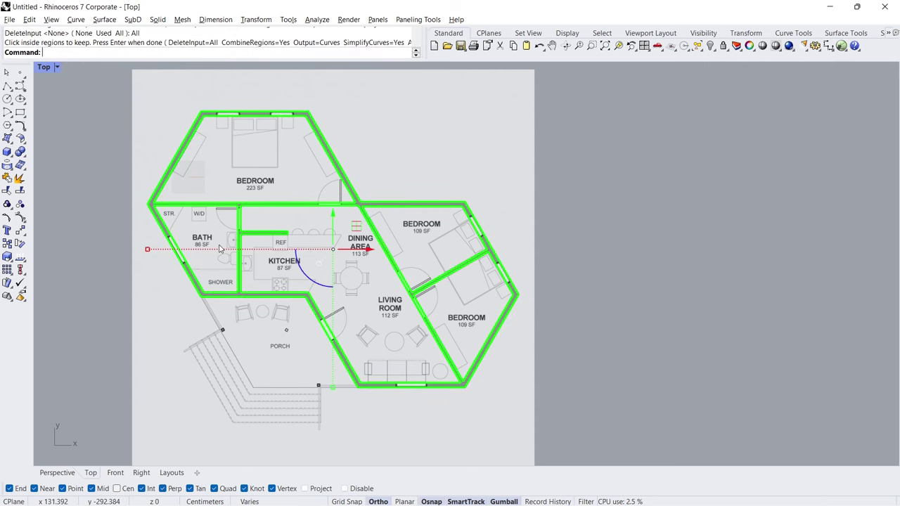
Move the combined wall curves horizontally off the floor plan image, undo the move and deselect the curves.
{"action": "left_click_drag", "start_coordinate": [369, 252], "coordinate": [753, 267]}
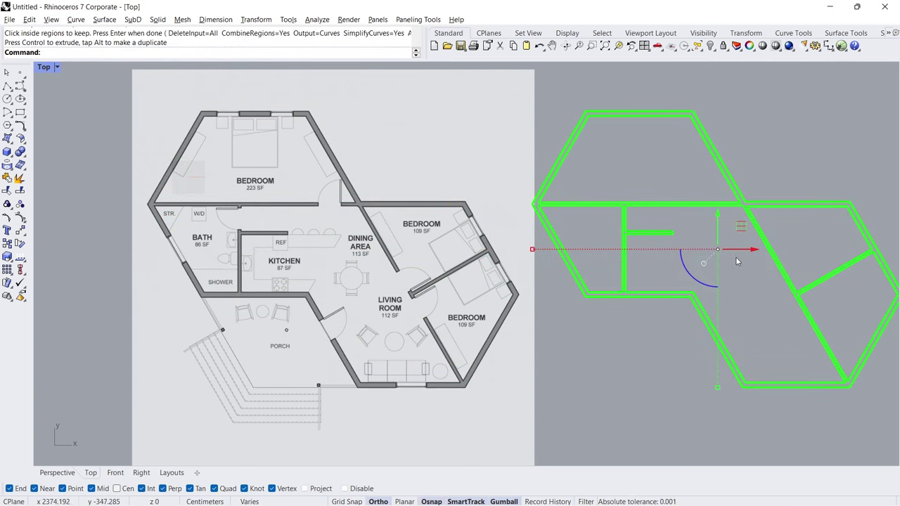
{"action": "key", "text": "ctrl+z"}
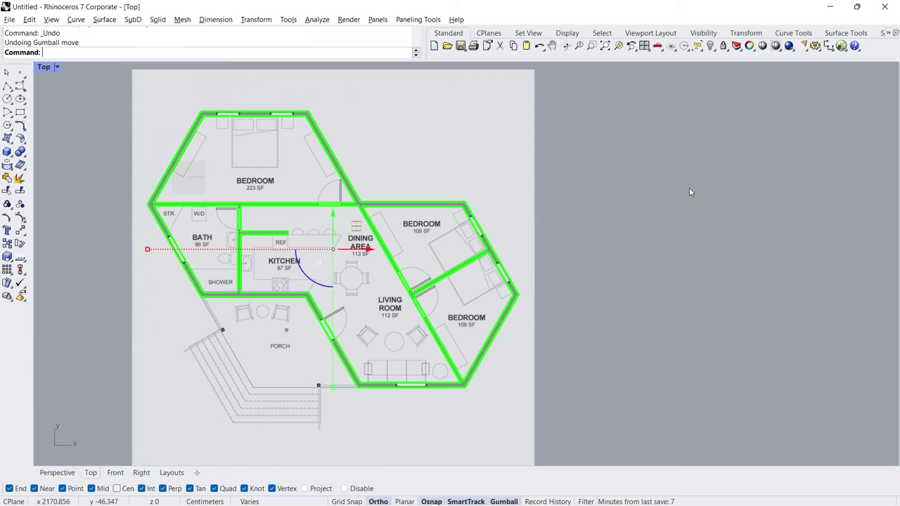
{"action": "right_click_drag", "start_coordinate": [361, 250], "coordinate": [369, 256]}
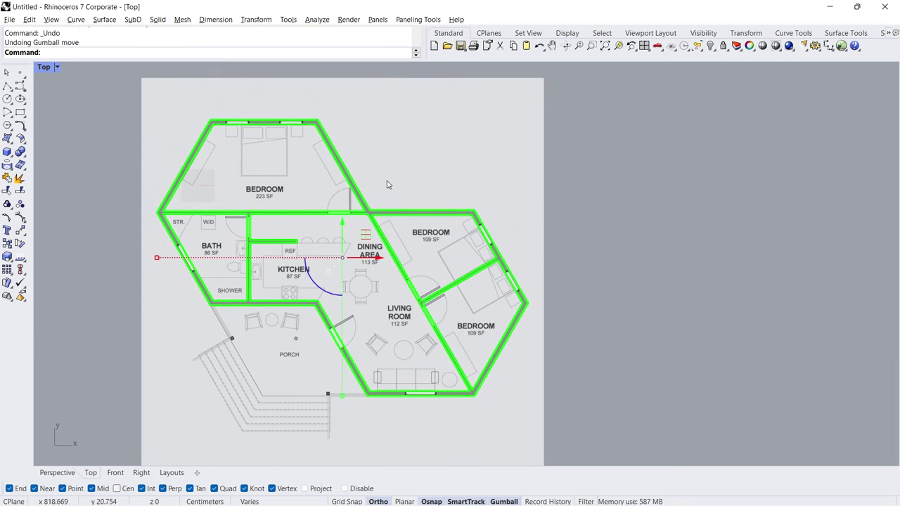
{"action": "key", "text": "Escape"}
Draw a marker polyline 65 cm along the large bedroom's top wall from its left outer corner, ending with a perpendicular segment pointing outward.
{"action": "scroll", "coordinate": [245, 125], "scroll_direction": "up", "scroll_amount": 6}
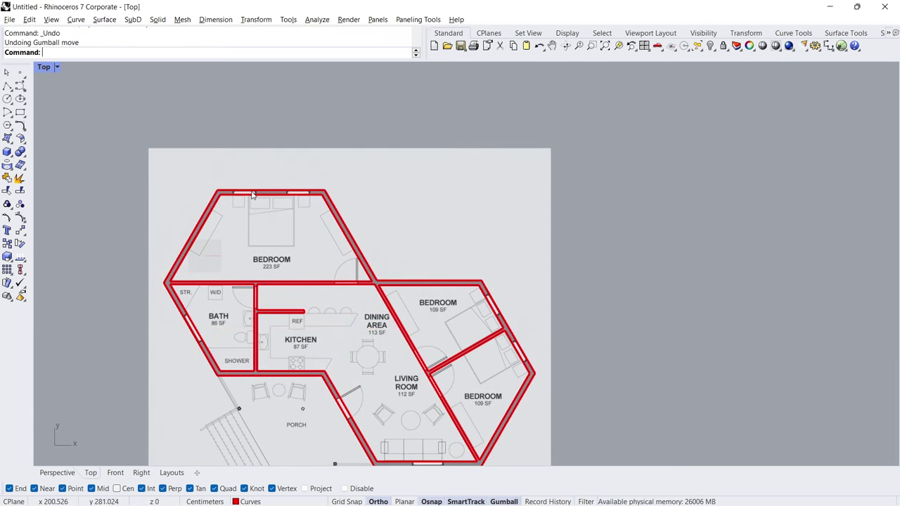
{"action": "scroll", "coordinate": [247, 106], "scroll_direction": "down", "scroll_amount": 3}
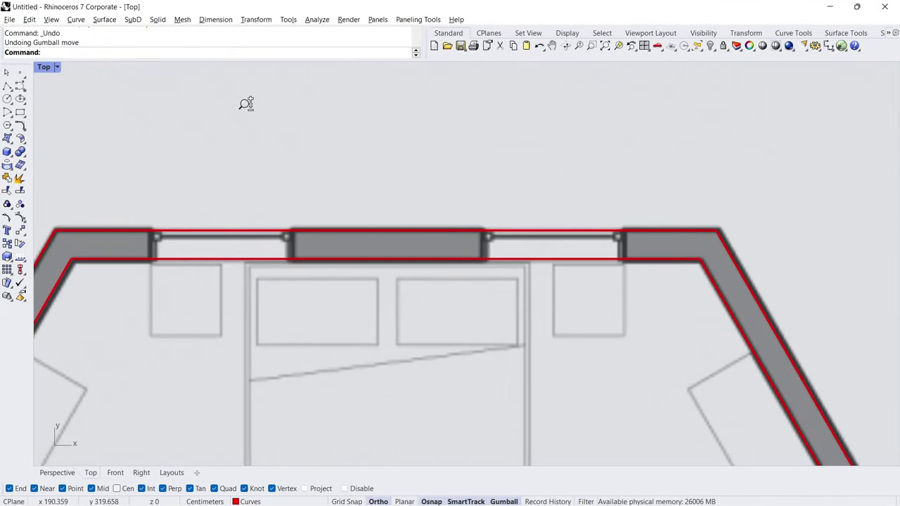
{"action": "scroll", "coordinate": [239, 169], "scroll_direction": "up", "scroll_amount": 4}
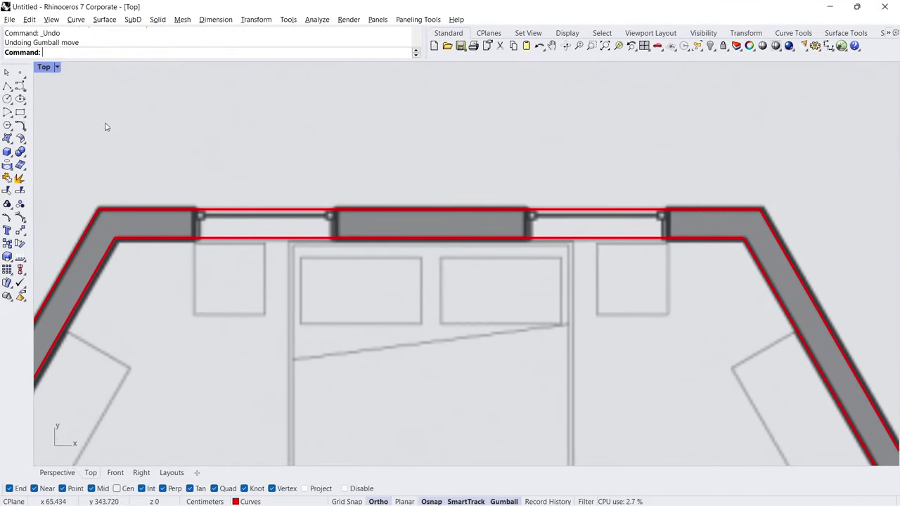
{"action": "left_click", "coordinate": [8, 85]}
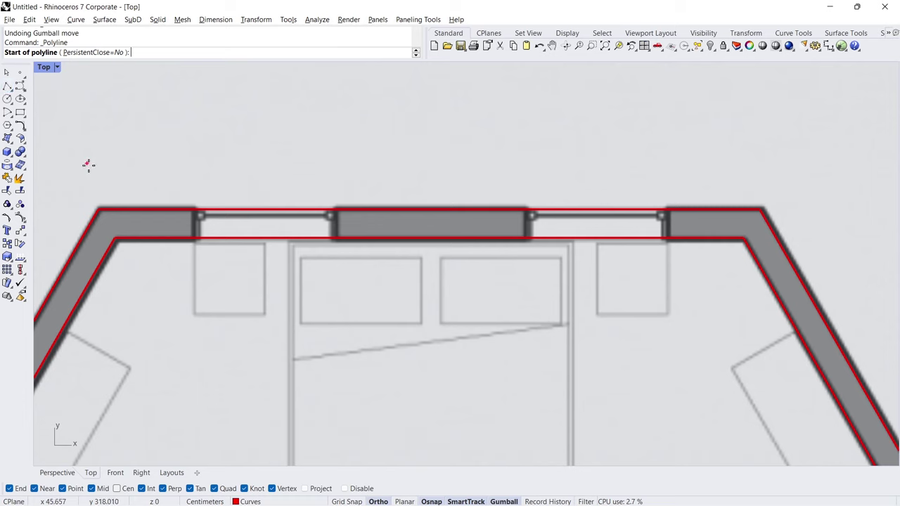
{"action": "left_click", "coordinate": [98, 204]}
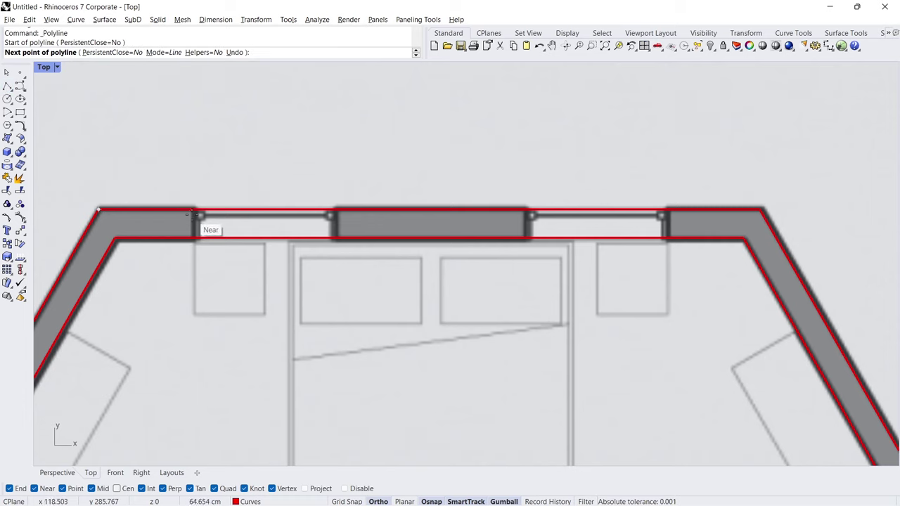
{"action": "type", "text": "65"}
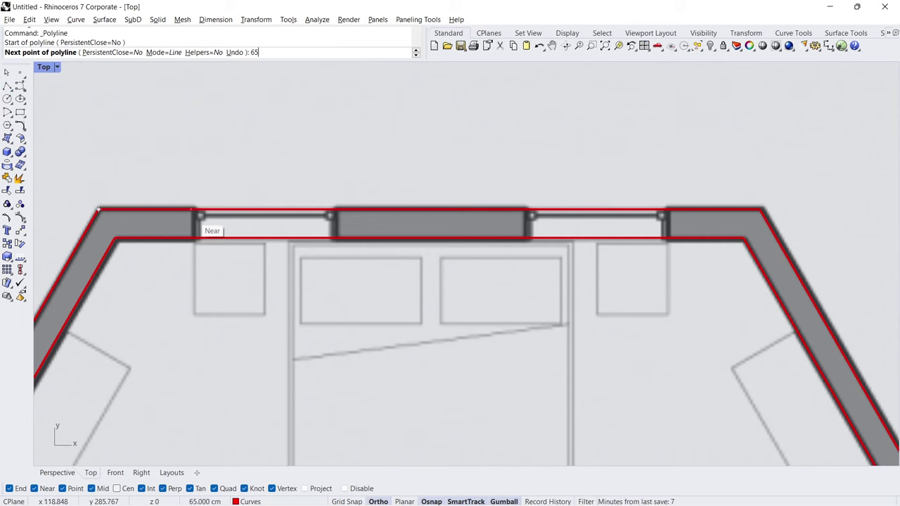
{"action": "key", "text": "Return"}
{"action": "left_click", "coordinate": [192, 214]}
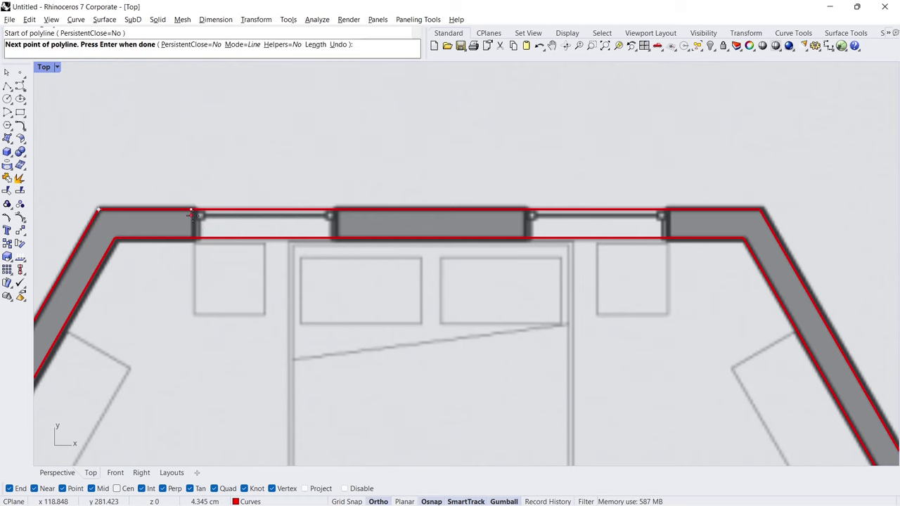
{"action": "key", "text": "Return"}
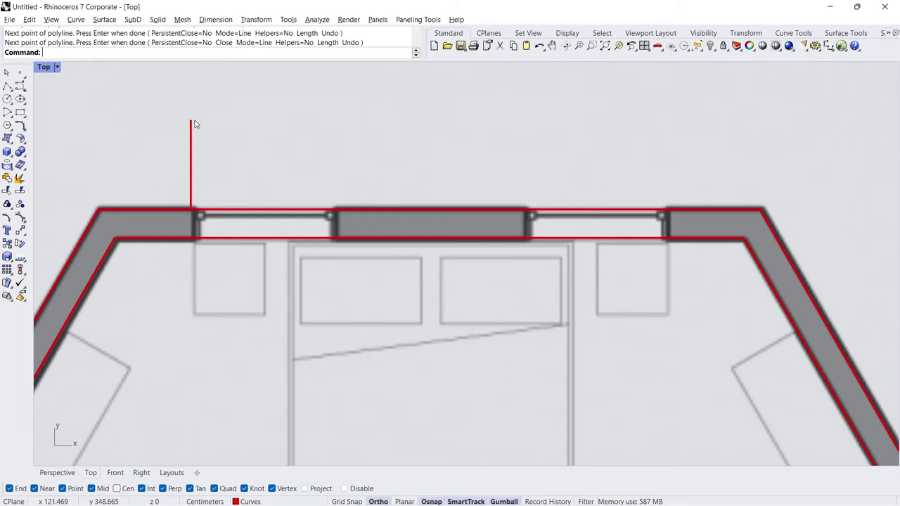
Delete a 100 cm section of the top wall's outer line at the left window, starting from the marker polyline's corner.
{"action": "left_click", "coordinate": [22, 129]}
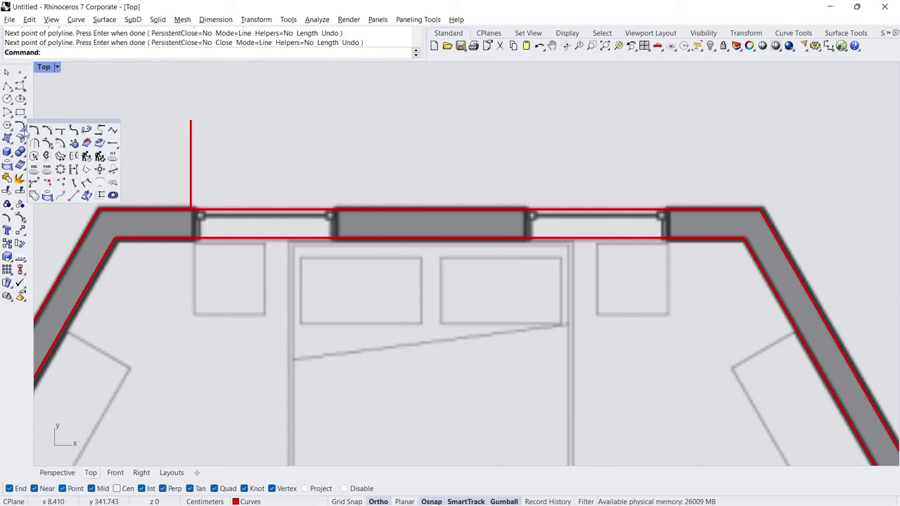
{"action": "left_click", "coordinate": [47, 182]}
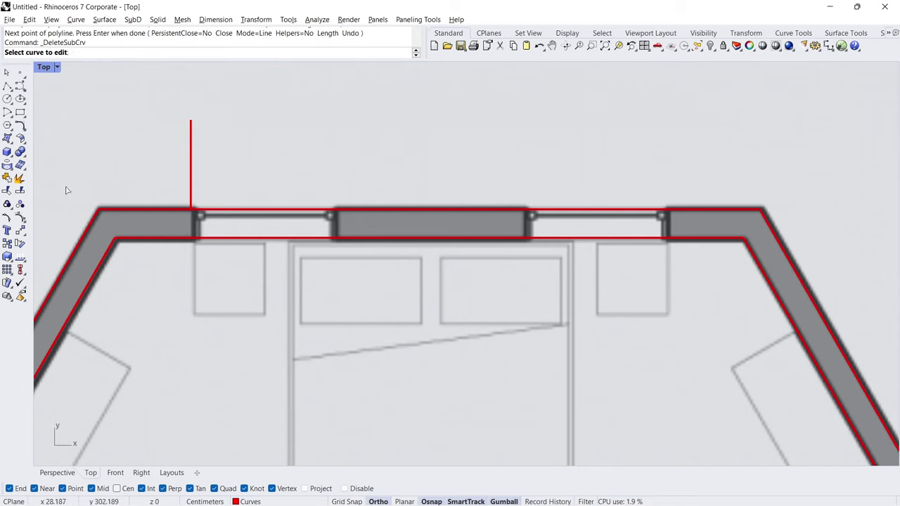
{"action": "left_click", "coordinate": [195, 210]}
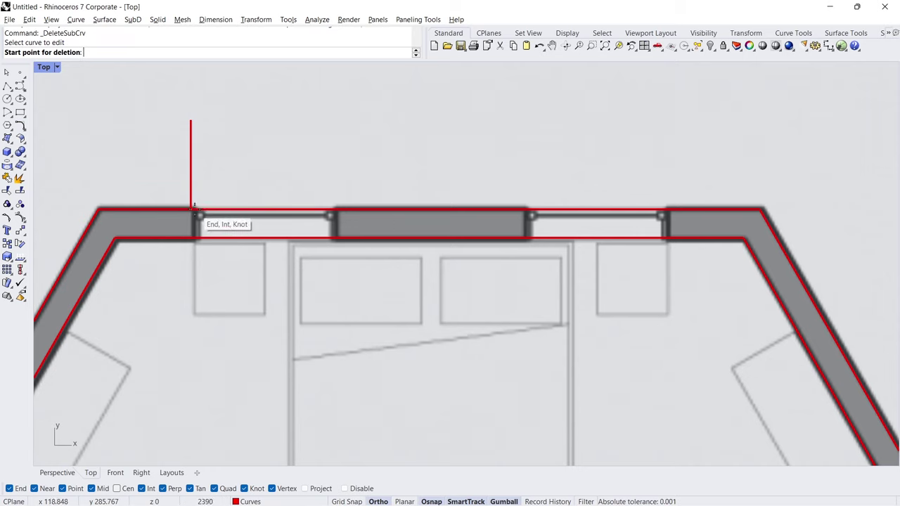
{"action": "left_click", "coordinate": [195, 209]}
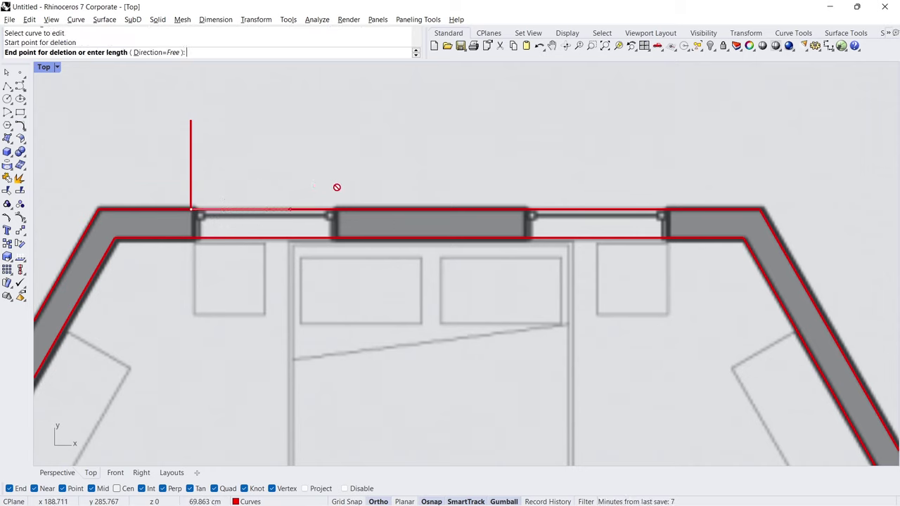
{"action": "type", "text": "100"}
{"action": "key", "text": "Return"}
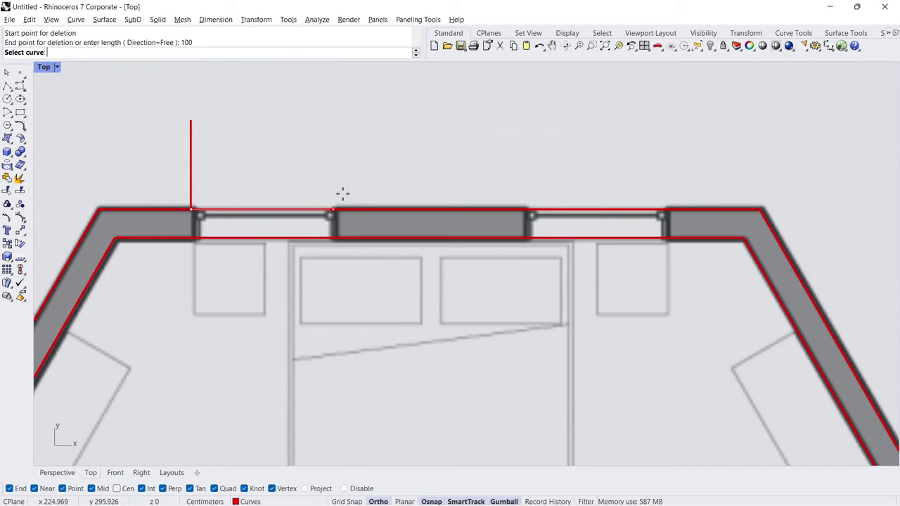
{"action": "left_click", "coordinate": [344, 196]}
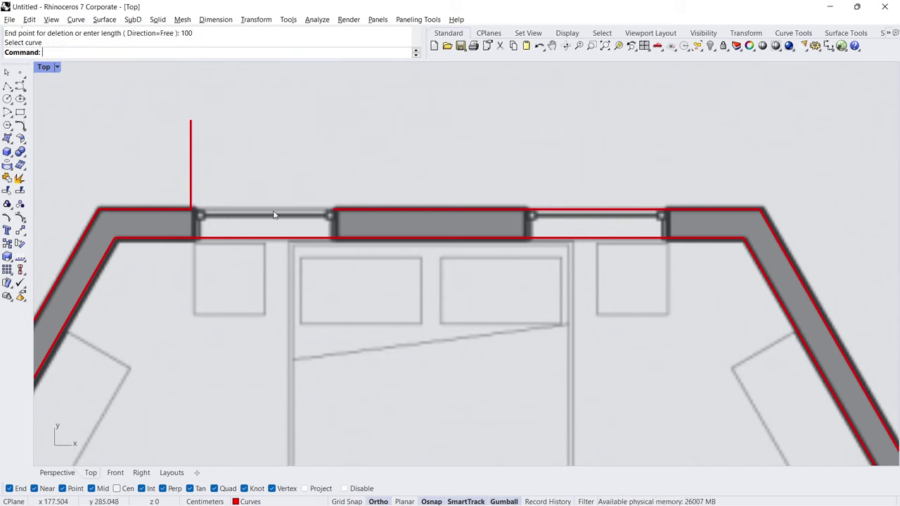
Delete the matching section of the top wall's inner line between the left window's edges.
{"action": "right_click", "coordinate": [254, 223]}
{"action": "left_click", "coordinate": [199, 238]}
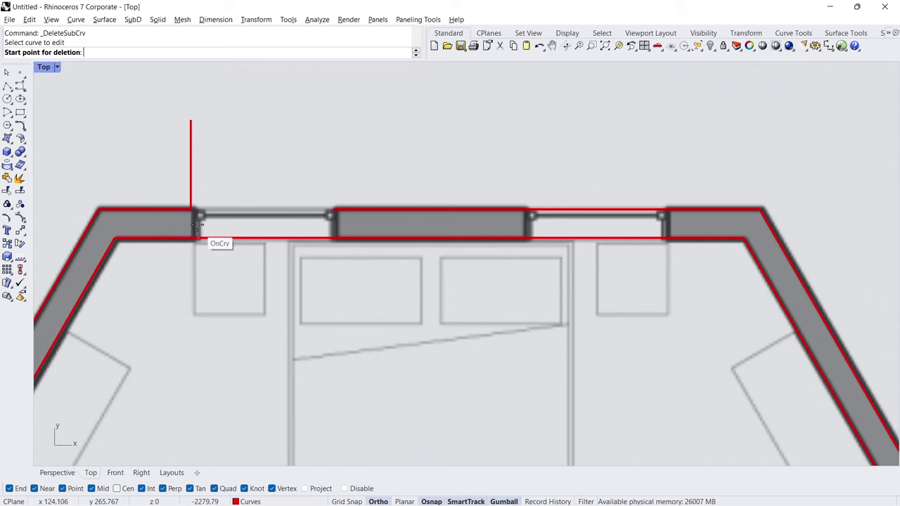
{"action": "left_click", "coordinate": [190, 209]}
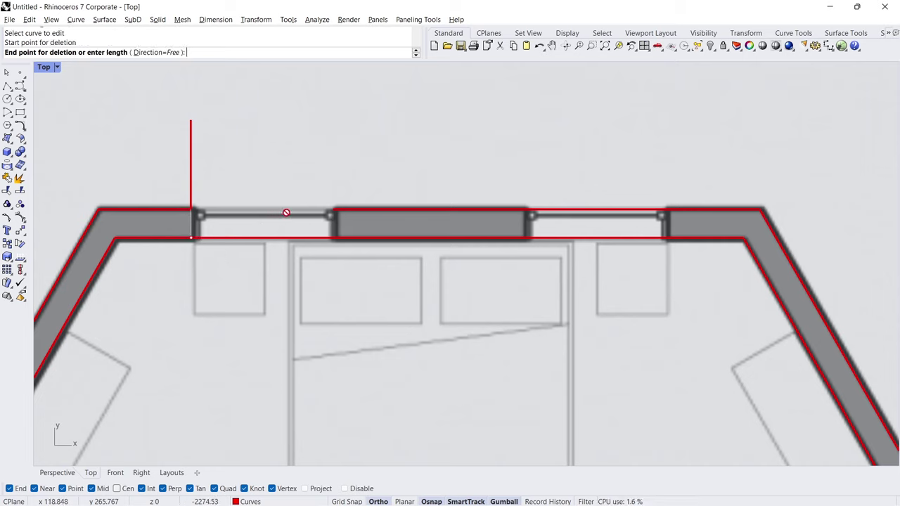
{"action": "left_click", "coordinate": [332, 216]}
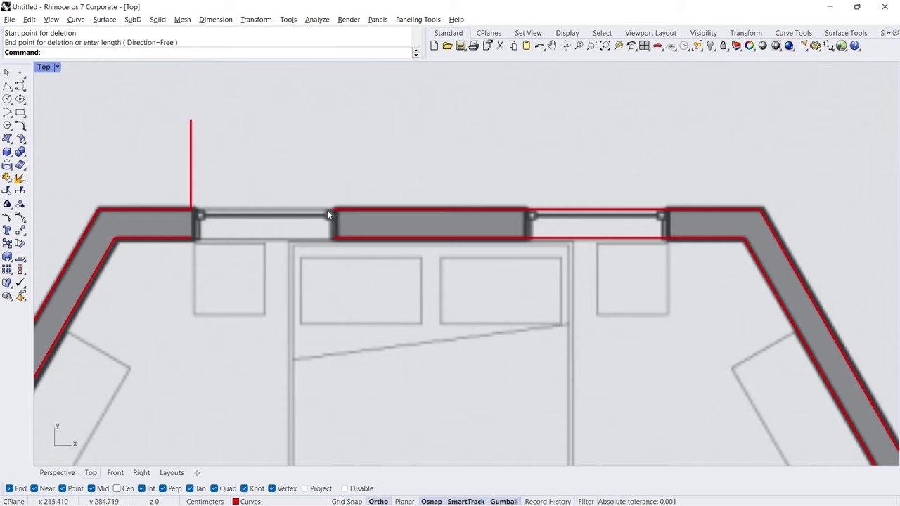
Mirror a copy of the marker polyline to the large bedroom's right corner, about a vertical axis through the midpoint of its bottom wall.
{"action": "left_click_drag", "start_coordinate": [239, 159], "coordinate": [179, 187]}
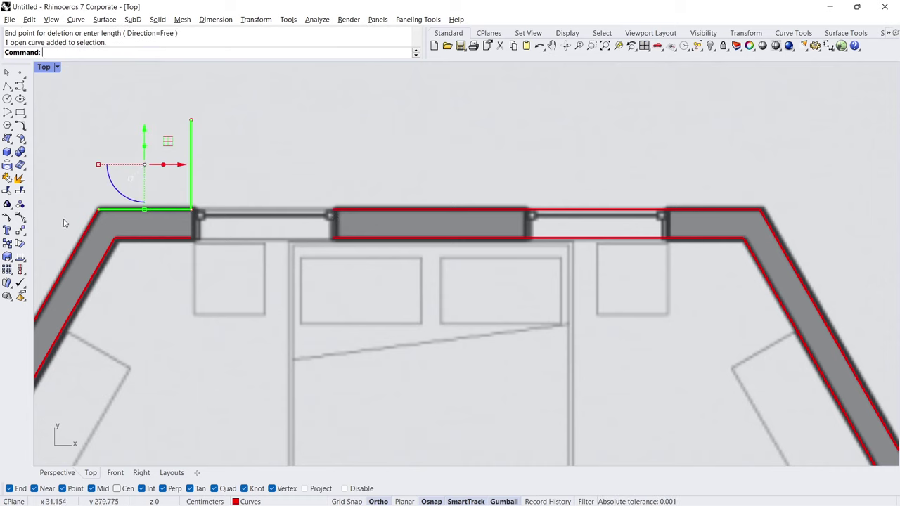
{"action": "left_click", "coordinate": [23, 235]}
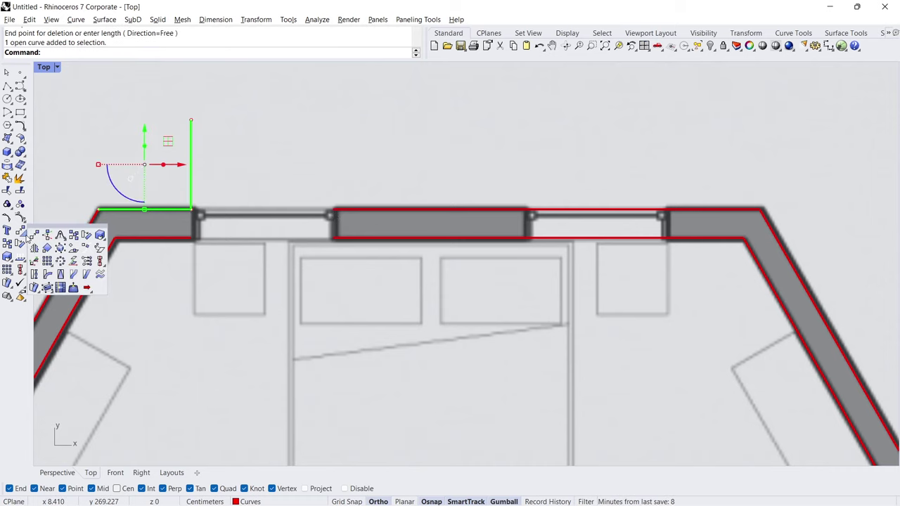
{"action": "left_click", "coordinate": [34, 248]}
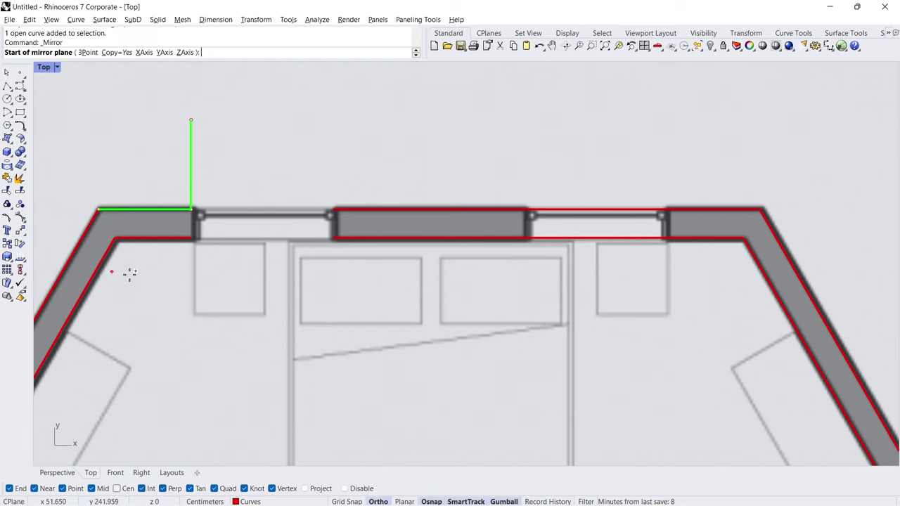
{"action": "scroll", "coordinate": [345, 200], "scroll_direction": "down", "scroll_amount": 5}
{"action": "scroll", "coordinate": [340, 244], "scroll_direction": "down", "scroll_amount": 1}
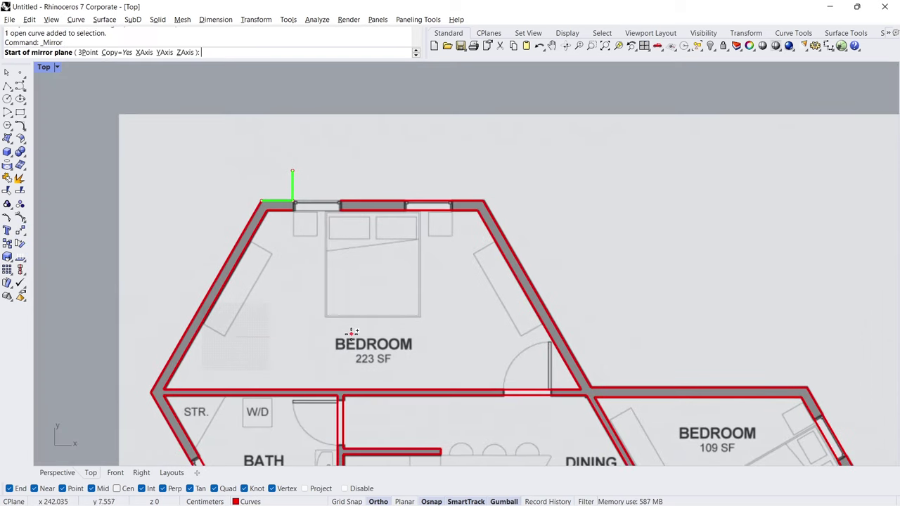
{"action": "left_click", "coordinate": [380, 396]}
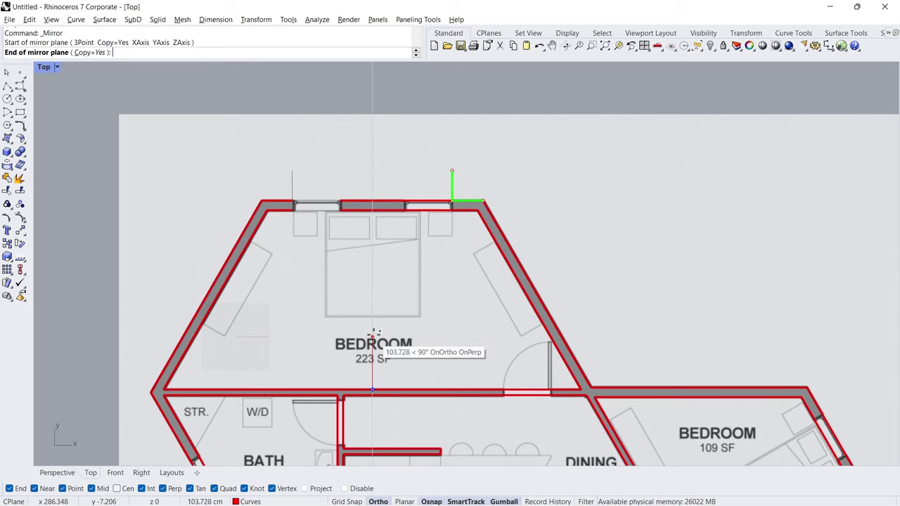
{"action": "left_click", "coordinate": [375, 338]}
{"action": "key", "text": "Escape"}
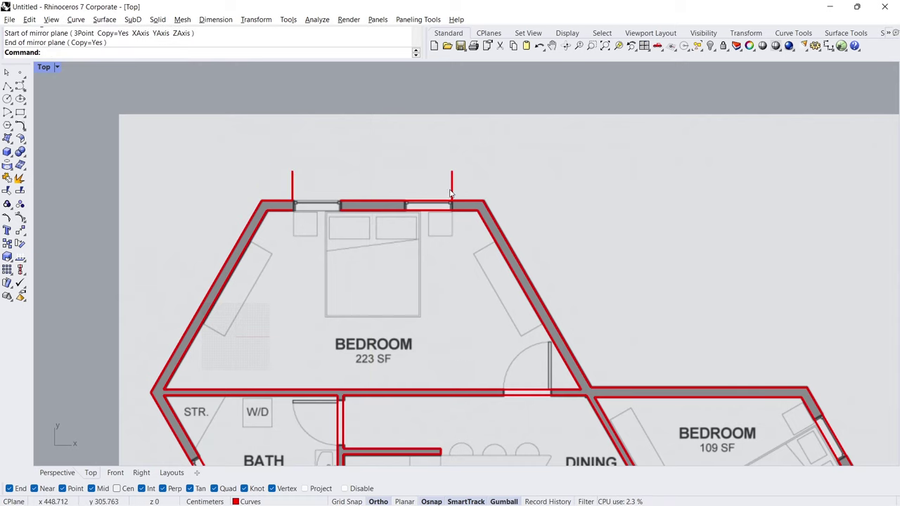
Delete a 100 cm section of the top wall's outer line at the right window, starting from the mirrored marker's corner.
{"action": "scroll", "coordinate": [450, 154], "scroll_direction": "up", "scroll_amount": 4}
{"action": "scroll", "coordinate": [450, 154], "scroll_direction": "up", "scroll_amount": 3}
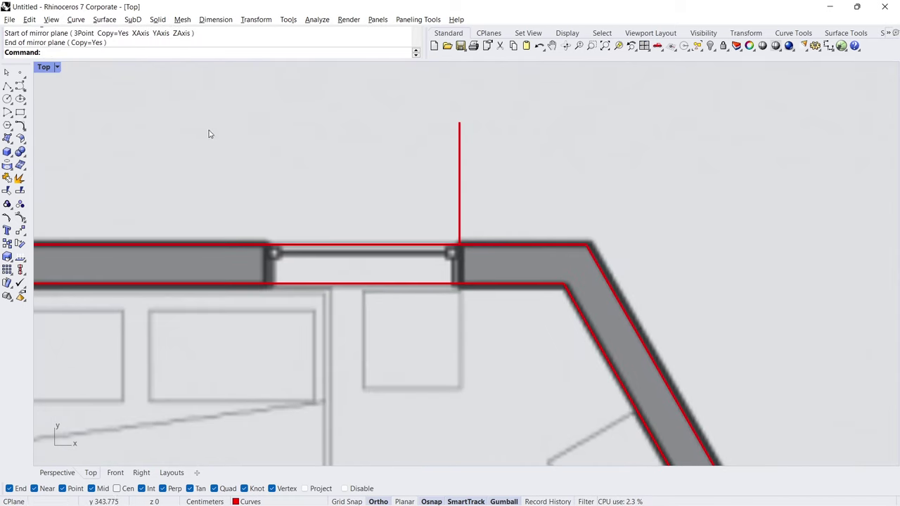
{"action": "left_click", "coordinate": [21, 127]}
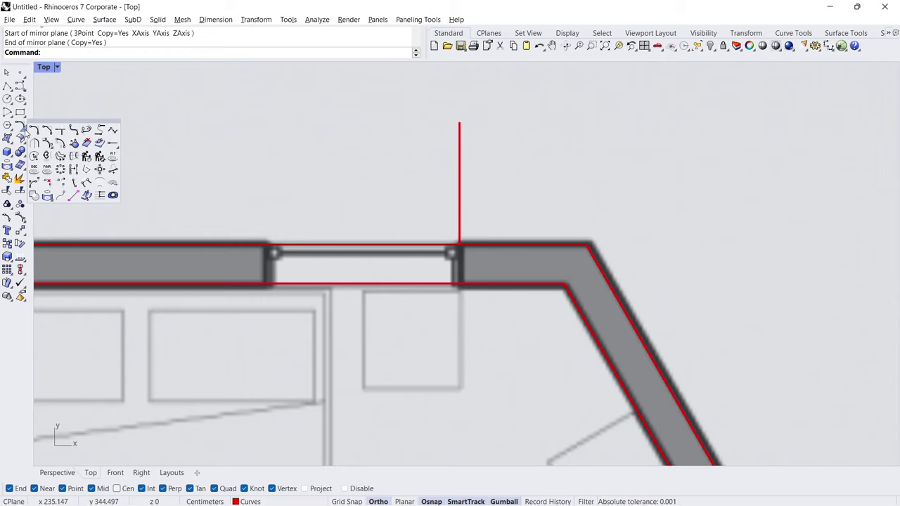
{"action": "left_click", "coordinate": [49, 184]}
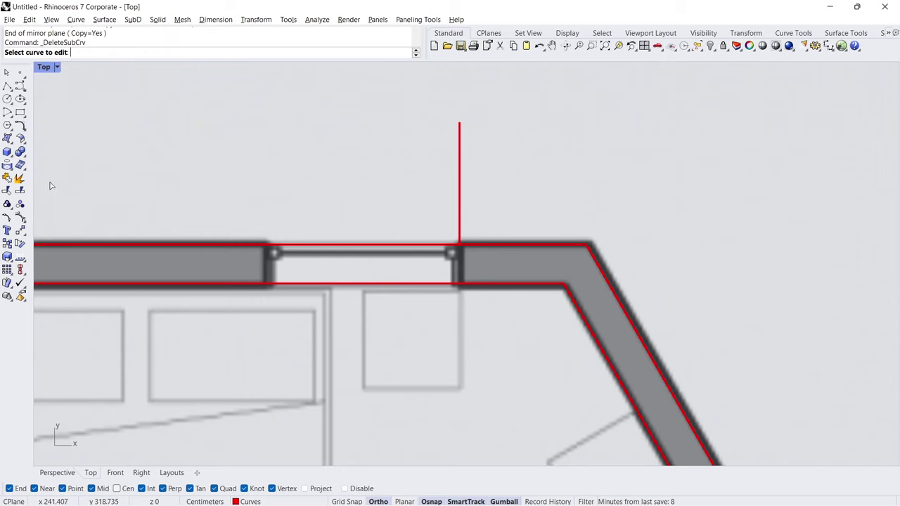
{"action": "left_click", "coordinate": [316, 246]}
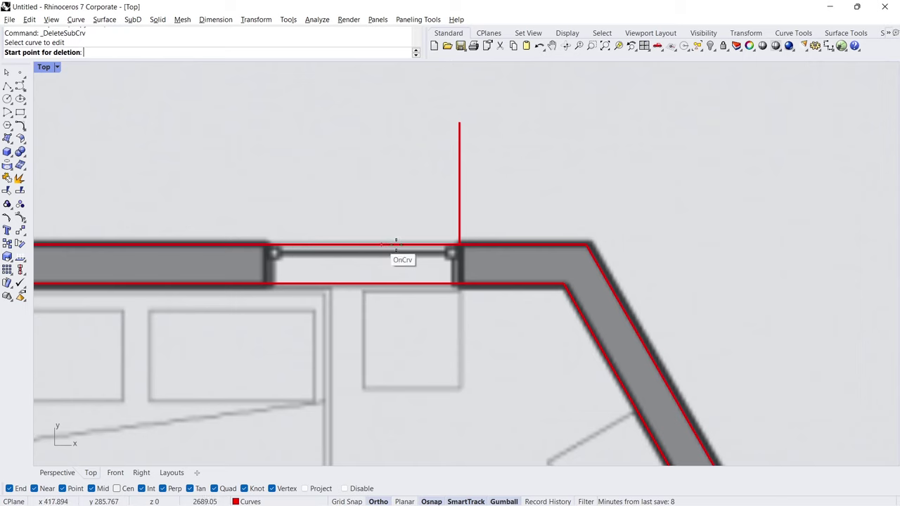
{"action": "left_click", "coordinate": [458, 245]}
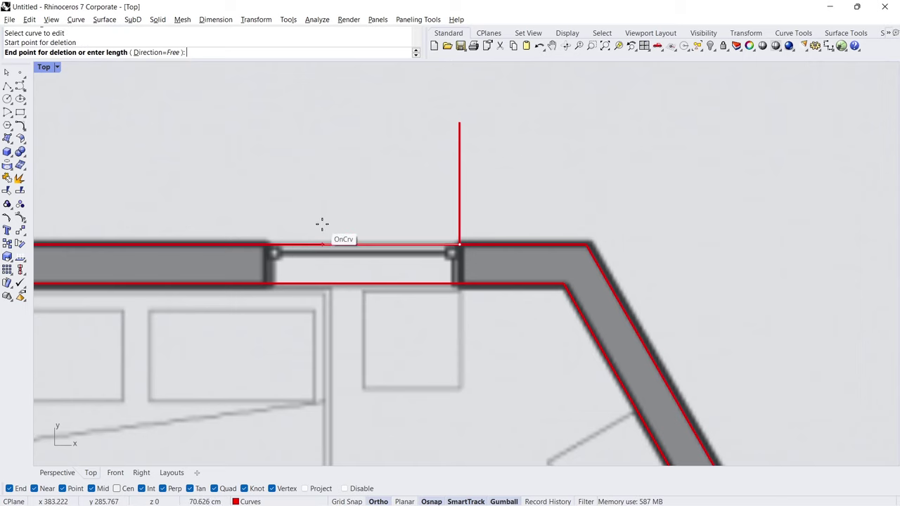
{"action": "type", "text": "100"}
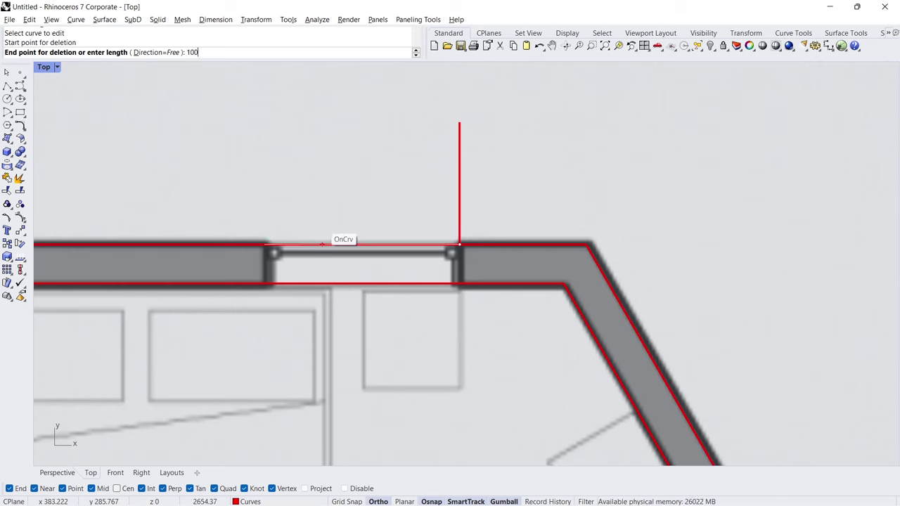
{"action": "key", "text": "Return"}
{"action": "key", "text": "Return"}
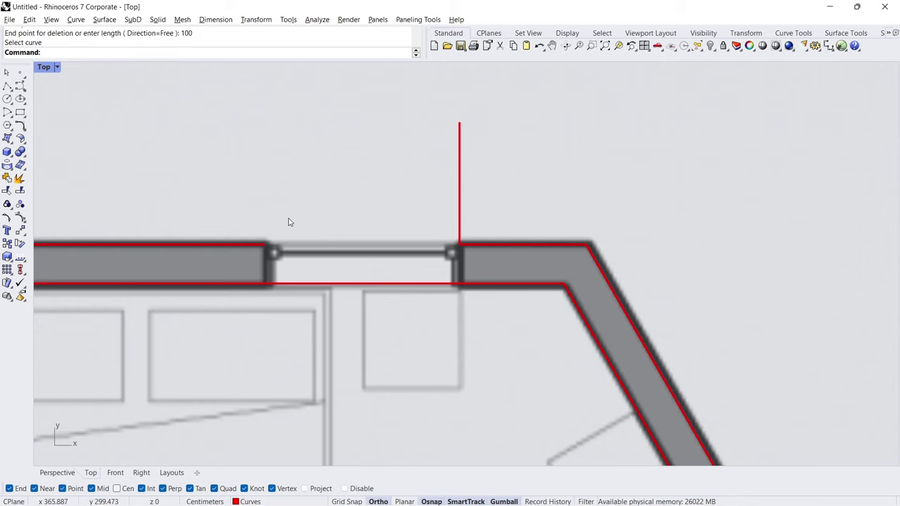
Delete the matching section of the top wall's inner line between the right window's edges.
{"action": "key", "text": "Return"}
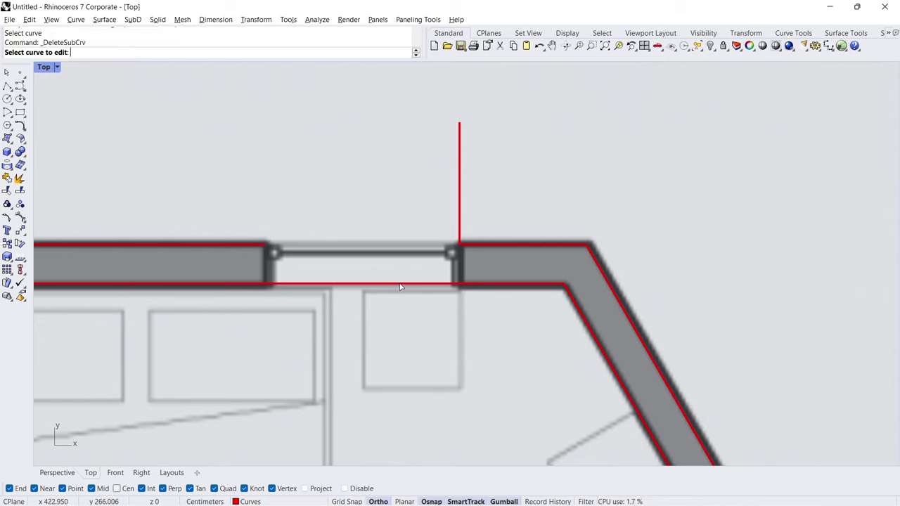
{"action": "left_click", "coordinate": [403, 284]}
{"action": "left_click", "coordinate": [458, 245]}
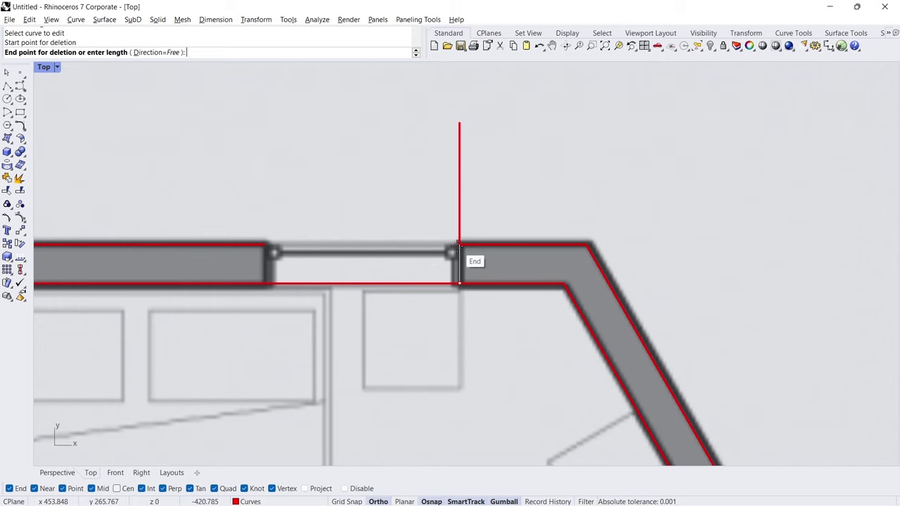
{"action": "left_click", "coordinate": [265, 254]}
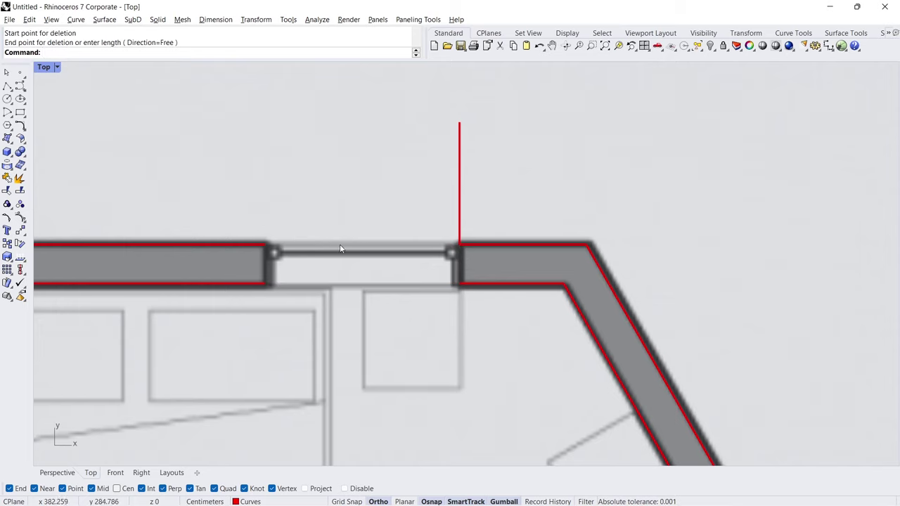
Delete both marker polylines above the large bedroom's top wall.
{"action": "left_click_drag", "start_coordinate": [497, 192], "coordinate": [398, 184]}
{"action": "key", "text": "Delete"}
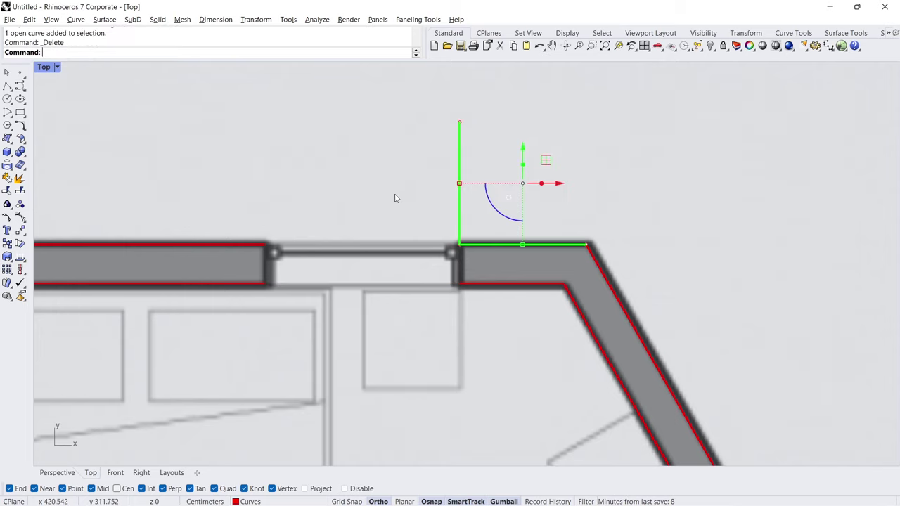
{"action": "right_click_drag", "start_coordinate": [175, 221], "coordinate": [396, 226]}
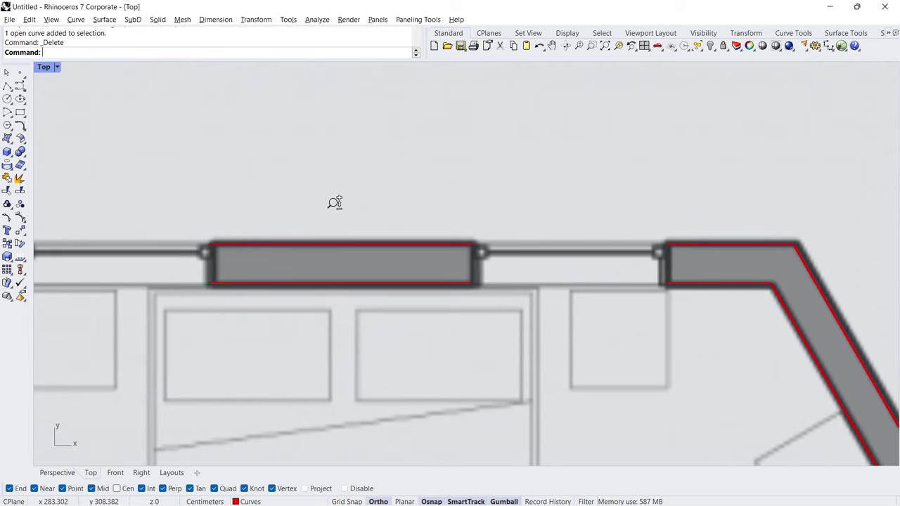
{"action": "scroll", "coordinate": [335, 202], "scroll_direction": "down", "scroll_amount": 2}
{"action": "left_click_drag", "start_coordinate": [166, 177], "coordinate": [88, 197]}
{"action": "key", "text": "Delete"}
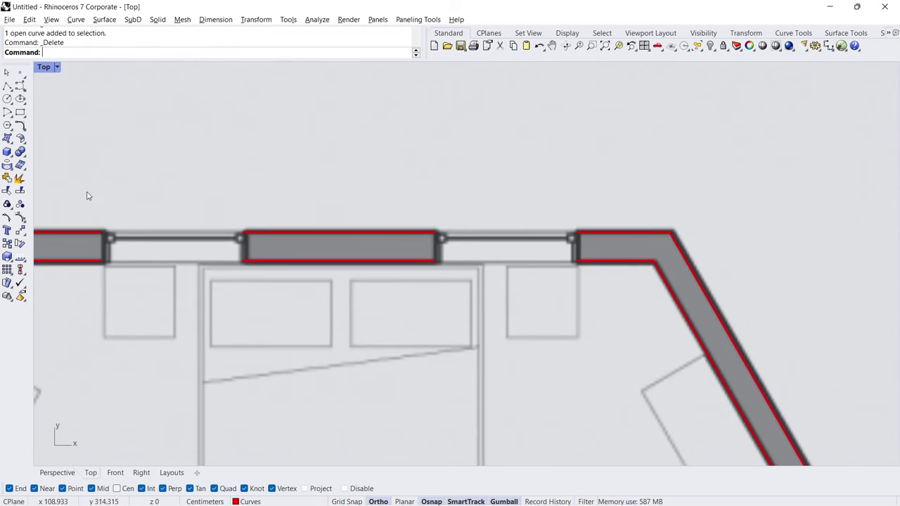
Draw a line across the wall thickness to close the cut wall end at the left window's left edge.
{"action": "left_click", "coordinate": [7, 85]}
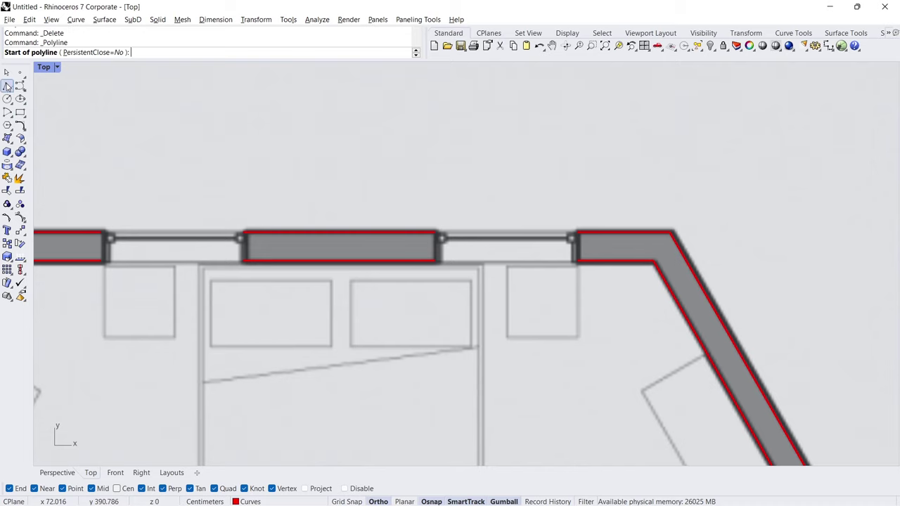
{"action": "left_click", "coordinate": [101, 224]}
{"action": "left_click", "coordinate": [103, 261]}
{"action": "key", "text": "Return"}
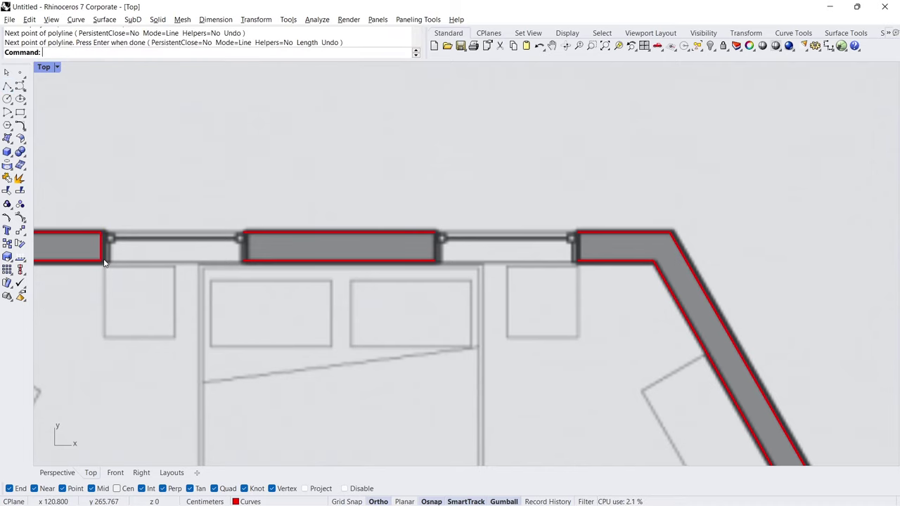
Copy the closing line to the left window's right edge and to both edges of the right window.
{"action": "left_click_drag", "start_coordinate": [86, 197], "coordinate": [123, 288]}
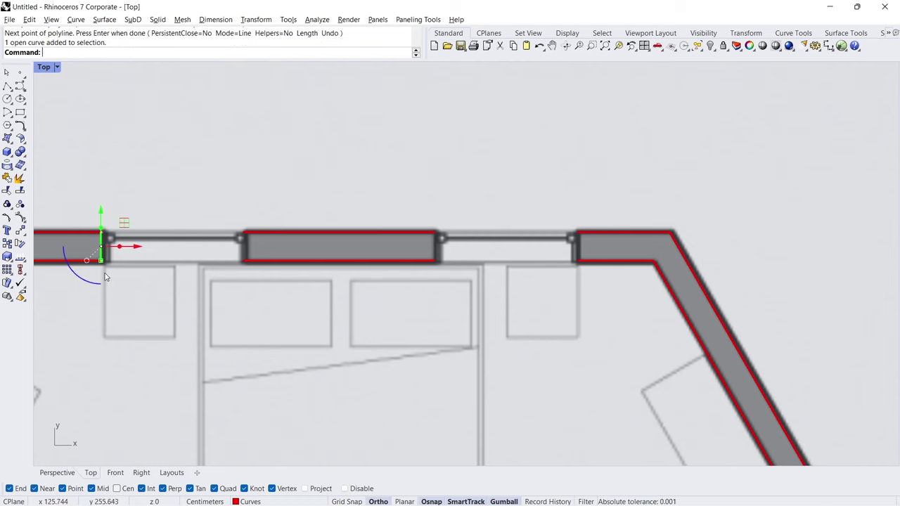
{"action": "left_click", "coordinate": [12, 243]}
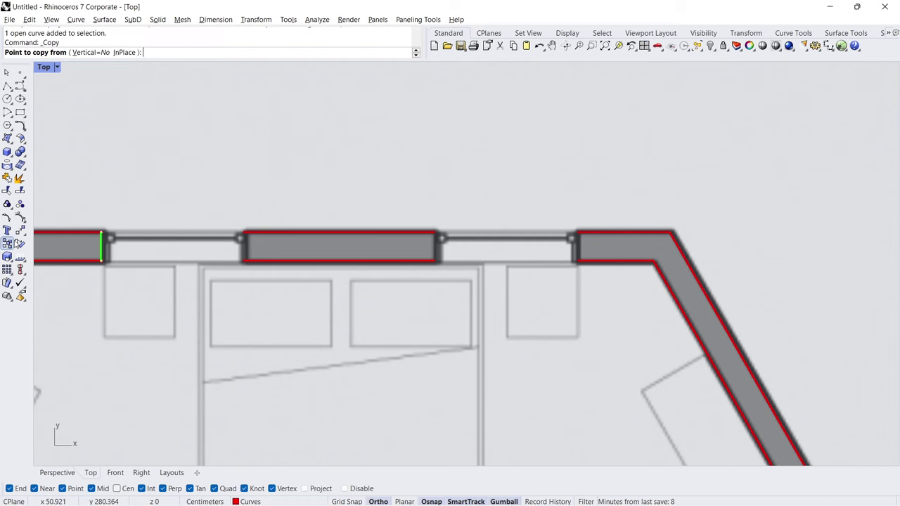
{"action": "left_click", "coordinate": [102, 232]}
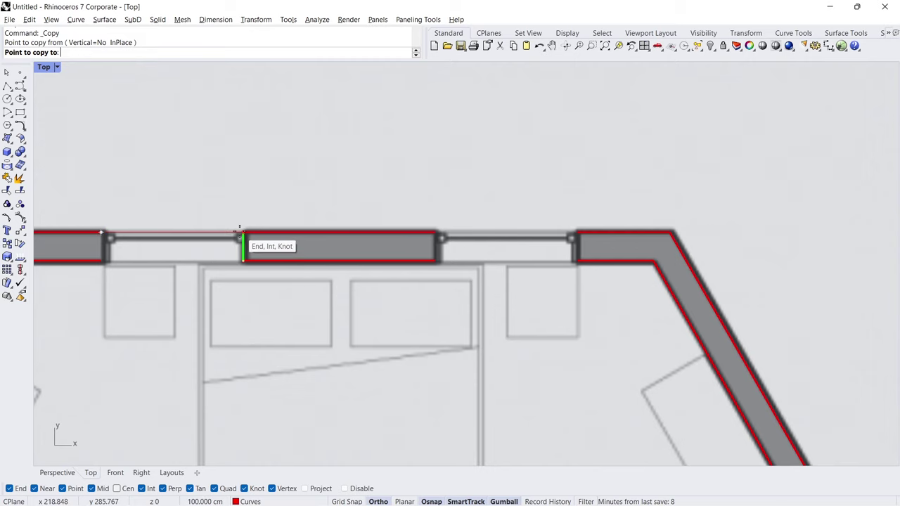
{"action": "left_click", "coordinate": [437, 232]}
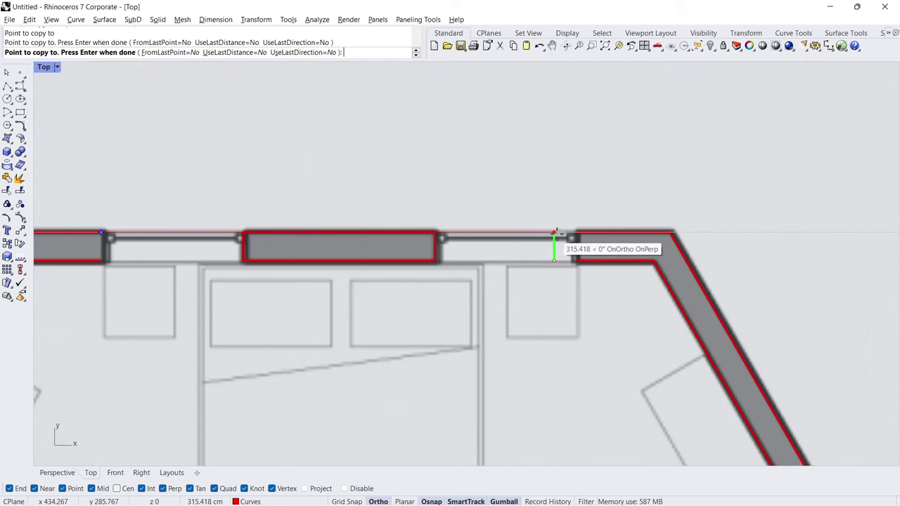
{"action": "left_click", "coordinate": [576, 232]}
{"action": "key", "text": "Return"}
{"action": "key", "text": "Escape"}
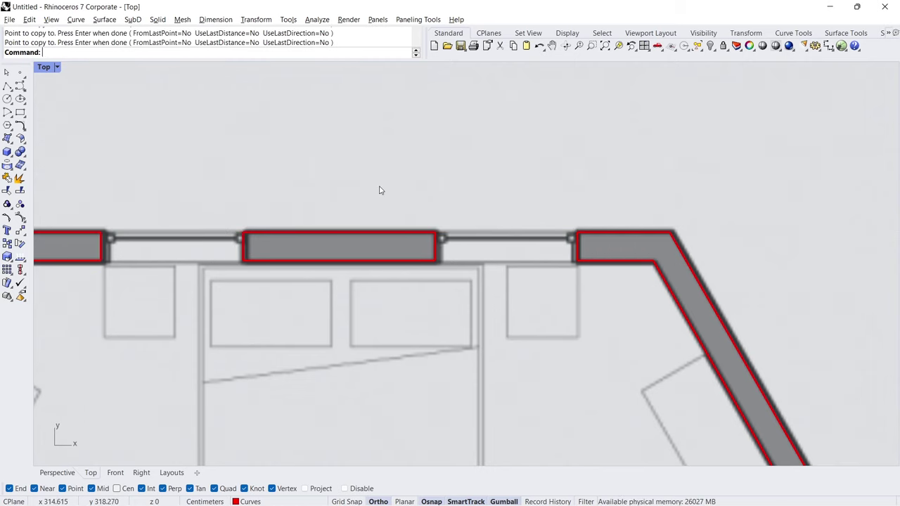
Draw a marker polyline 62 cm along the large bedroom's bottom wall from its inner right corner, ending with a perpendicular segment up the door leaf.
{"action": "scroll", "coordinate": [380, 190], "scroll_direction": "down", "scroll_amount": 6}
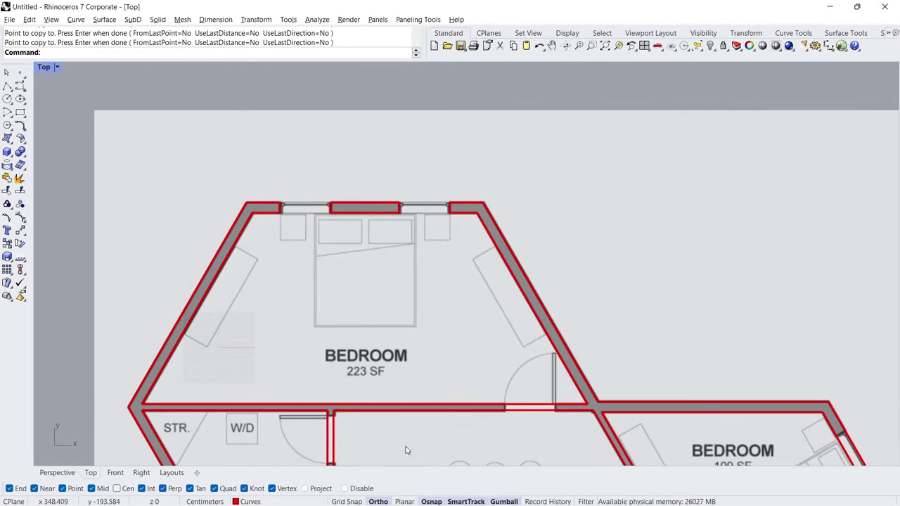
{"action": "scroll", "coordinate": [535, 426], "scroll_direction": "down", "scroll_amount": 2}
{"action": "scroll", "coordinate": [458, 372], "scroll_direction": "up", "scroll_amount": 6}
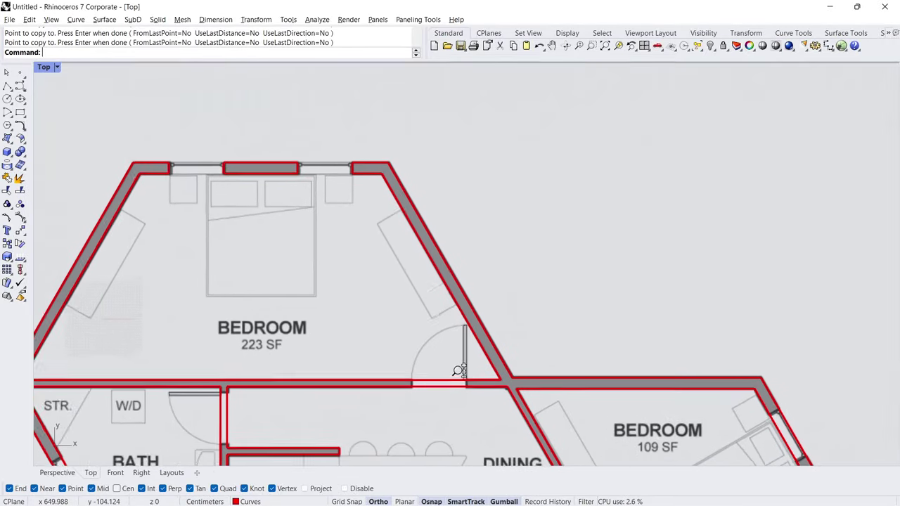
{"action": "scroll", "coordinate": [453, 334], "scroll_direction": "up", "scroll_amount": 4}
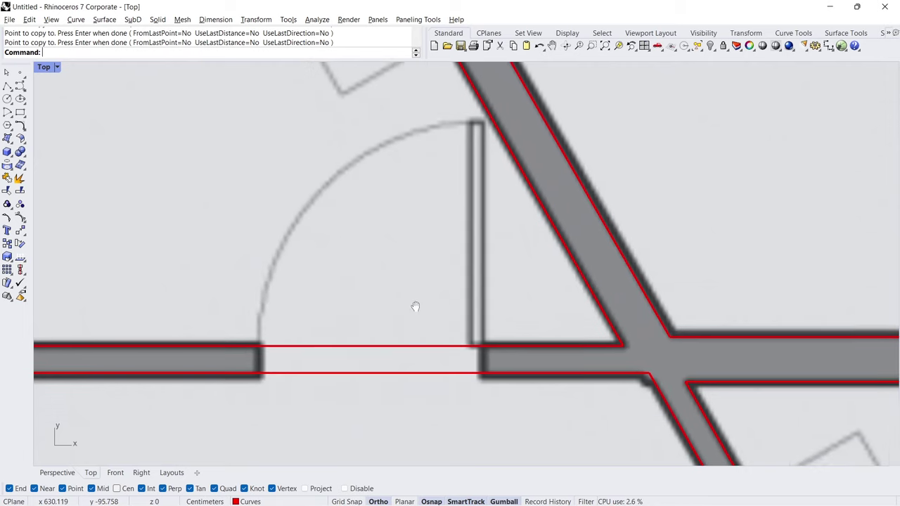
{"action": "left_click", "coordinate": [6, 85]}
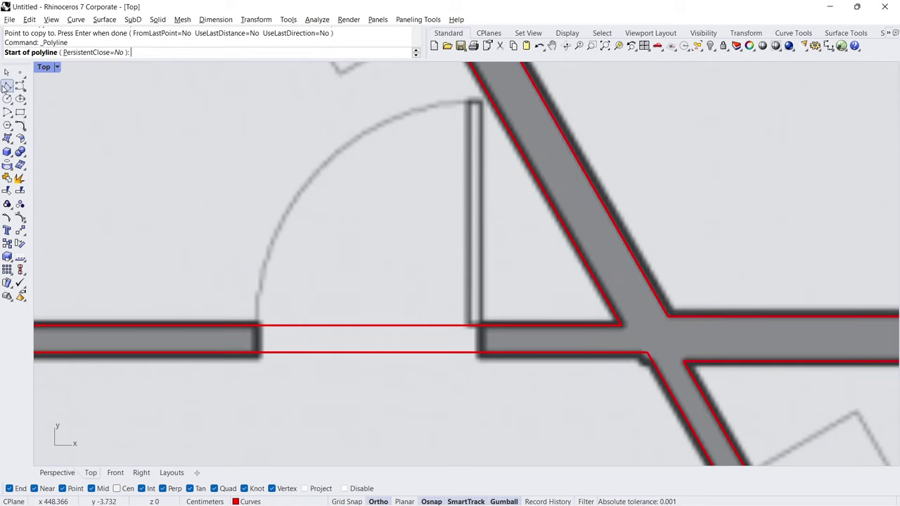
{"action": "left_click", "coordinate": [621, 325]}
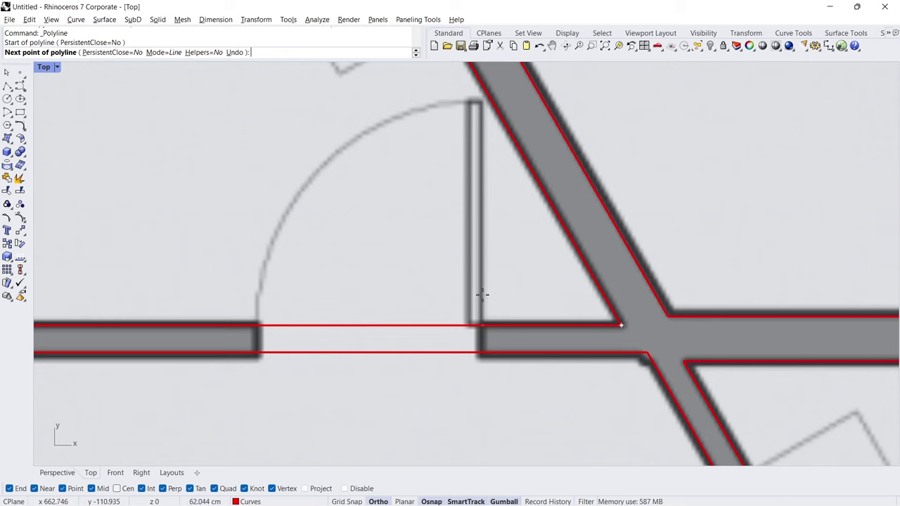
{"action": "type", "text": "6"}
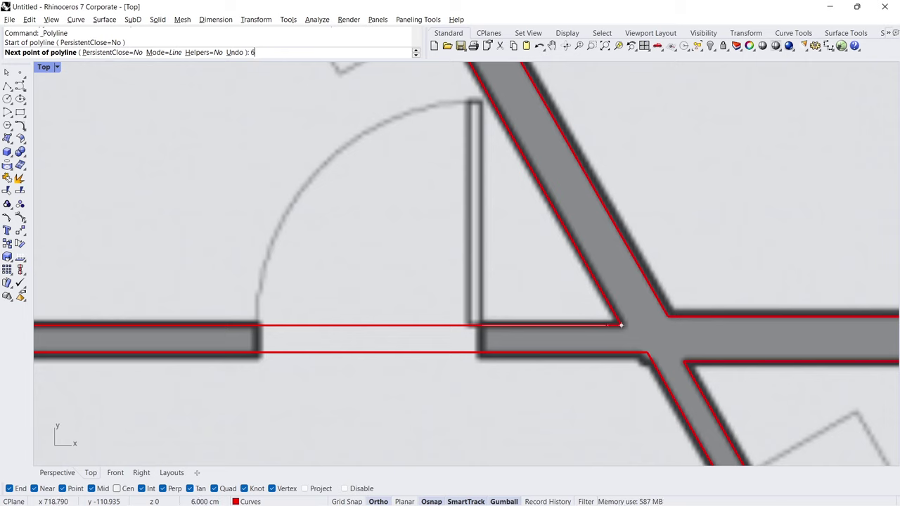
{"action": "type", "text": "2"}
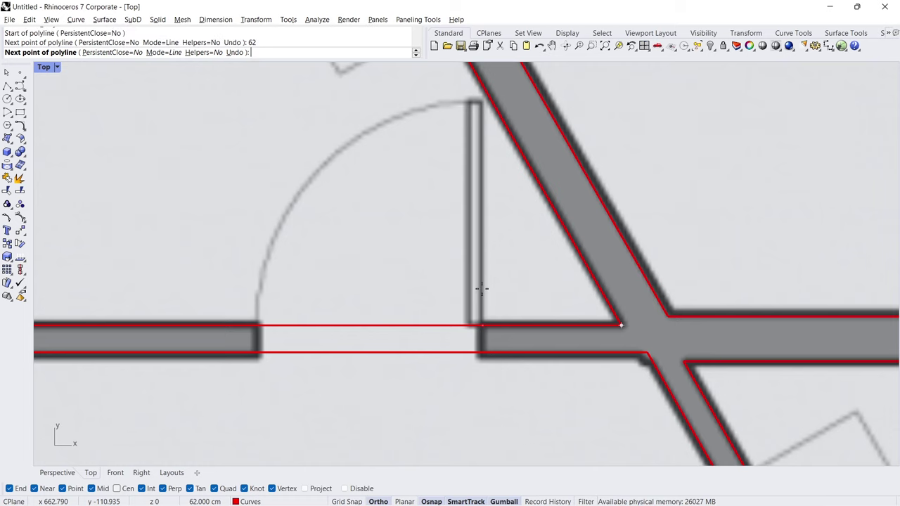
{"action": "key", "text": "Return"}
{"action": "left_click", "coordinate": [484, 222]}
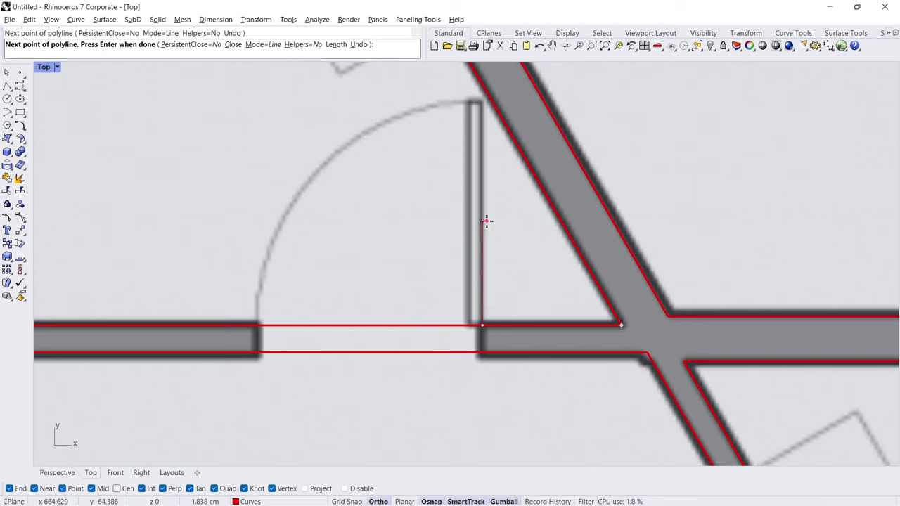
{"action": "key", "text": "Return"}
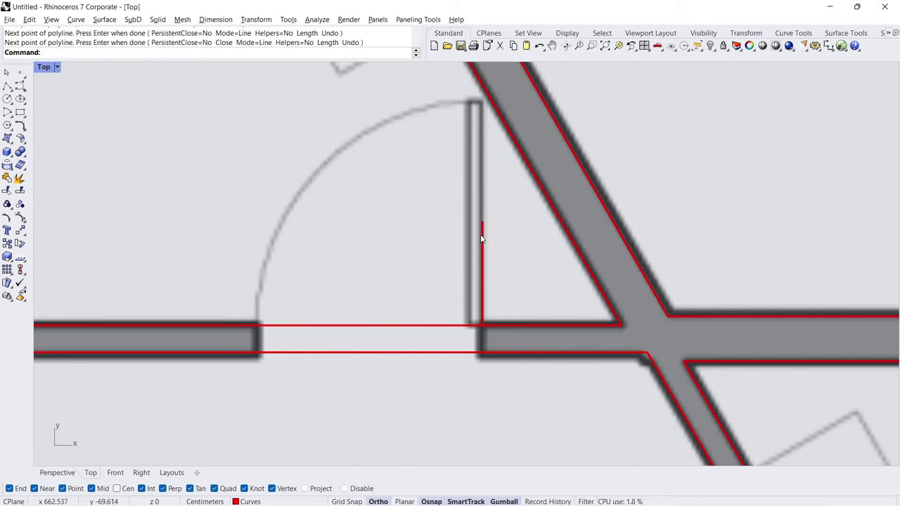
Delete a 100 cm section of the large bedroom's upper bottom-wall line with DeleteSubCrv, running left from the marker at the door leaf.
{"action": "left_click", "coordinate": [22, 128]}
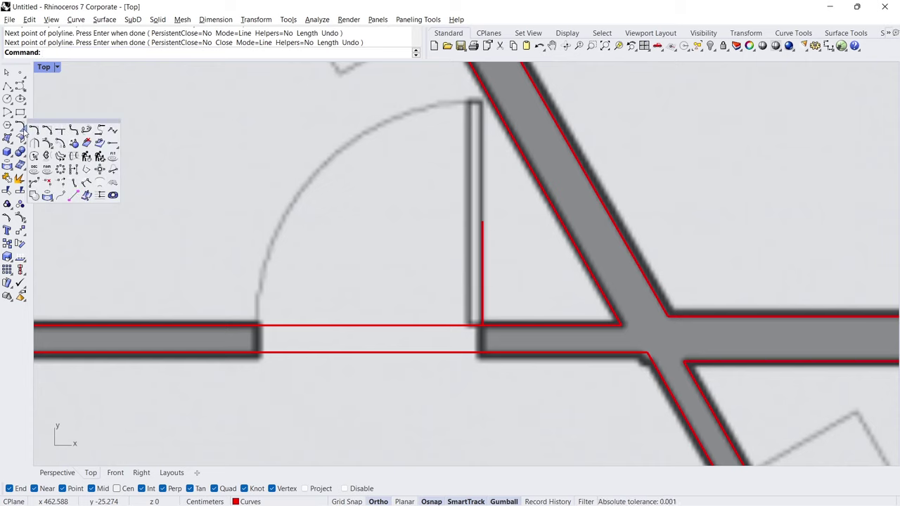
{"action": "left_click", "coordinate": [47, 183]}
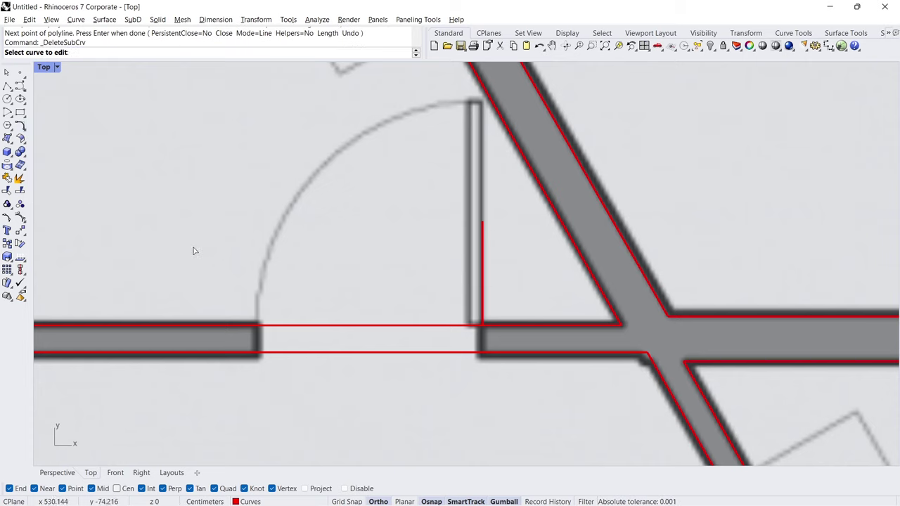
{"action": "left_click", "coordinate": [310, 325]}
{"action": "left_click", "coordinate": [482, 325]}
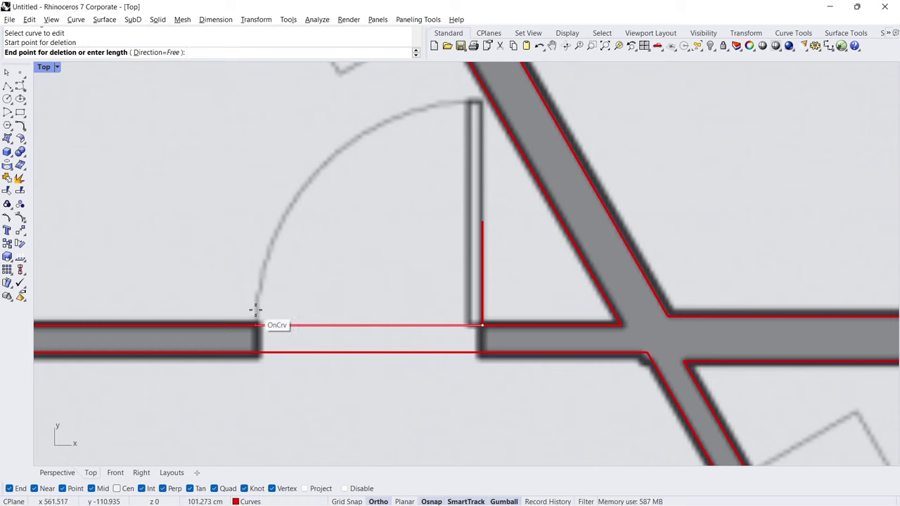
{"action": "type", "text": "100"}
{"action": "key", "text": "Return"}
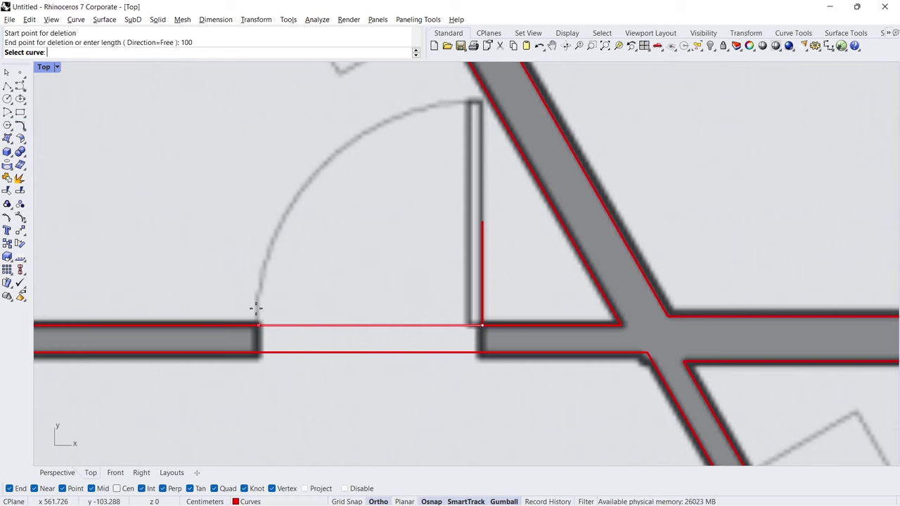
{"action": "key", "text": "Return"}
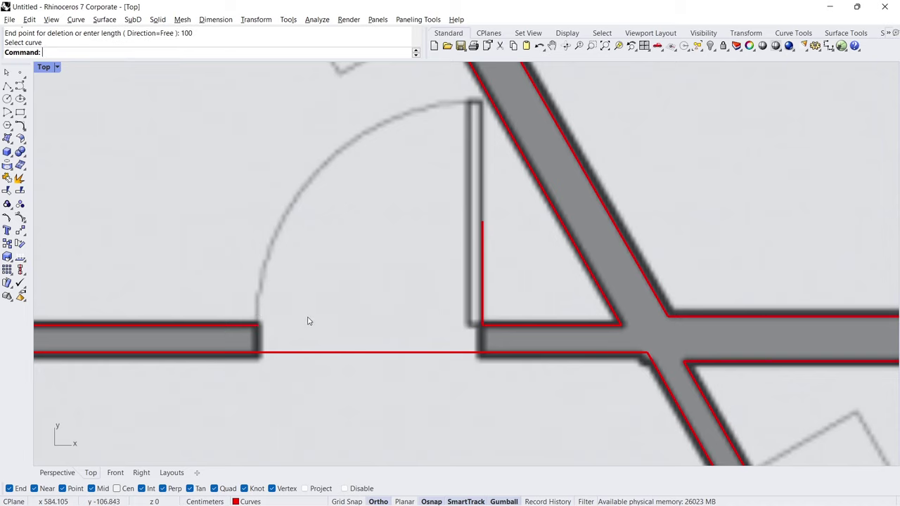
Remove the matching door-opening section from the lower wall line and delete the marker polyline at the door leaf.
{"action": "key", "text": "Return"}
{"action": "left_click", "coordinate": [418, 352]}
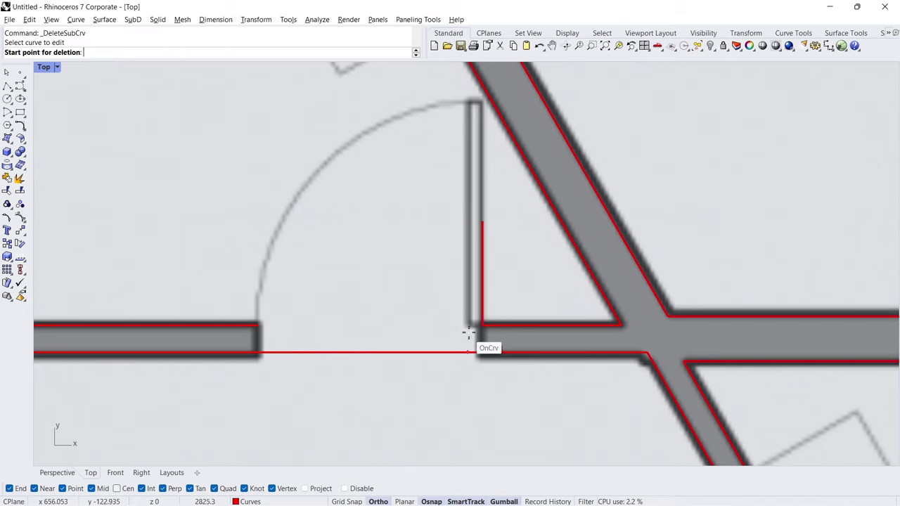
{"action": "left_click", "coordinate": [482, 352]}
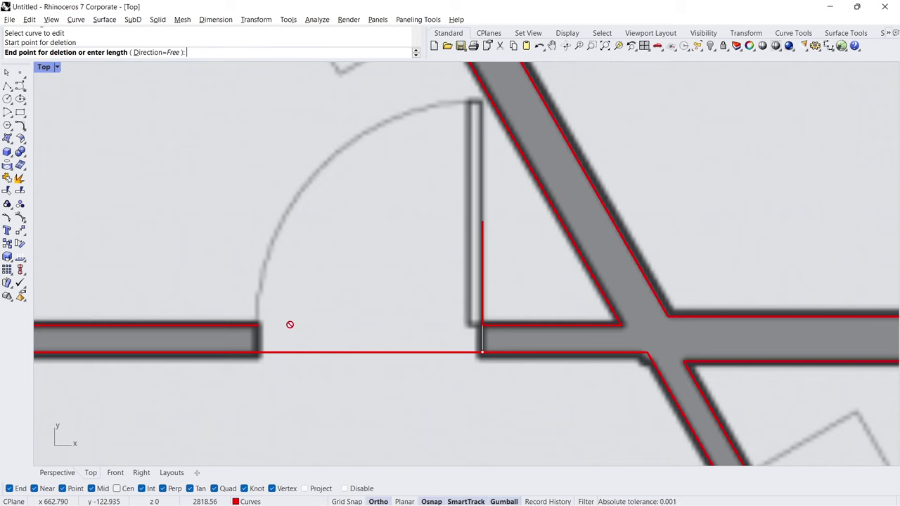
{"action": "left_click", "coordinate": [260, 329]}
{"action": "left_click_drag", "start_coordinate": [495, 264], "coordinate": [435, 278]}
{"action": "key", "text": "Delete"}
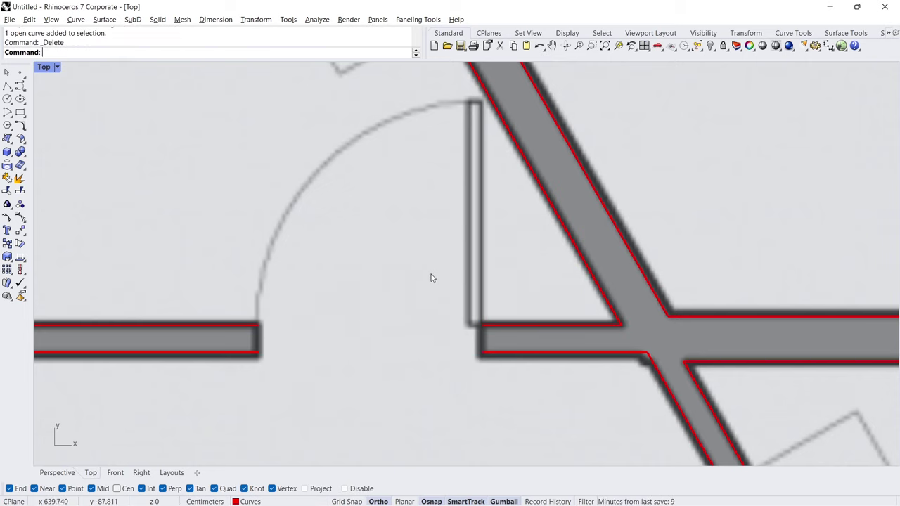
Draw polylines across the wall thickness to close the cut wall ends on both sides of the door opening.
{"action": "left_click", "coordinate": [7, 86]}
{"action": "left_click", "coordinate": [259, 324]}
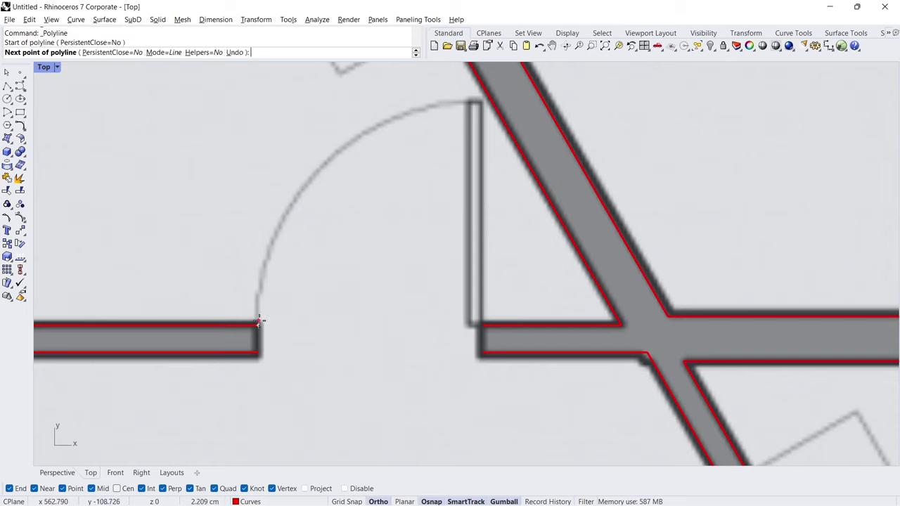
{"action": "left_click", "coordinate": [258, 351]}
{"action": "key", "text": "Return"}
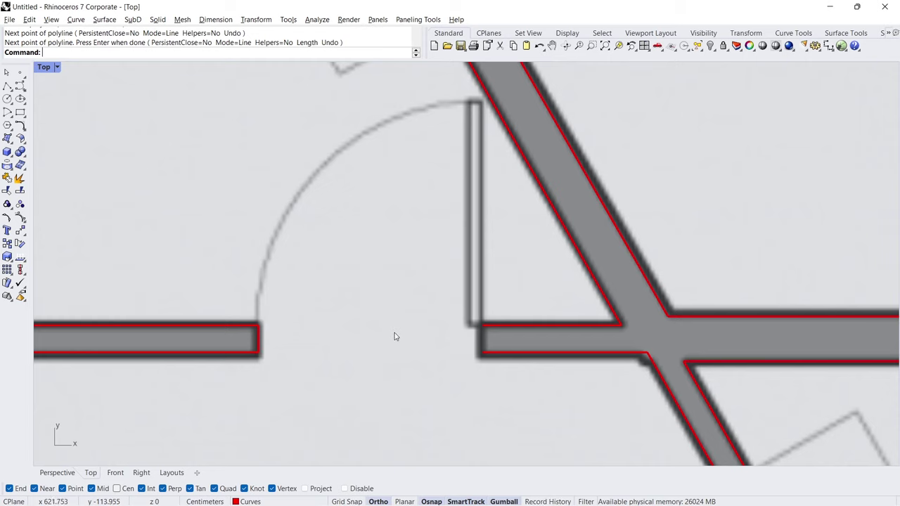
{"action": "key", "text": "Return"}
{"action": "left_click", "coordinate": [478, 324]}
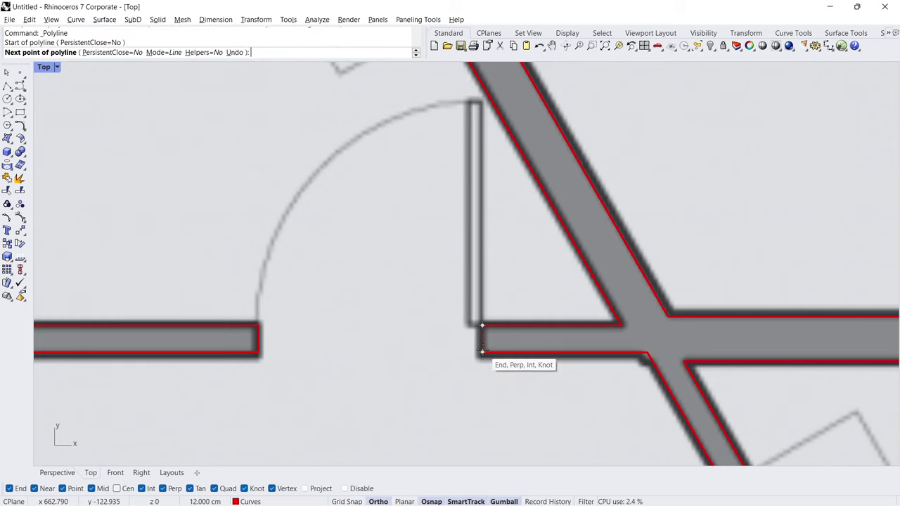
{"action": "left_click", "coordinate": [481, 354]}
{"action": "key", "text": "Return"}
Draw a 5 by 100 cm rectangle for the open door leaf, extending up and left from the opening's upper-right corner.
{"action": "scroll", "coordinate": [392, 277], "scroll_direction": "down", "scroll_amount": 5}
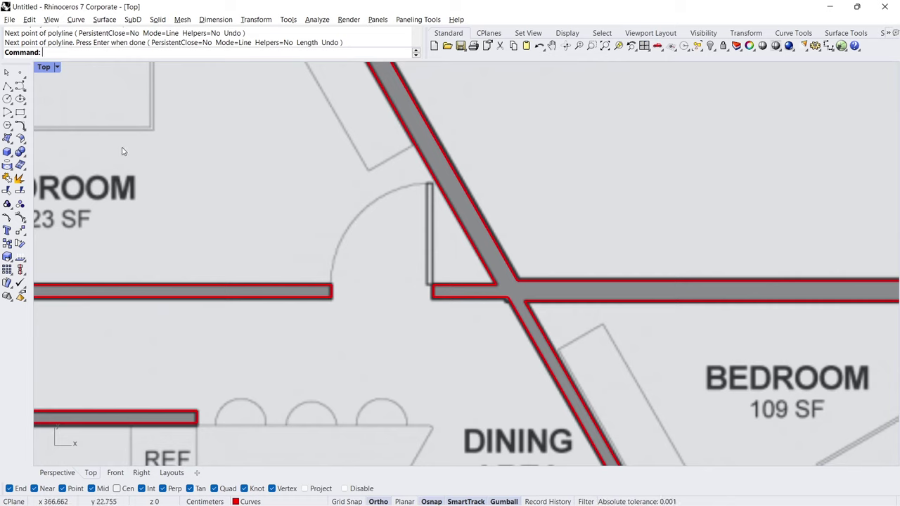
{"action": "left_click", "coordinate": [20, 113]}
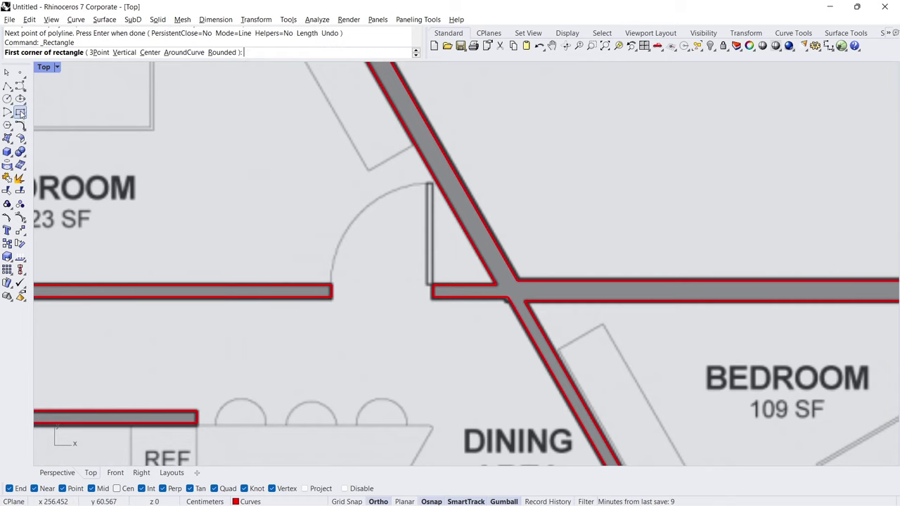
{"action": "left_click", "coordinate": [432, 285]}
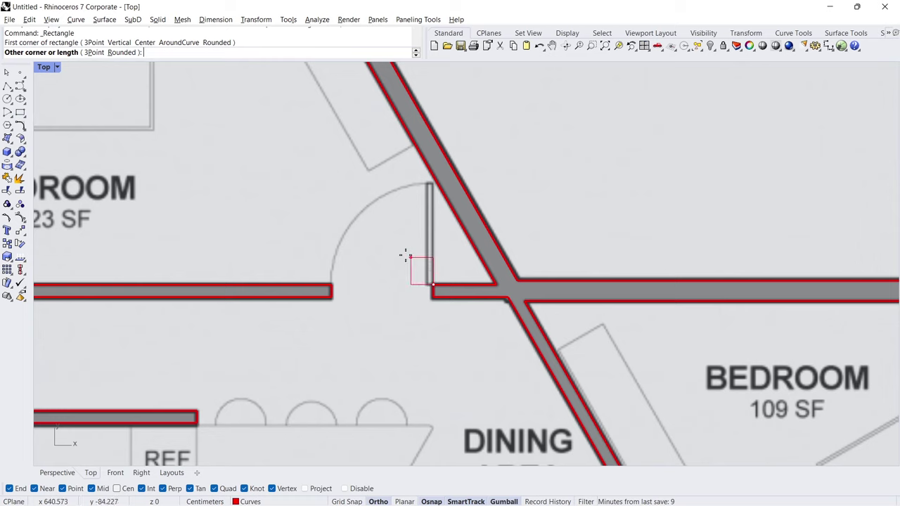
{"action": "type", "text": "-5"}
{"action": "key", "text": "Return"}
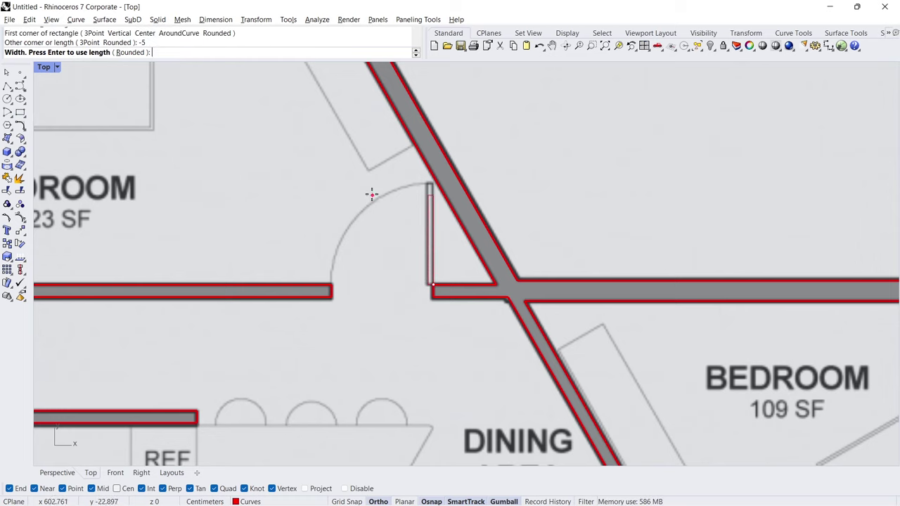
{"action": "type", "text": "10"}
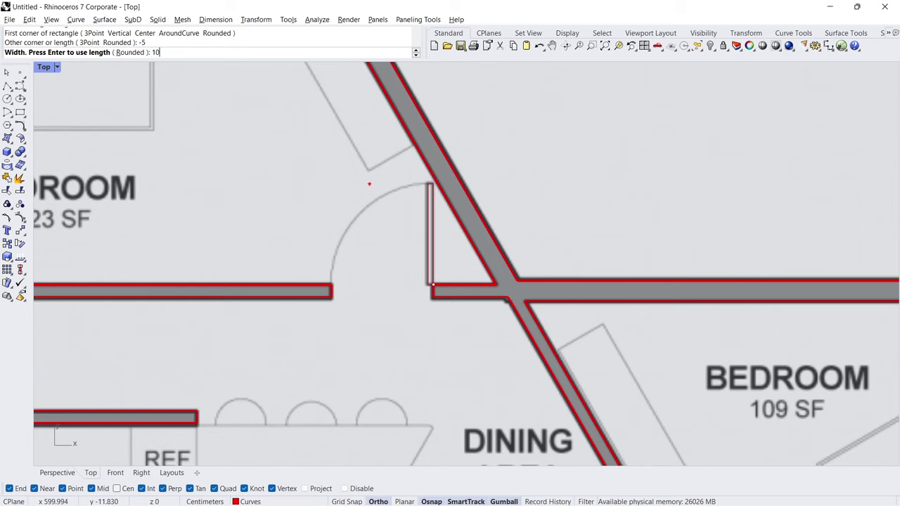
{"action": "type", "text": "0"}
{"action": "key", "text": "Return"}
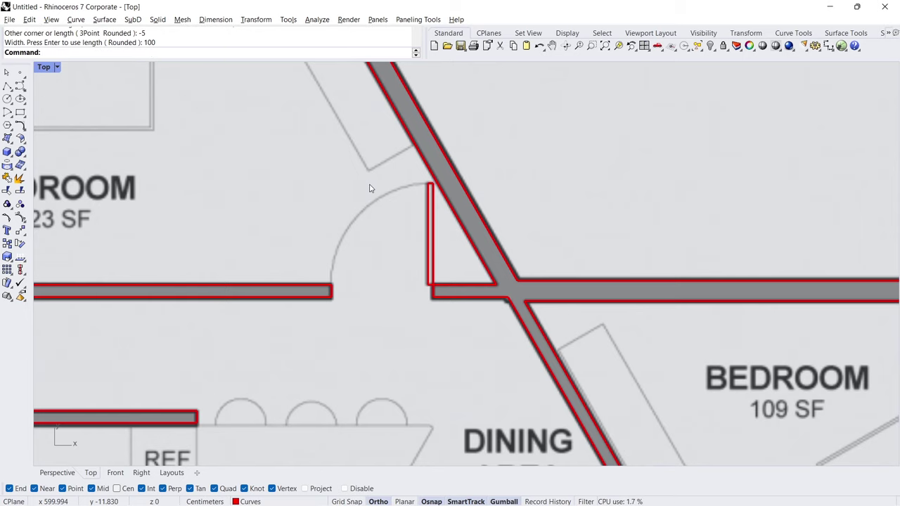
Draw the door's quarter-circle swing arc, centred on the leaf's hinge corner, from the opposite wall end to the leaf's top.
{"action": "scroll", "coordinate": [373, 193], "scroll_direction": "up", "scroll_amount": 3}
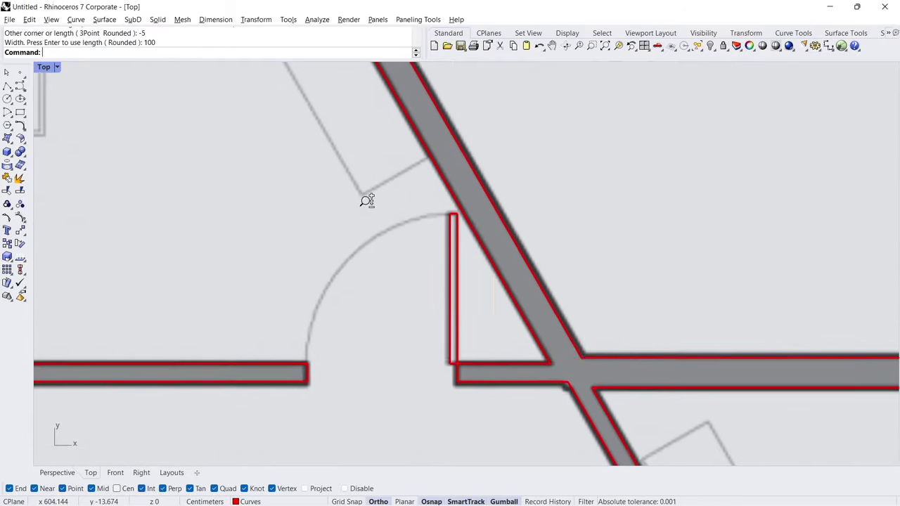
{"action": "left_click", "coordinate": [7, 114]}
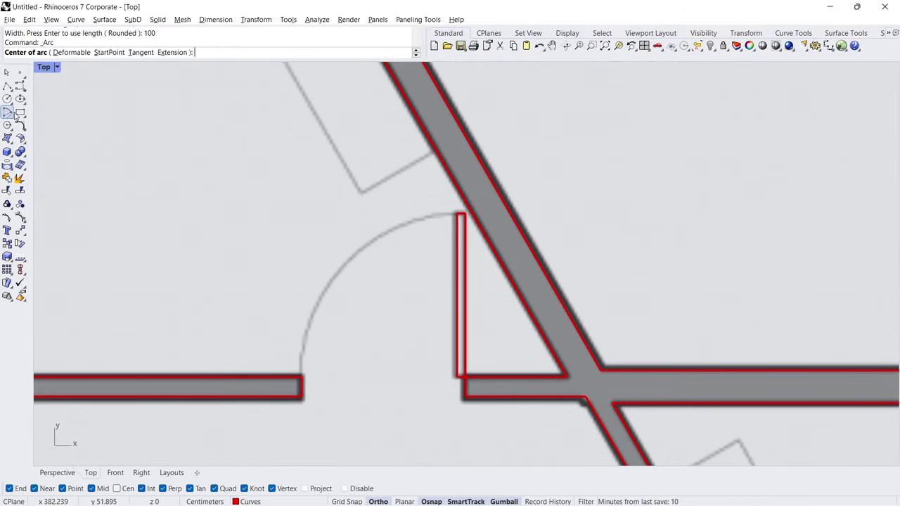
{"action": "left_click", "coordinate": [464, 377]}
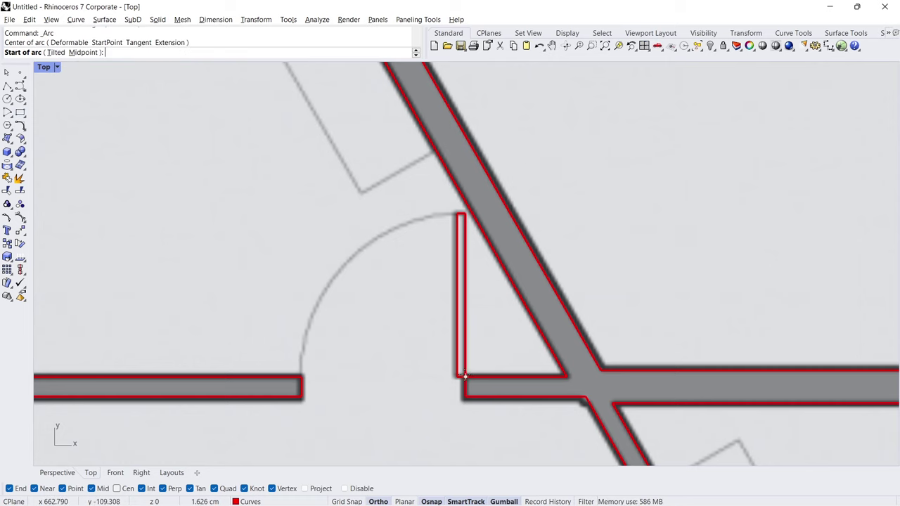
{"action": "left_click", "coordinate": [305, 372]}
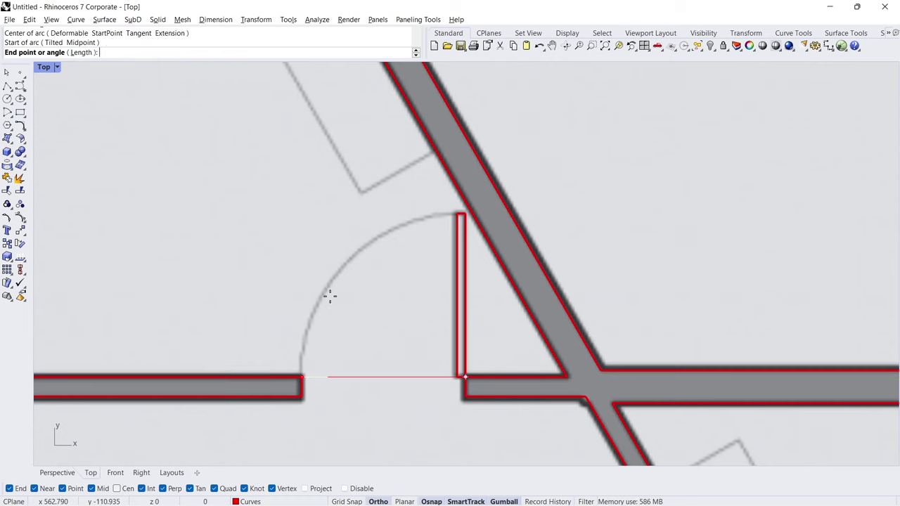
{"action": "left_click", "coordinate": [410, 234]}
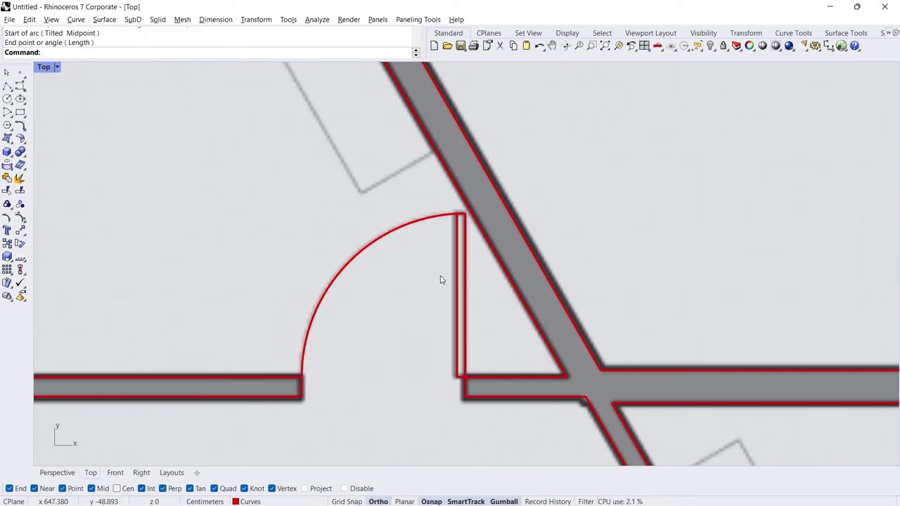
Create a layer named Door and set its colour to blue, #006BFF.
{"action": "left_click", "coordinate": [736, 46]}
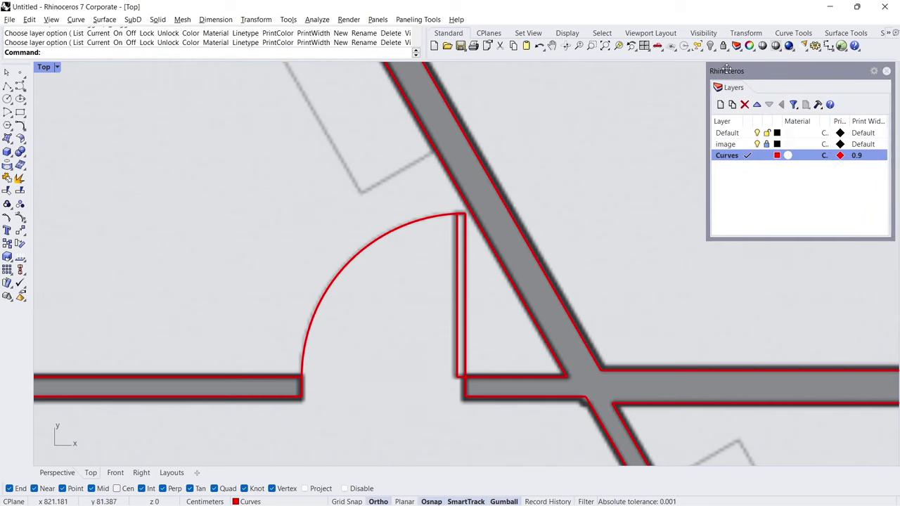
{"action": "left_click", "coordinate": [720, 104]}
{"action": "type", "text": "Door"}
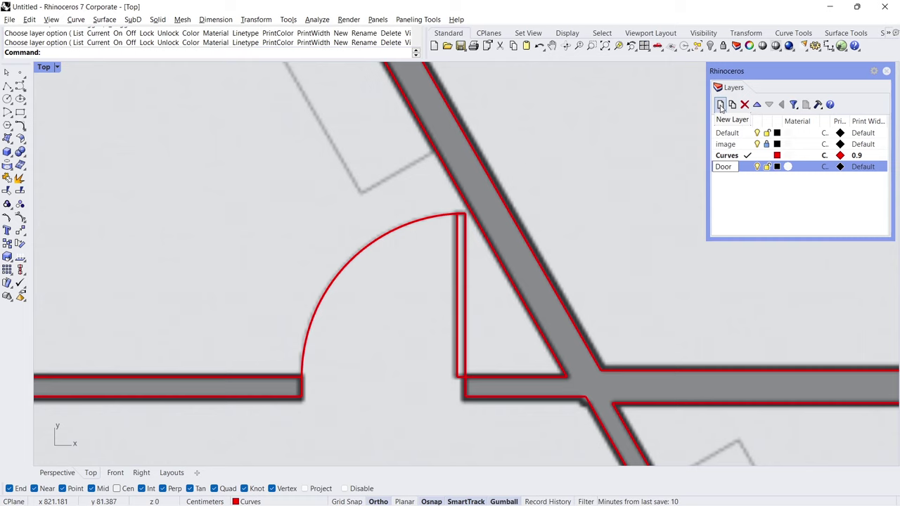
{"action": "left_click", "coordinate": [747, 179]}
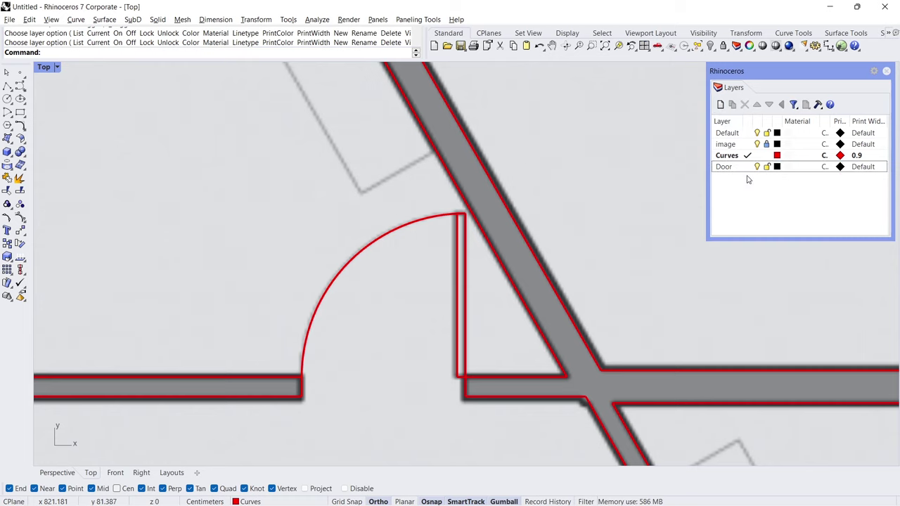
{"action": "left_click", "coordinate": [777, 167]}
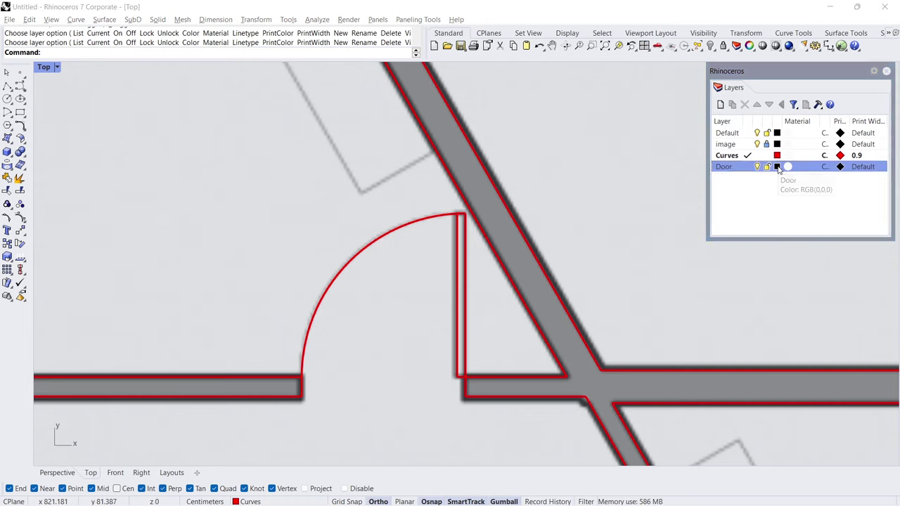
{"action": "left_click", "coordinate": [543, 259]}
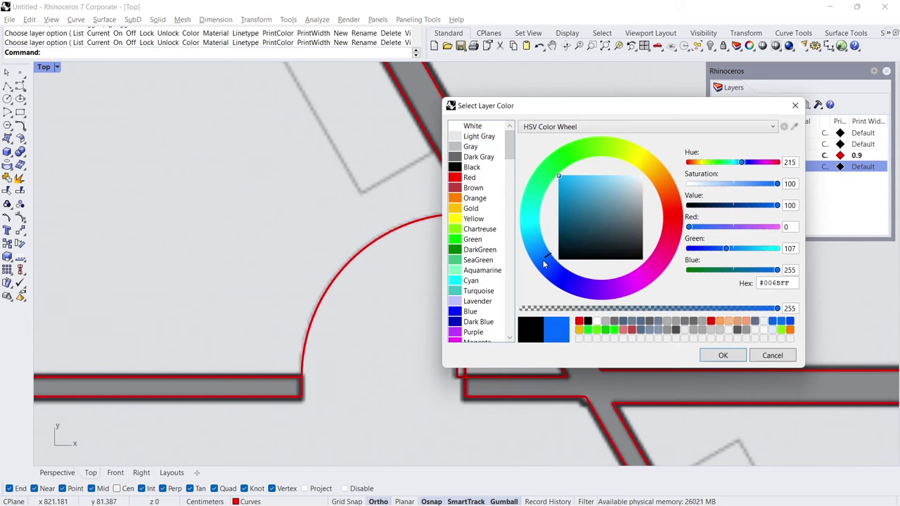
{"action": "left_click", "coordinate": [723, 357]}
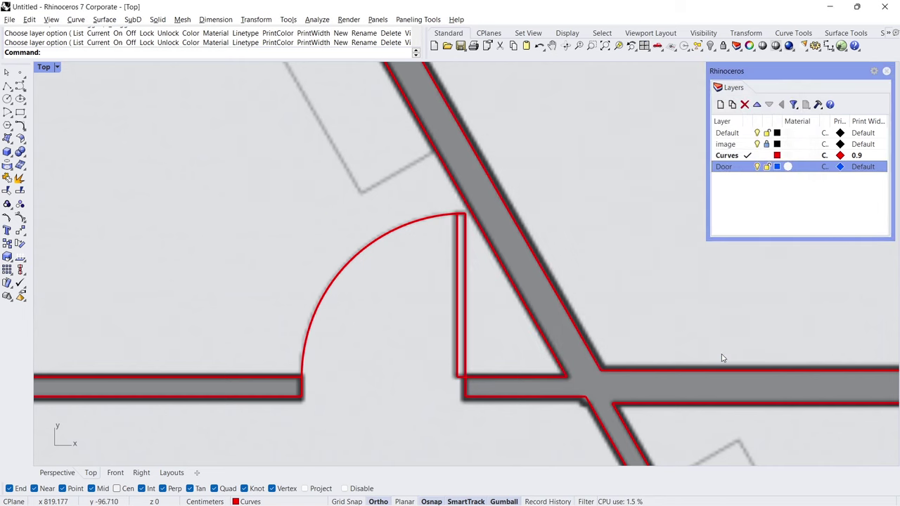
Move the door leaf rectangle and the swing arc to the Door layer.
{"action": "left_click_drag", "start_coordinate": [492, 317], "coordinate": [285, 298]}
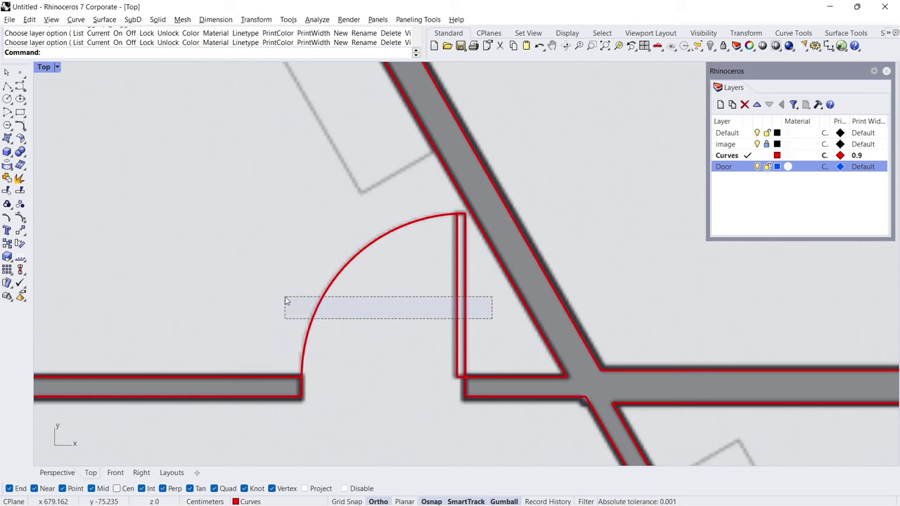
{"action": "right_click", "coordinate": [741, 168]}
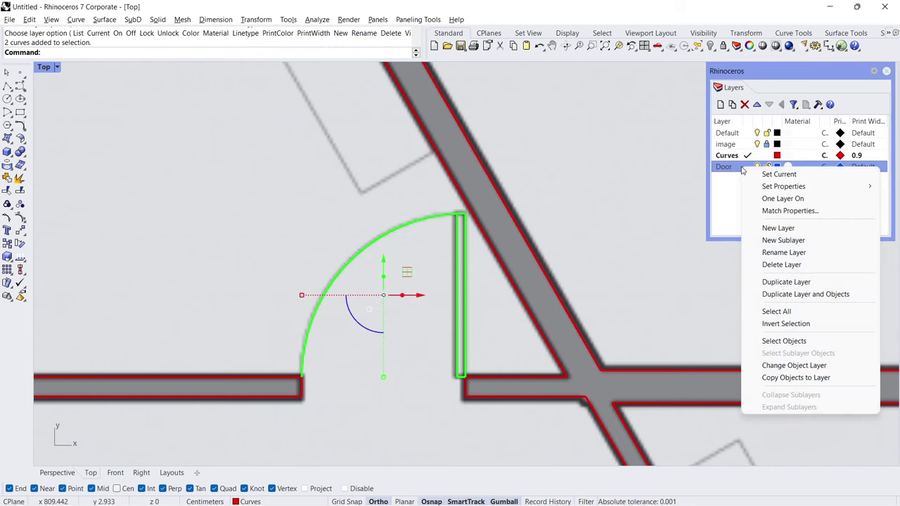
{"action": "left_click", "coordinate": [789, 367]}
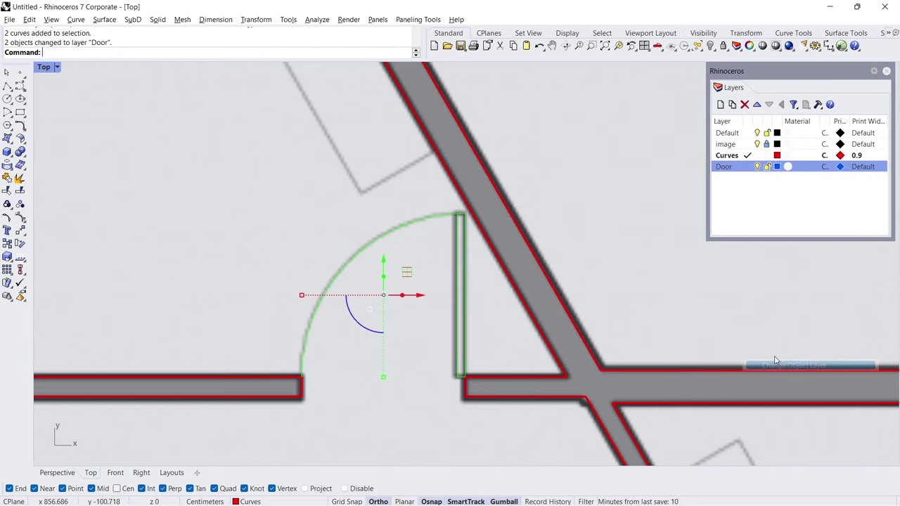
{"action": "left_click", "coordinate": [661, 292]}
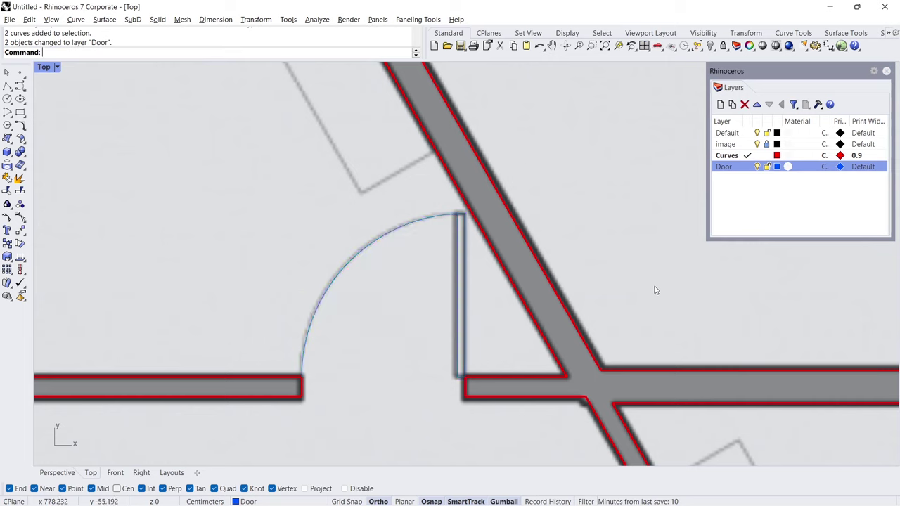
Set the Door layer's print width to 0.9 mm.
{"action": "left_click", "coordinate": [860, 169]}
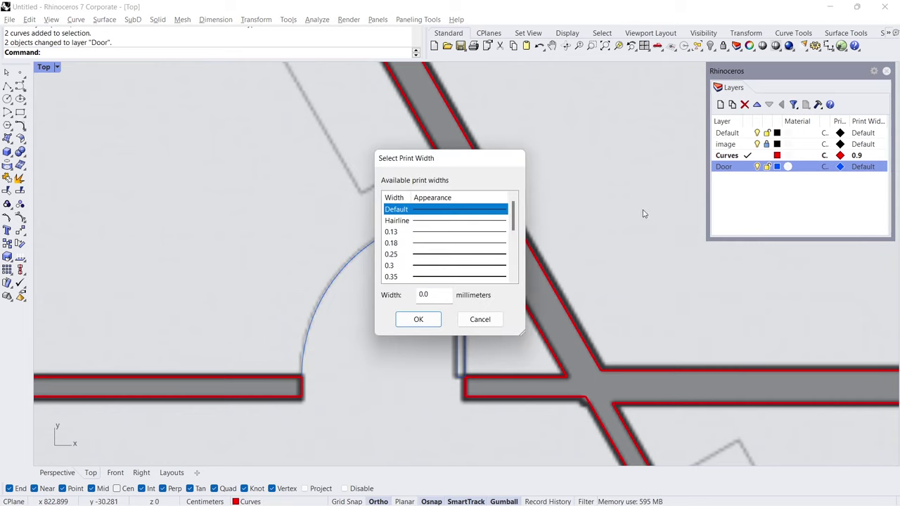
{"action": "left_click_drag", "start_coordinate": [515, 214], "coordinate": [514, 240]}
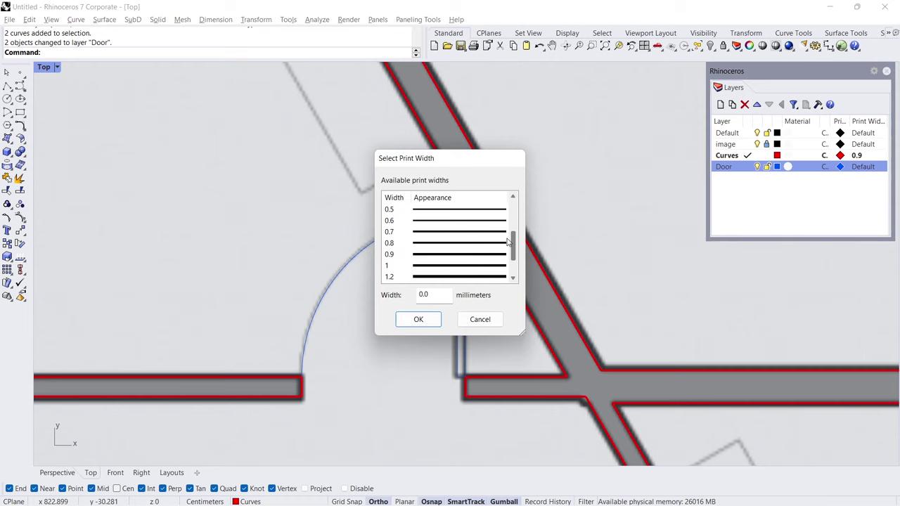
{"action": "left_click", "coordinate": [420, 255]}
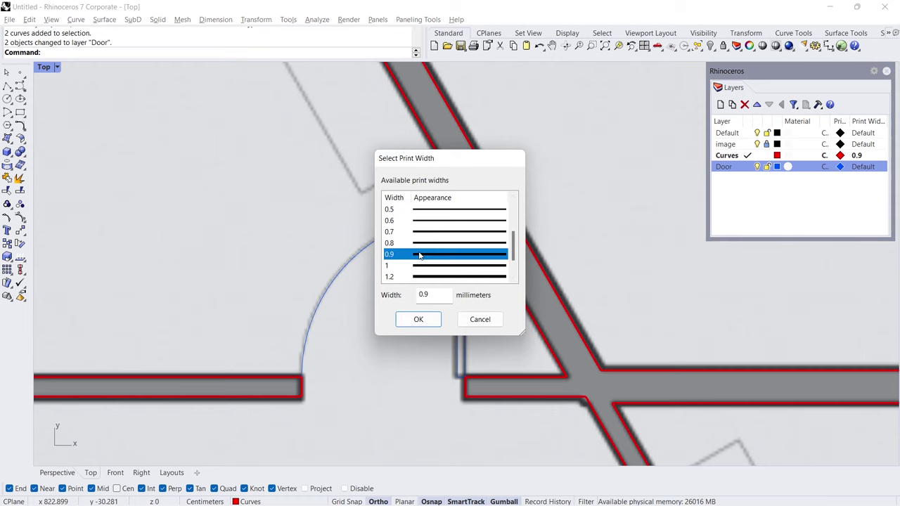
{"action": "left_click", "coordinate": [418, 319]}
Draw a guide polyline from the bath's upper-left inner corner, 148 cm along the slanted wall, ending in a horizontal segment at the window's edge.
{"action": "scroll", "coordinate": [409, 262], "scroll_direction": "down", "scroll_amount": 8}
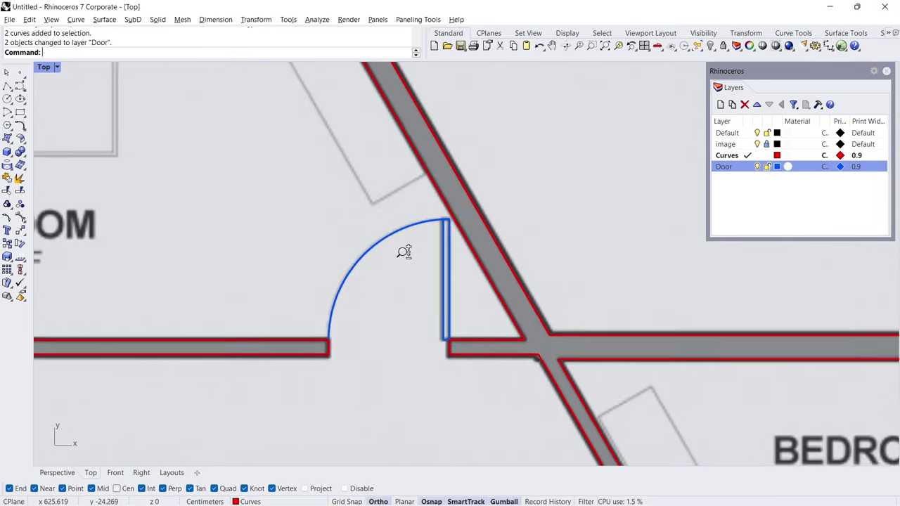
{"action": "right_click_drag", "start_coordinate": [196, 323], "coordinate": [287, 278]}
{"action": "scroll", "coordinate": [192, 315], "scroll_direction": "up", "scroll_amount": 2}
{"action": "scroll", "coordinate": [192, 315], "scroll_direction": "up", "scroll_amount": 3}
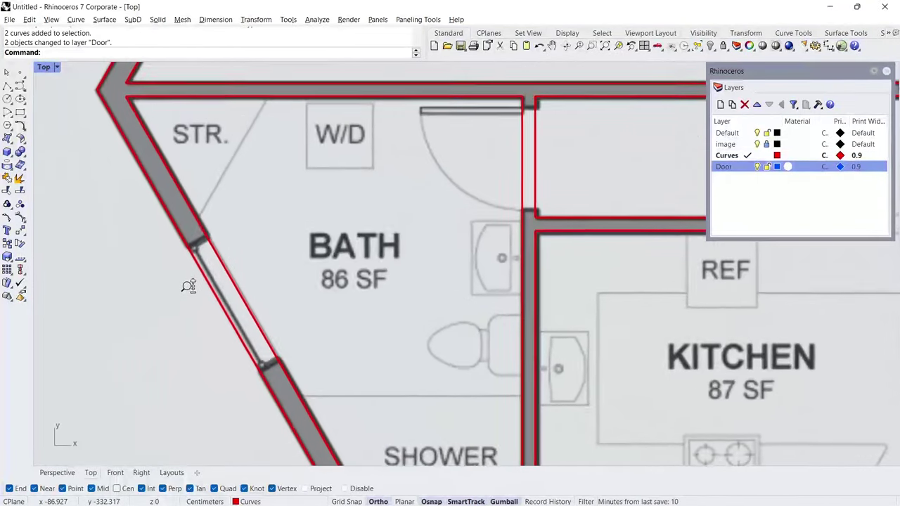
{"action": "scroll", "coordinate": [191, 277], "scroll_direction": "down", "scroll_amount": 2}
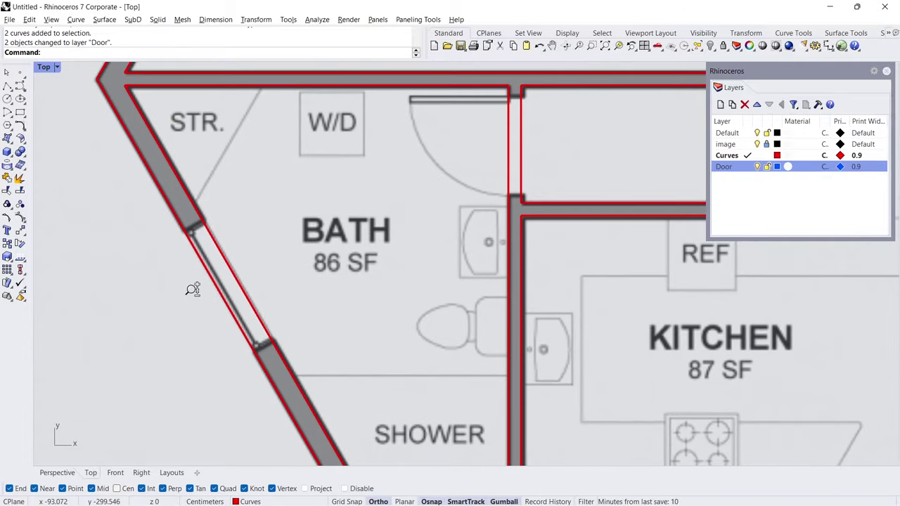
{"action": "right_click_drag", "start_coordinate": [186, 252], "coordinate": [197, 279]}
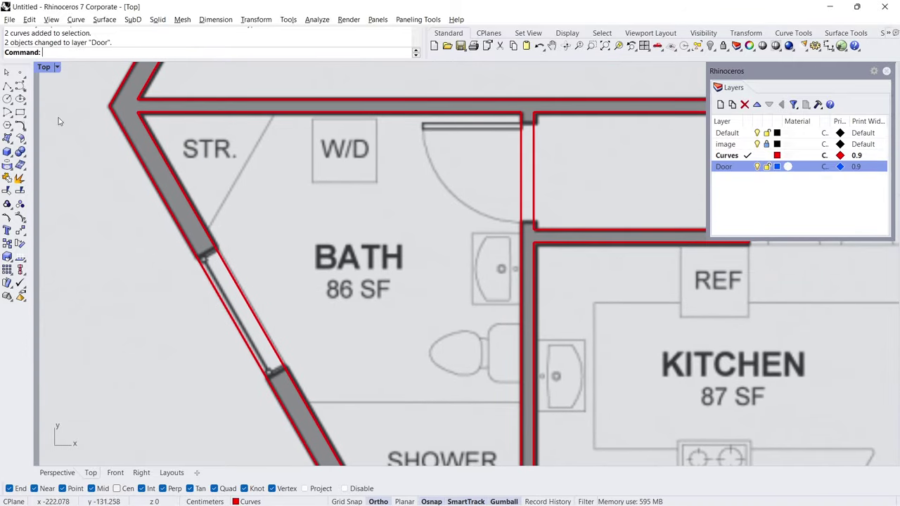
{"action": "left_click", "coordinate": [7, 85]}
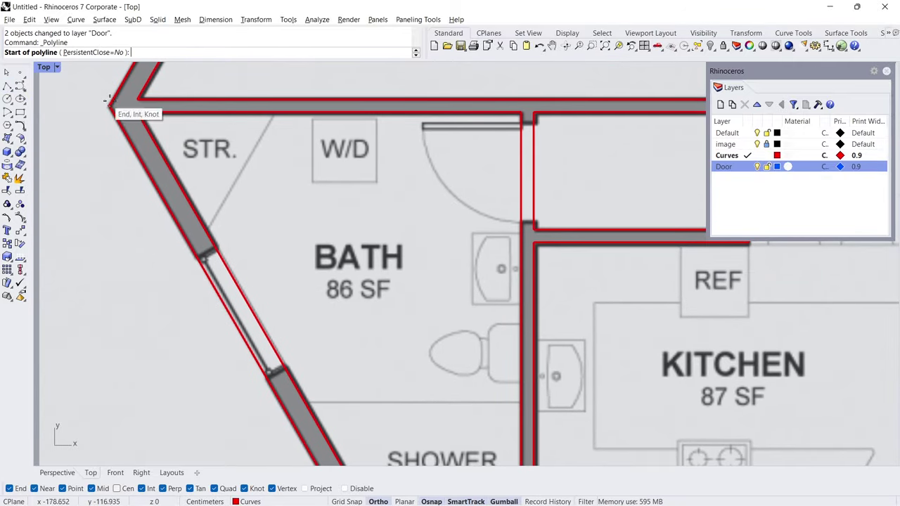
{"action": "left_click", "coordinate": [138, 112]}
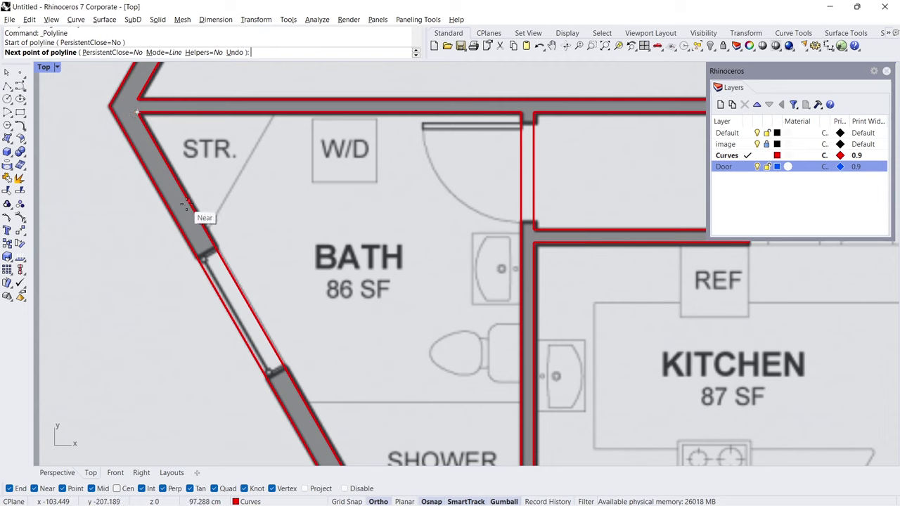
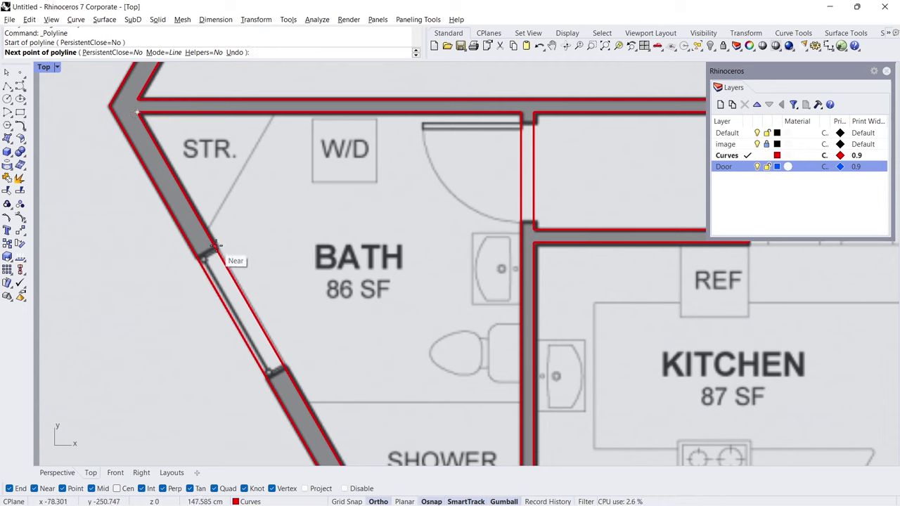
{"action": "type", "text": "148"}
{"action": "key", "text": "Return"}
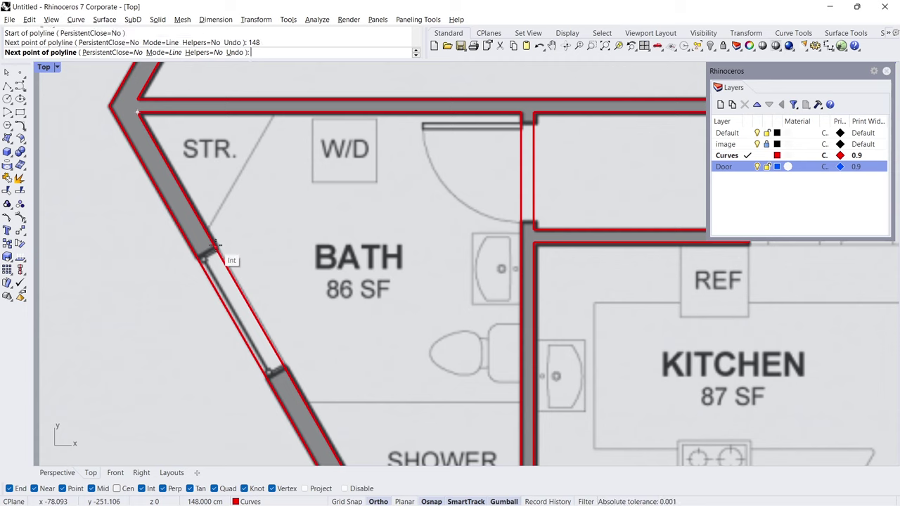
{"action": "left_click", "coordinate": [214, 246]}
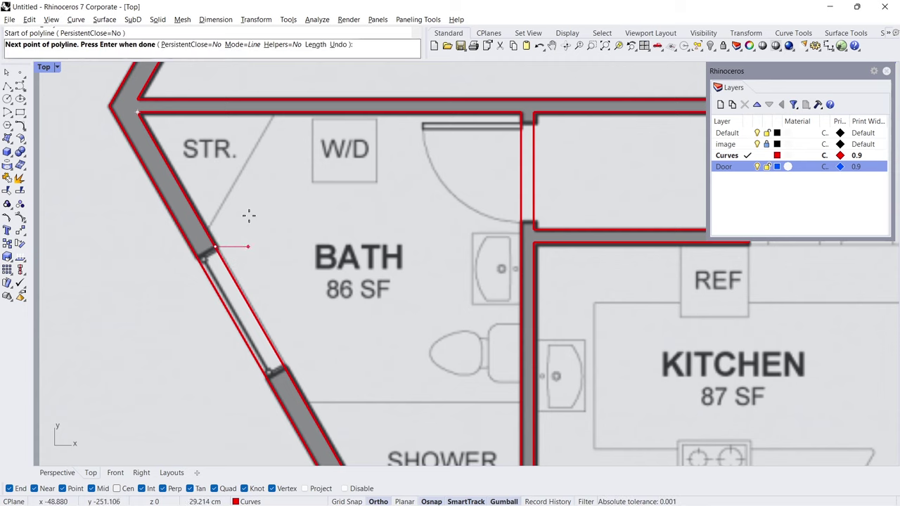
{"action": "left_click", "coordinate": [299, 212]}
{"action": "key", "text": "Return"}
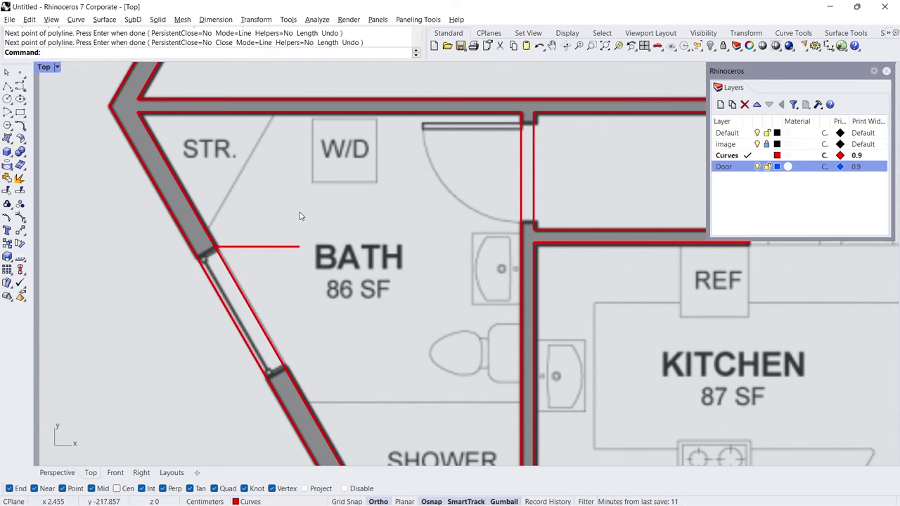
Delete a 130 cm section of the slanted wall's inner line at the bath window, starting at the guide's bend.
{"action": "left_click", "coordinate": [22, 127]}
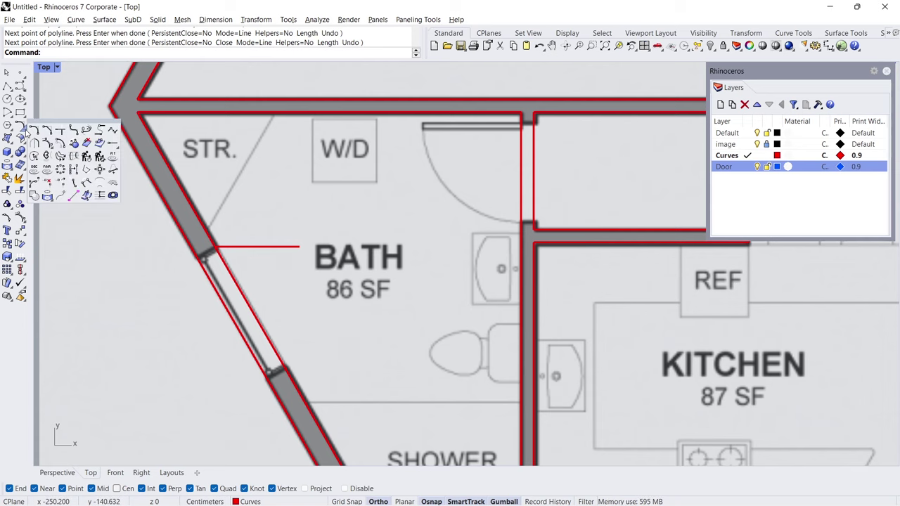
{"action": "left_click", "coordinate": [47, 184]}
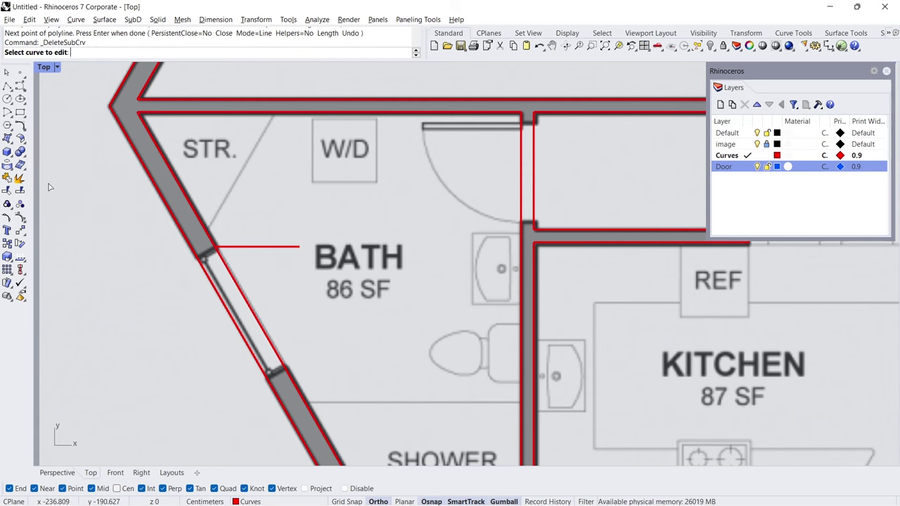
{"action": "left_click", "coordinate": [222, 260]}
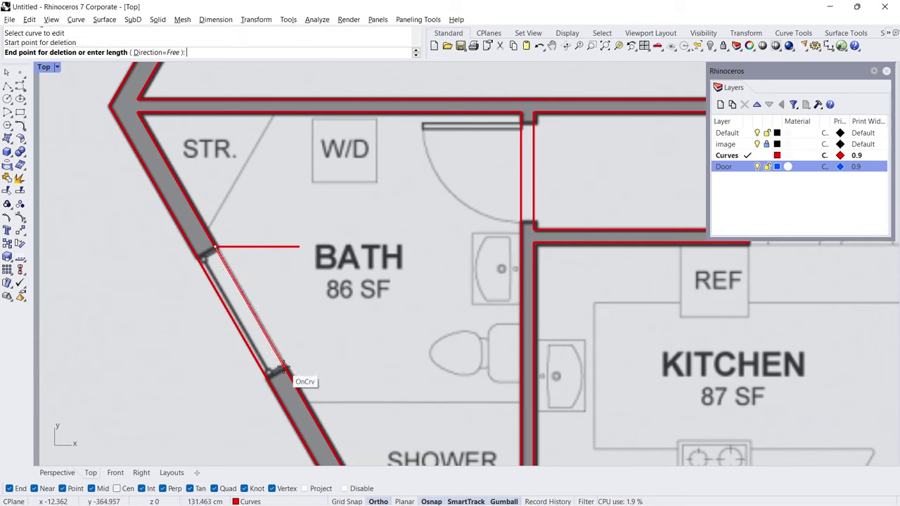
{"action": "type", "text": "130"}
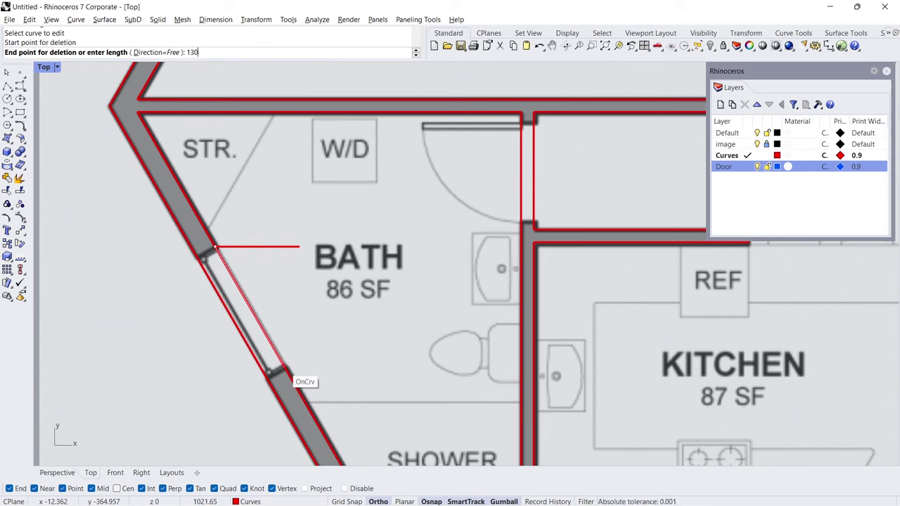
{"action": "key", "text": "Return"}
{"action": "key", "text": "Return"}
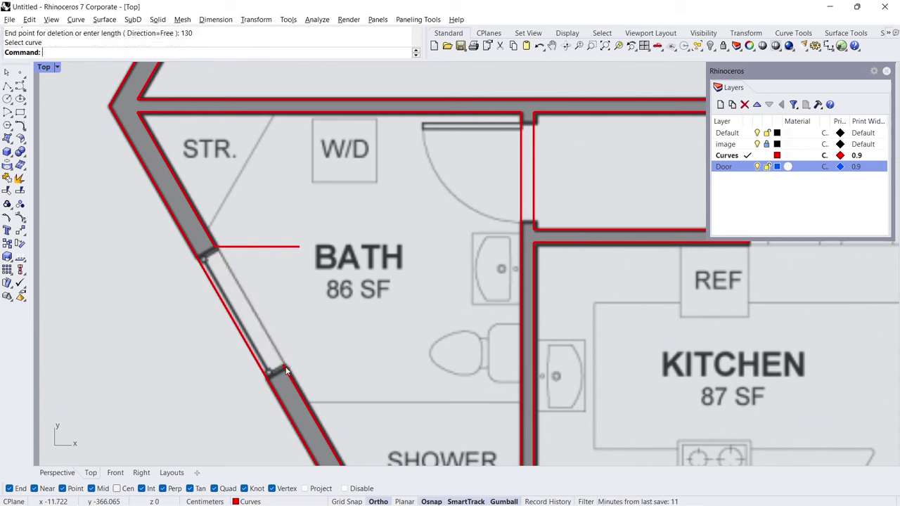
Delete the matching window section from the slanted wall's outer line and remove the guide polyline.
{"action": "key", "text": "Return"}
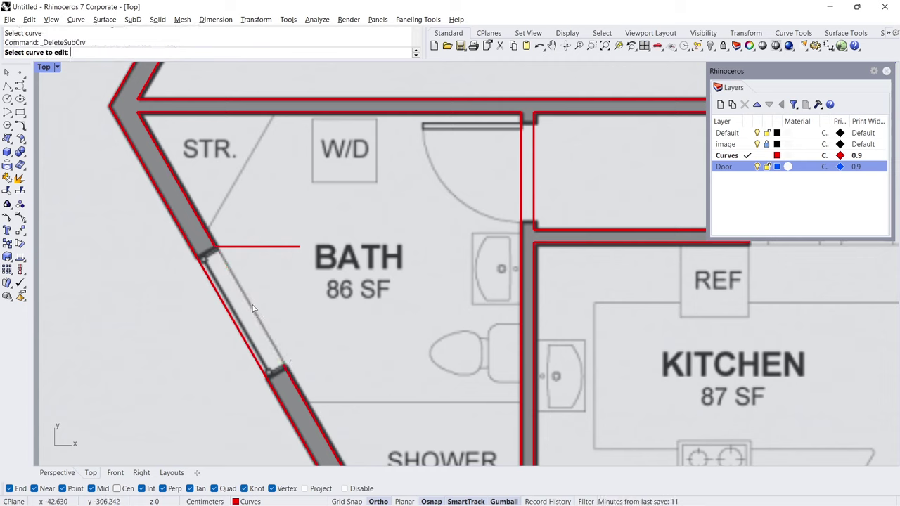
{"action": "left_click", "coordinate": [216, 291]}
{"action": "left_click", "coordinate": [208, 251]}
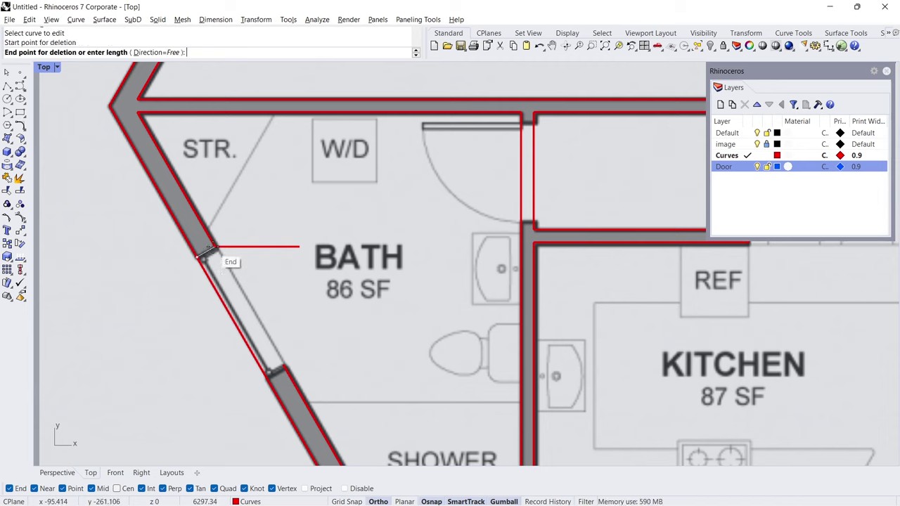
{"action": "left_click", "coordinate": [284, 370]}
{"action": "left_click", "coordinate": [268, 247]}
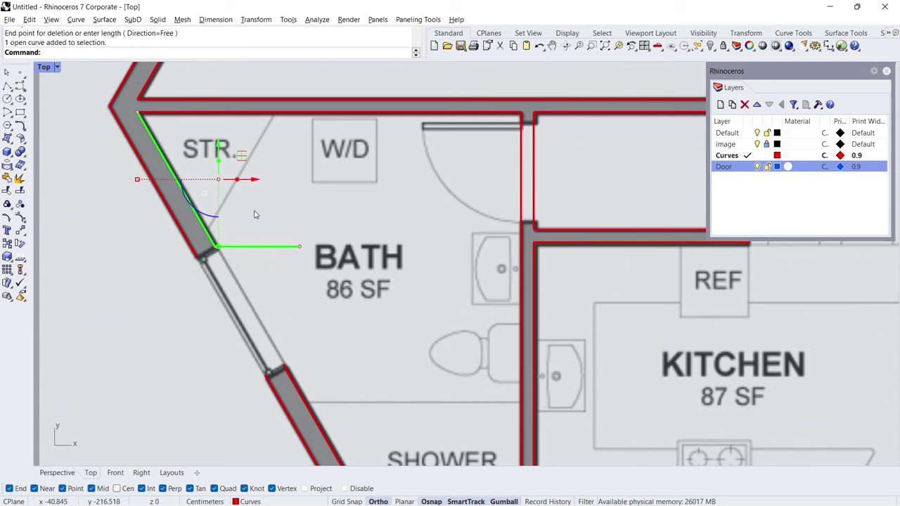
{"action": "key", "text": "Delete"}
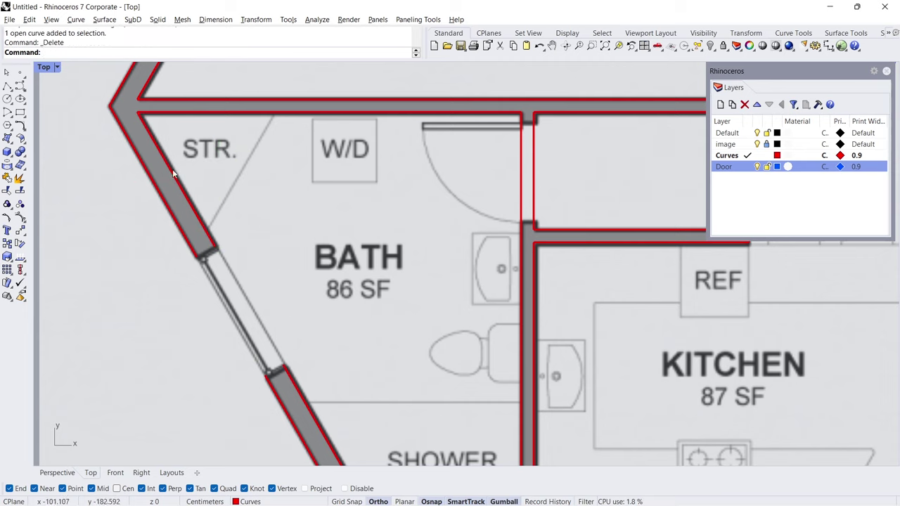
Close both cut wall ends at the bath window with short lines joining the inner and outer wall lines.
{"action": "left_click", "coordinate": [7, 85]}
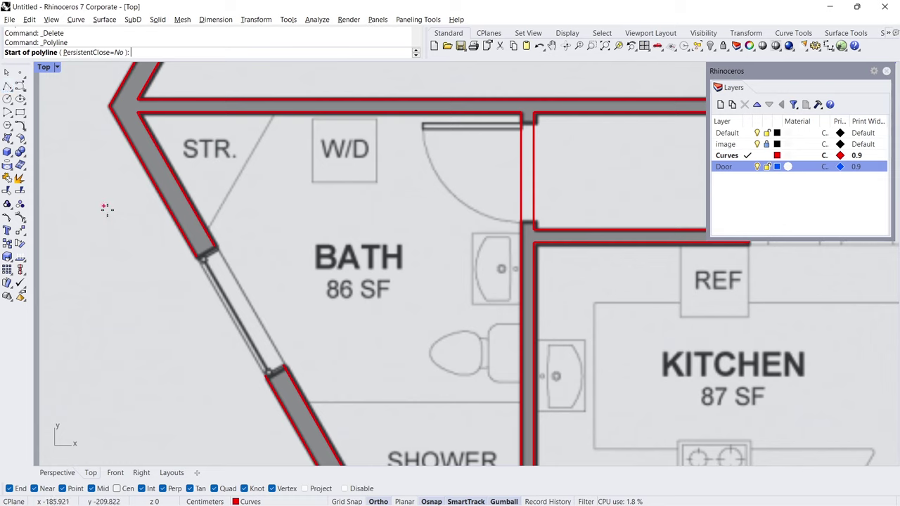
{"action": "left_click", "coordinate": [199, 257]}
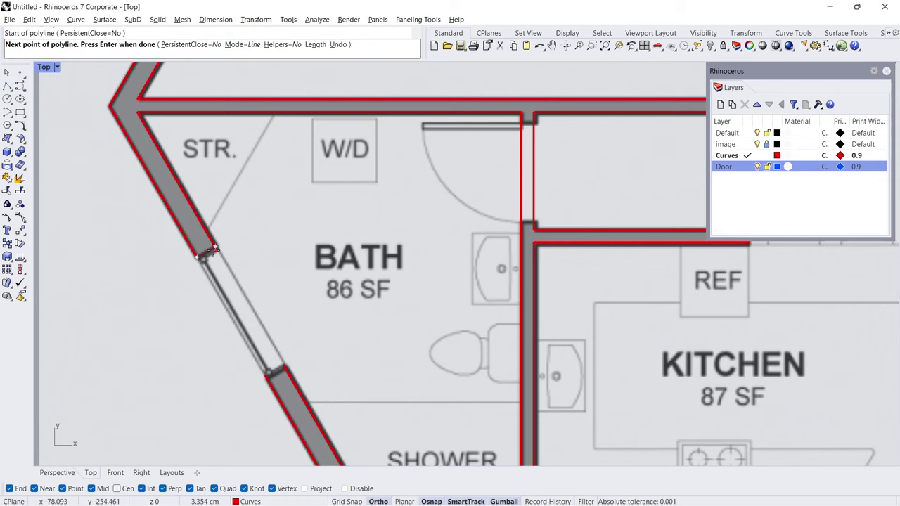
{"action": "left_click", "coordinate": [214, 249]}
{"action": "key", "text": "Return"}
{"action": "key", "text": "Return"}
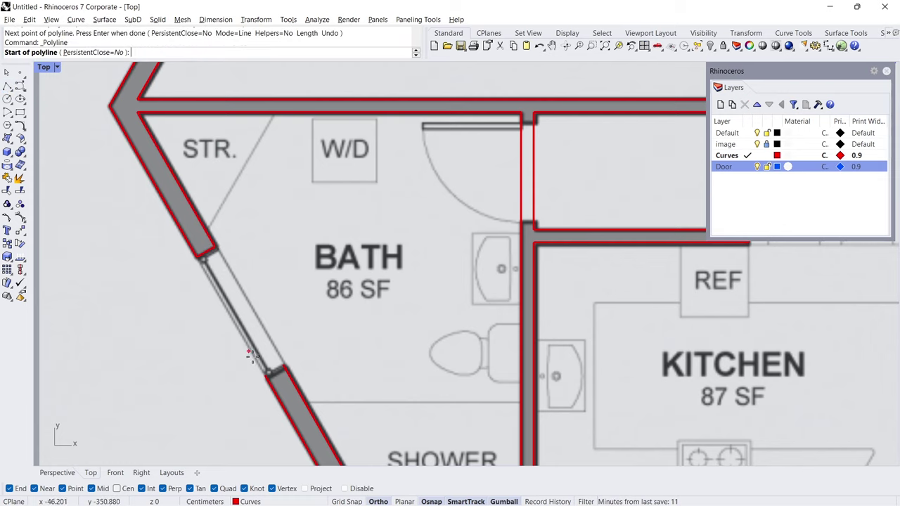
{"action": "left_click", "coordinate": [268, 369]}
{"action": "left_click", "coordinate": [280, 366]}
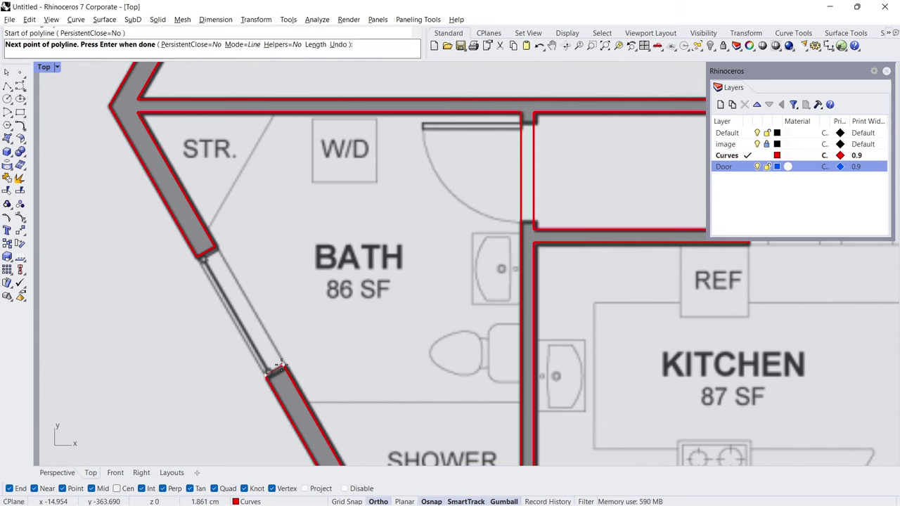
{"action": "key", "text": "Return"}
Draw a guide polyline from the hallway-side corner above the bath door, 10 cm down the wall and then horizontally into the hallway.
{"action": "right_click_drag", "start_coordinate": [513, 164], "coordinate": [403, 231]}
{"action": "scroll", "coordinate": [405, 228], "scroll_direction": "up", "scroll_amount": 3}
{"action": "scroll", "coordinate": [413, 177], "scroll_direction": "up", "scroll_amount": 2}
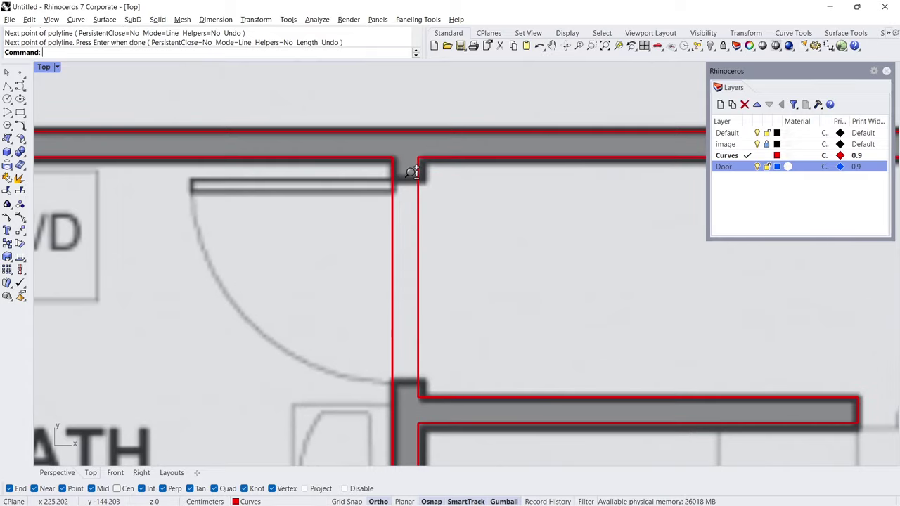
{"action": "left_click", "coordinate": [7, 85]}
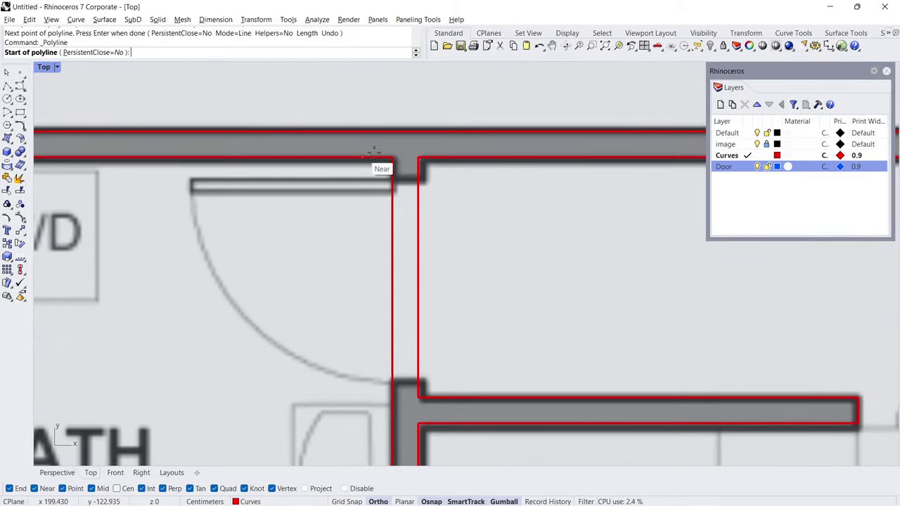
{"action": "left_click", "coordinate": [419, 159]}
{"action": "type", "text": "10"}
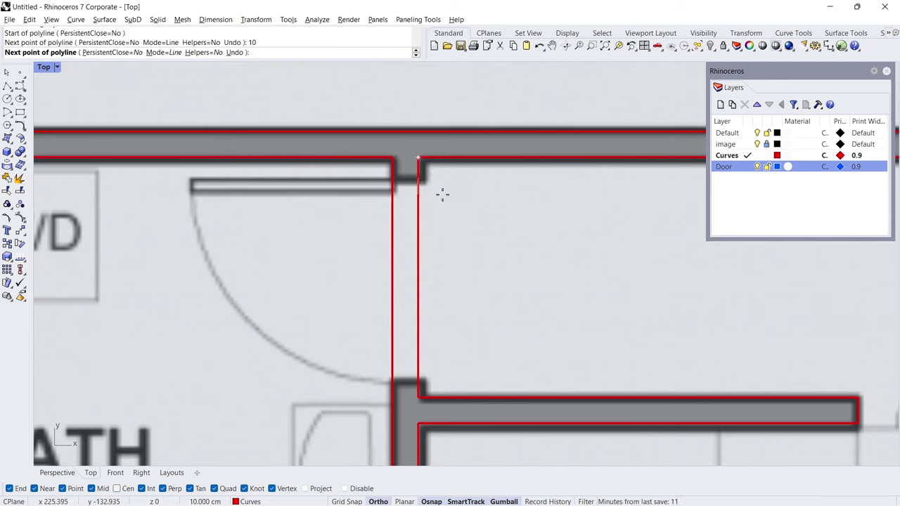
{"action": "key", "text": "Return"}
{"action": "left_click", "coordinate": [502, 192]}
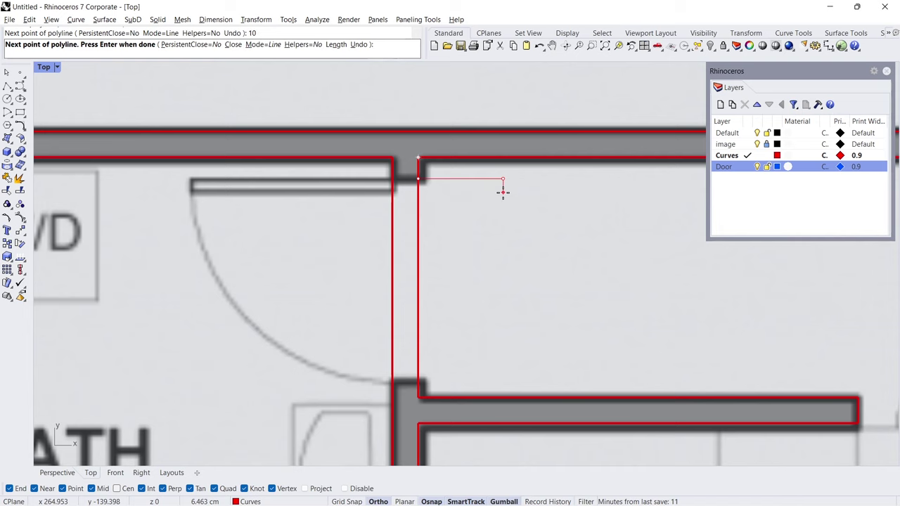
{"action": "key", "text": "Return"}
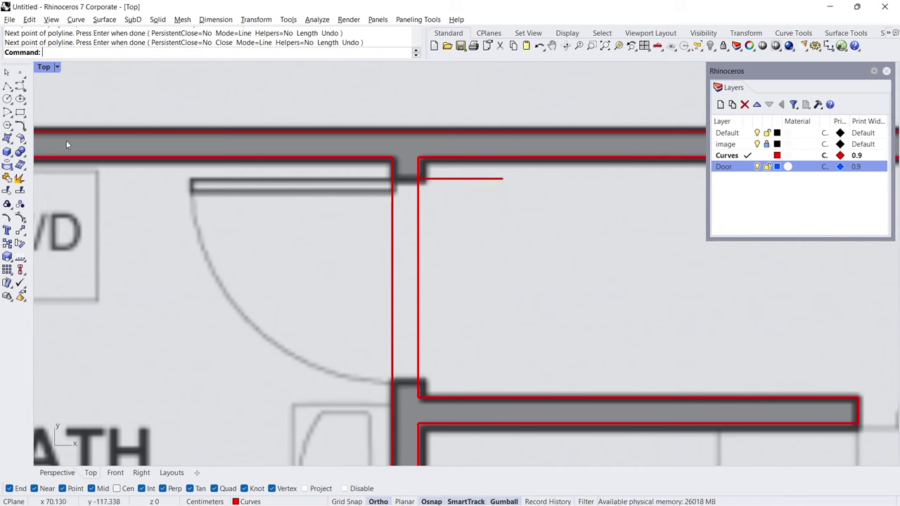
Delete a 90 cm section of the hallway-side wall line at the bath door, starting at the guide's bend.
{"action": "left_click", "coordinate": [24, 130]}
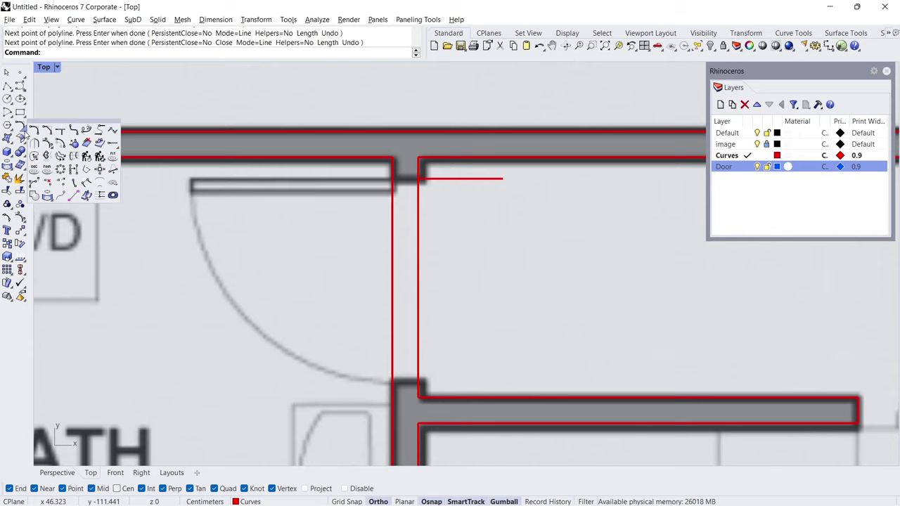
{"action": "left_click", "coordinate": [48, 183]}
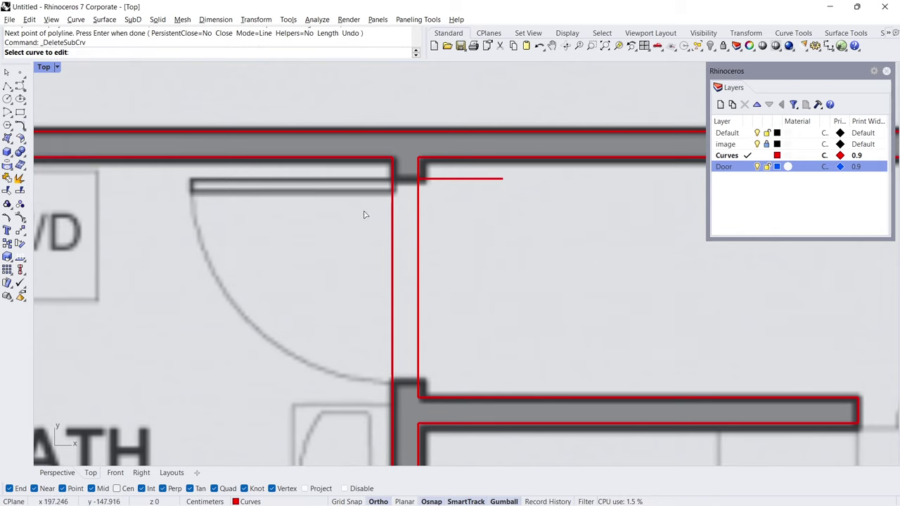
{"action": "left_click", "coordinate": [417, 221]}
{"action": "left_click", "coordinate": [418, 180]}
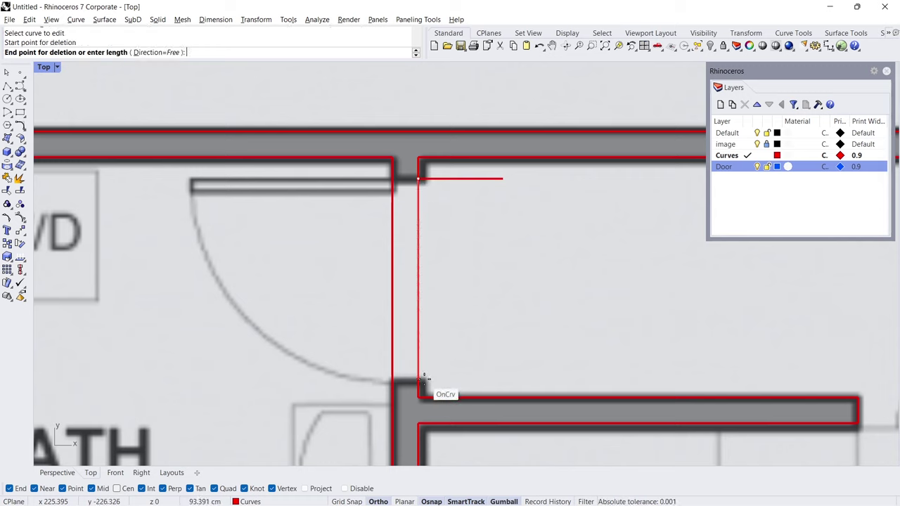
{"action": "type", "text": "90"}
{"action": "key", "text": "Return"}
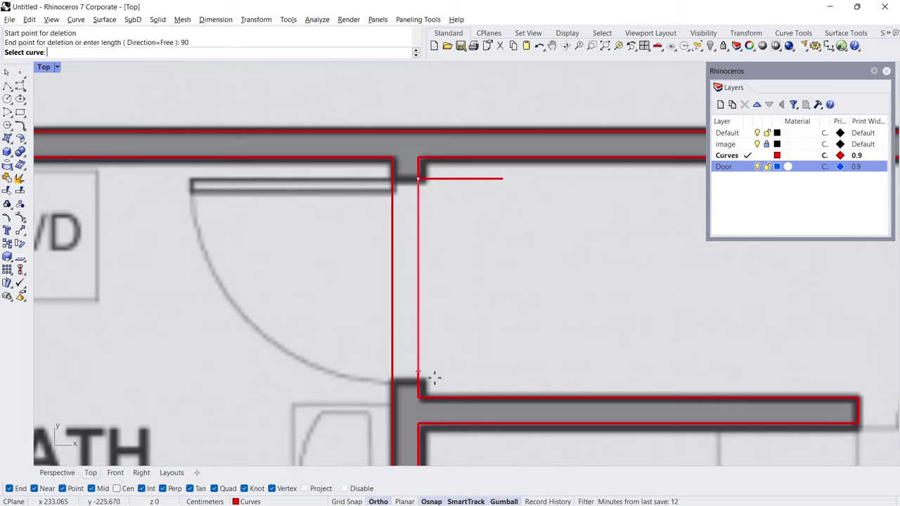
{"action": "key", "text": "Return"}
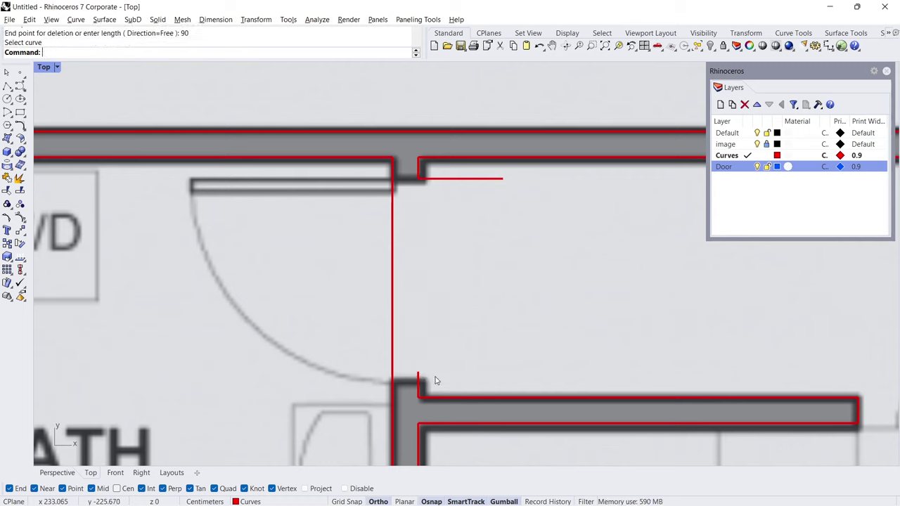
Delete the matching door section from the bath-side wall line and remove the guide polyline.
{"action": "key", "text": "Return"}
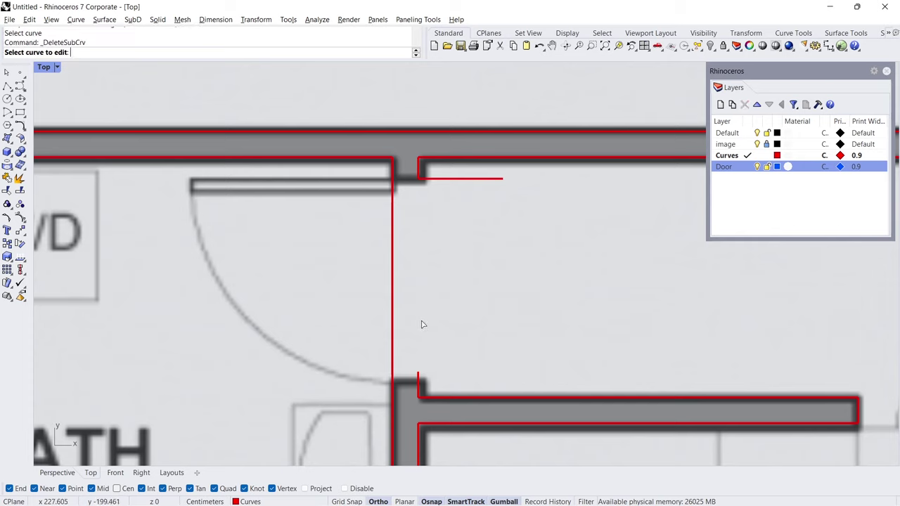
{"action": "left_click", "coordinate": [393, 286]}
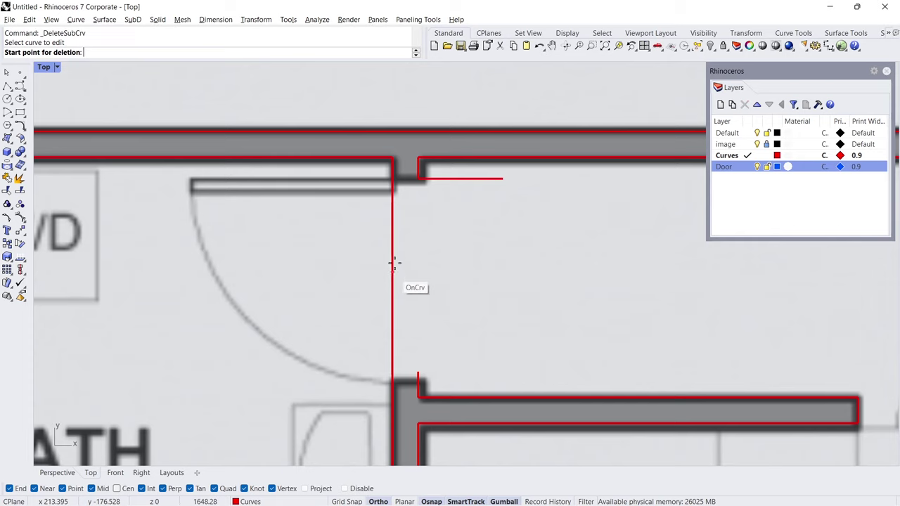
{"action": "left_click", "coordinate": [423, 195]}
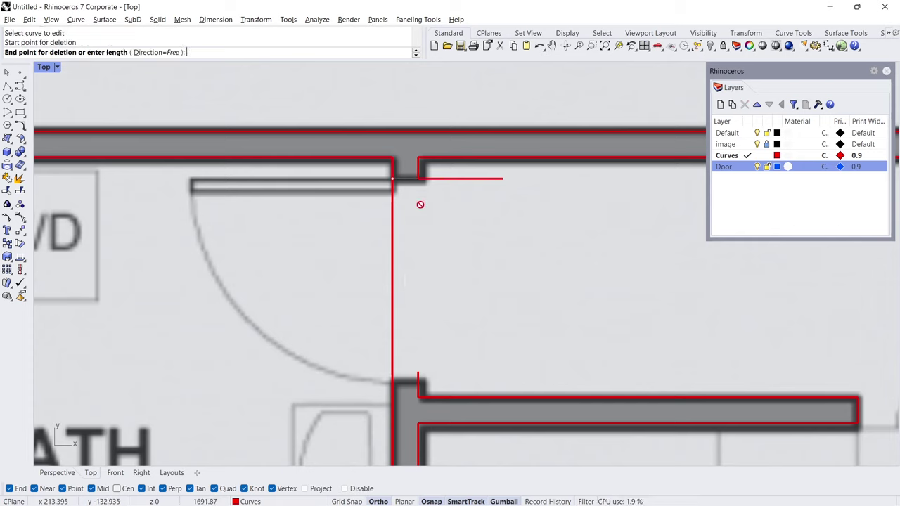
{"action": "left_click", "coordinate": [420, 370]}
{"action": "left_click", "coordinate": [472, 184]}
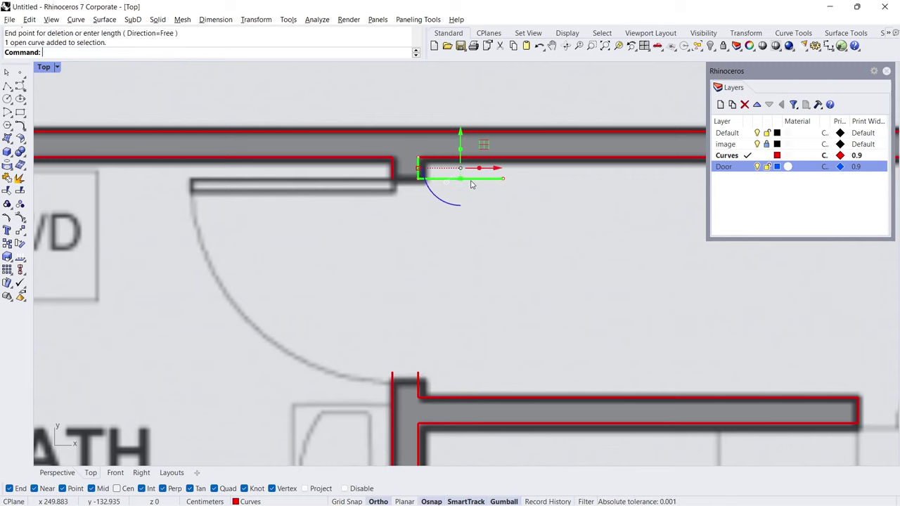
{"action": "key", "text": "Delete"}
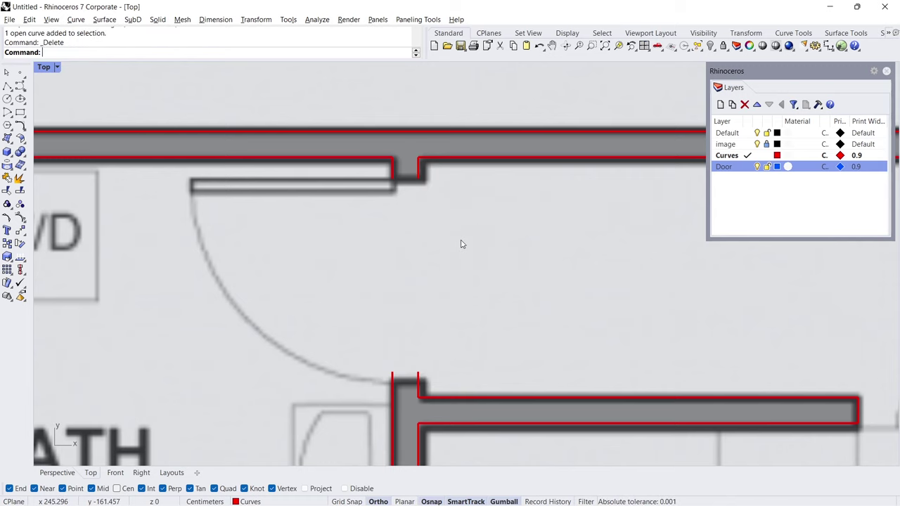
Close both cut wall ends at the bath door with short polylines joining the two wall lines.
{"action": "left_click", "coordinate": [7, 86]}
{"action": "left_click", "coordinate": [391, 180]}
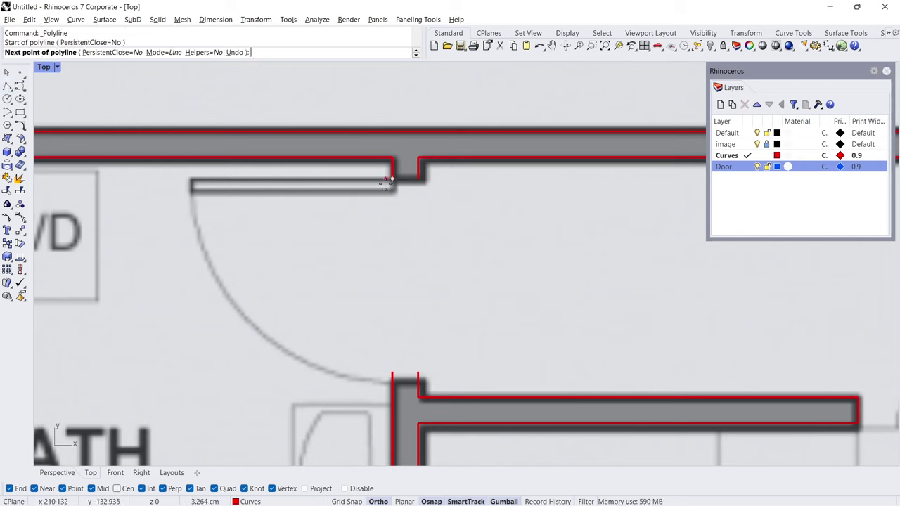
{"action": "left_click", "coordinate": [418, 184]}
{"action": "key", "text": "Return"}
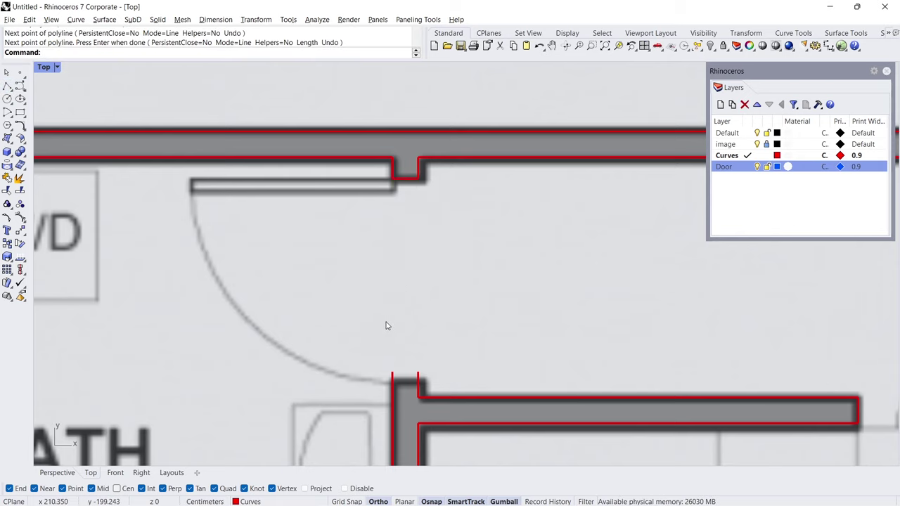
{"action": "key", "text": "Return"}
{"action": "left_click", "coordinate": [391, 373]}
{"action": "left_click", "coordinate": [419, 373]}
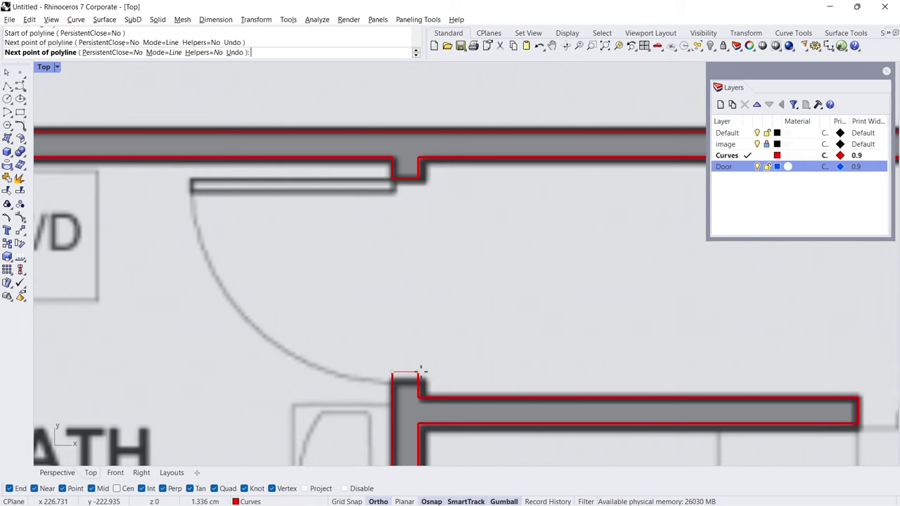
{"action": "key", "text": "Return"}
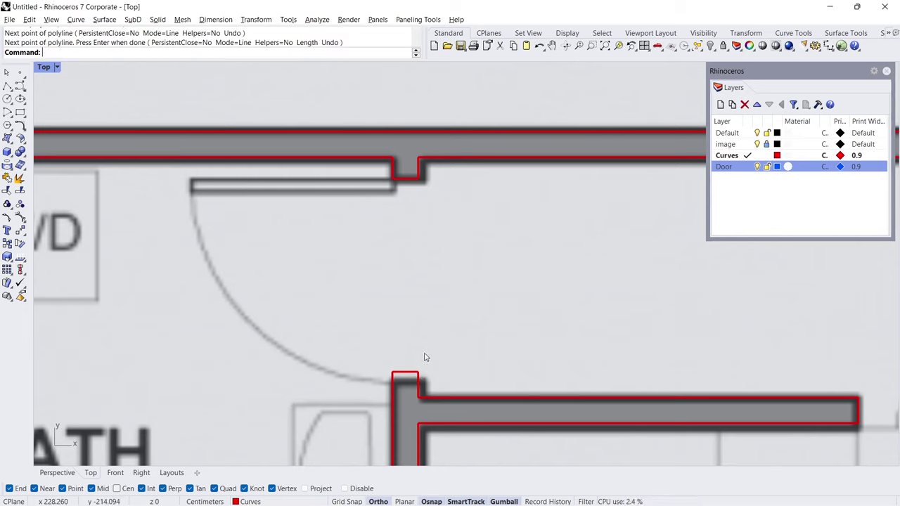
Move the lower wall end at the bath door, including the adjoining curve points, down by 5 cm.
{"action": "left_click", "coordinate": [419, 385]}
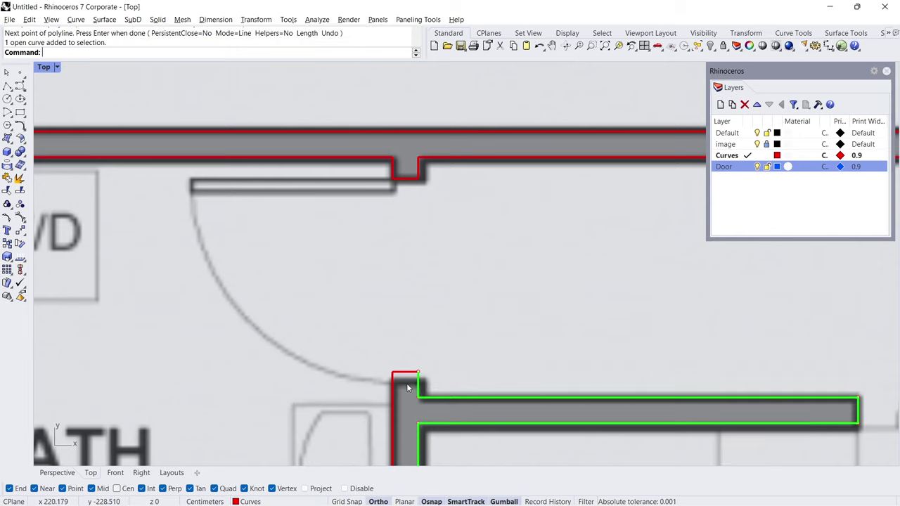
{"action": "left_click", "coordinate": [393, 387]}
{"action": "left_click_drag", "start_coordinate": [357, 351], "coordinate": [443, 387]}
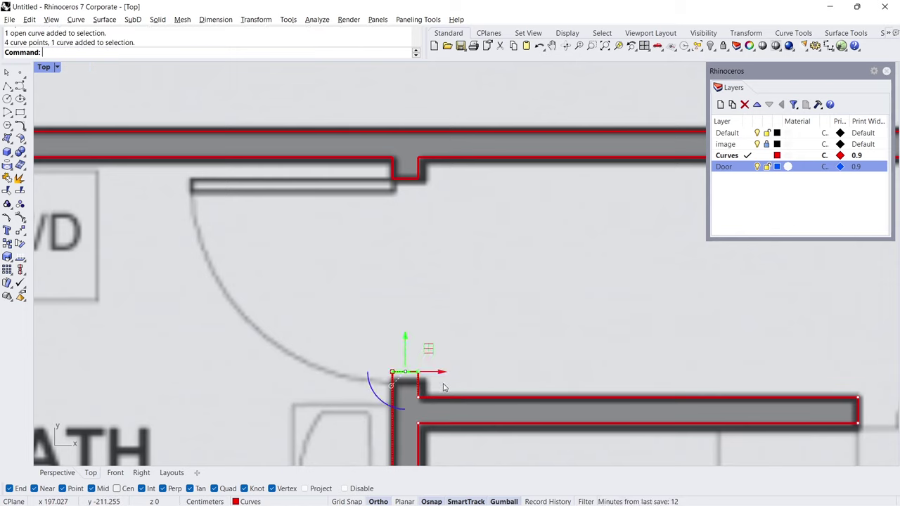
{"action": "left_click", "coordinate": [405, 337]}
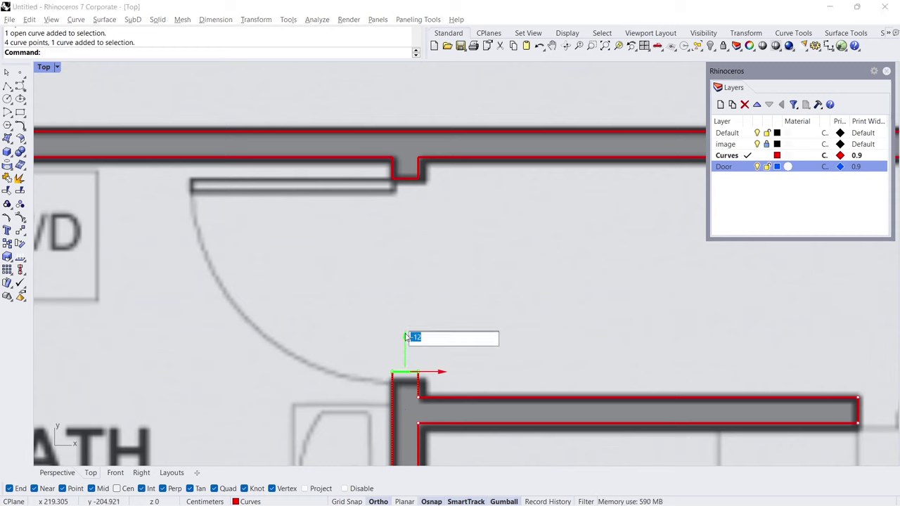
{"action": "type", "text": "-5"}
{"action": "key", "text": "Return"}
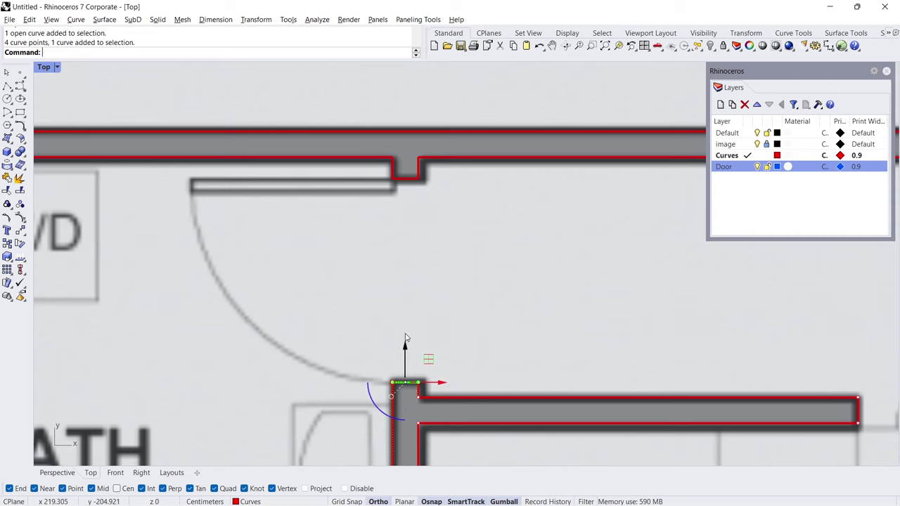
{"action": "key", "text": "Escape"}
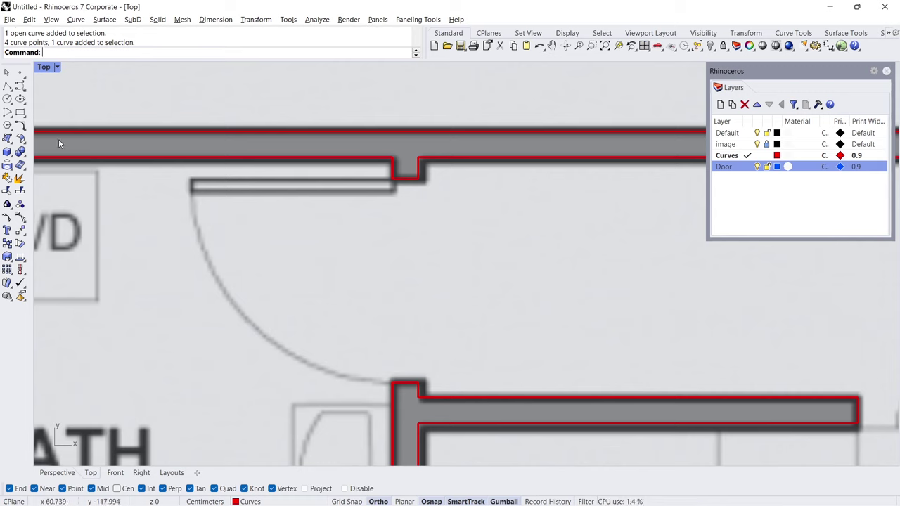
Make the Door layer current and draw the bath door leaf as a 95 by 5 cm rectangle extending into the bath from the upper jamb corner.
{"action": "left_click", "coordinate": [20, 114]}
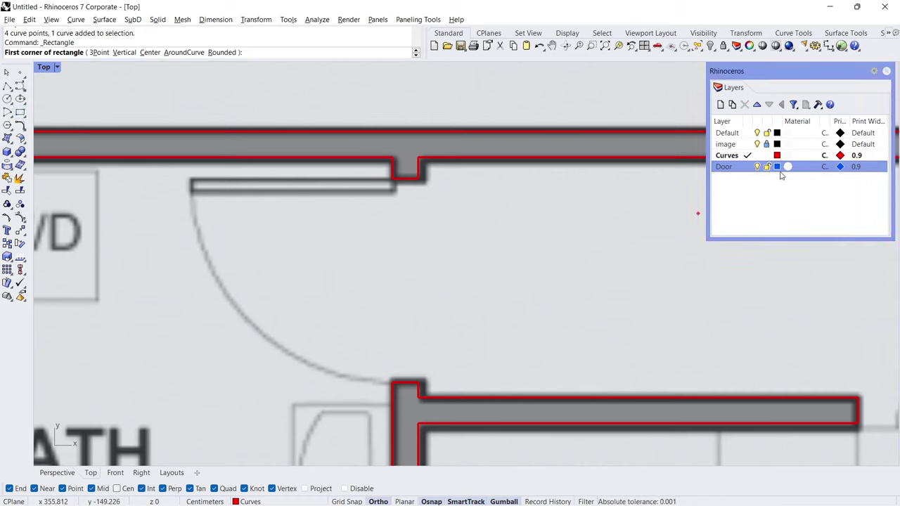
{"action": "left_click", "coordinate": [746, 167]}
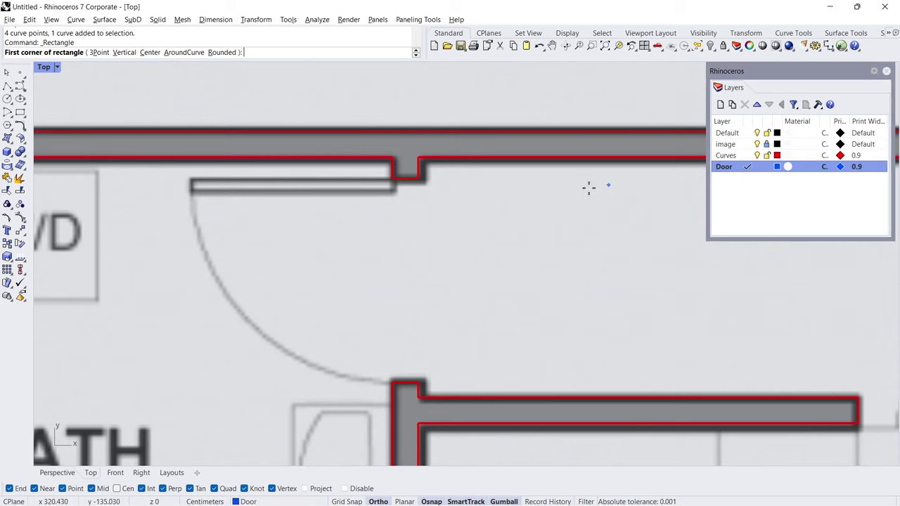
{"action": "left_click", "coordinate": [394, 184]}
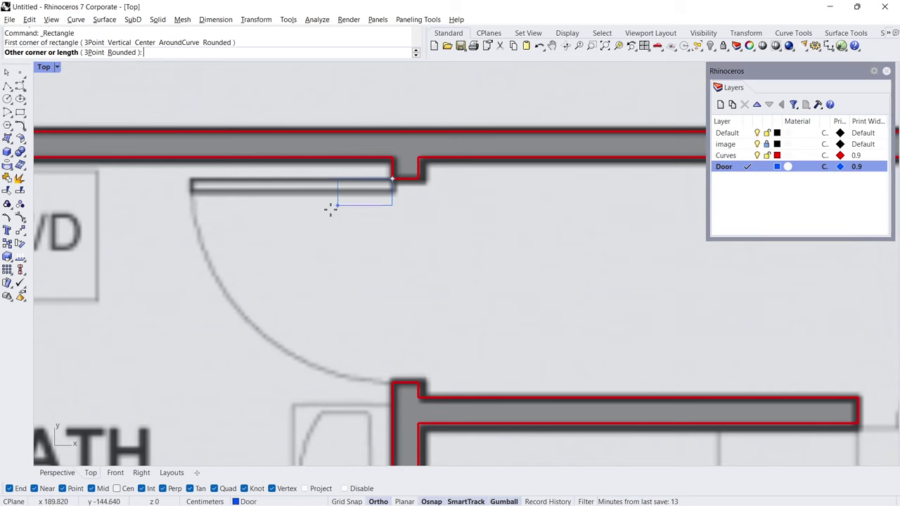
{"action": "type", "text": "-95"}
{"action": "key", "text": "Return"}
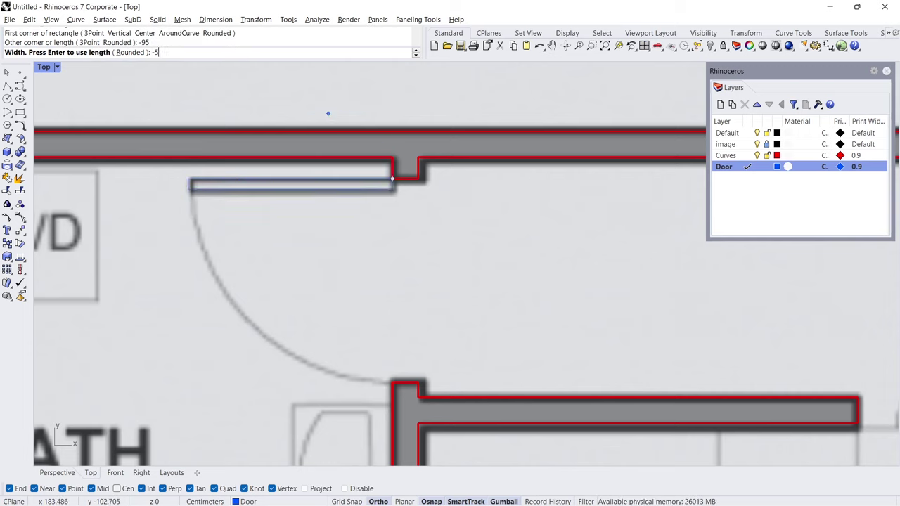
{"action": "type", "text": "-5"}
{"action": "key", "text": "Return"}
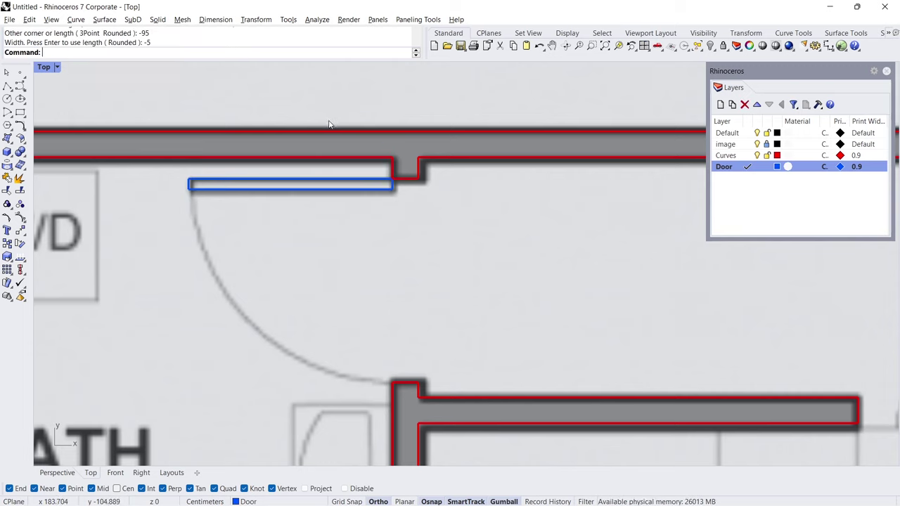
Draw the bath door's swing arc centred on the upper jamb corner, from the lower jamb corner to the leaf's free end.
{"action": "left_click", "coordinate": [7, 112]}
{"action": "left_click", "coordinate": [393, 181]}
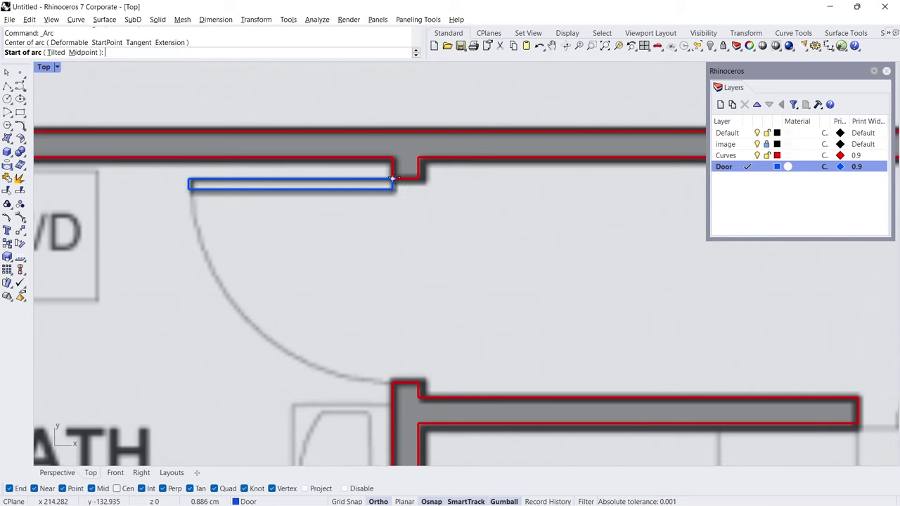
{"action": "left_click", "coordinate": [392, 382]}
{"action": "left_click", "coordinate": [216, 226]}
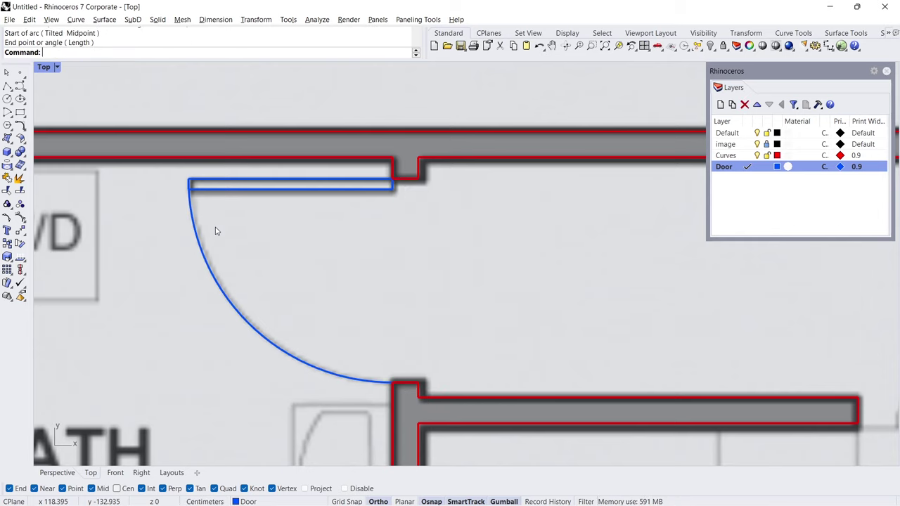
On the Curves layer, draw a guide polyline from the kitchen wall's inner corner, 130 cm down the slanted porch wall and horizontally into the living room.
{"action": "scroll", "coordinate": [250, 226], "scroll_direction": "down", "scroll_amount": 5}
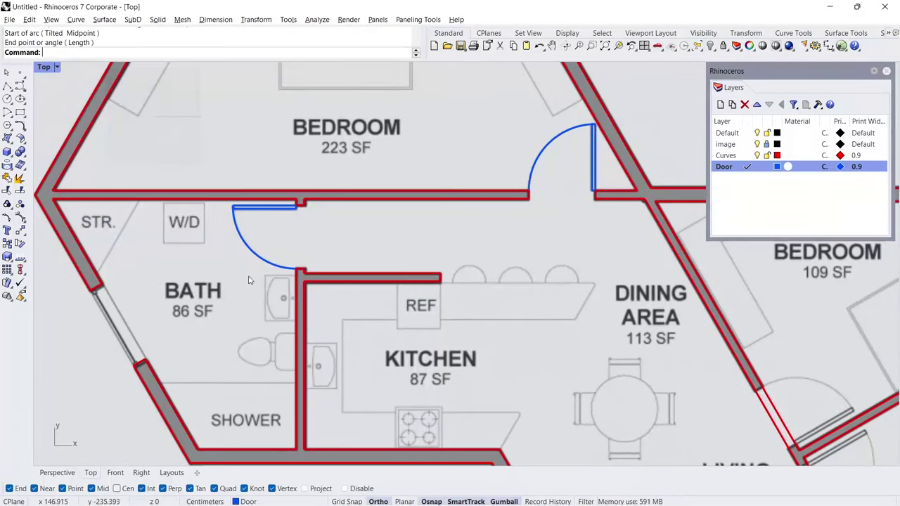
{"action": "right_click_drag", "start_coordinate": [513, 370], "coordinate": [333, 148]}
{"action": "scroll", "coordinate": [373, 344], "scroll_direction": "up", "scroll_amount": 5}
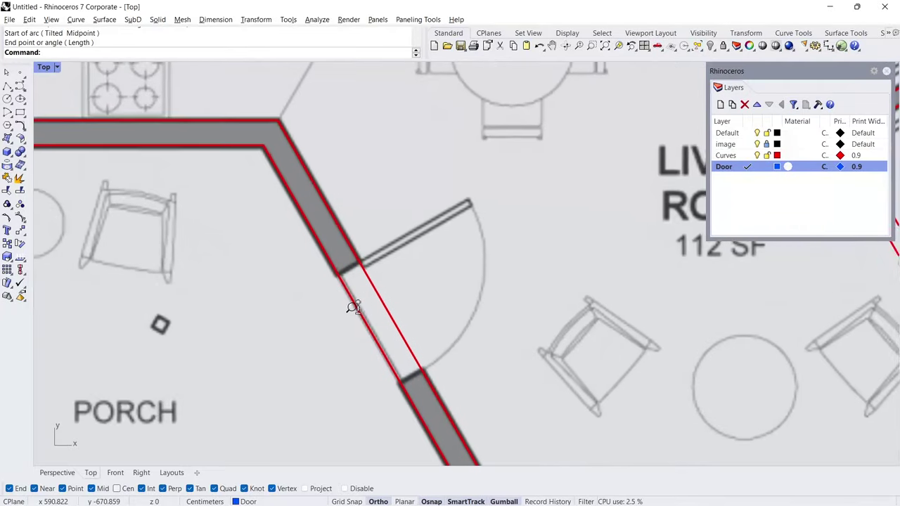
{"action": "left_click", "coordinate": [733, 165]}
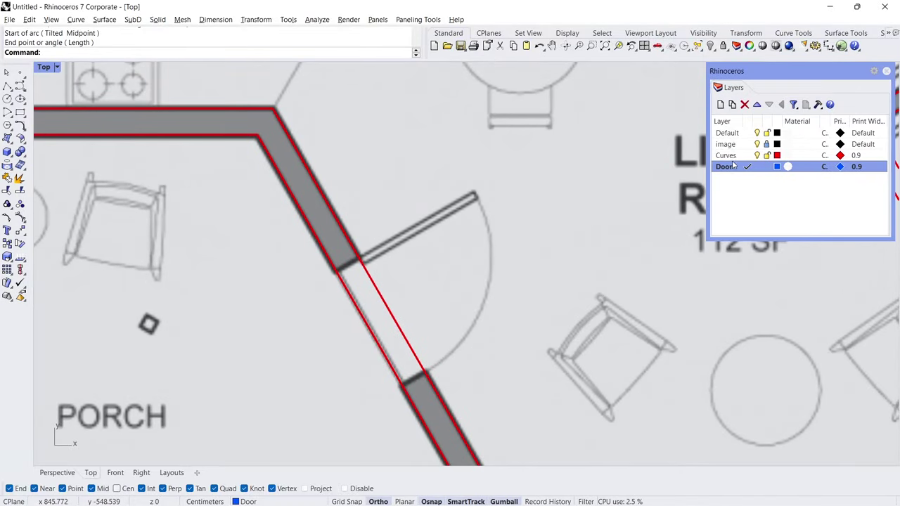
{"action": "left_click", "coordinate": [747, 156]}
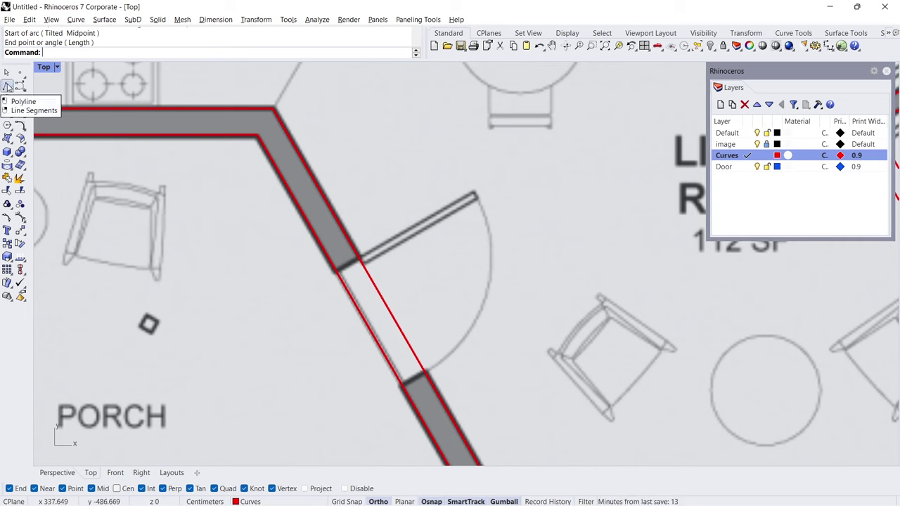
{"action": "left_click", "coordinate": [7, 85]}
{"action": "left_click", "coordinate": [273, 109]}
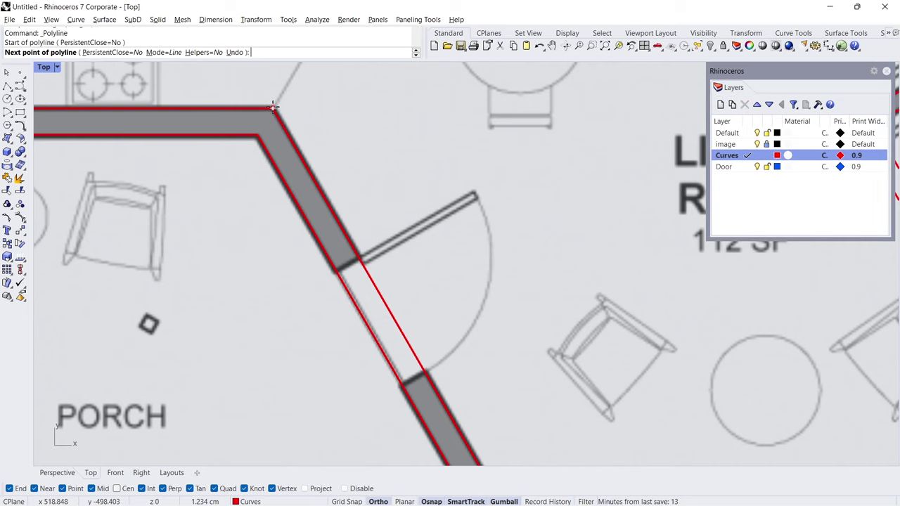
{"action": "type", "text": "130"}
{"action": "key", "text": "Return"}
{"action": "left_click", "coordinate": [360, 258]}
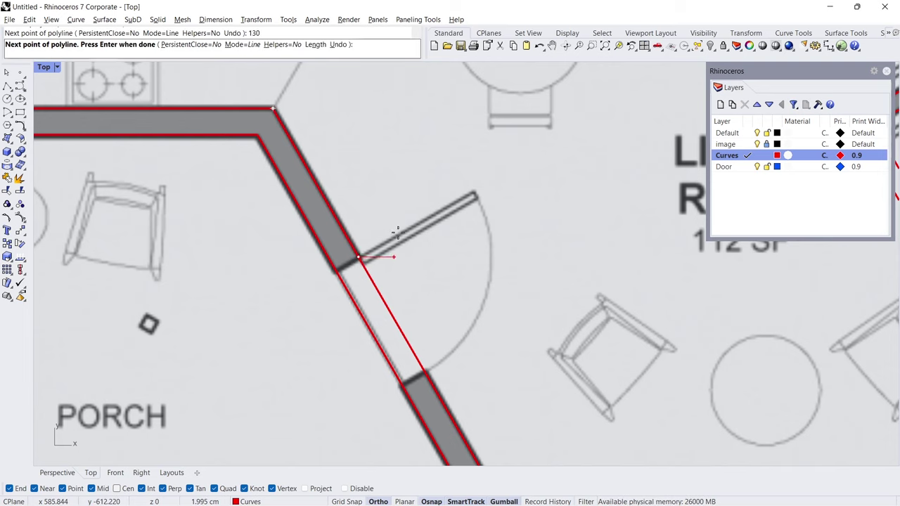
{"action": "left_click", "coordinate": [457, 228]}
{"action": "key", "text": "Return"}
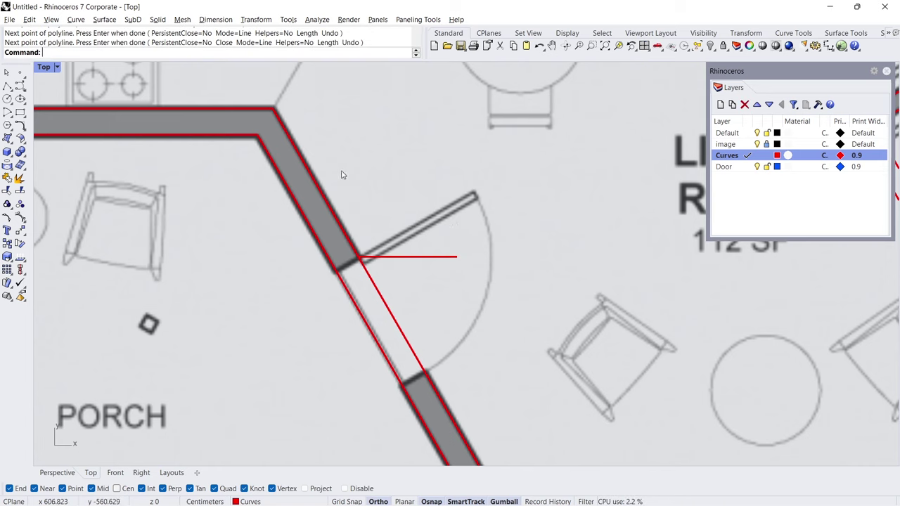
Delete a 100 cm stretch of the living-room-side wall curve at the porch door, starting from the guide's upper jamb corner.
{"action": "left_click", "coordinate": [25, 131]}
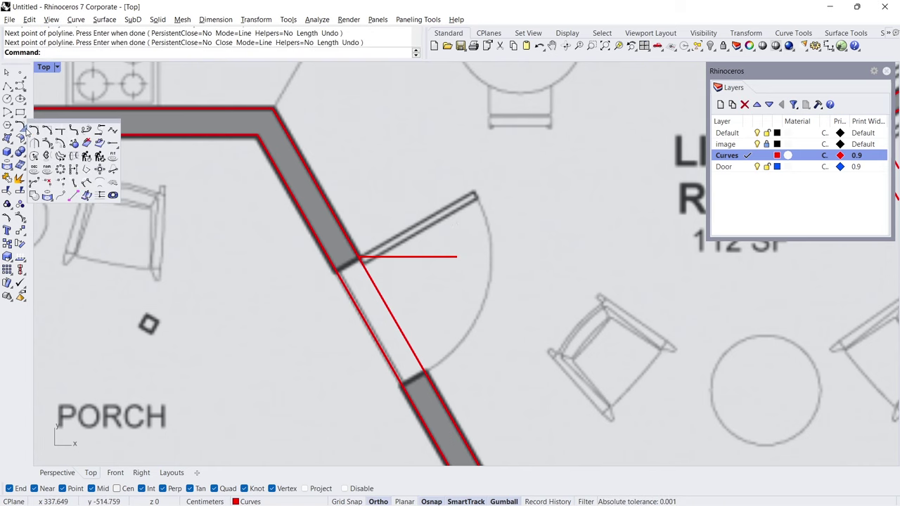
{"action": "left_click", "coordinate": [50, 185]}
{"action": "left_click", "coordinate": [378, 285]}
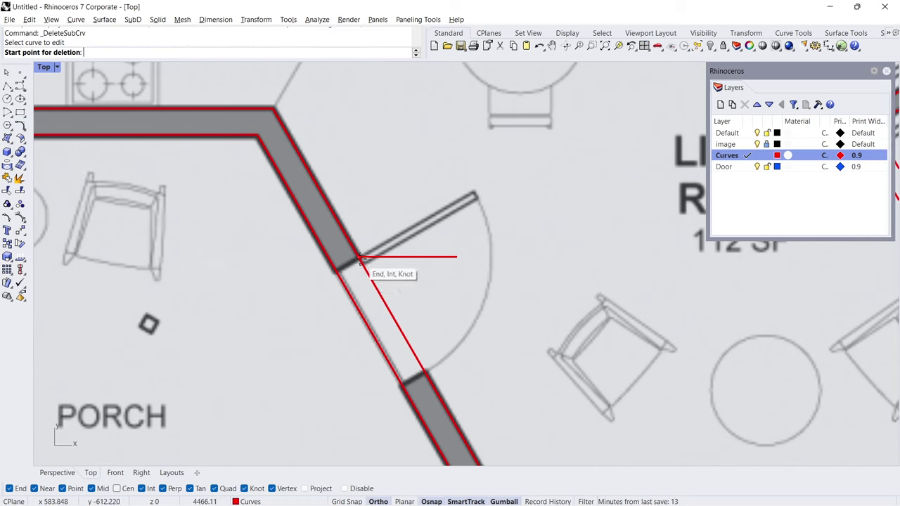
{"action": "left_click", "coordinate": [360, 258]}
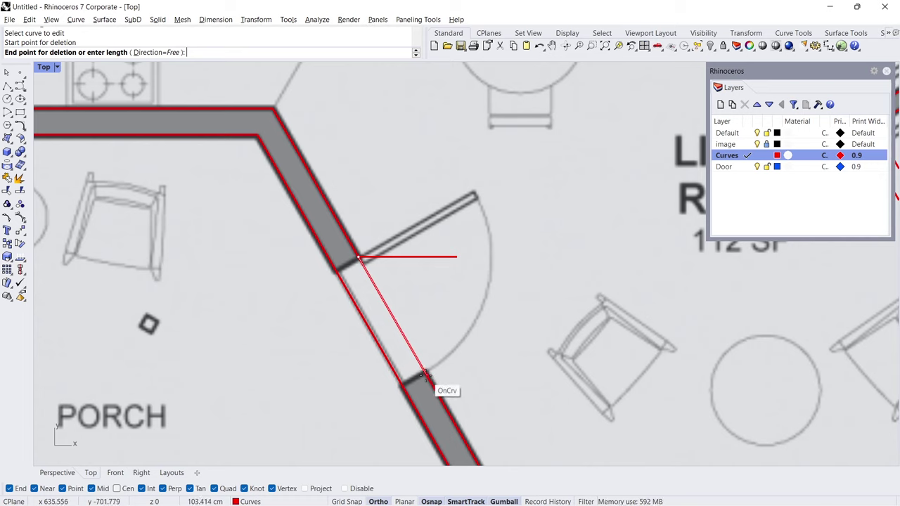
{"action": "type", "text": "100"}
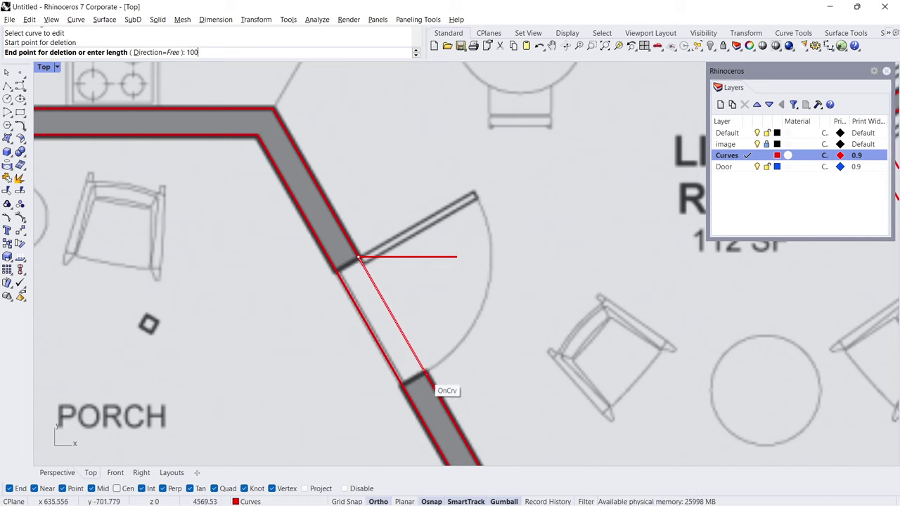
{"action": "key", "text": "Return"}
{"action": "key", "text": "Escape"}
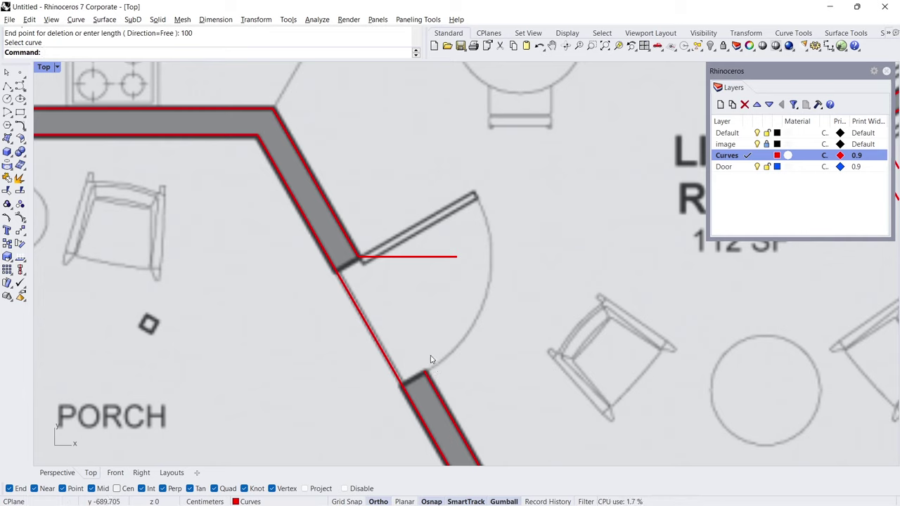
Delete the matching stretch of the porch-side wall curve across the door opening and remove the leftover guide polyline.
{"action": "key", "text": "Return"}
{"action": "left_click", "coordinate": [350, 298]}
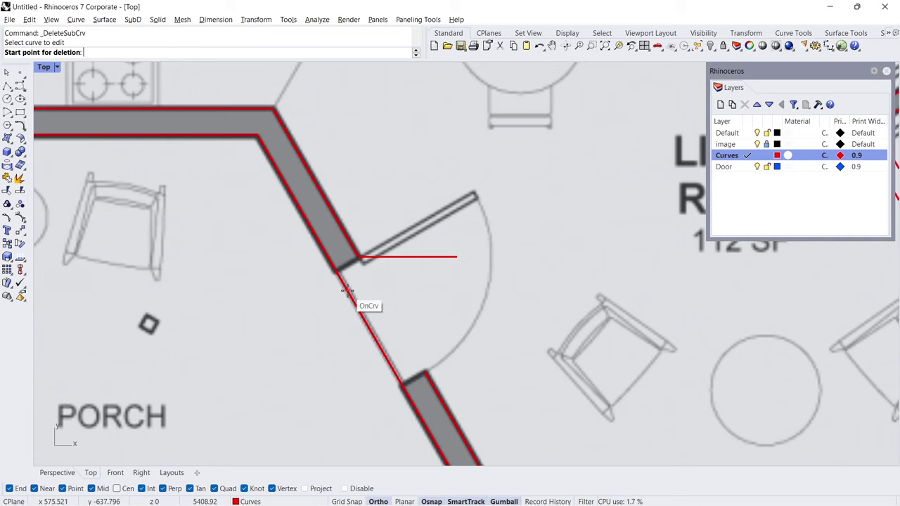
{"action": "left_click", "coordinate": [359, 266]}
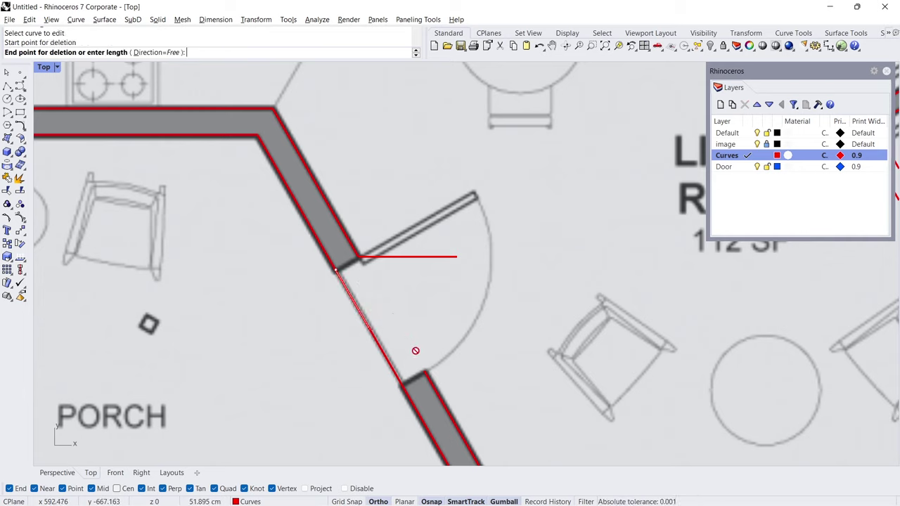
{"action": "left_click", "coordinate": [426, 375]}
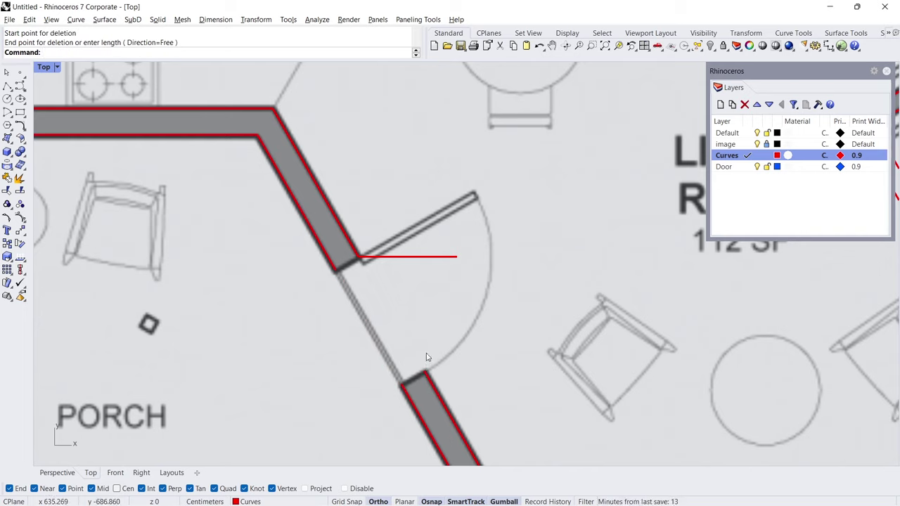
{"action": "left_click_drag", "start_coordinate": [422, 322], "coordinate": [385, 223]}
{"action": "key", "text": "Delete"}
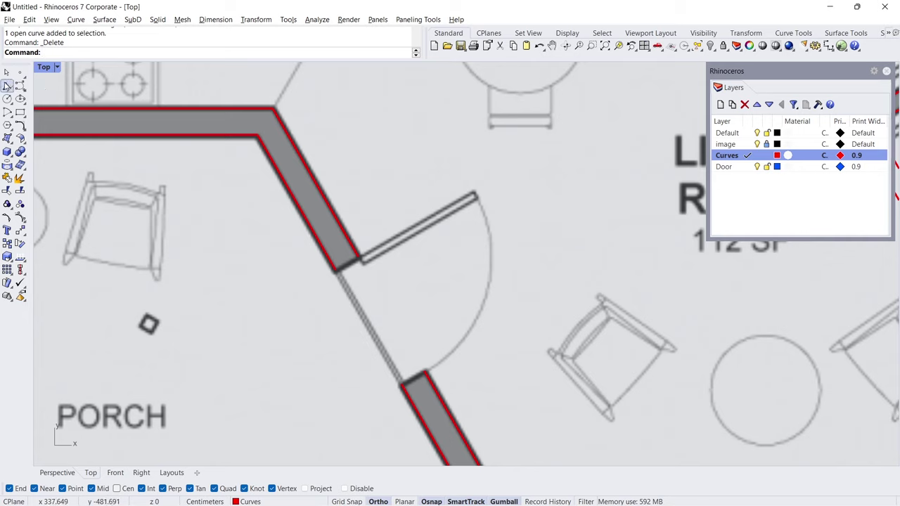
Close both wall ends at the porch door opening with short lines joining the inner and outer wall curves.
{"action": "left_click", "coordinate": [7, 85]}
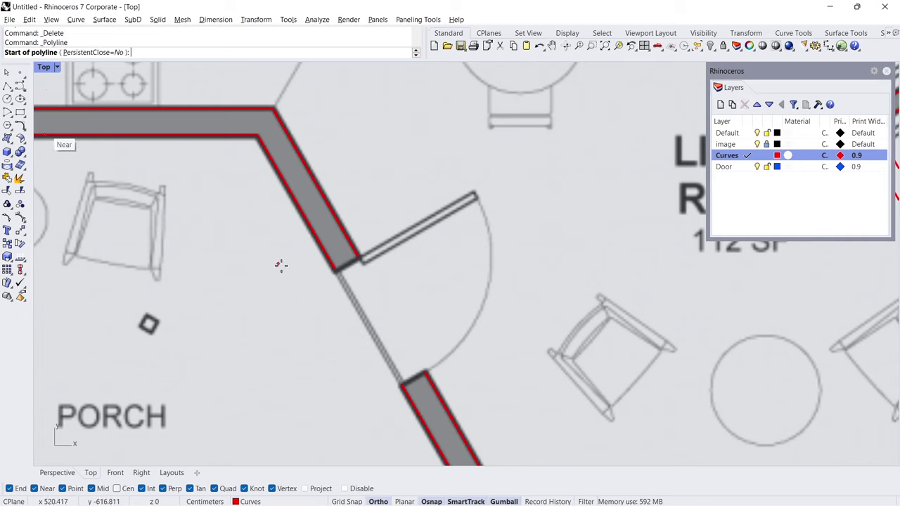
{"action": "left_click", "coordinate": [336, 268]}
{"action": "left_click", "coordinate": [359, 259]}
{"action": "key", "text": "Return"}
{"action": "key", "text": "Return"}
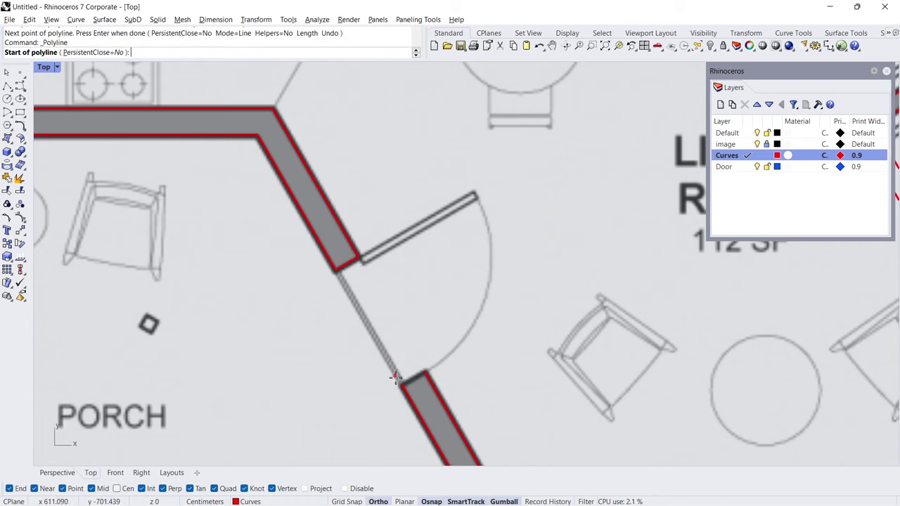
{"action": "left_click", "coordinate": [398, 381]}
{"action": "left_click", "coordinate": [423, 372]}
{"action": "key", "text": "Return"}
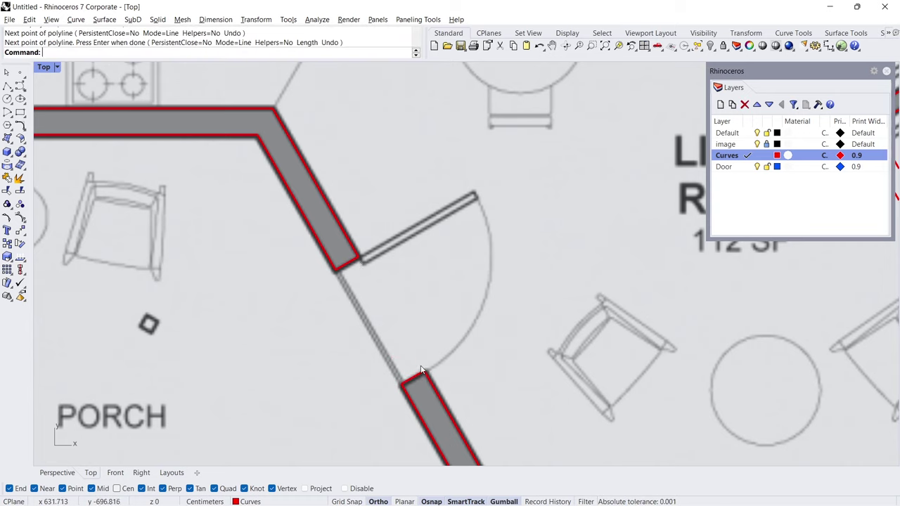
On the Door layer, draw the porch door leaf as a 100 by 5 cm horizontal rectangle below the upper jamb corner, extending into the living room.
{"action": "left_click", "coordinate": [21, 112]}
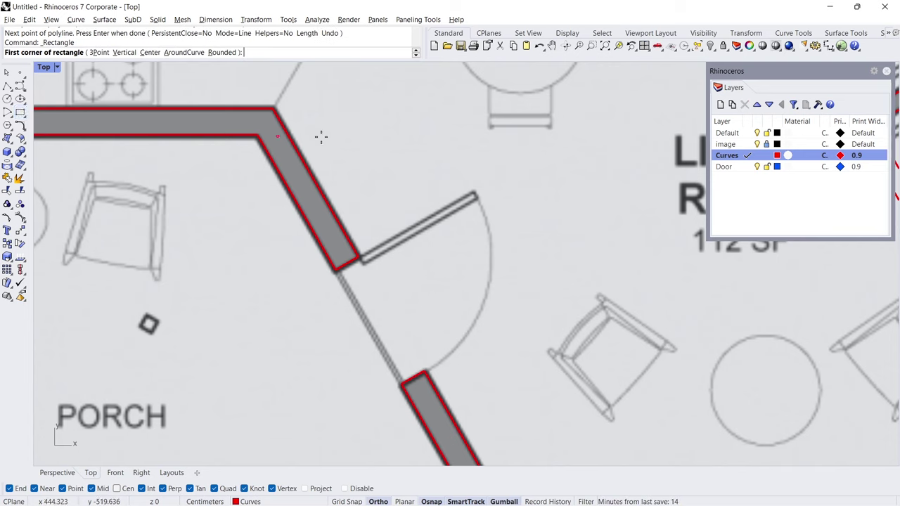
{"action": "left_click", "coordinate": [745, 171]}
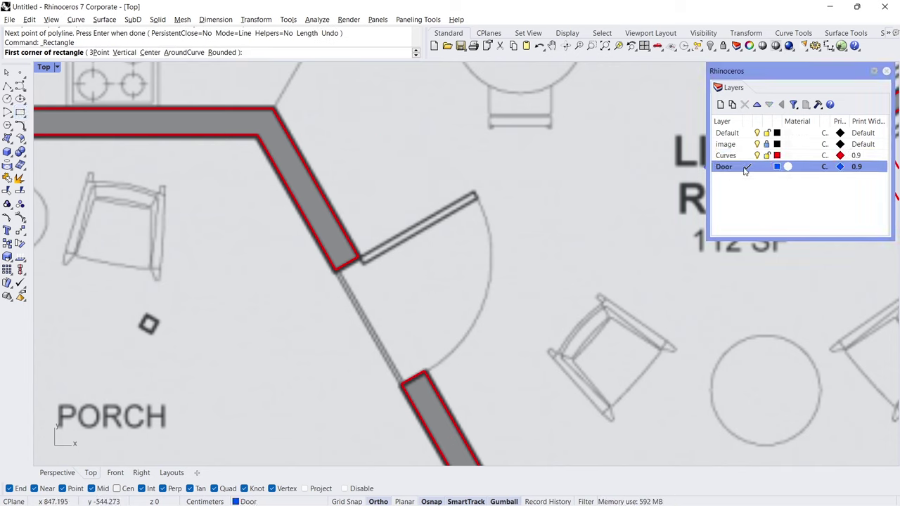
{"action": "left_click", "coordinate": [363, 256]}
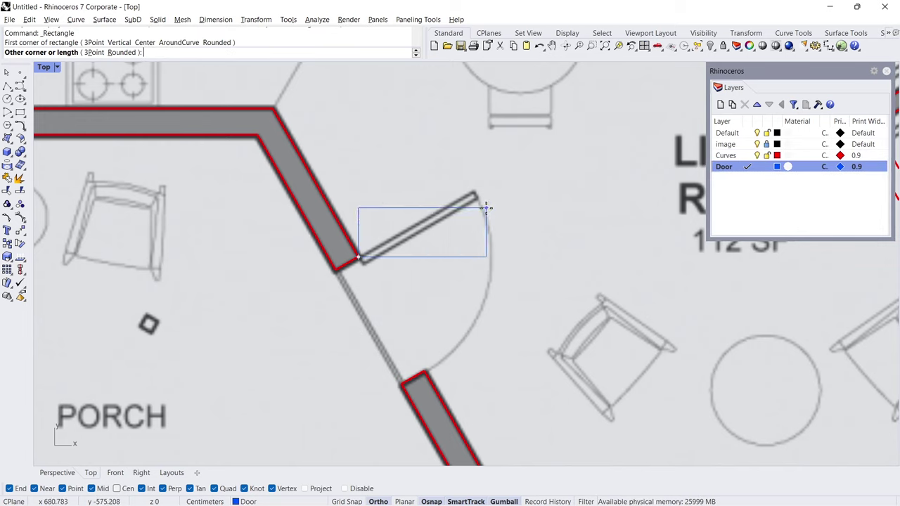
{"action": "type", "text": "100"}
{"action": "key", "text": "Return"}
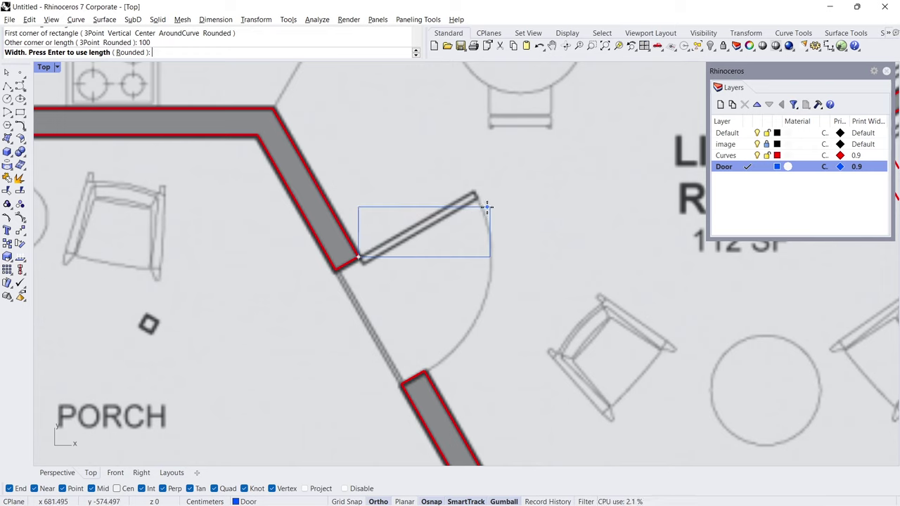
{"action": "type", "text": "-5"}
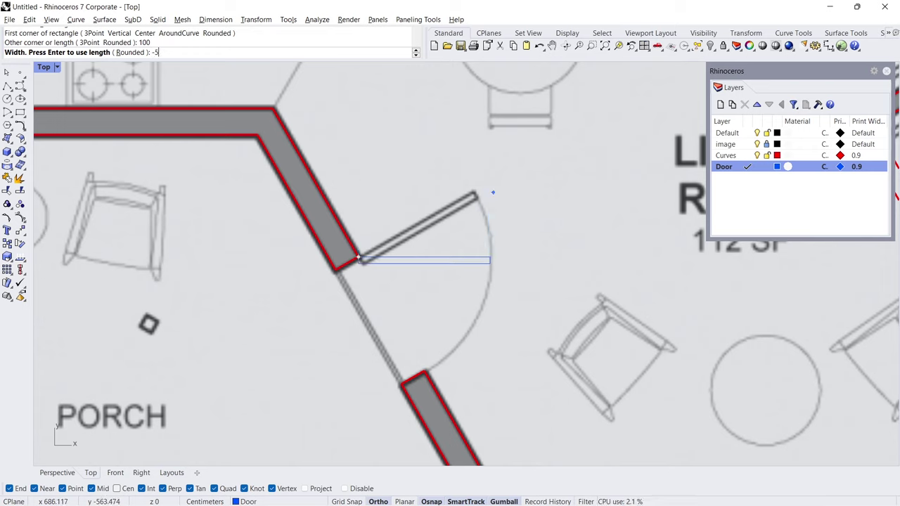
{"action": "key", "text": "Return"}
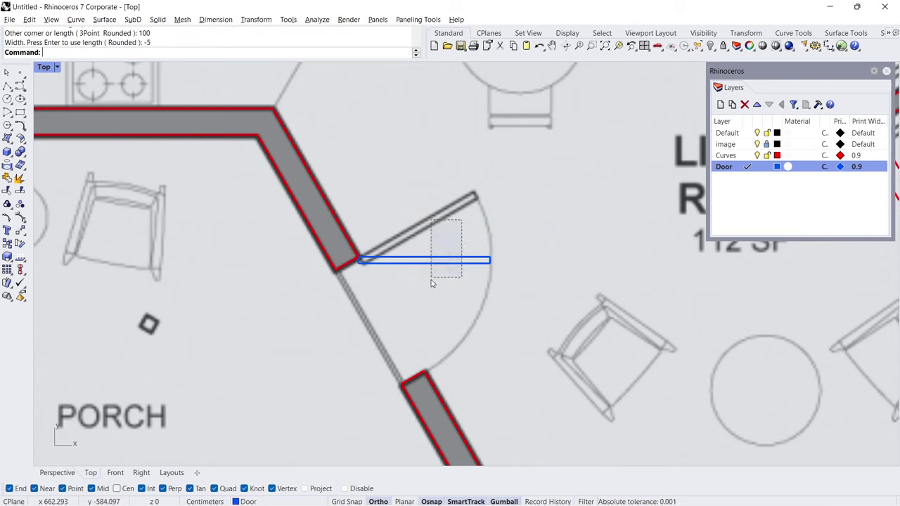
Rotate the porch door leaf 30 degrees counterclockwise about the upper jamb corner to match the floor plan.
{"action": "left_click", "coordinate": [427, 261]}
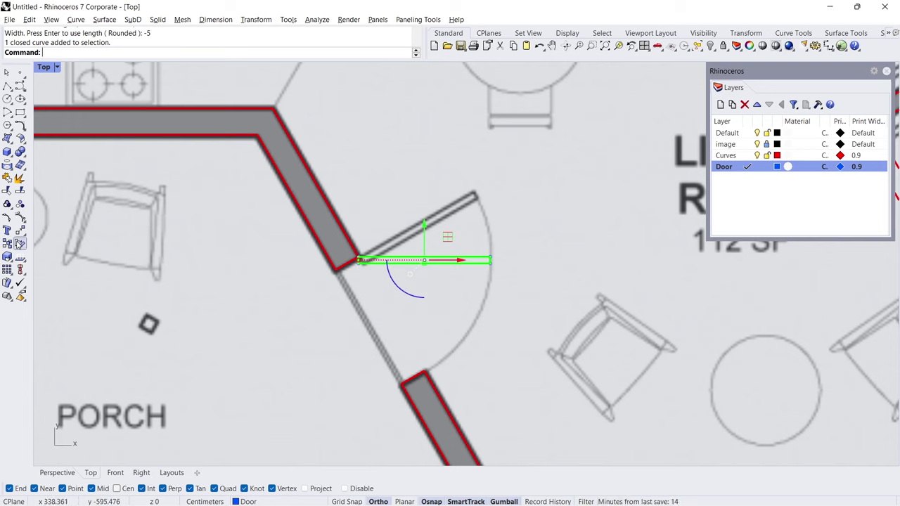
{"action": "left_click", "coordinate": [20, 243]}
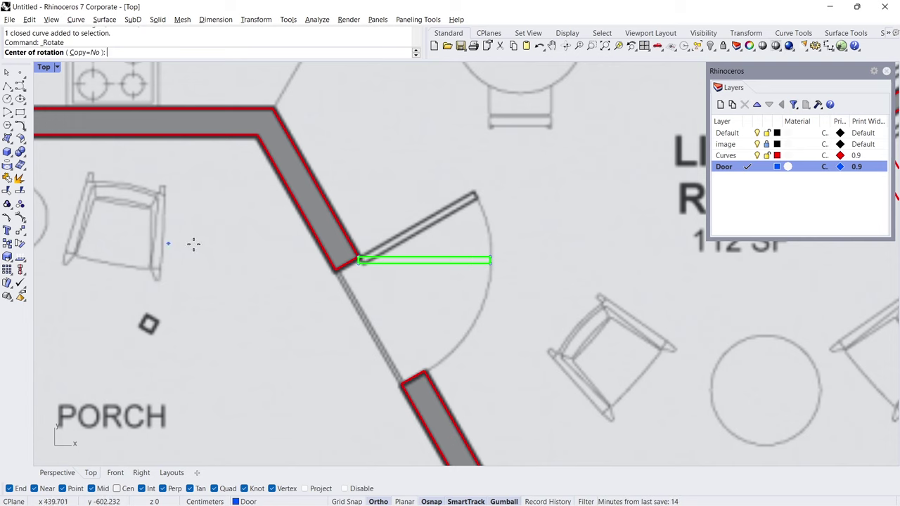
{"action": "left_click", "coordinate": [362, 259]}
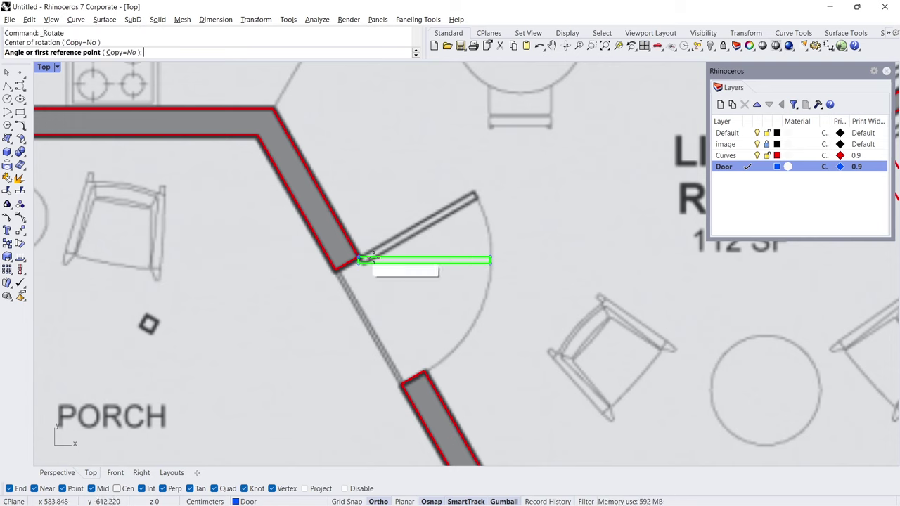
{"action": "left_click", "coordinate": [473, 258]}
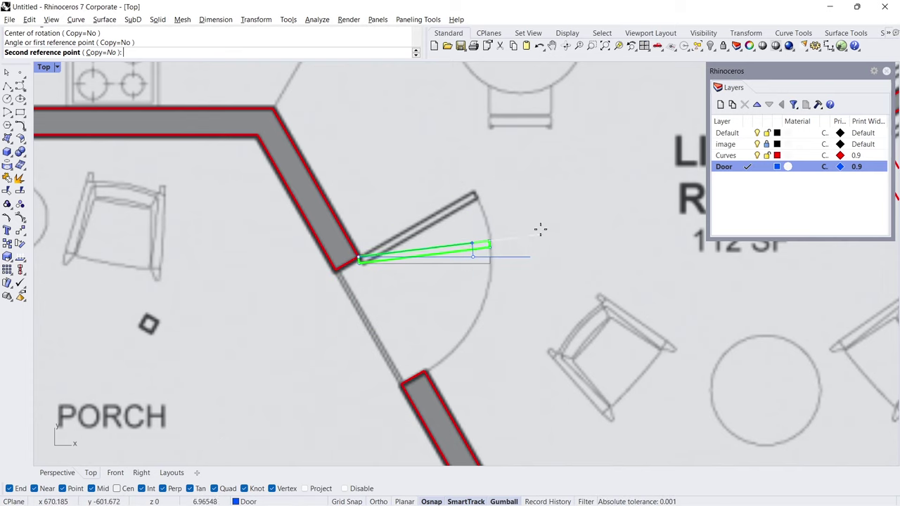
{"action": "type", "text": "30"}
{"action": "key", "text": "Return"}
{"action": "key", "text": "Escape"}
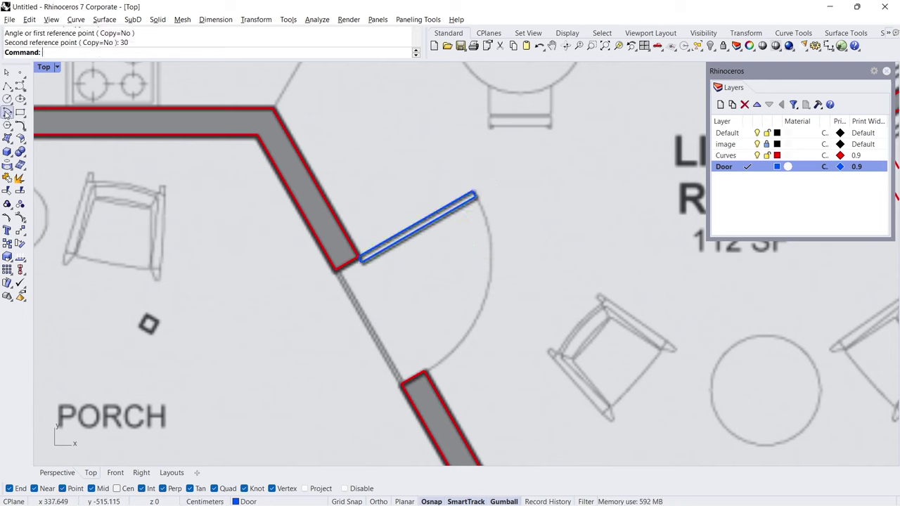
Draw the porch door's swing arc centred on the upper jamb corner, from the lower jamb corner to the leaf's free end.
{"action": "left_click", "coordinate": [7, 113]}
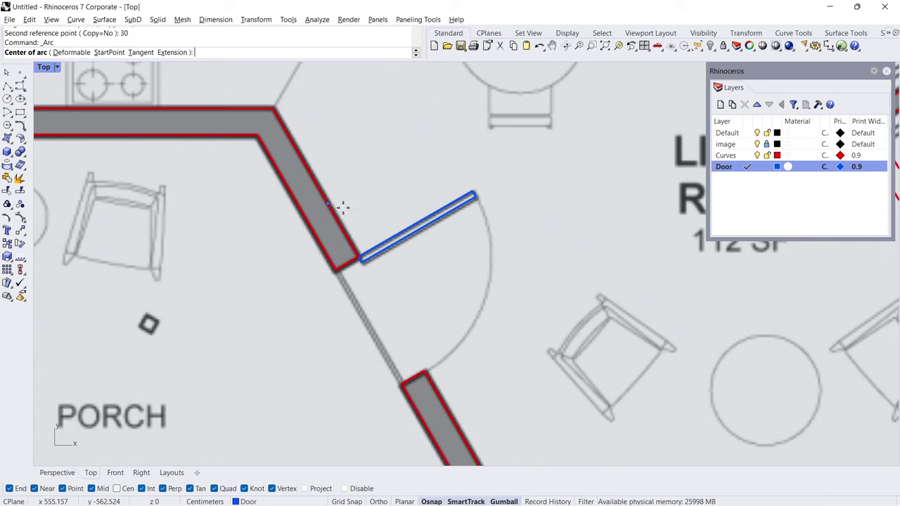
{"action": "left_click", "coordinate": [358, 257]}
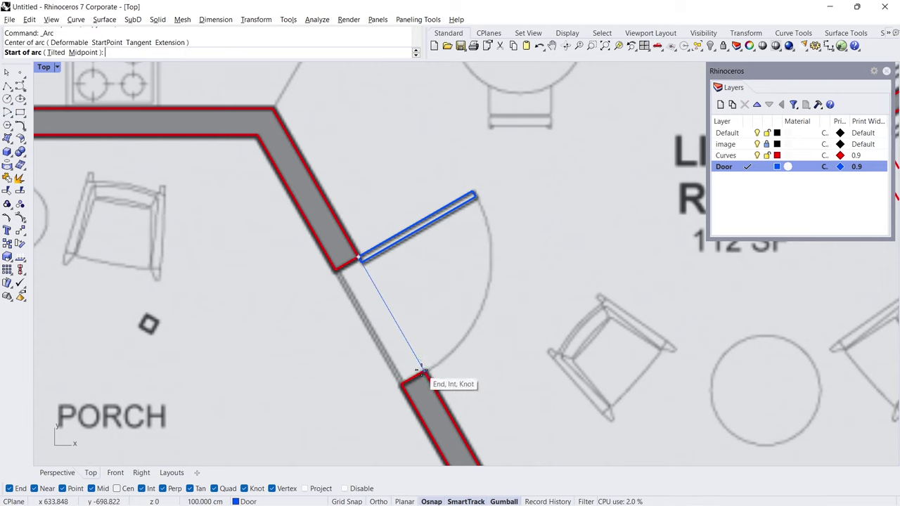
{"action": "left_click", "coordinate": [424, 371]}
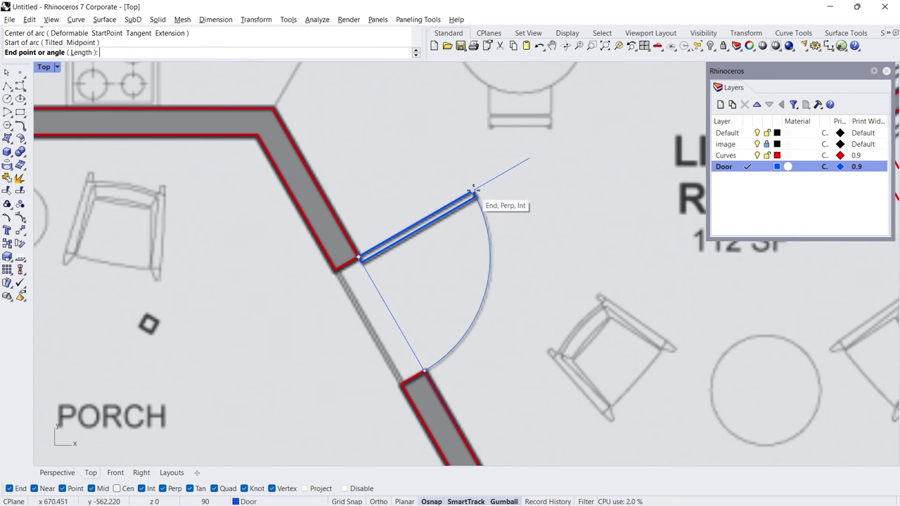
{"action": "left_click", "coordinate": [481, 196]}
On the Curves layer, draw a guide polyline from the house's lower-right outer corner, 165 cm along the bottom wall and vertically downward.
{"action": "scroll", "coordinate": [479, 217], "scroll_direction": "down", "scroll_amount": 5}
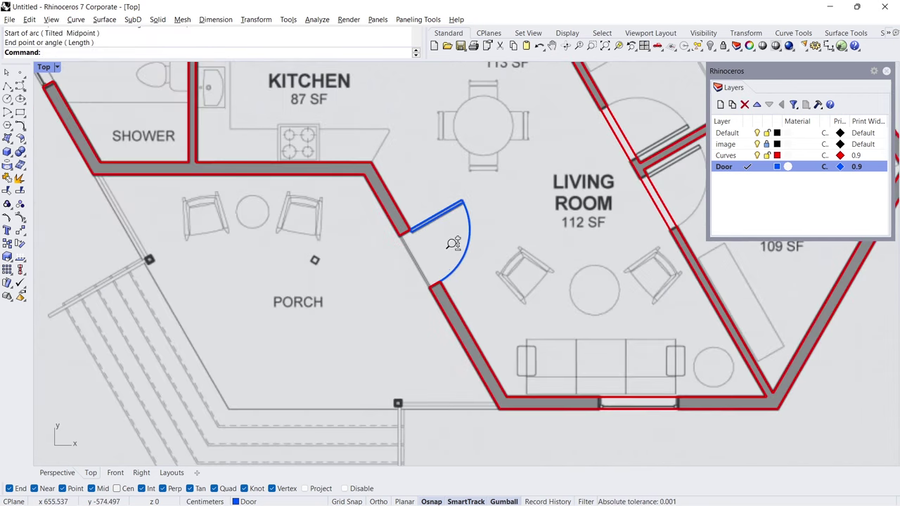
{"action": "right_click_drag", "start_coordinate": [593, 275], "coordinate": [390, 246]}
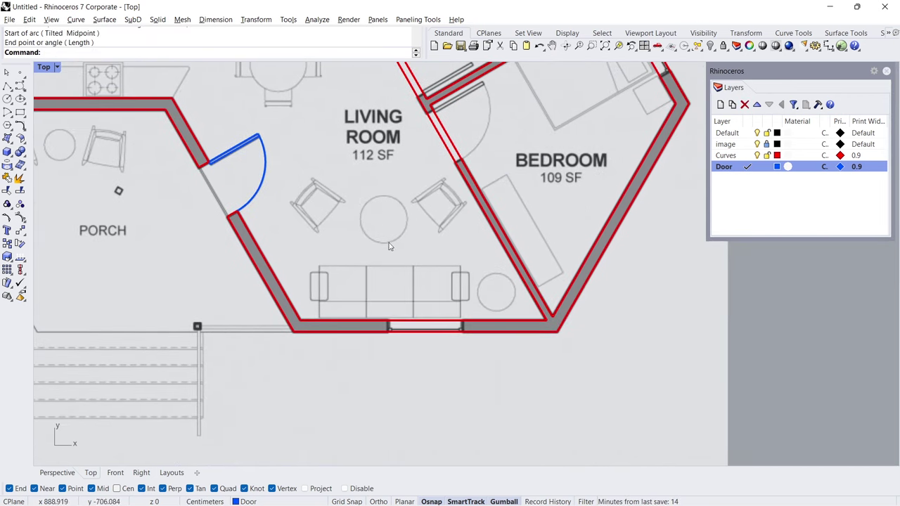
{"action": "scroll", "coordinate": [423, 332], "scroll_direction": "up", "scroll_amount": 7}
{"action": "right_click_drag", "start_coordinate": [438, 275], "coordinate": [368, 283]}
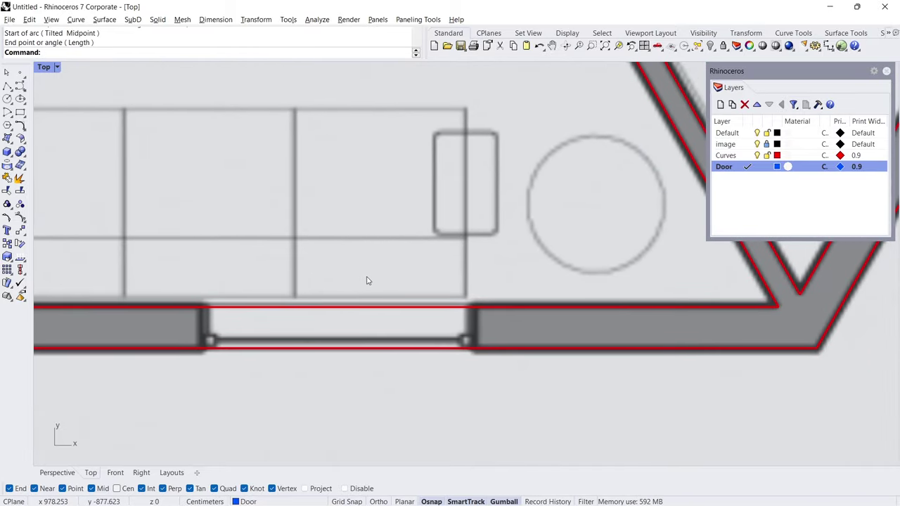
{"action": "left_click", "coordinate": [747, 155]}
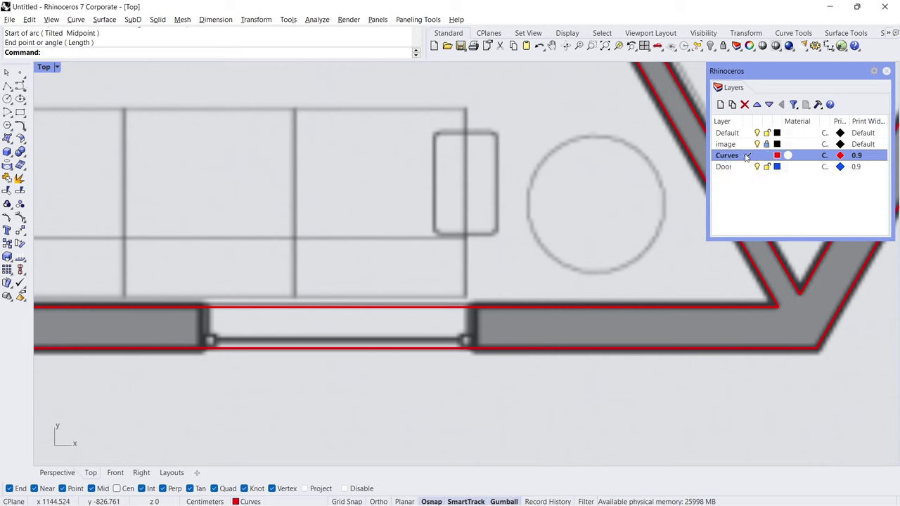
{"action": "left_click", "coordinate": [8, 85]}
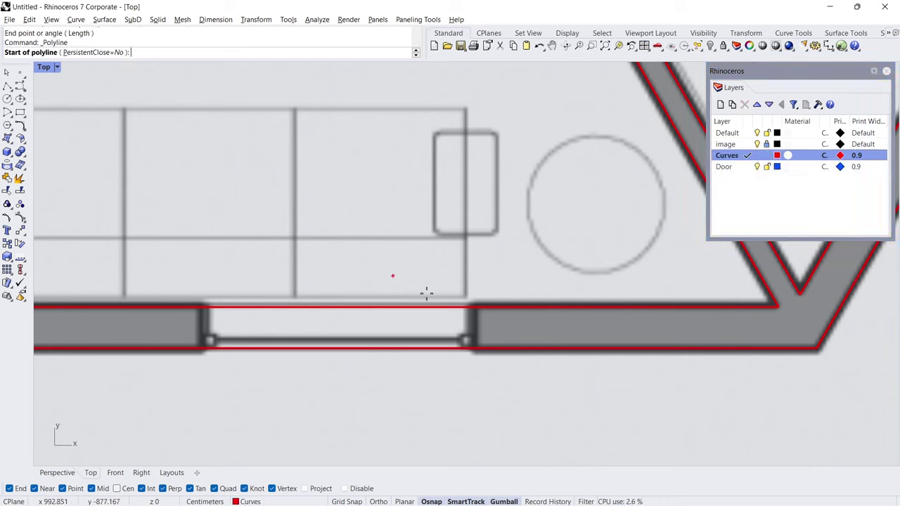
{"action": "left_click", "coordinate": [813, 347]}
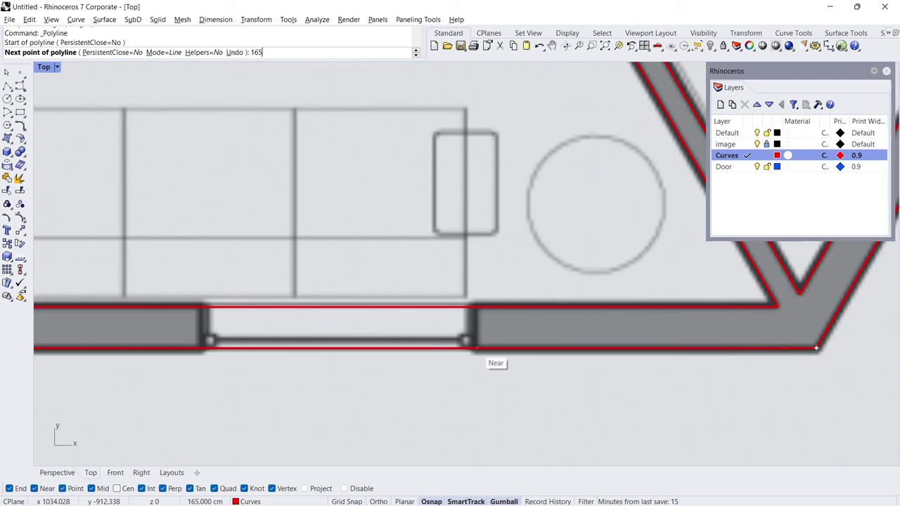
{"action": "type", "text": "165"}
{"action": "key", "text": "Return"}
{"action": "left_click", "coordinate": [475, 346]}
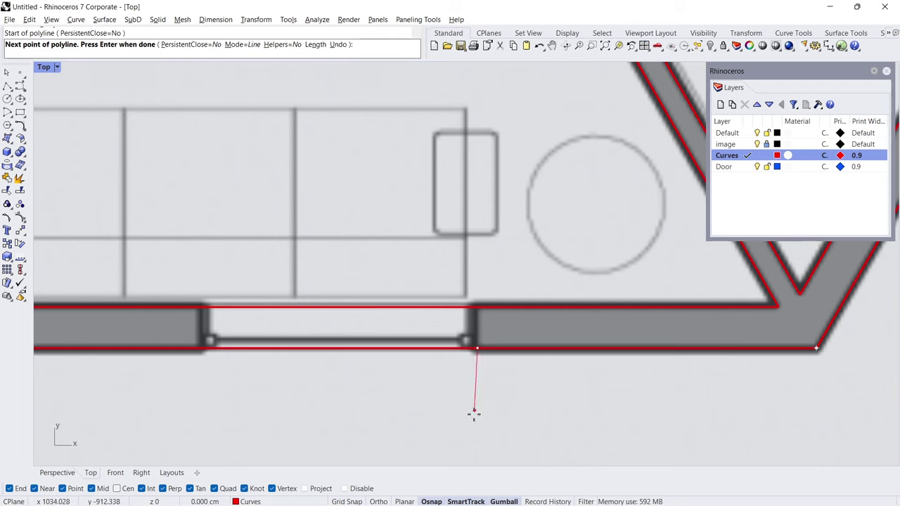
{"action": "left_click", "coordinate": [477, 432], "text": "shift"}
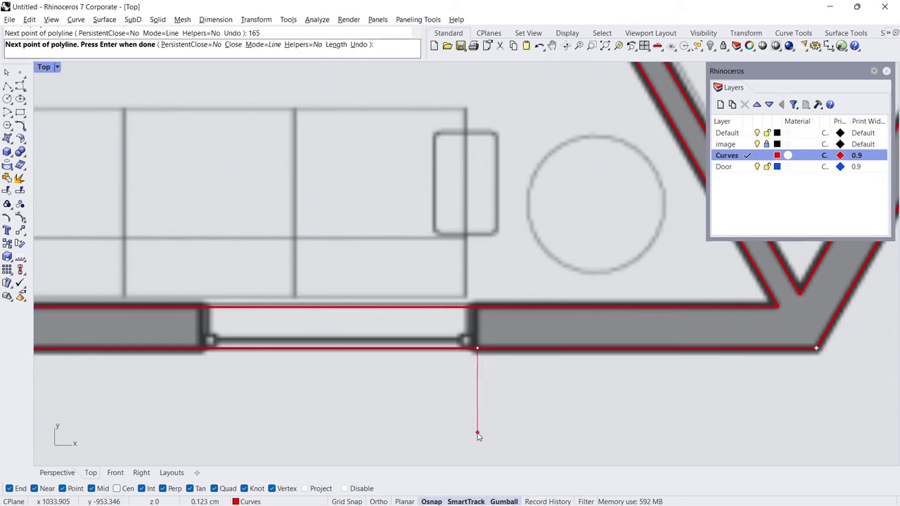
{"action": "key", "text": "Return"}
Cut a 130 cm opening in the living room's inner bottom wall line, starting directly above the guide polyline and running left.
{"action": "left_click", "coordinate": [23, 132]}
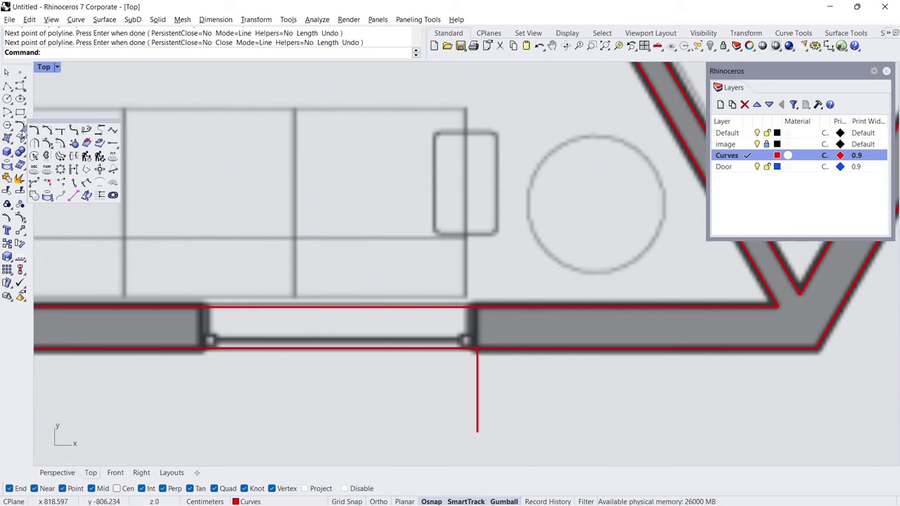
{"action": "left_click", "coordinate": [46, 184]}
{"action": "left_click", "coordinate": [357, 306]}
{"action": "left_click", "coordinate": [477, 348]}
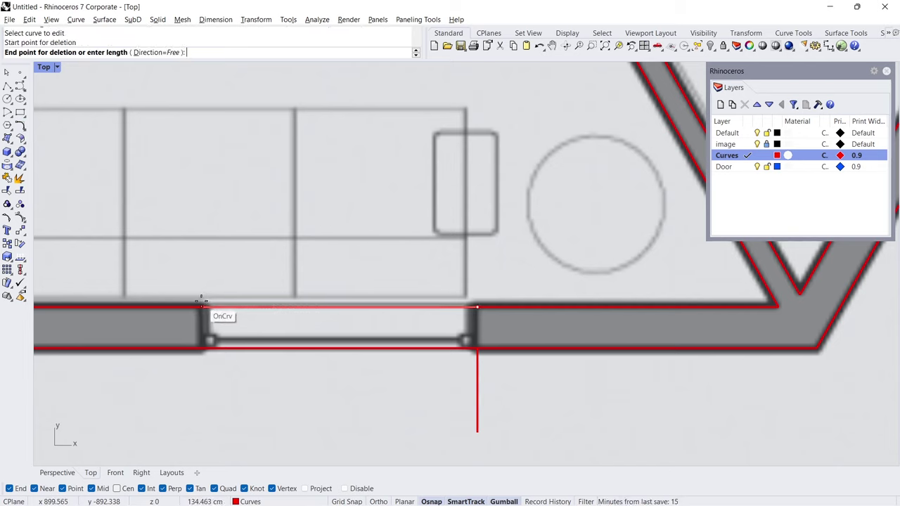
{"action": "type", "text": "130"}
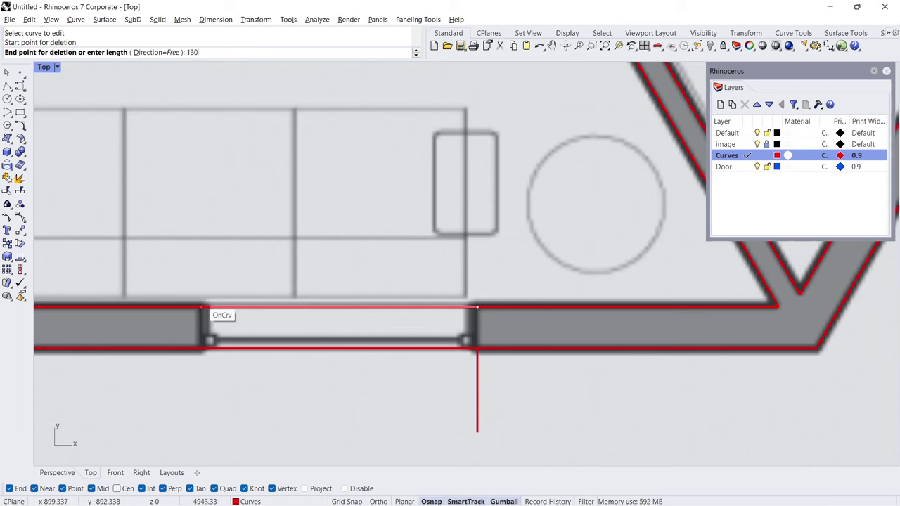
{"action": "key", "text": "Return"}
{"action": "key", "text": "Return"}
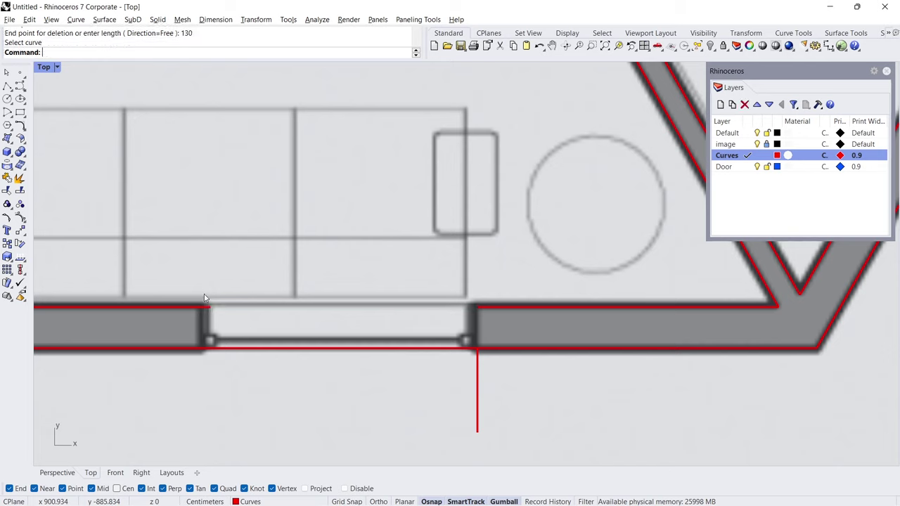
Remove the outer bottom wall line between the guide and the point below the inner cut's left end, and delete the guide polyline.
{"action": "key", "text": "Return"}
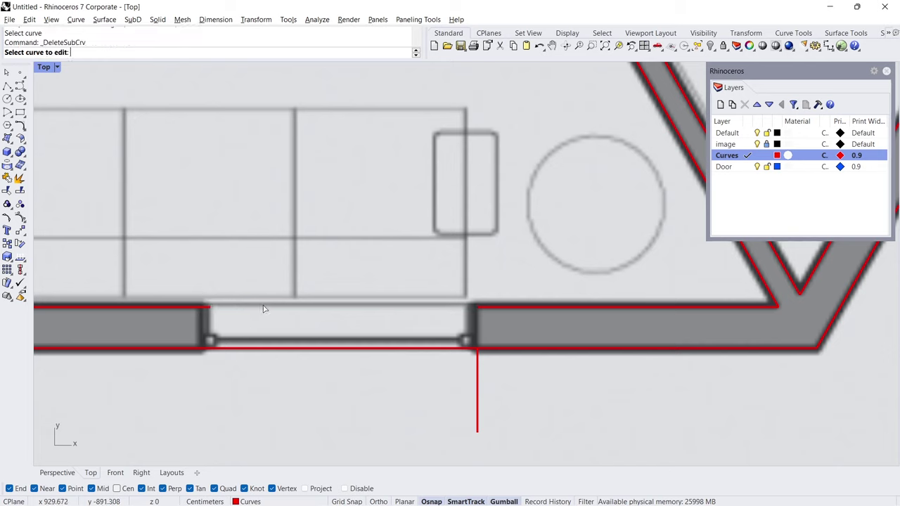
{"action": "left_click", "coordinate": [276, 348]}
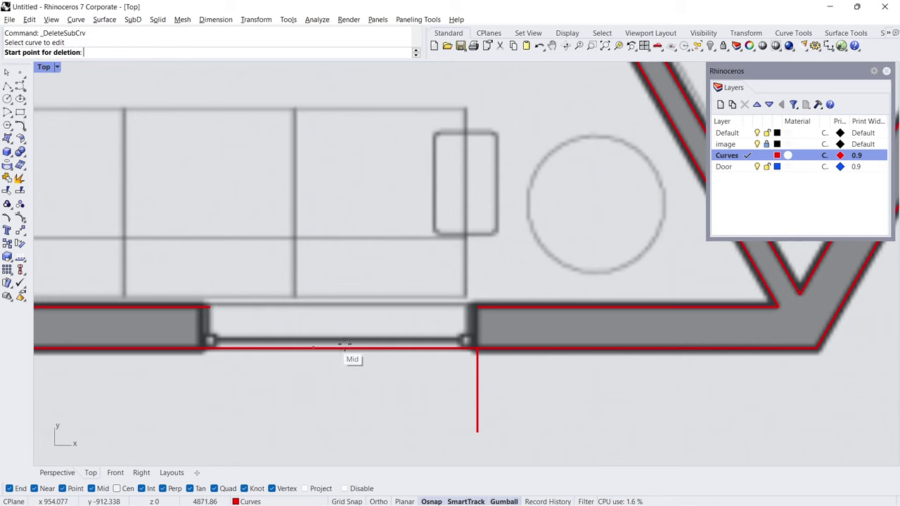
{"action": "left_click", "coordinate": [477, 349]}
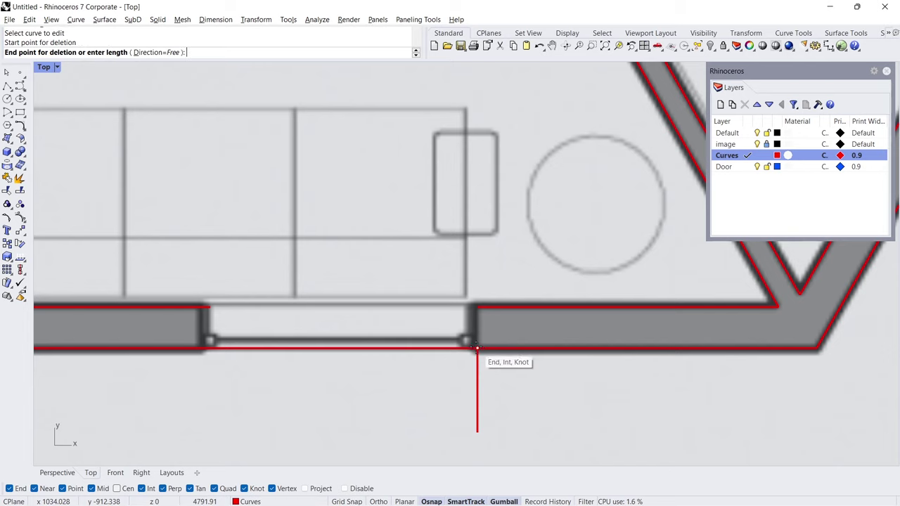
{"action": "left_click", "coordinate": [213, 310]}
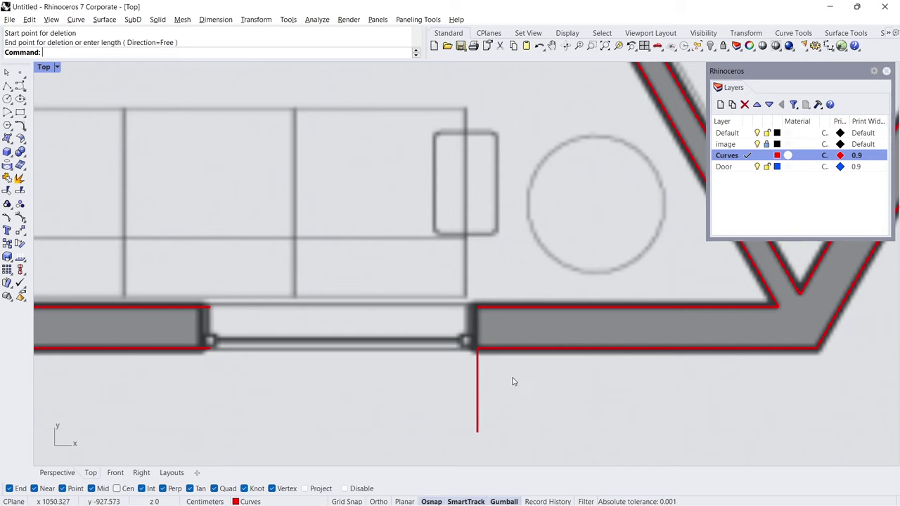
{"action": "left_click_drag", "start_coordinate": [424, 402], "coordinate": [424, 402]}
{"action": "key", "text": "Delete"}
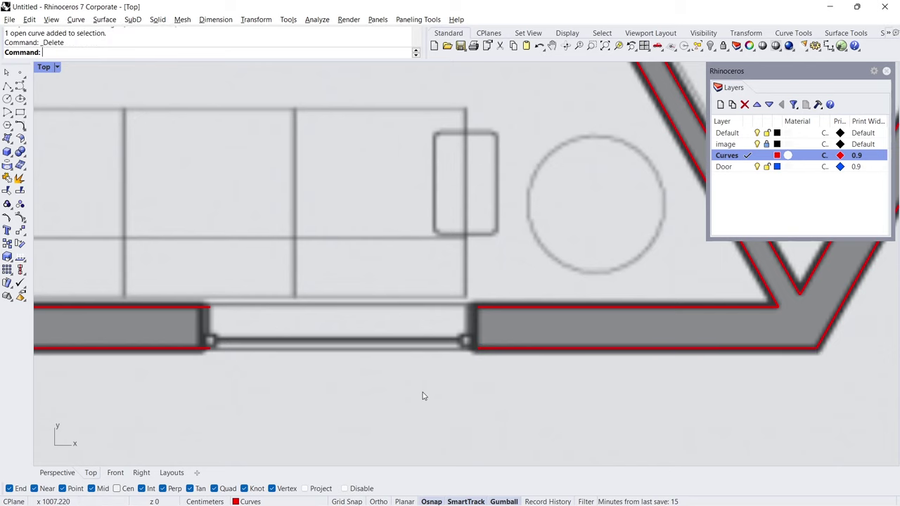
Close both ends of the living room window opening with vertical polylines joining the inner and outer wall lines.
{"action": "left_click", "coordinate": [7, 85]}
{"action": "left_click", "coordinate": [210, 307]}
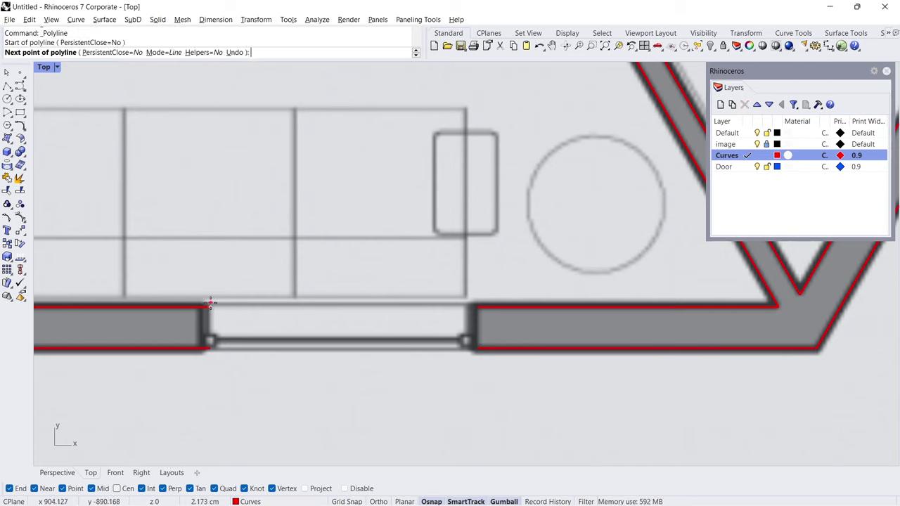
{"action": "left_click", "coordinate": [210, 346]}
{"action": "key", "text": "Return"}
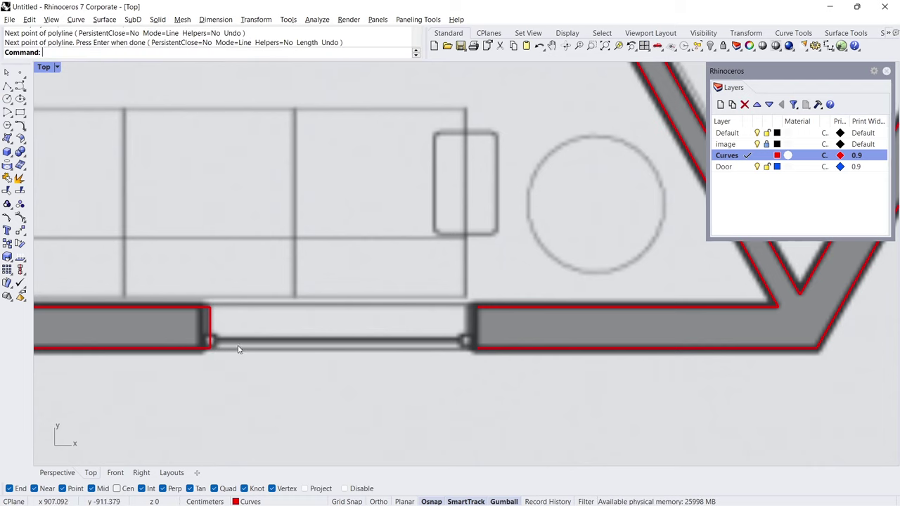
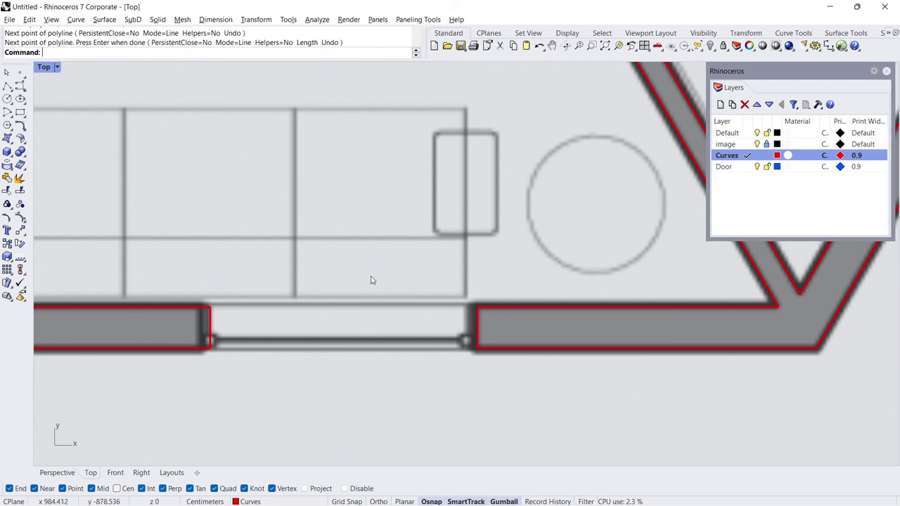
Draw a guide polyline from the bedroom's right outer corner, 65 cm along the outer wall to the window edge and diagonally outward.
{"action": "scroll", "coordinate": [370, 282], "scroll_direction": "down", "scroll_amount": 8}
{"action": "right_click_drag", "start_coordinate": [352, 158], "coordinate": [353, 299]}
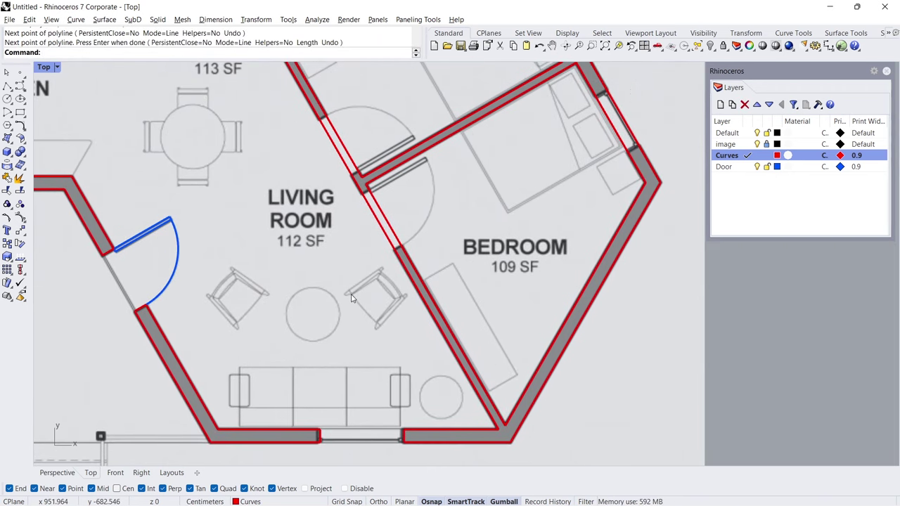
{"action": "right_click_drag", "start_coordinate": [603, 126], "coordinate": [443, 282]}
{"action": "scroll", "coordinate": [453, 276], "scroll_direction": "up", "scroll_amount": 5}
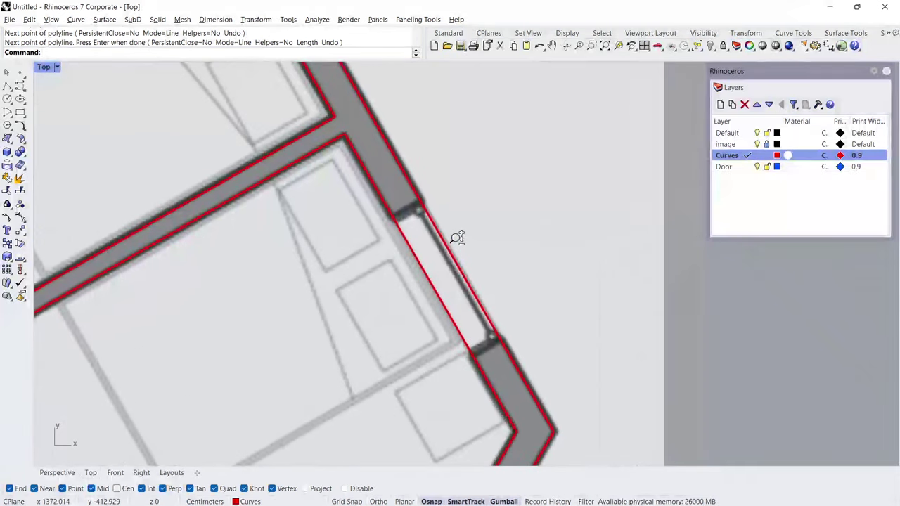
{"action": "left_click", "coordinate": [7, 87]}
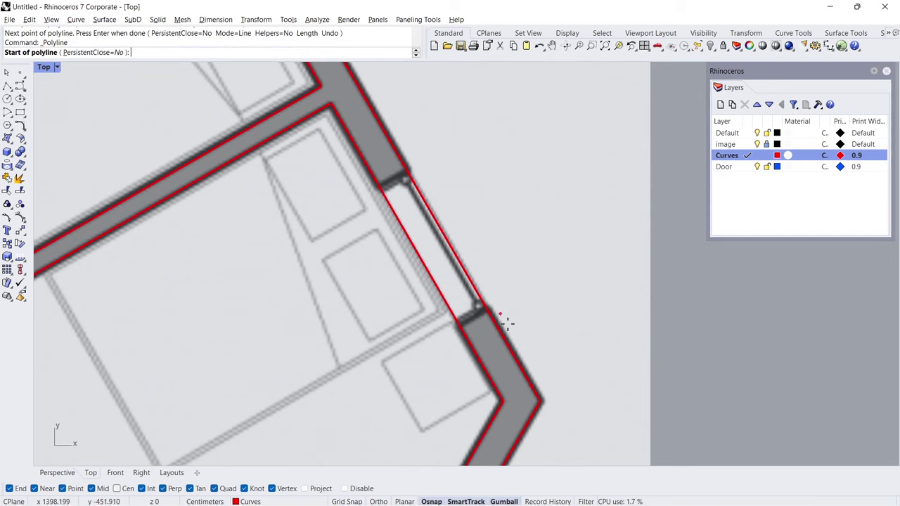
{"action": "left_click", "coordinate": [539, 402]}
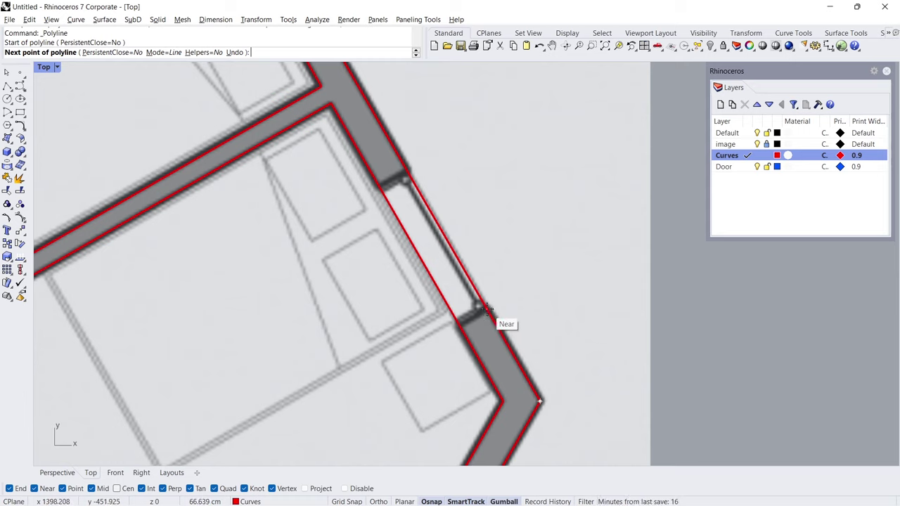
{"action": "key", "text": "Return"}
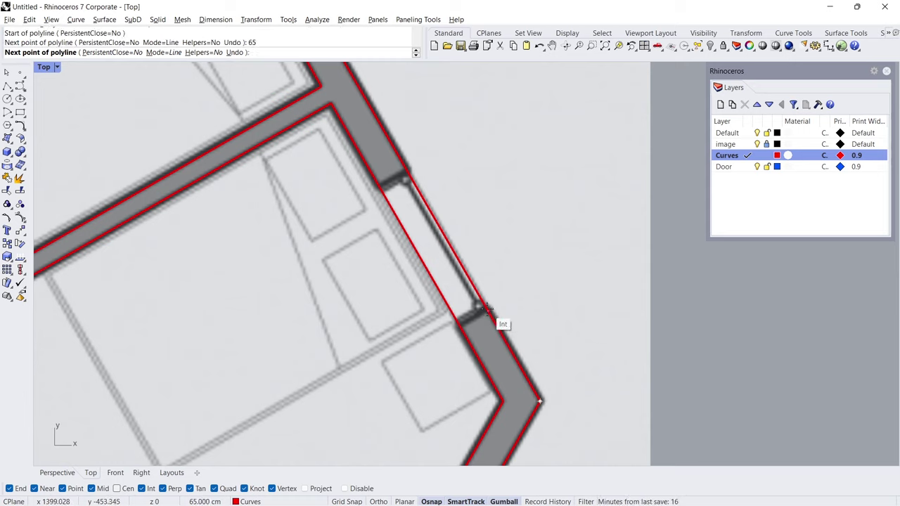
{"action": "left_click", "coordinate": [485, 309]}
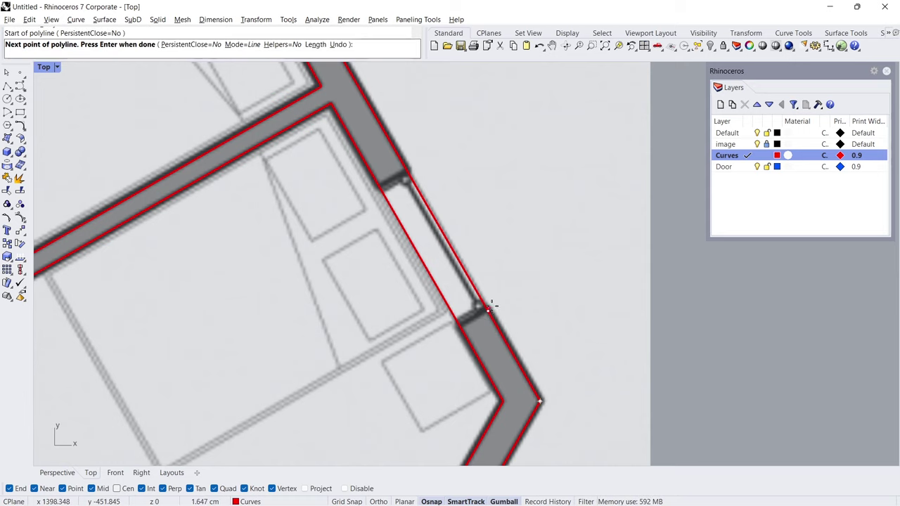
{"action": "left_click", "coordinate": [582, 236]}
{"action": "key", "text": "Return"}
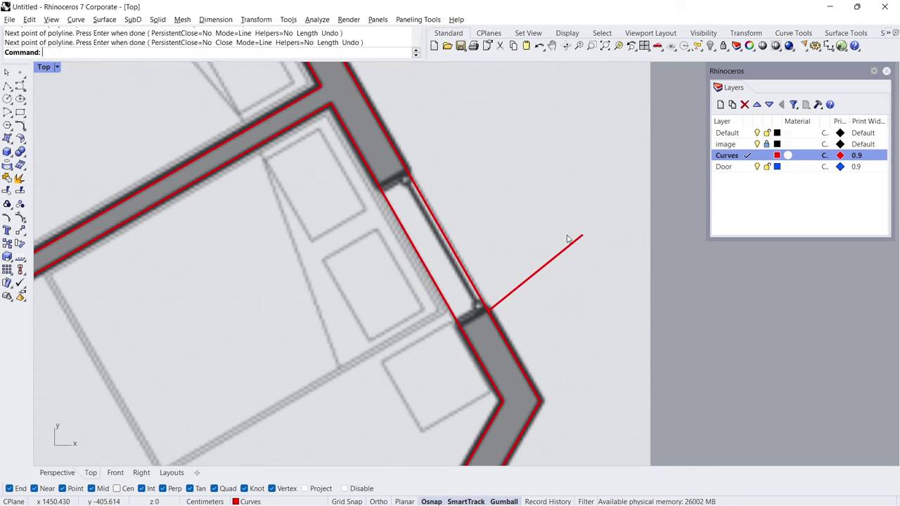
Delete a 100 cm sub-curve from the outer wall line at the lower bedroom's window, starting at the guide polyline's bend.
{"action": "left_click", "coordinate": [26, 130]}
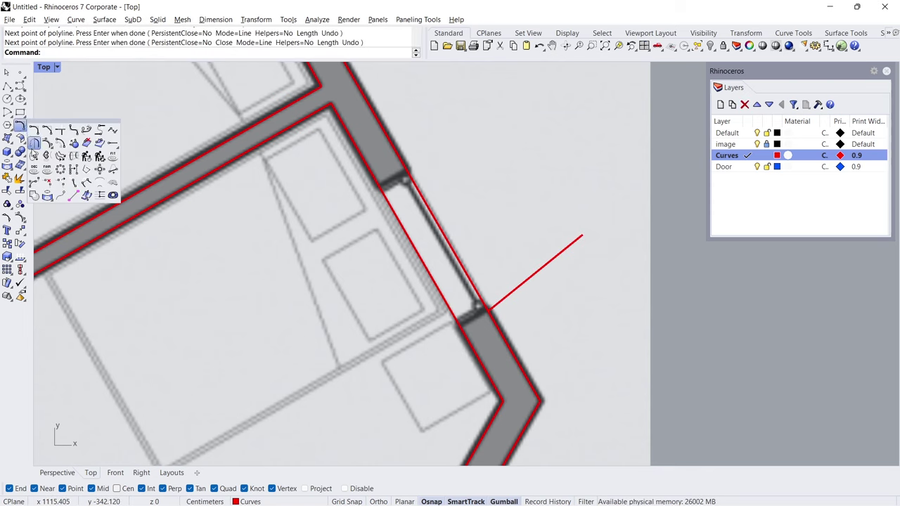
{"action": "left_click", "coordinate": [46, 183]}
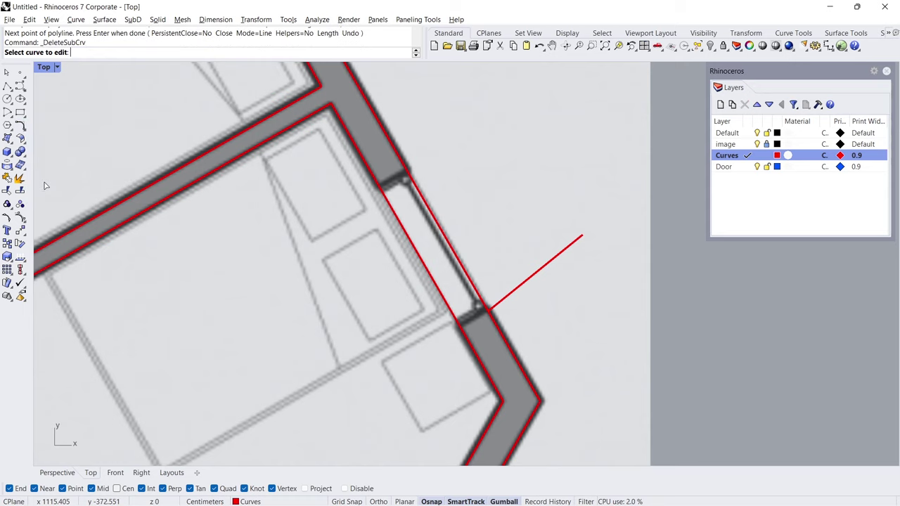
{"action": "left_click", "coordinate": [478, 299]}
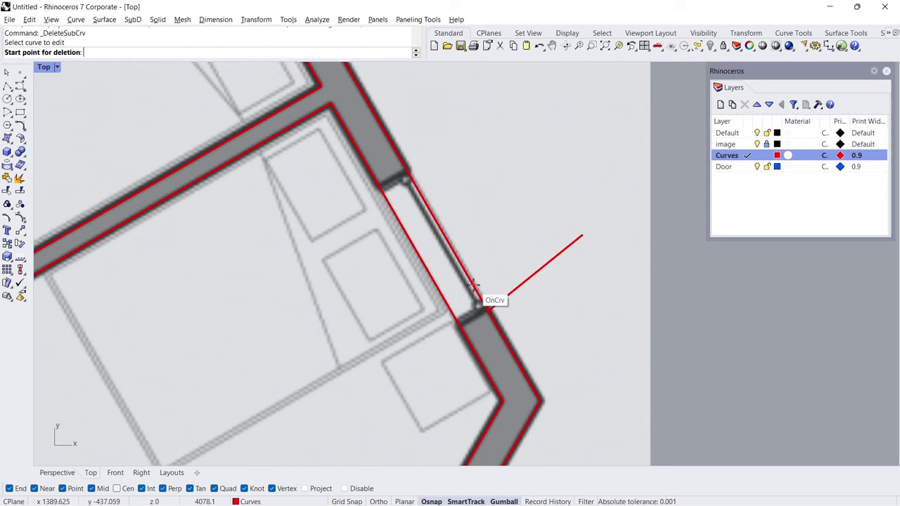
{"action": "left_click", "coordinate": [488, 311]}
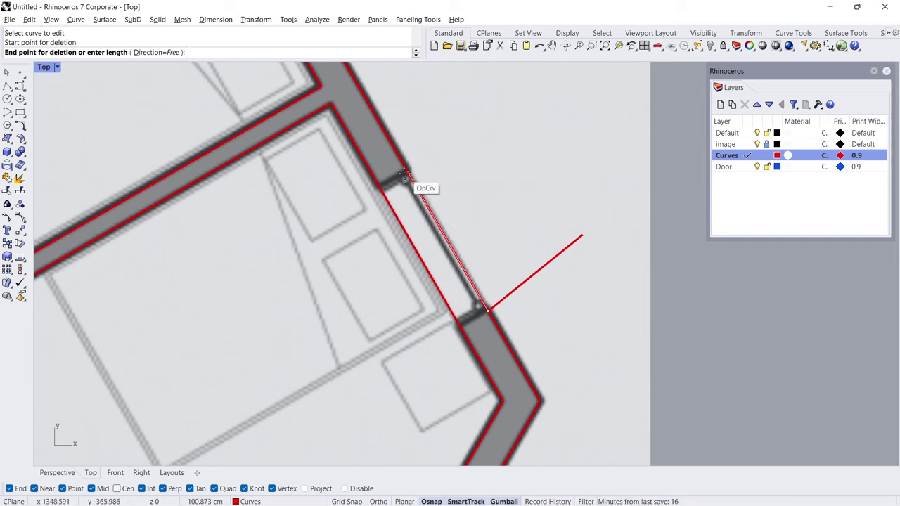
{"action": "type", "text": "100"}
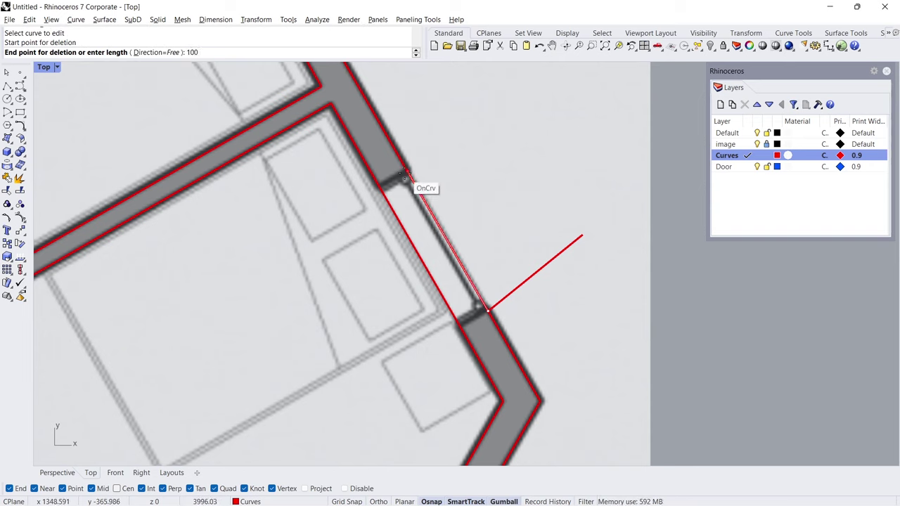
{"action": "key", "text": "Return"}
{"action": "key", "text": "Return"}
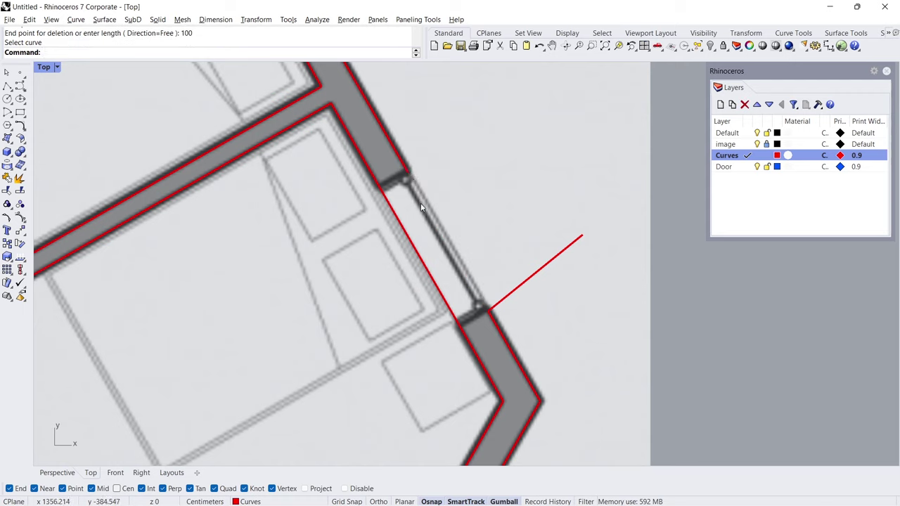
Delete the matching sub-curve of the inner wall line across the lower bedroom's window opening.
{"action": "key", "text": "Return"}
{"action": "left_click", "coordinate": [419, 254]}
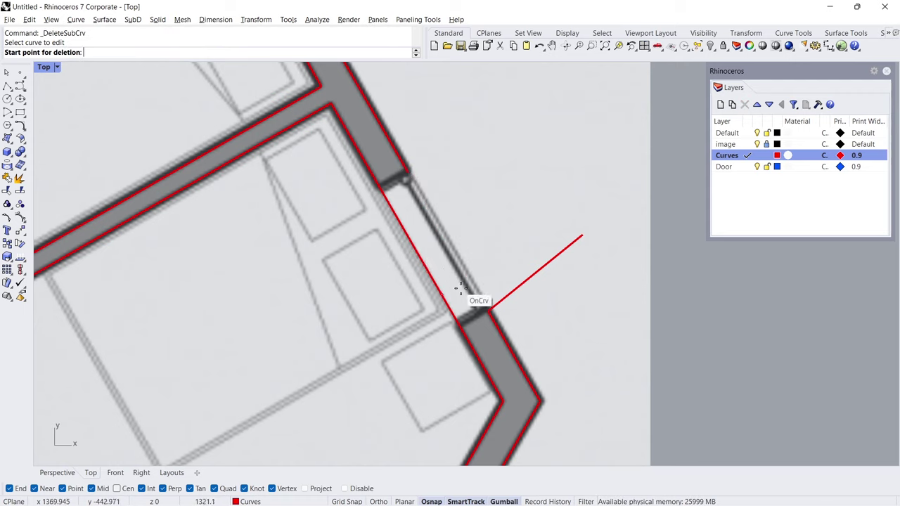
{"action": "left_click", "coordinate": [484, 314]}
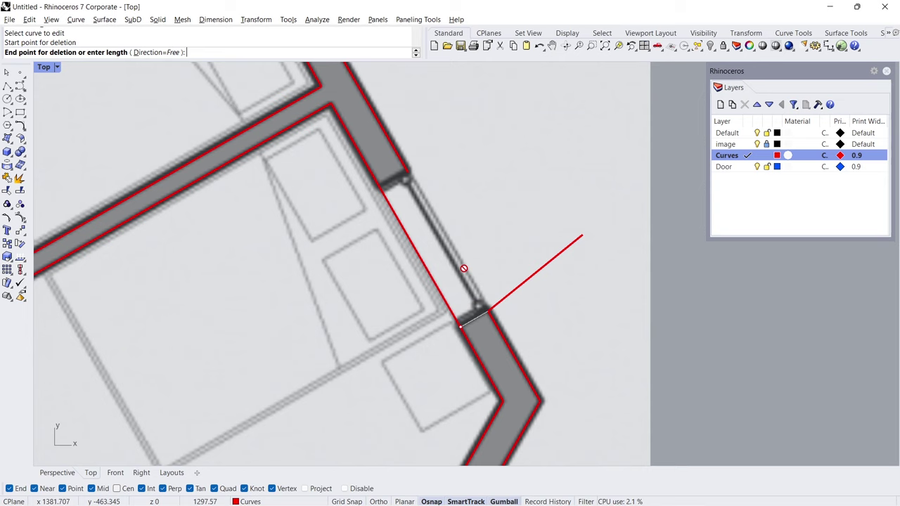
{"action": "left_click", "coordinate": [408, 177]}
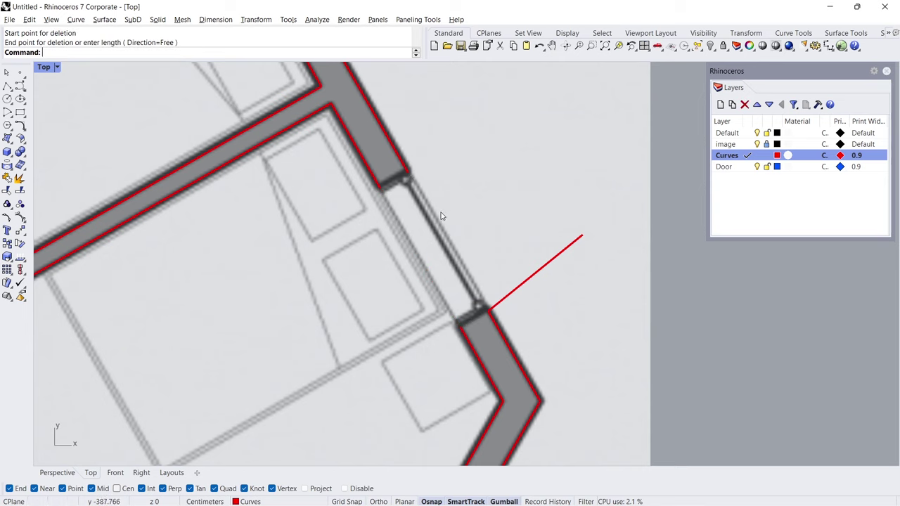
Delete the guide polyline beside the lower bedroom's window.
{"action": "left_click_drag", "start_coordinate": [521, 260], "coordinate": [519, 260]}
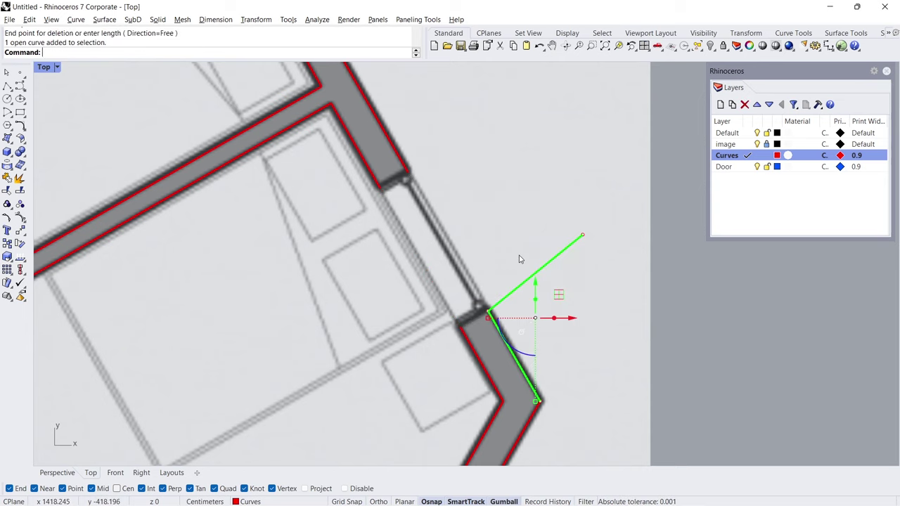
{"action": "scroll", "coordinate": [412, 221], "scroll_direction": "down", "scroll_amount": 3}
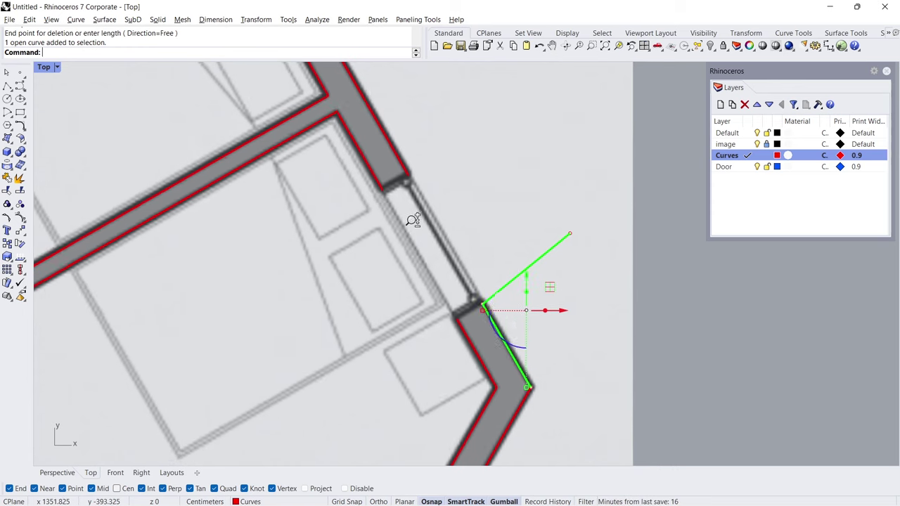
{"action": "right_click_drag", "start_coordinate": [353, 158], "coordinate": [363, 217]}
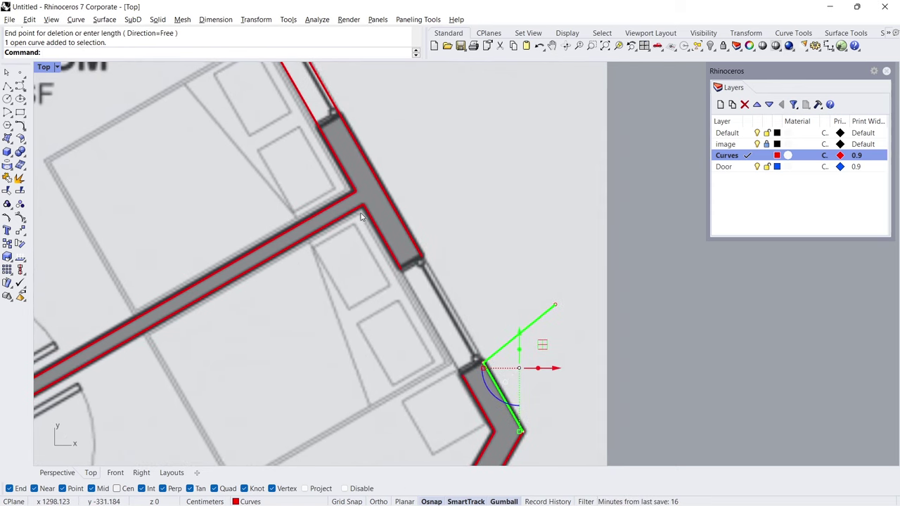
{"action": "scroll", "coordinate": [362, 217], "scroll_direction": "down", "scroll_amount": 2}
{"action": "key", "text": "Delete"}
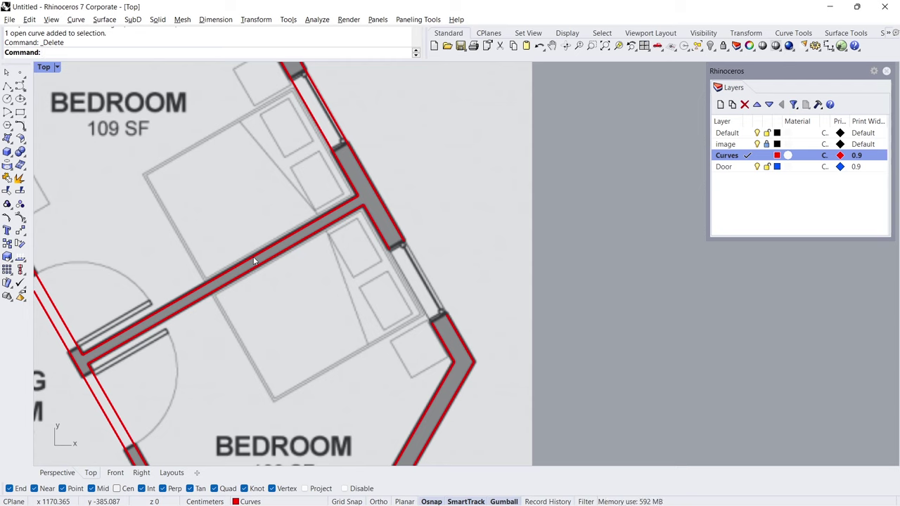
Draw two short polylines joining the inner and outer wall ends at both sides of the lower bedroom's window opening.
{"action": "left_click", "coordinate": [6, 86]}
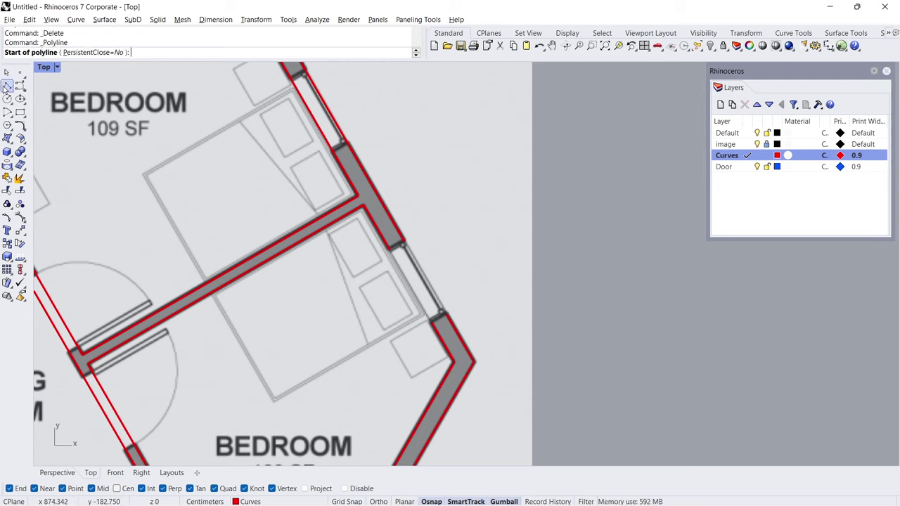
{"action": "left_click", "coordinate": [385, 246]}
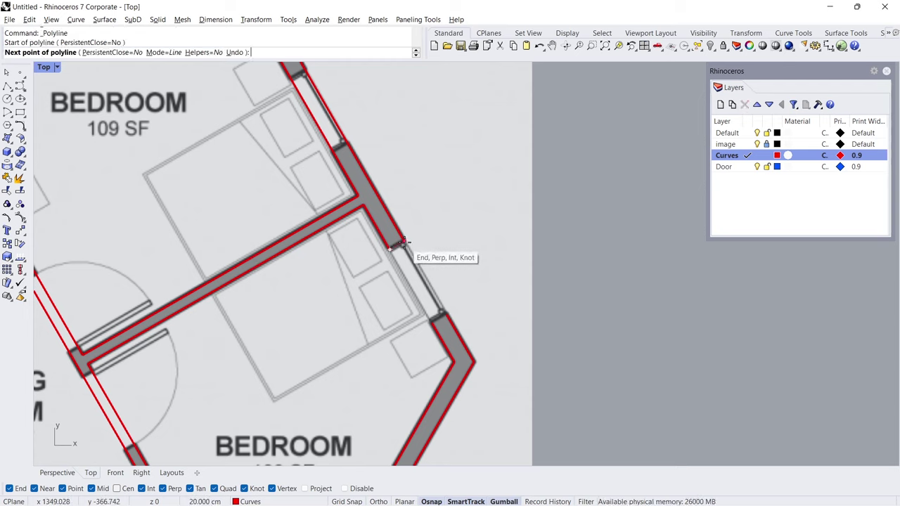
{"action": "left_click", "coordinate": [405, 248]}
{"action": "key", "text": "Return"}
{"action": "key", "text": "Return"}
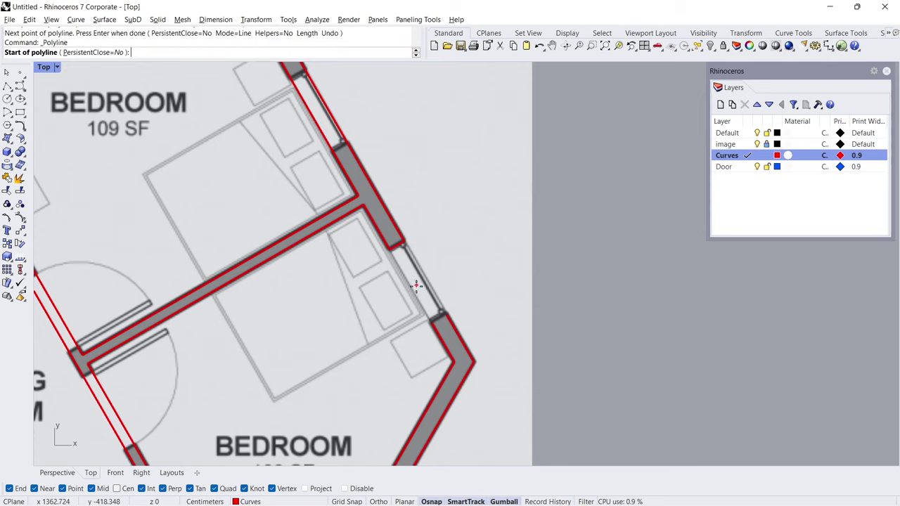
{"action": "left_click", "coordinate": [438, 319]}
{"action": "left_click", "coordinate": [446, 318]}
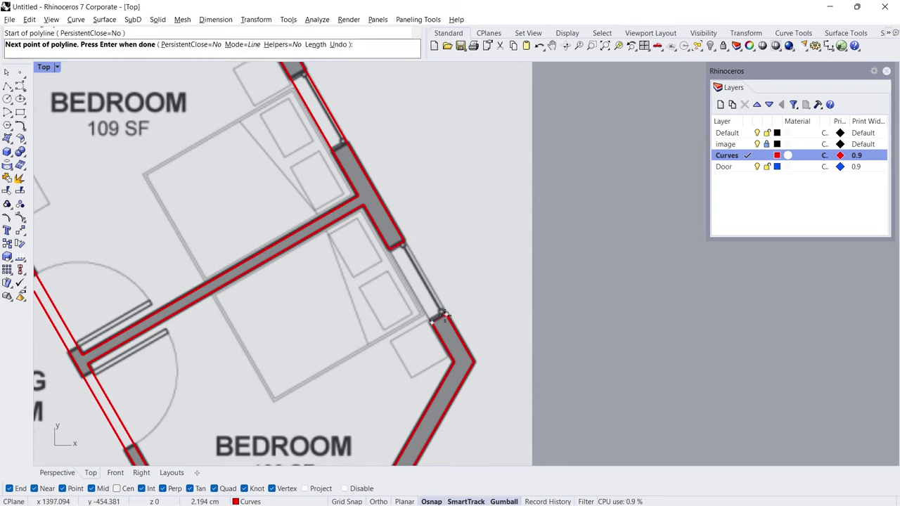
{"action": "key", "text": "Return"}
Draw a guide polyline from the upper bedroom's outer corner, 65 cm along the slanted wall, with a second segment extending outward.
{"action": "right_click_drag", "start_coordinate": [285, 118], "coordinate": [320, 240]}
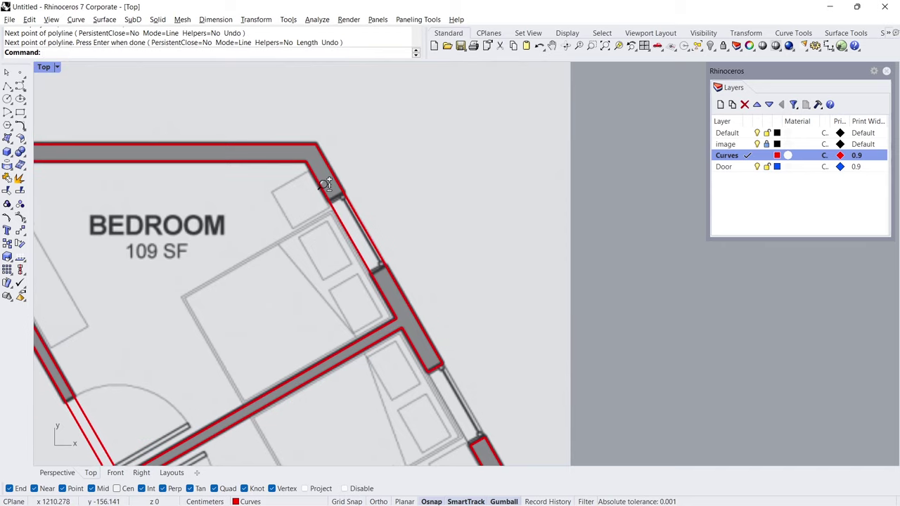
{"action": "scroll", "coordinate": [313, 159], "scroll_direction": "up", "scroll_amount": 5}
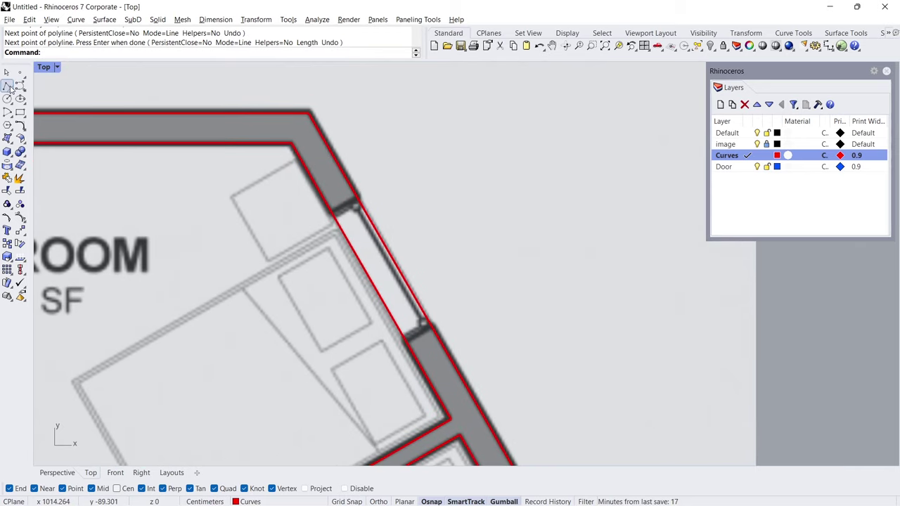
{"action": "left_click", "coordinate": [7, 86]}
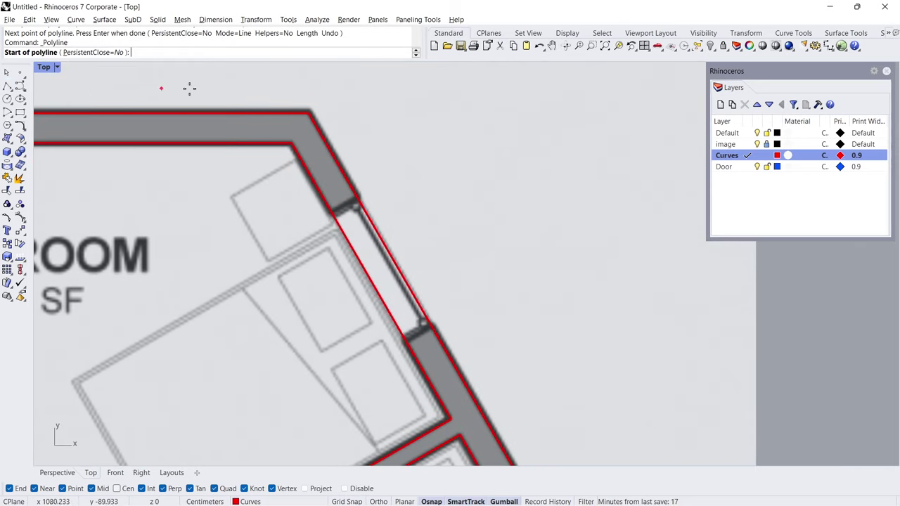
{"action": "left_click", "coordinate": [315, 121]}
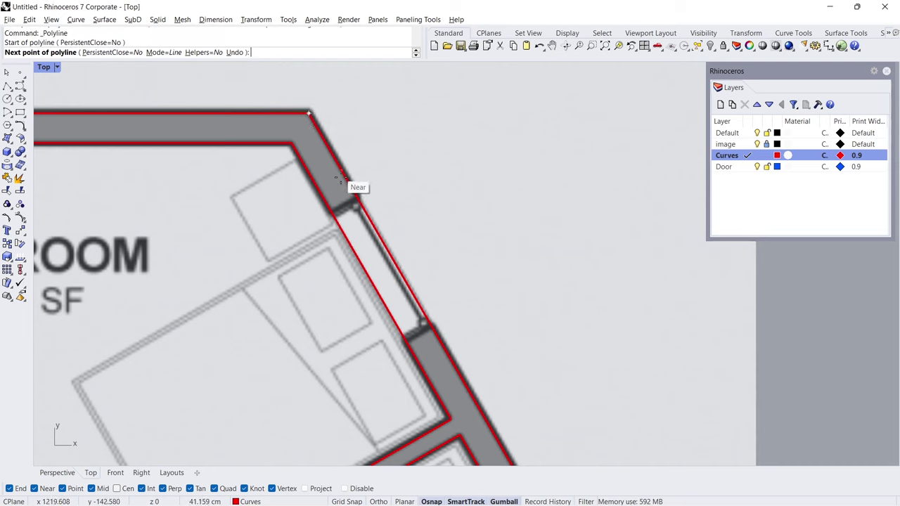
{"action": "type", "text": "65"}
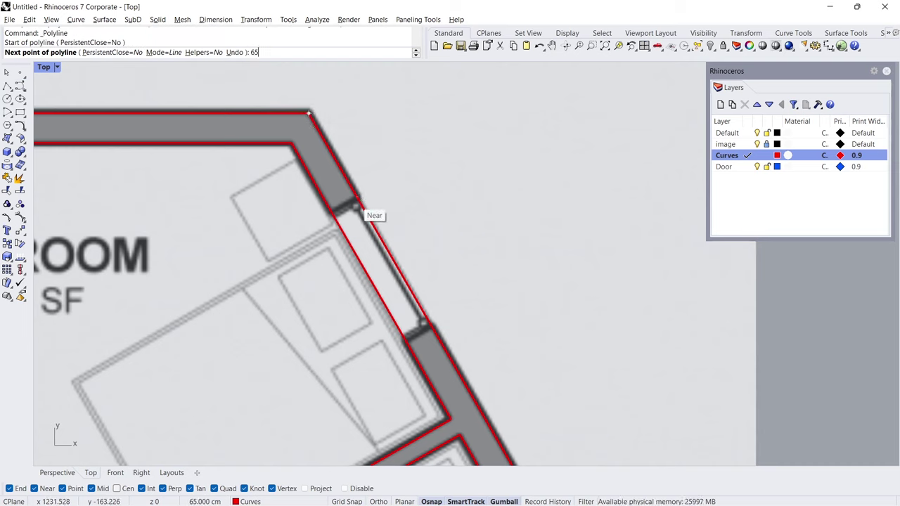
{"action": "key", "text": "Return"}
{"action": "left_click", "coordinate": [356, 200]}
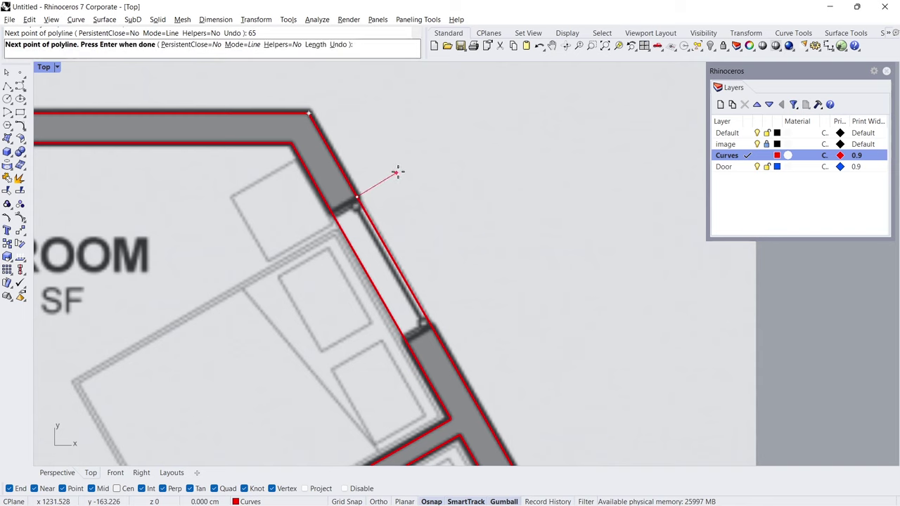
{"action": "left_click", "coordinate": [445, 133]}
{"action": "key", "text": "Return"}
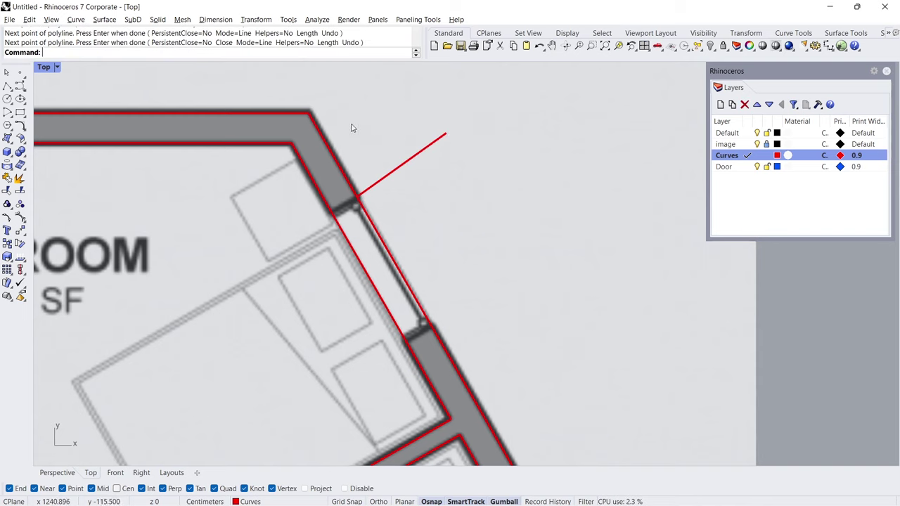
Delete a 100 cm sub-curve from the outer wall line at the upper bedroom's window, starting at the guide polyline's bend.
{"action": "left_click", "coordinate": [25, 132]}
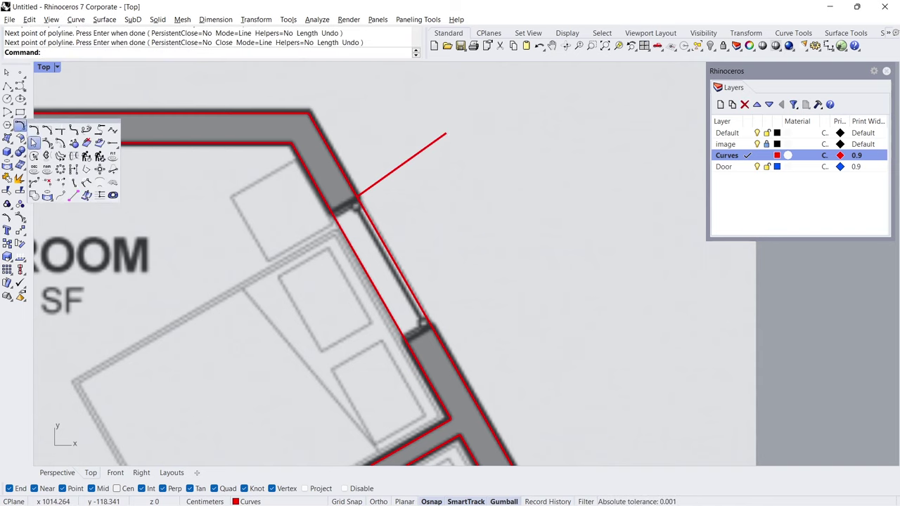
{"action": "left_click", "coordinate": [47, 182]}
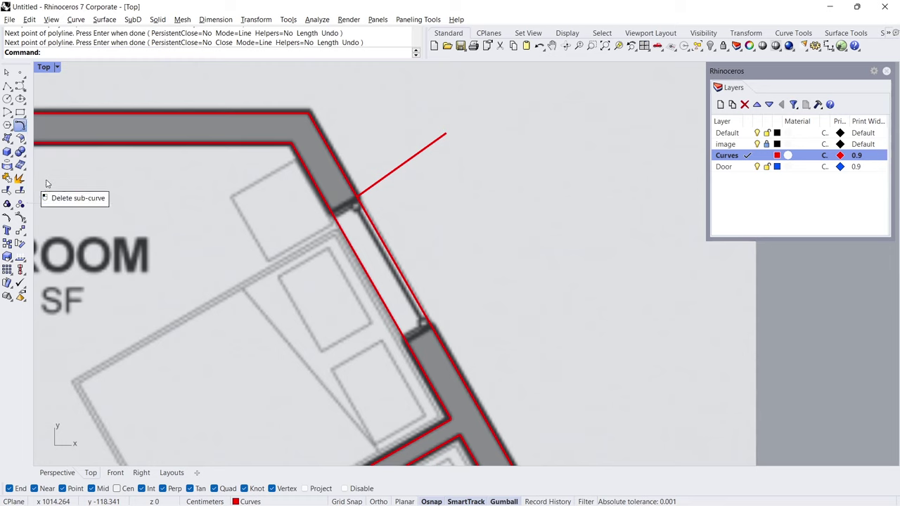
{"action": "left_click", "coordinate": [360, 209]}
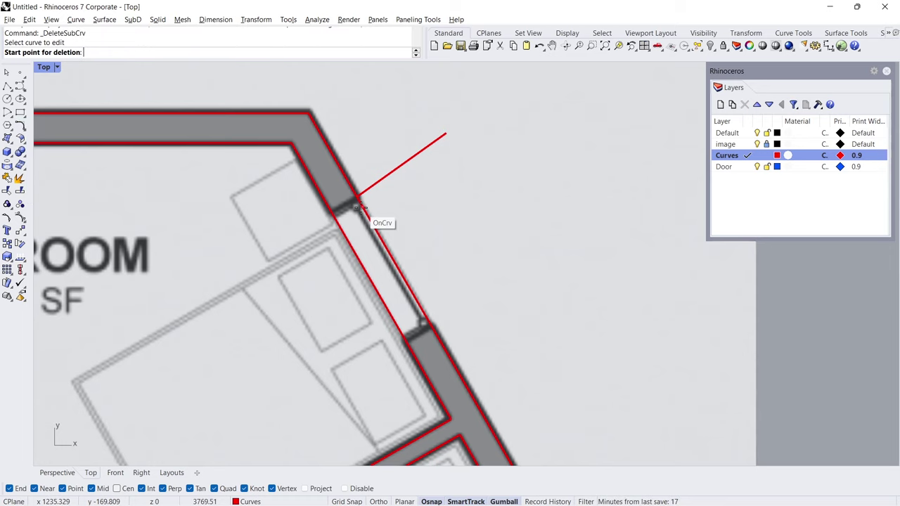
{"action": "left_click", "coordinate": [359, 198]}
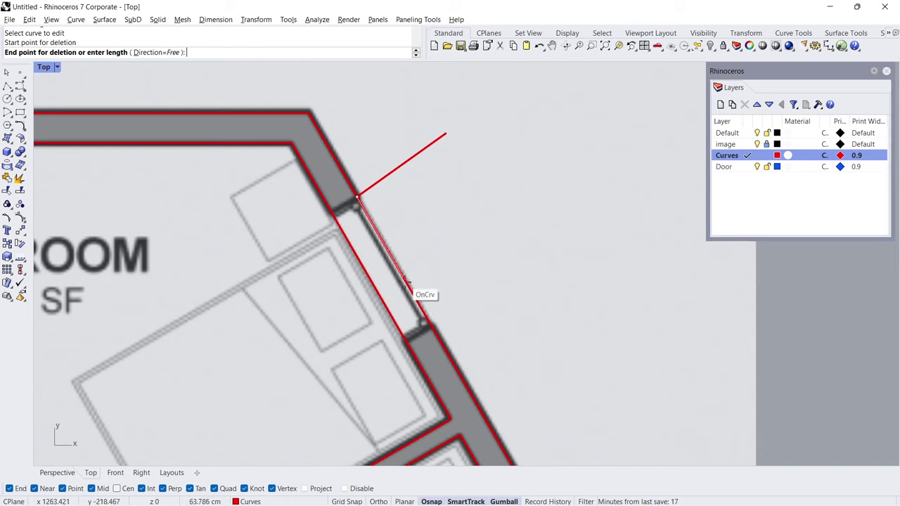
{"action": "type", "text": "100"}
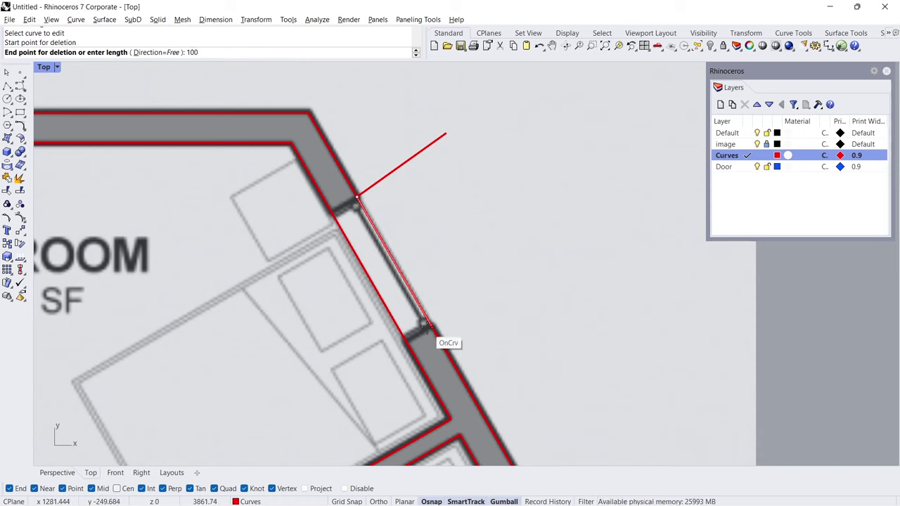
{"action": "key", "text": "Return"}
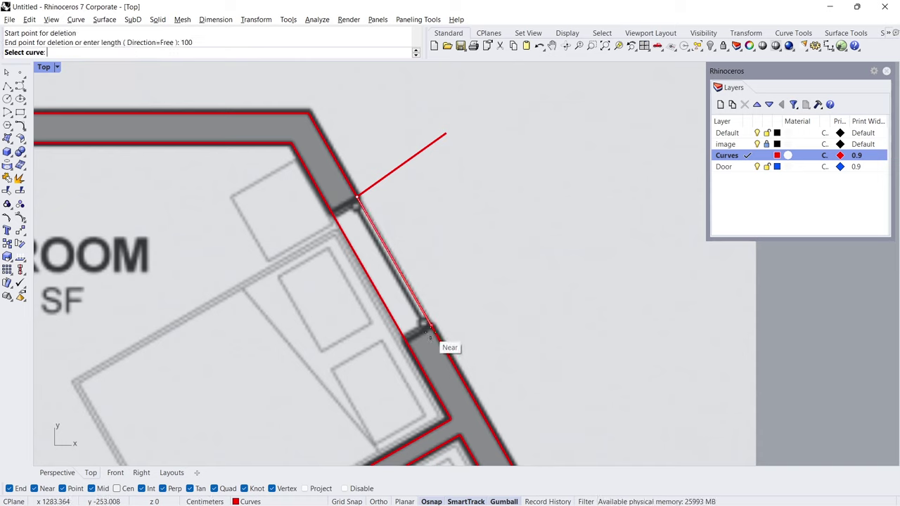
{"action": "key", "text": "Return"}
Delete the matching inner wall sub-curve across the upper bedroom's window opening and remove the guide polyline.
{"action": "key", "text": "Return"}
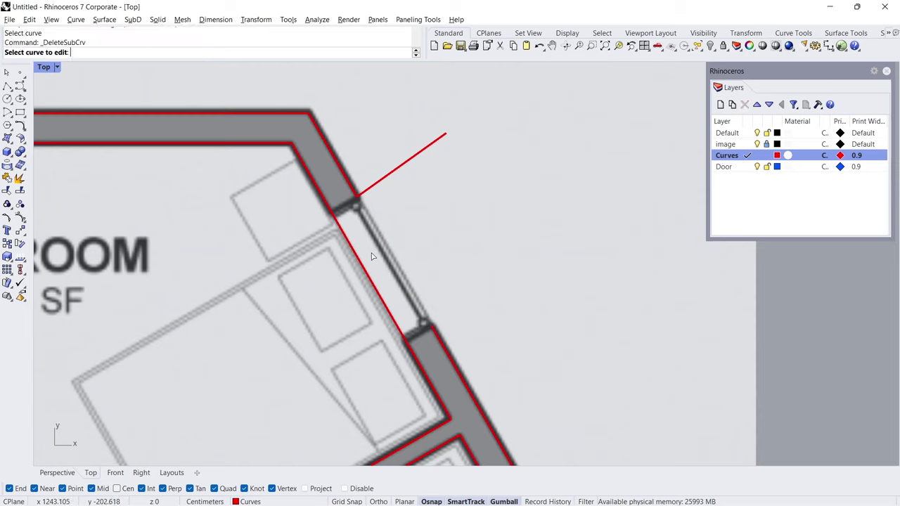
{"action": "left_click", "coordinate": [337, 225]}
{"action": "left_click", "coordinate": [332, 211]}
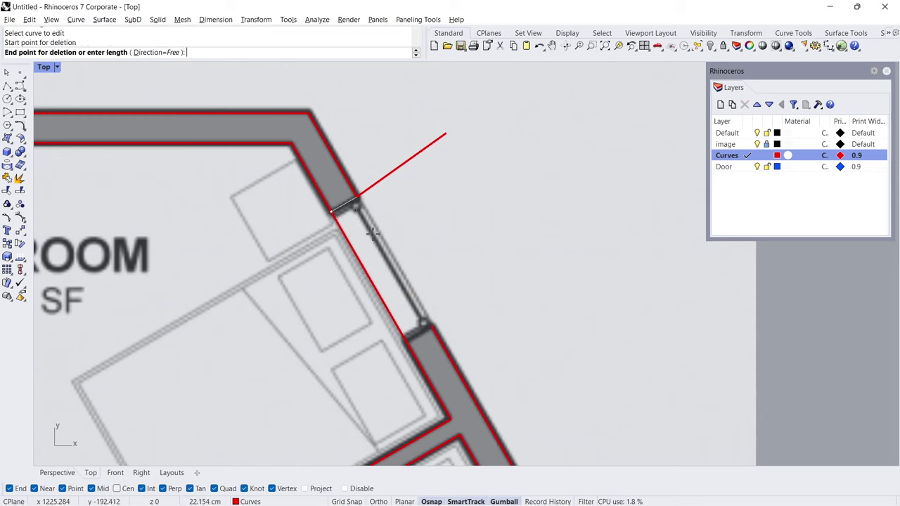
{"action": "left_click", "coordinate": [422, 325]}
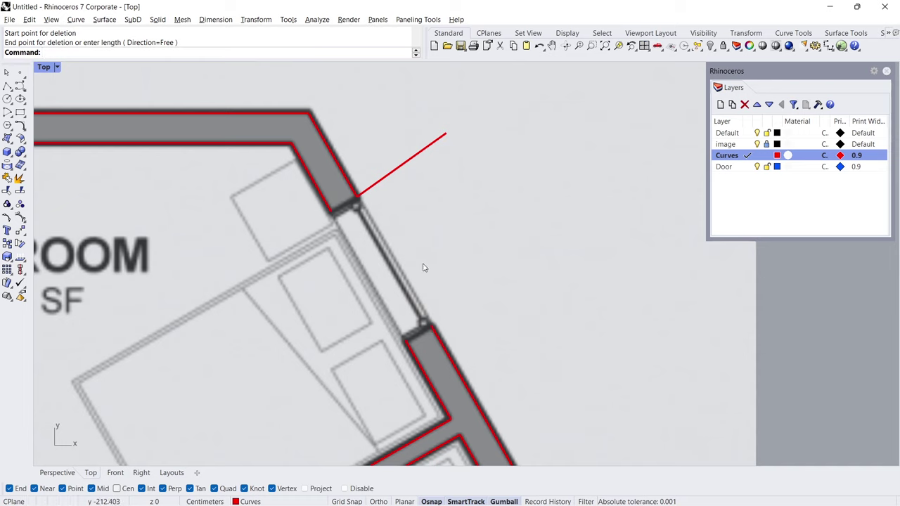
{"action": "left_click_drag", "start_coordinate": [415, 201], "coordinate": [387, 136]}
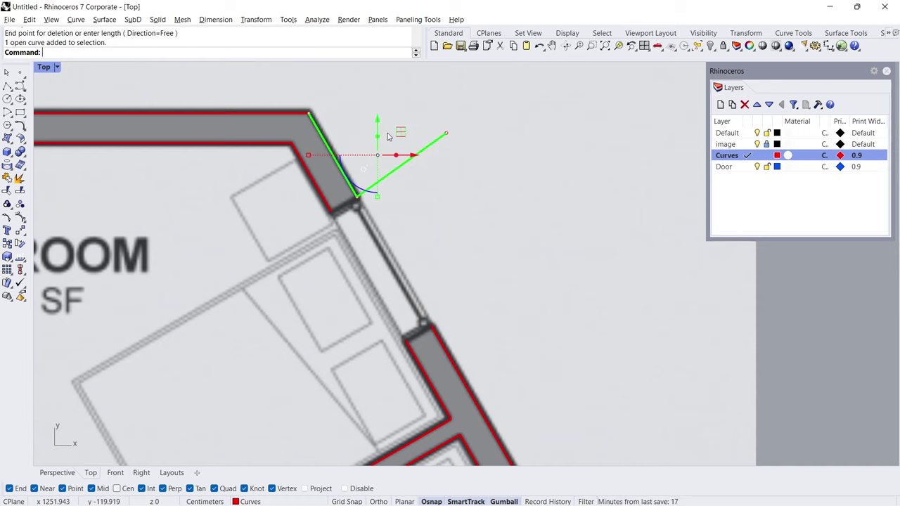
{"action": "key", "text": "Delete"}
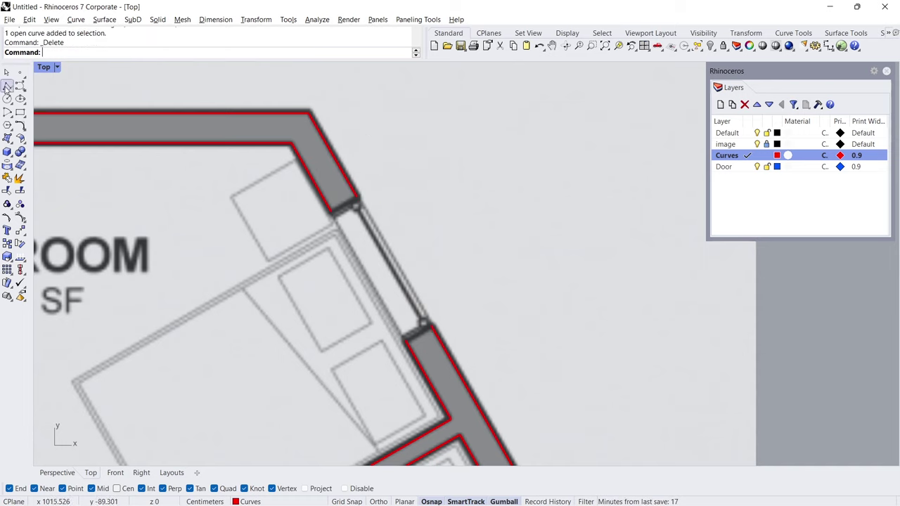
Draw two short polylines joining the inner and outer wall ends at both sides of the upper bedroom's window opening.
{"action": "left_click", "coordinate": [7, 87]}
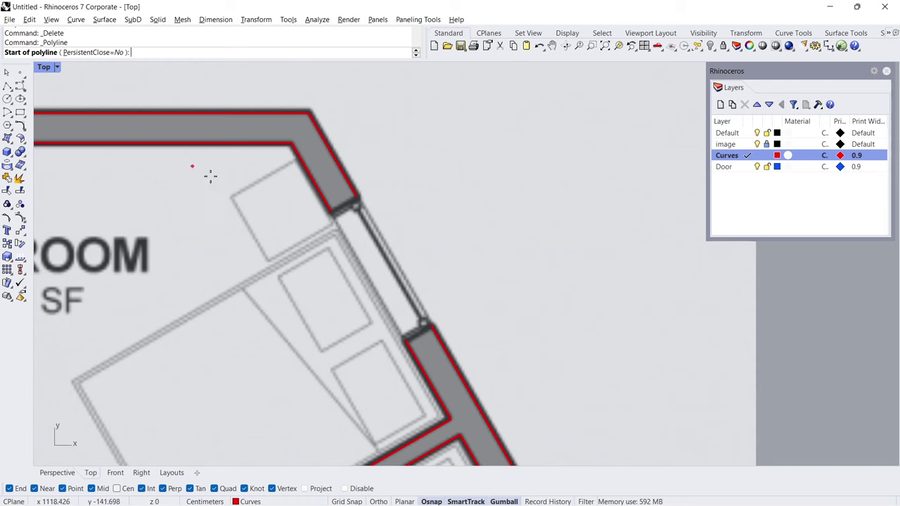
{"action": "left_click", "coordinate": [331, 211]}
{"action": "left_click", "coordinate": [357, 203]}
{"action": "key", "text": "Return"}
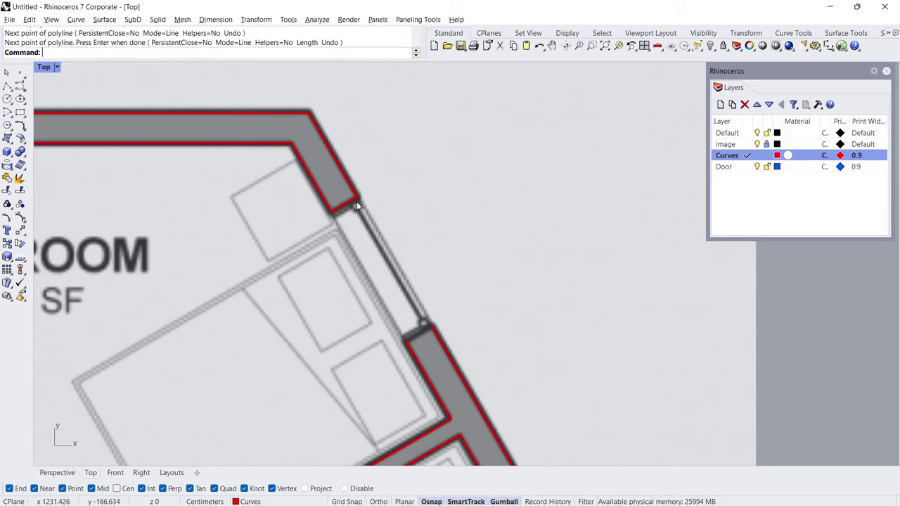
{"action": "key", "text": "Return"}
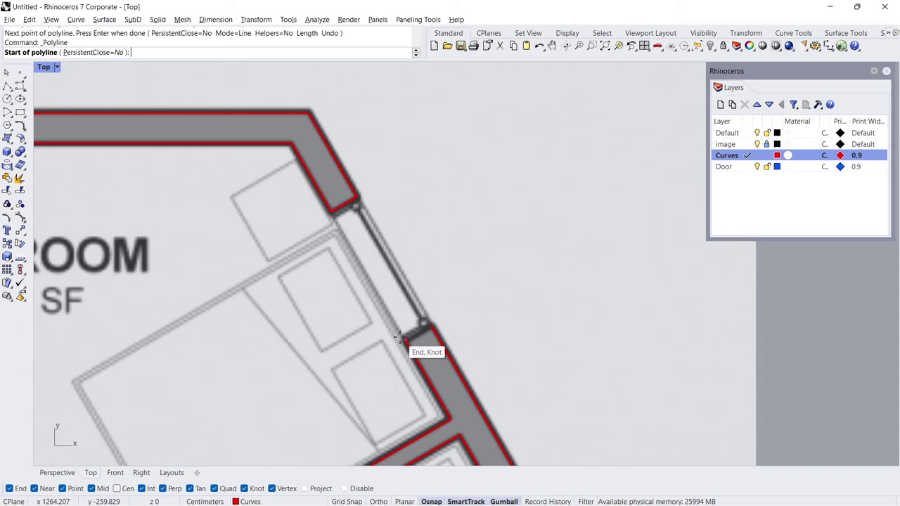
{"action": "left_click", "coordinate": [406, 340]}
{"action": "left_click", "coordinate": [425, 325]}
{"action": "key", "text": "Return"}
{"action": "left_click", "coordinate": [429, 327]}
{"action": "key", "text": "Return"}
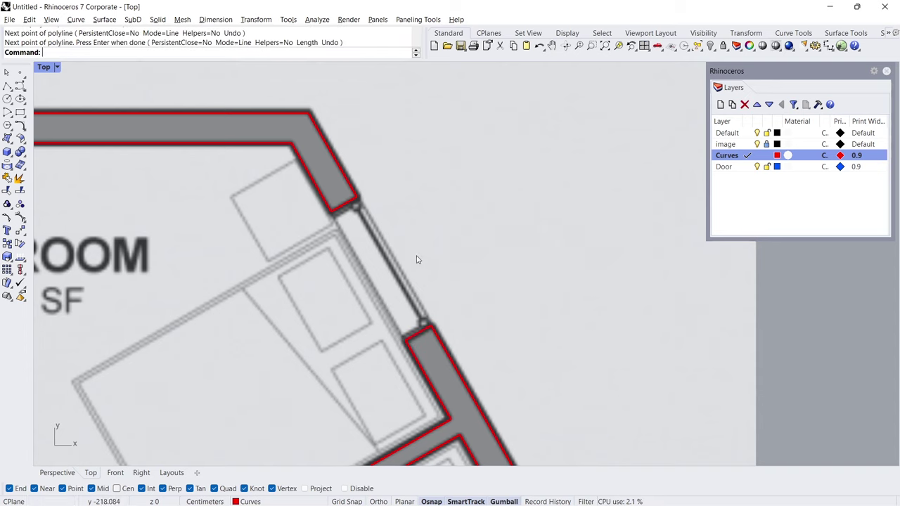
Draw a guide polyline from the lower bedroom's inner wall corner, 10 cm along the living room wall, with a second segment extending into the bedroom.
{"action": "scroll", "coordinate": [400, 206], "scroll_direction": "down", "scroll_amount": 4}
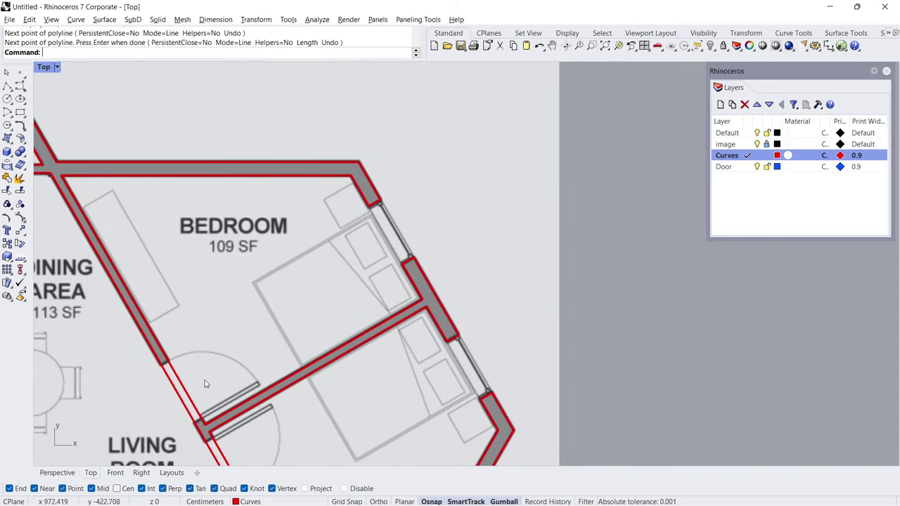
{"action": "right_click_drag", "start_coordinate": [208, 394], "coordinate": [236, 252]}
{"action": "scroll", "coordinate": [238, 320], "scroll_direction": "up", "scroll_amount": 6}
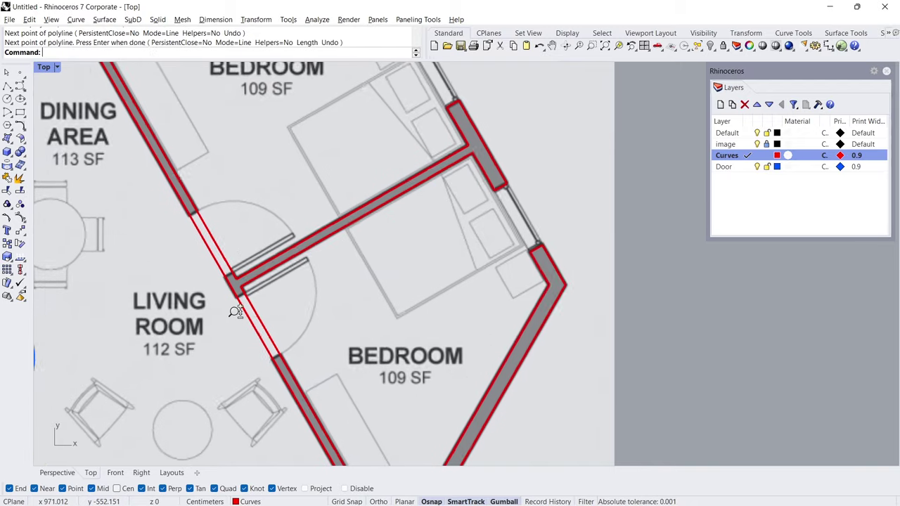
{"action": "right_click_drag", "start_coordinate": [238, 275], "coordinate": [249, 244]}
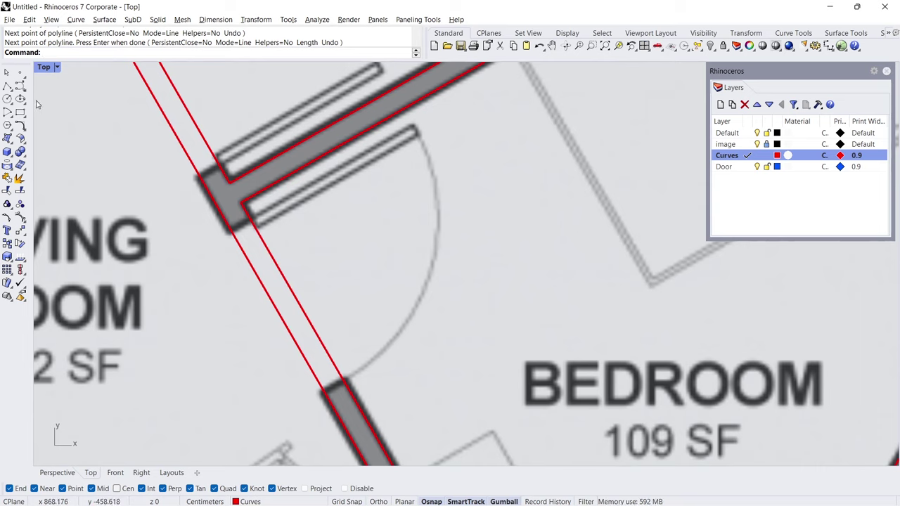
{"action": "left_click", "coordinate": [7, 85]}
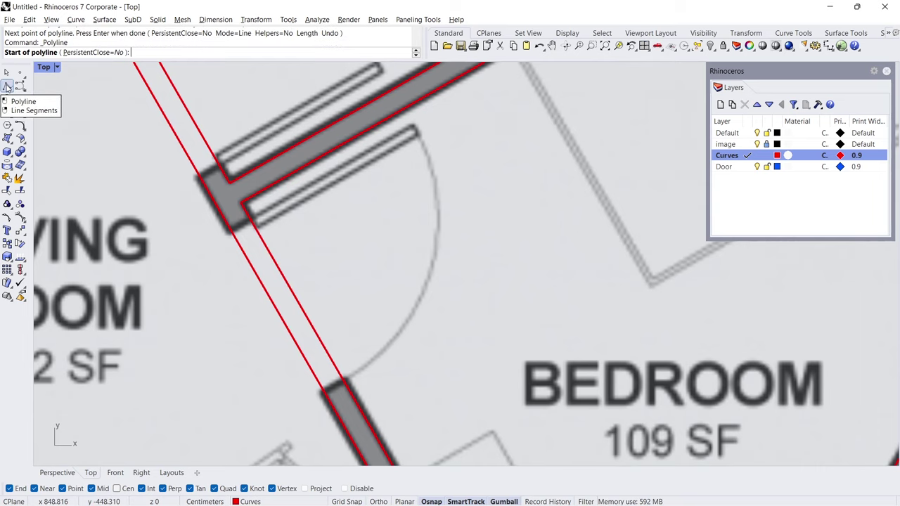
{"action": "left_click", "coordinate": [241, 204]}
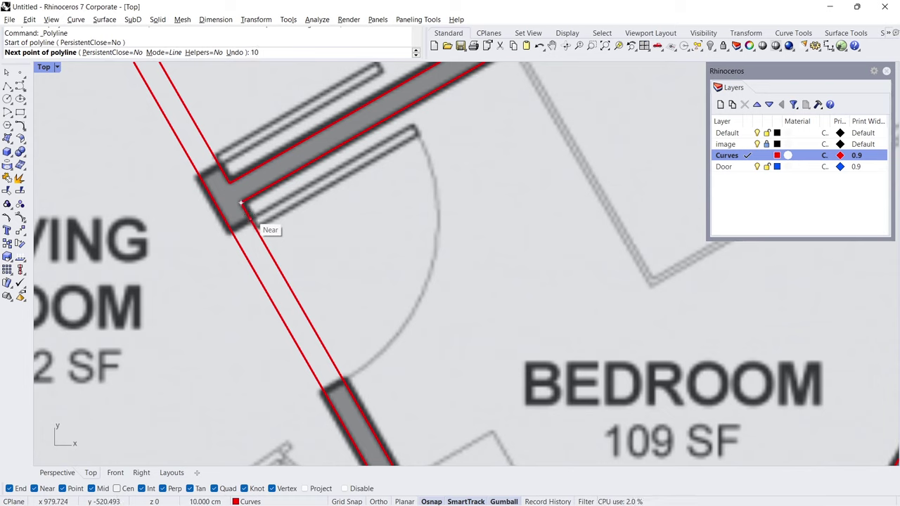
{"action": "key", "text": "Return"}
{"action": "left_click", "coordinate": [251, 219]}
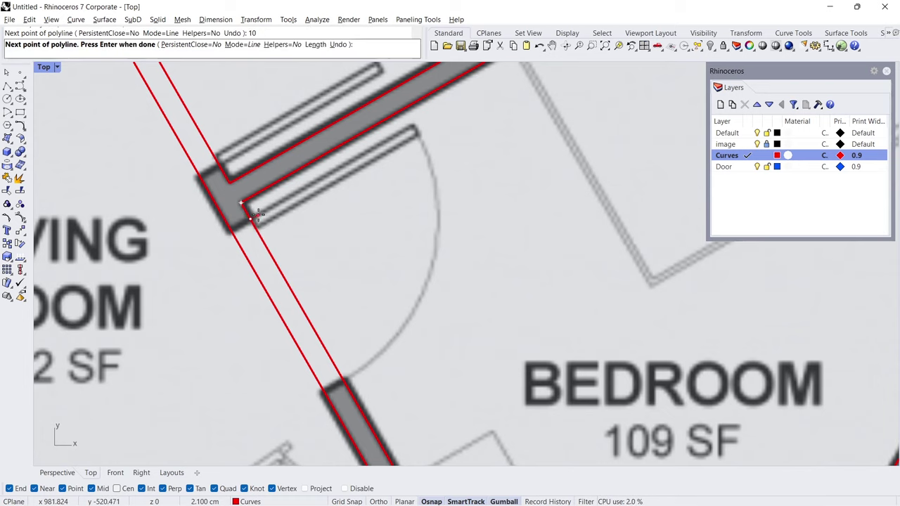
{"action": "left_click", "coordinate": [298, 202]}
{"action": "key", "text": "Return"}
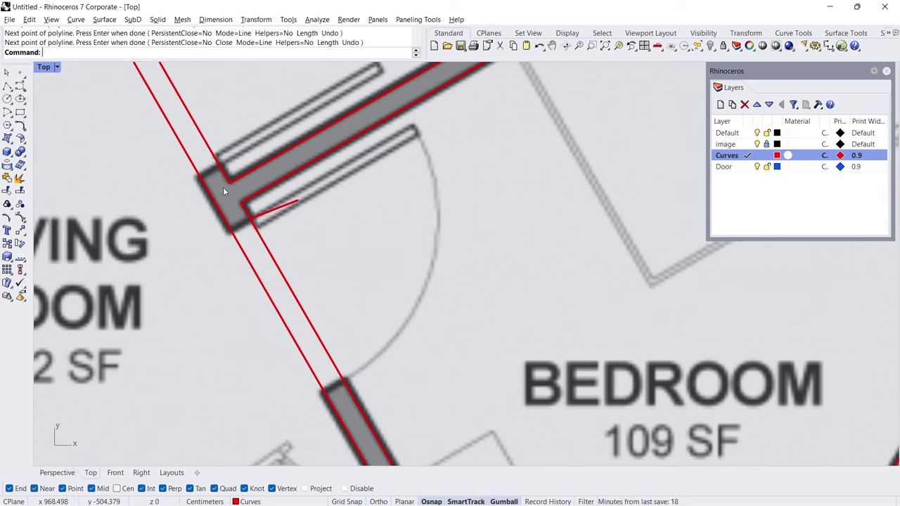
Delete a 100 cm sub-curve from the bedroom-side wall line at the lower bedroom's door, starting at the guide polyline's bend.
{"action": "left_click", "coordinate": [25, 132]}
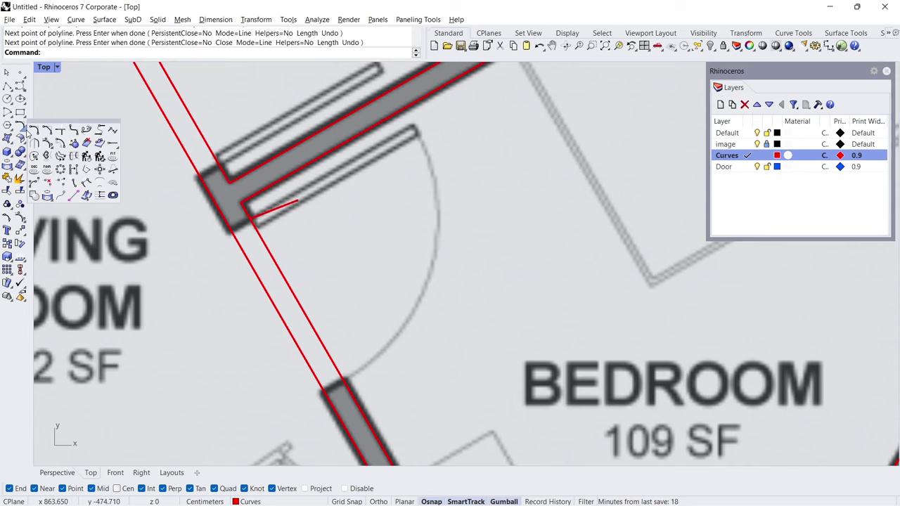
{"action": "left_click", "coordinate": [48, 183]}
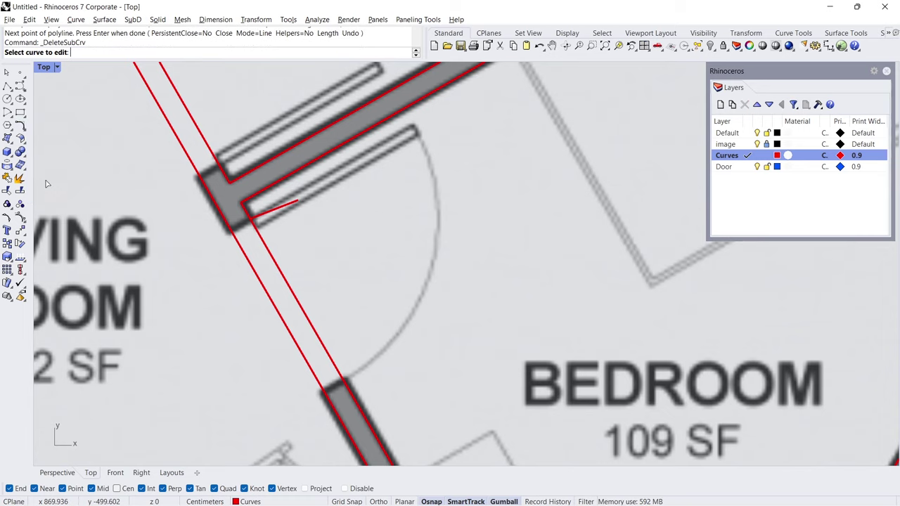
{"action": "left_click", "coordinate": [265, 244]}
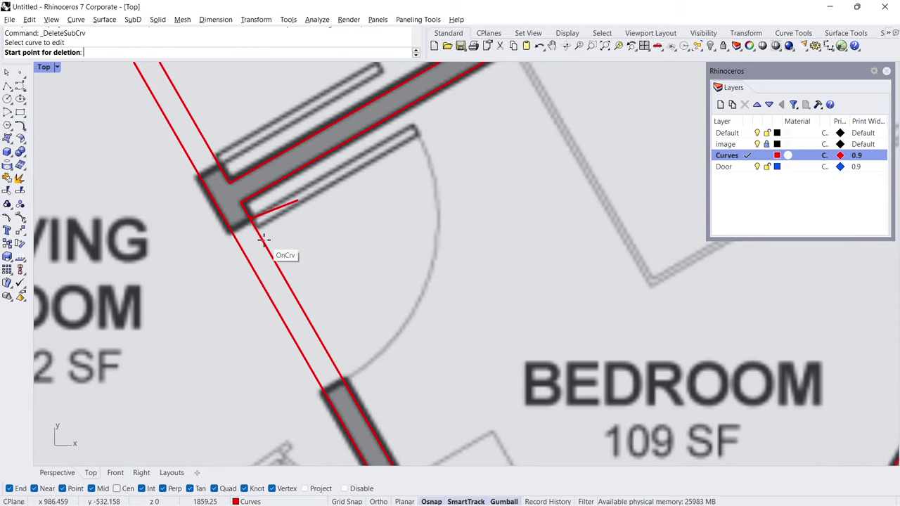
{"action": "left_click", "coordinate": [255, 229]}
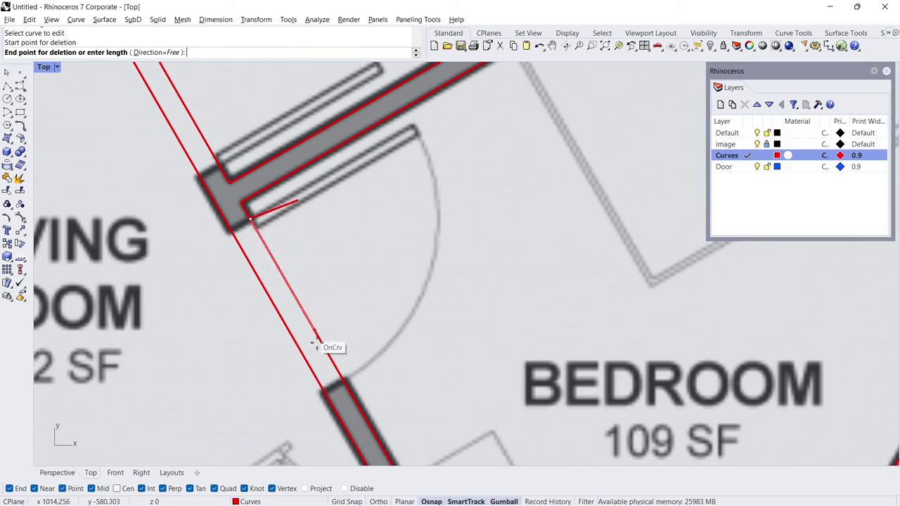
{"action": "type", "text": "100"}
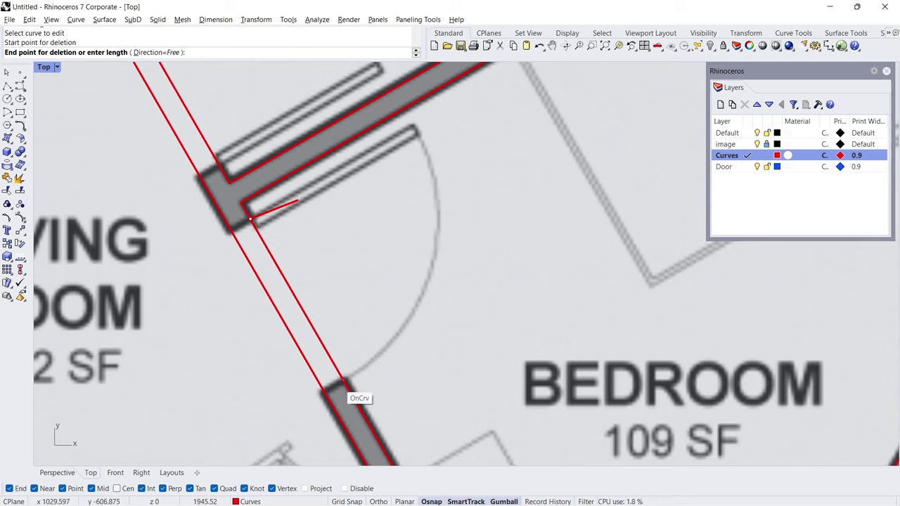
{"action": "key", "text": "Return"}
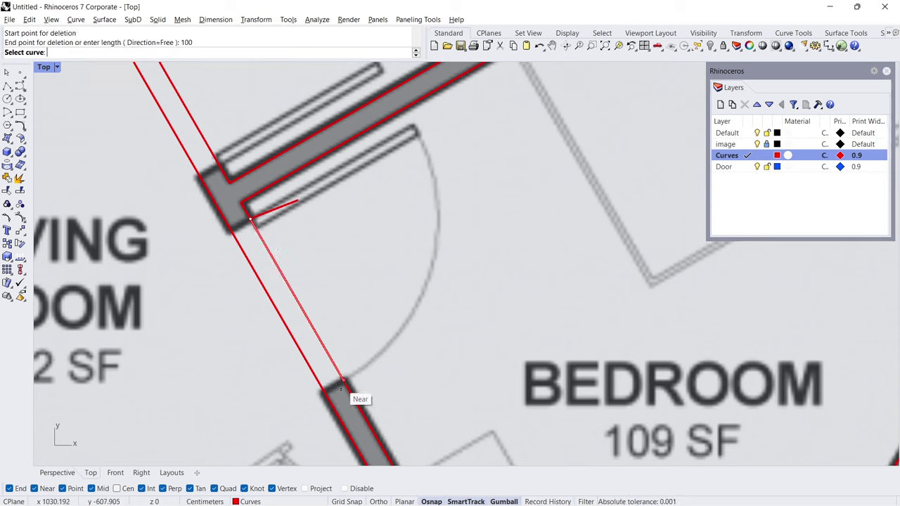
{"action": "key", "text": "Return"}
Delete the matching living-room-side sub-curve across the lower bedroom's door opening and remove the guide polyline.
{"action": "key", "text": "Return"}
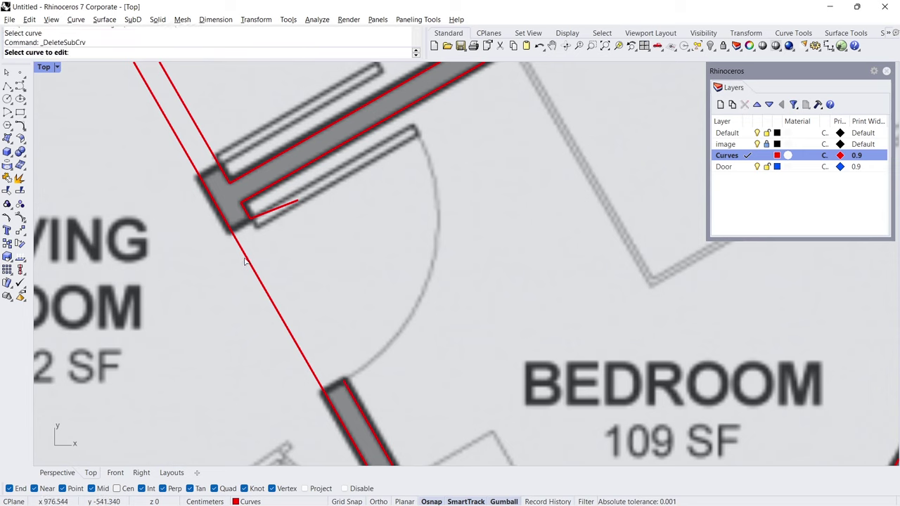
{"action": "left_click", "coordinate": [245, 262]}
{"action": "left_click", "coordinate": [232, 231]}
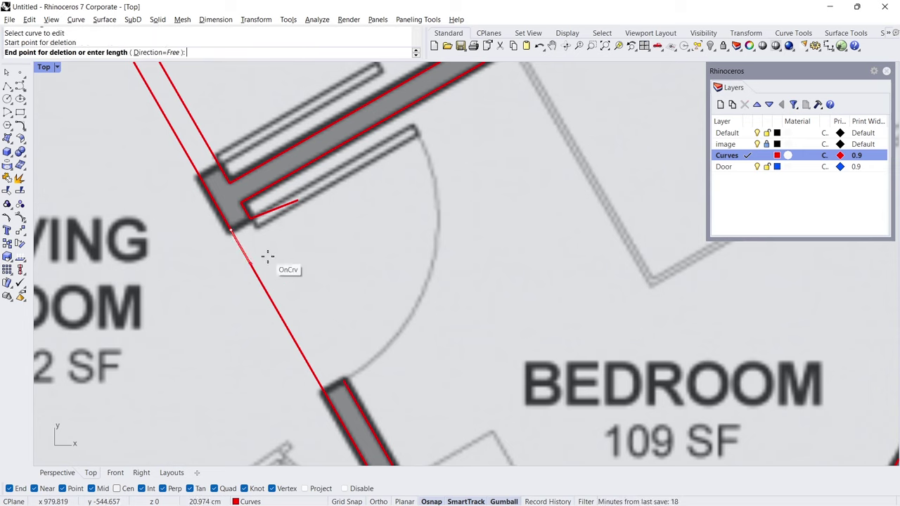
{"action": "left_click", "coordinate": [343, 383]}
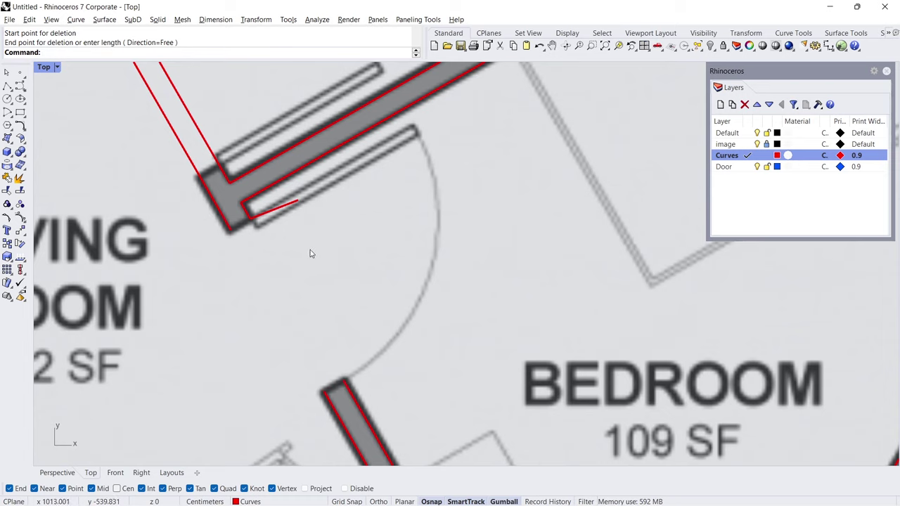
{"action": "left_click", "coordinate": [287, 211]}
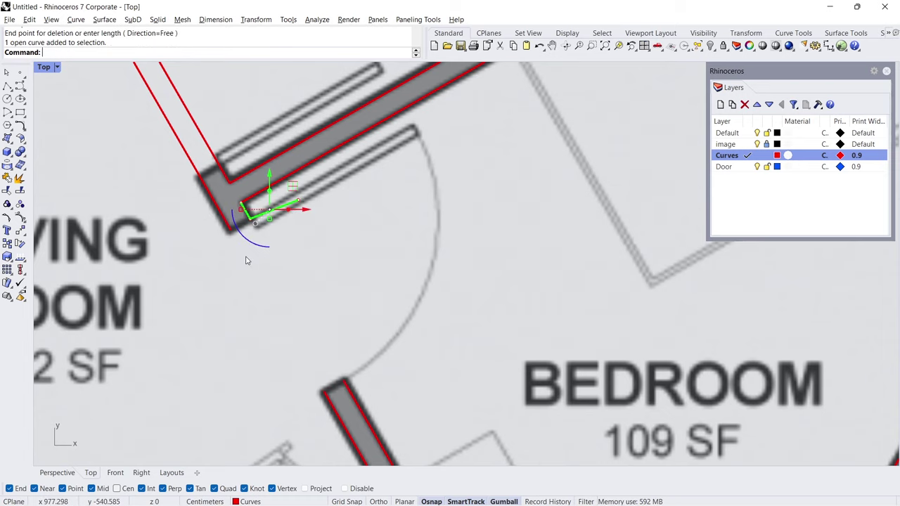
{"action": "key", "text": "Delete"}
Draw a guide polyline from the upper bedroom's inner wall corner, 10 cm along the living room wall, with a second segment into the bedroom.
{"action": "scroll", "coordinate": [187, 171], "scroll_direction": "up", "scroll_amount": 2}
{"action": "right_click_drag", "start_coordinate": [187, 170], "coordinate": [234, 281]}
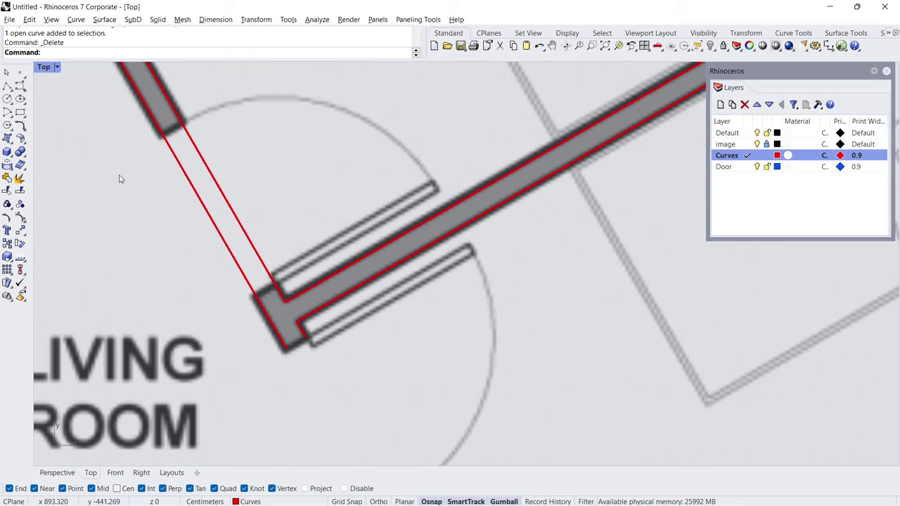
{"action": "left_click", "coordinate": [7, 86]}
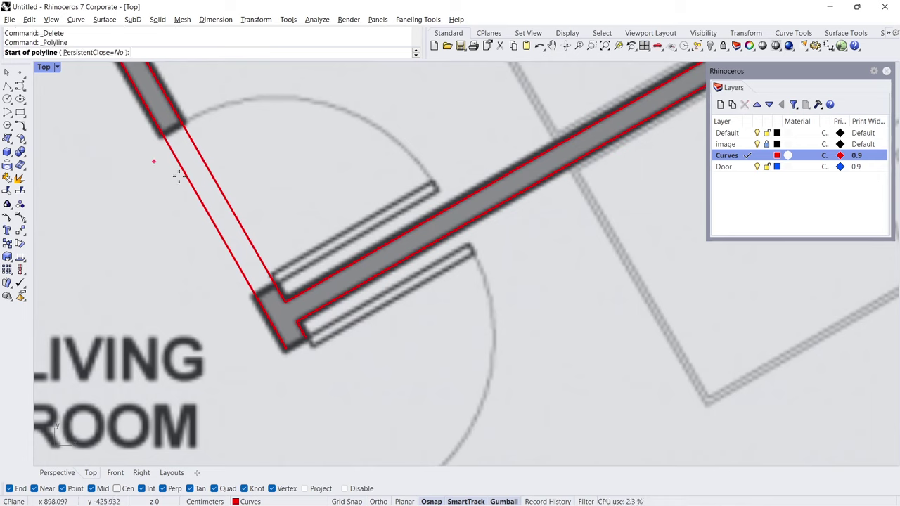
{"action": "left_click", "coordinate": [284, 301]}
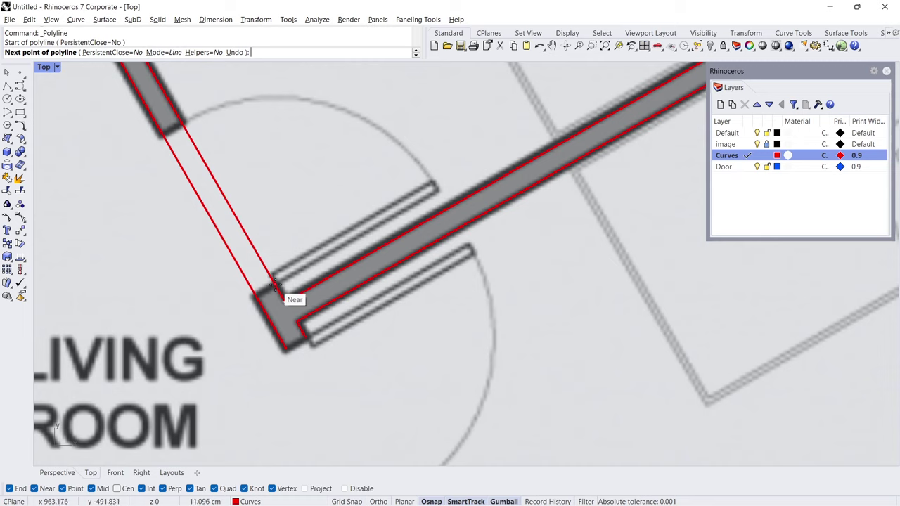
{"action": "key", "text": "Return"}
{"action": "left_click", "coordinate": [276, 285]}
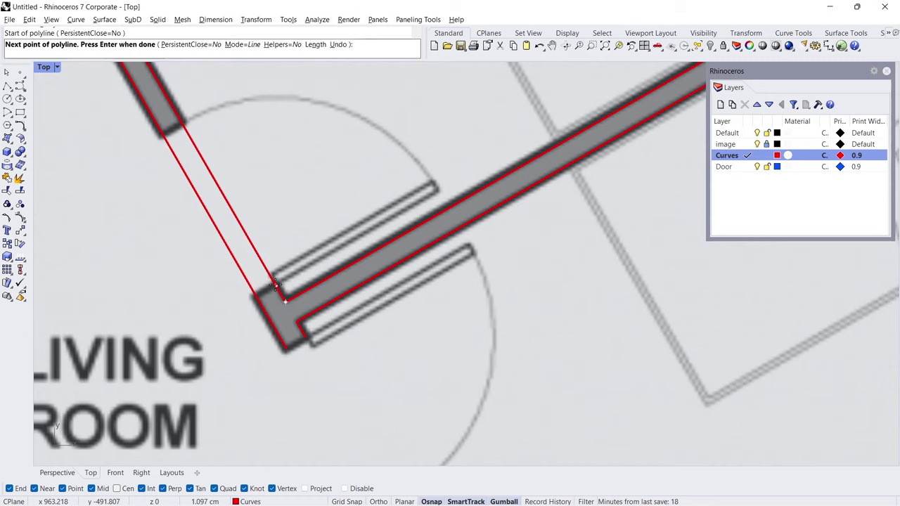
{"action": "left_click", "coordinate": [317, 241]}
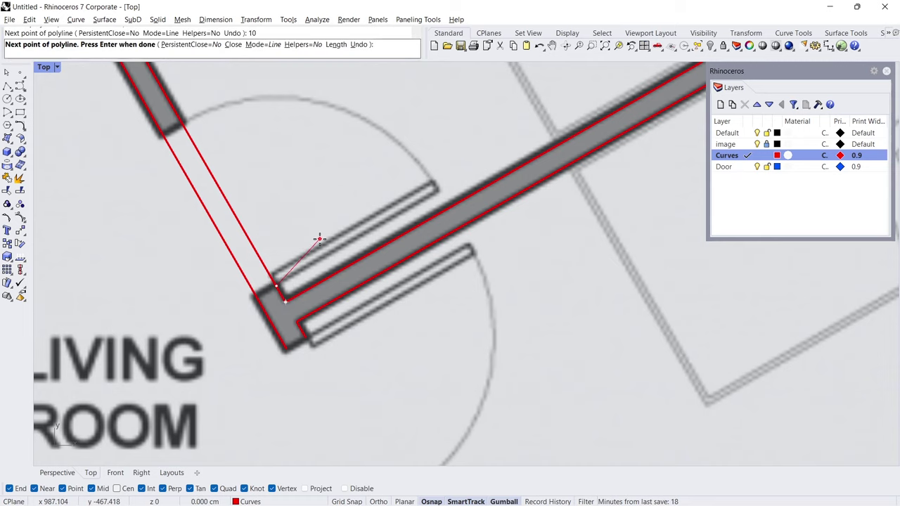
{"action": "key", "text": "Return"}
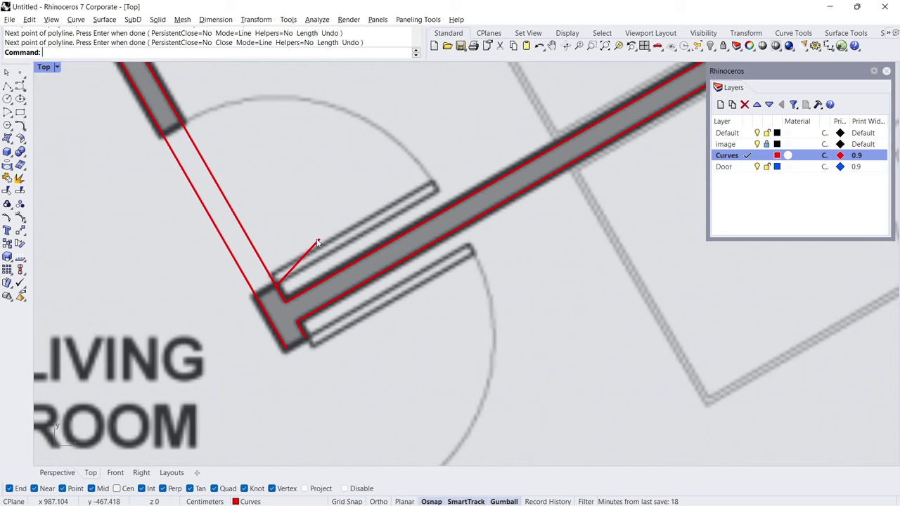
Delete a 100 cm sub-curve from the bedroom-side wall line at the upper bedroom's door, starting at the guide polyline's bend.
{"action": "left_click", "coordinate": [24, 131]}
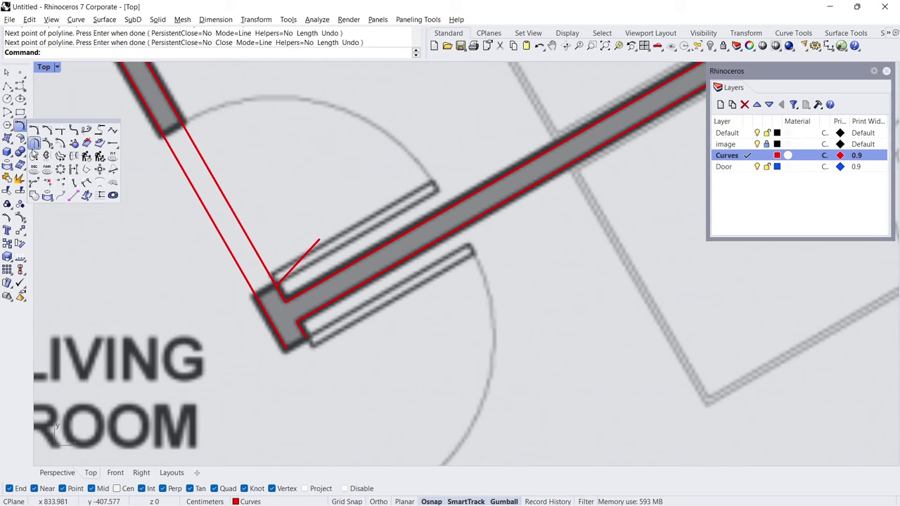
{"action": "left_click", "coordinate": [47, 184]}
{"action": "left_click", "coordinate": [247, 243]}
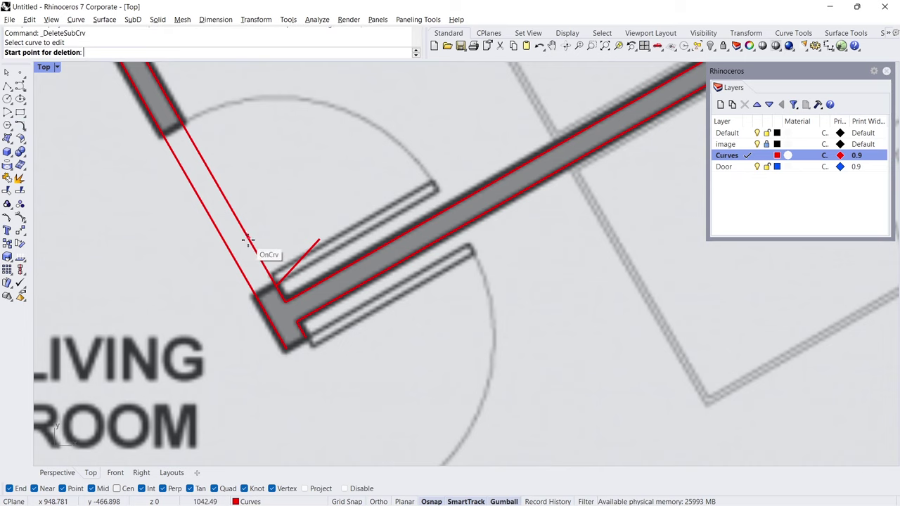
{"action": "left_click", "coordinate": [274, 284]}
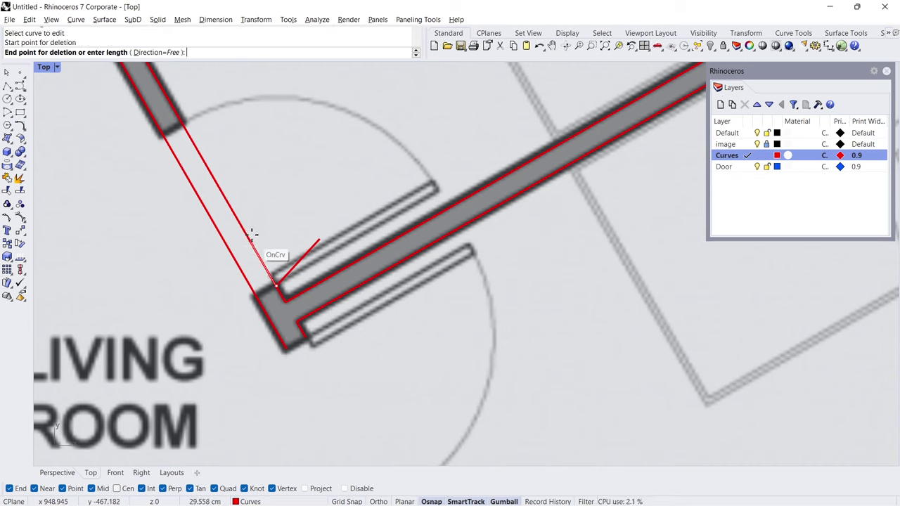
{"action": "type", "text": "100"}
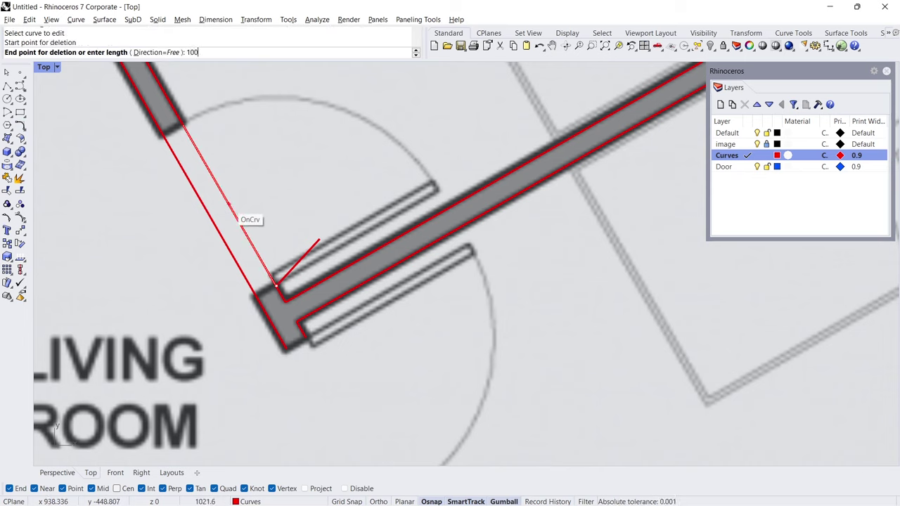
{"action": "key", "text": "Return"}
{"action": "key", "text": "Return"}
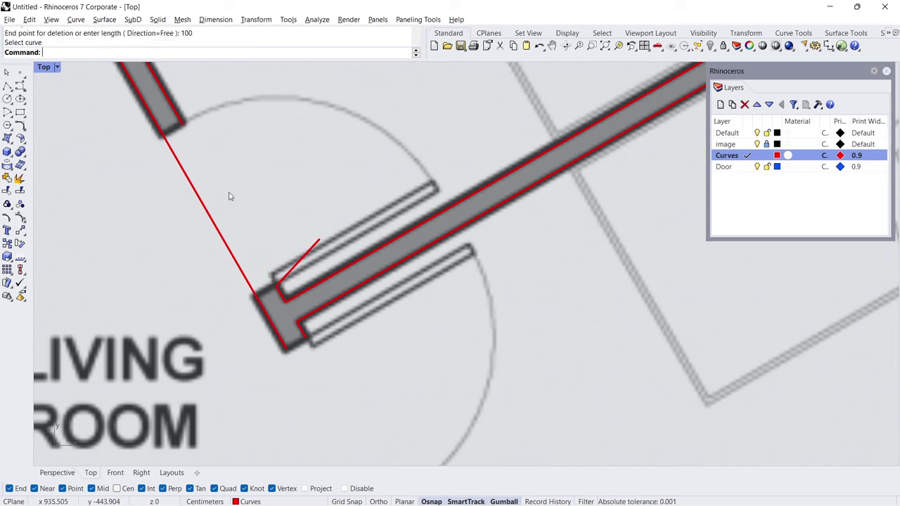
Delete the matching living-room-side sub-curve across the upper bedroom's door opening.
{"action": "key", "text": "Return"}
{"action": "left_click", "coordinate": [204, 208]}
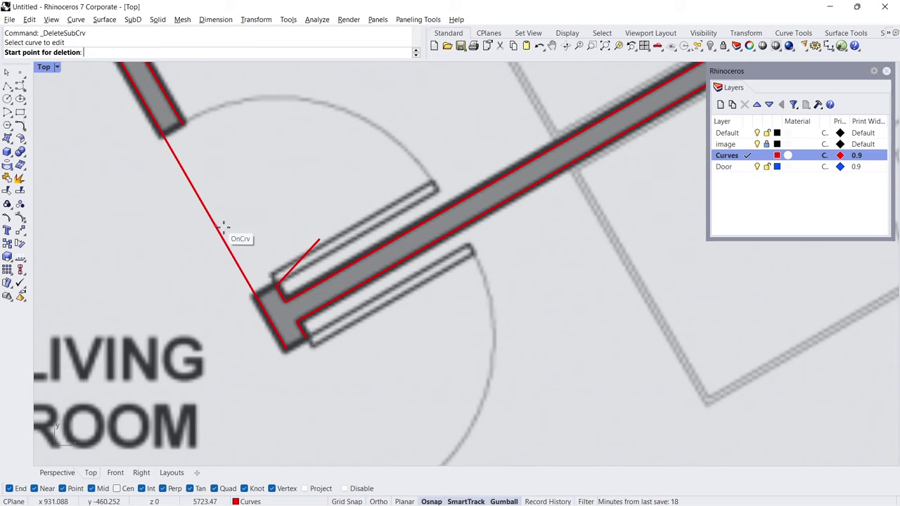
{"action": "left_click", "coordinate": [256, 294]}
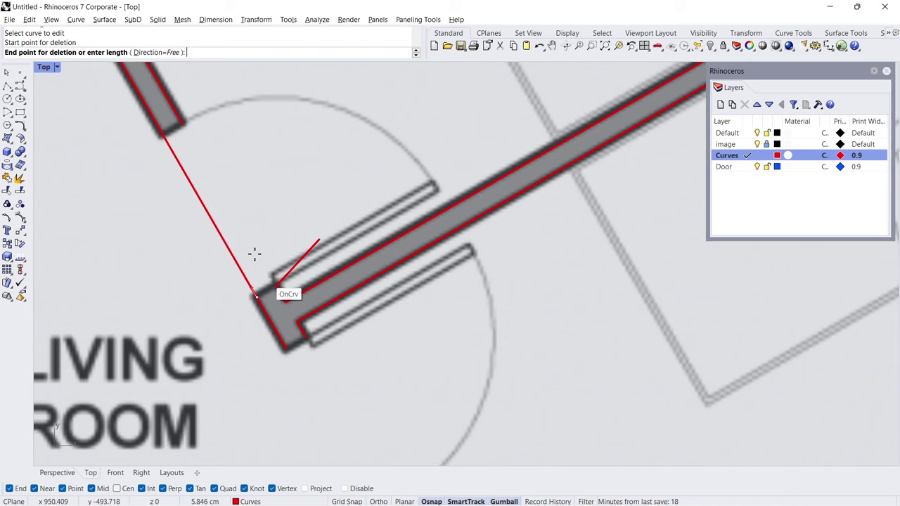
{"action": "left_click", "coordinate": [182, 132]}
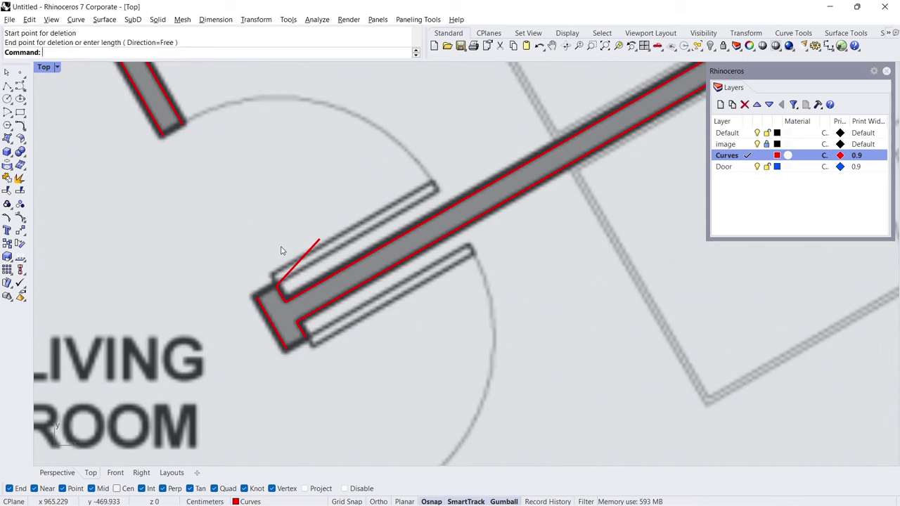
Remove the guide polyline and close the open wall end at the upper bedroom's door with a short polyline between its two wall lines.
{"action": "left_click", "coordinate": [298, 266]}
{"action": "key", "text": "Delete"}
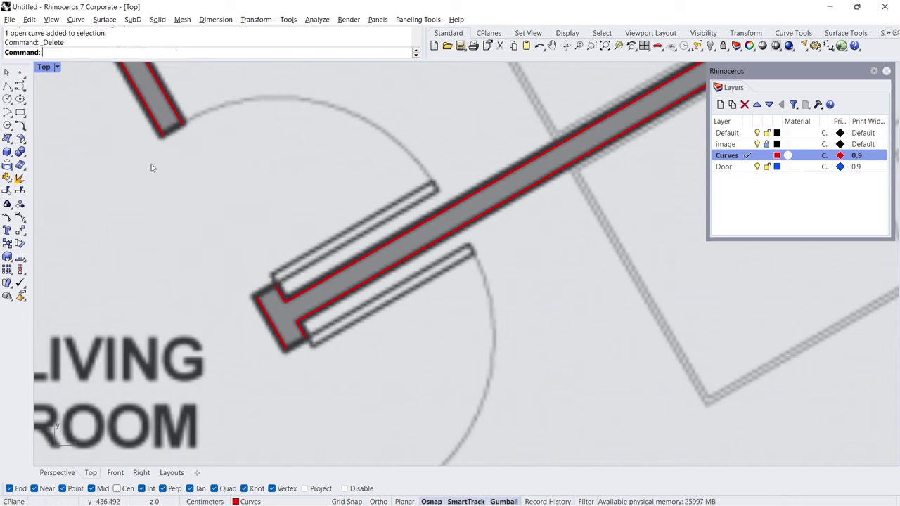
{"action": "left_click", "coordinate": [7, 84]}
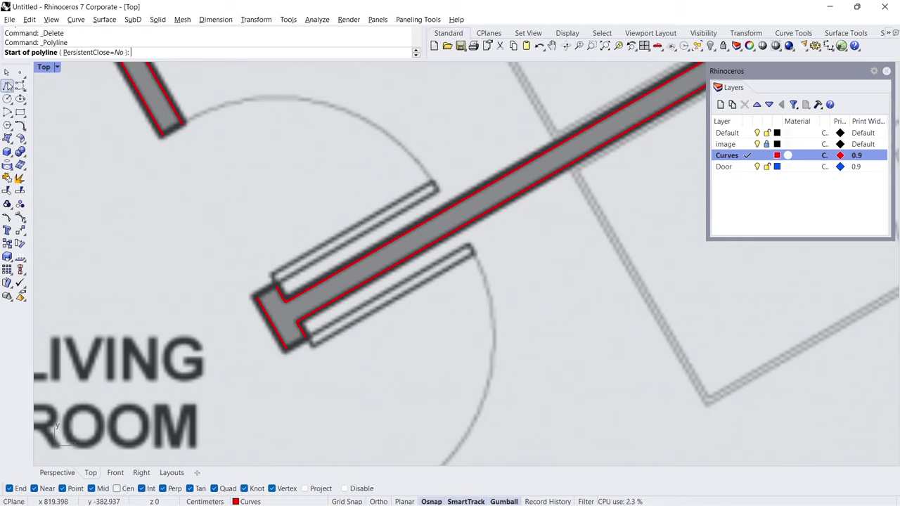
{"action": "left_click", "coordinate": [161, 134]}
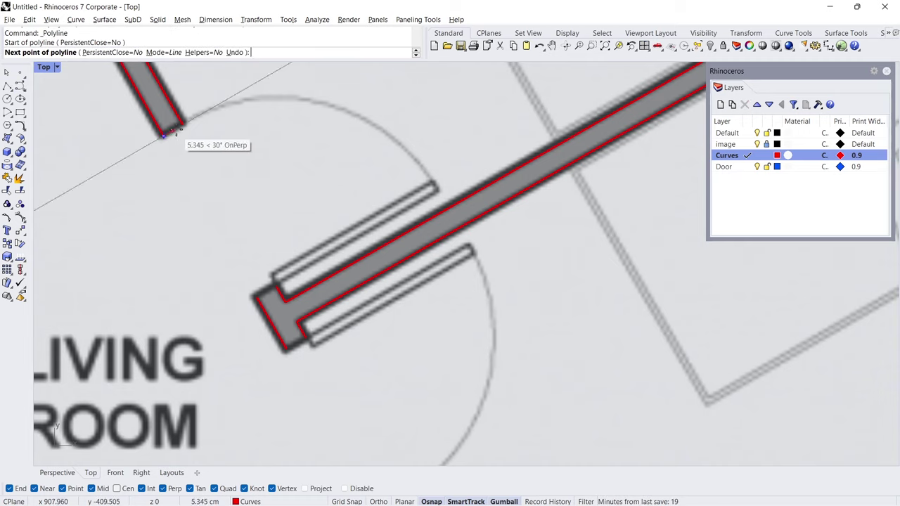
{"action": "left_click", "coordinate": [181, 126]}
{"action": "key", "text": "Return"}
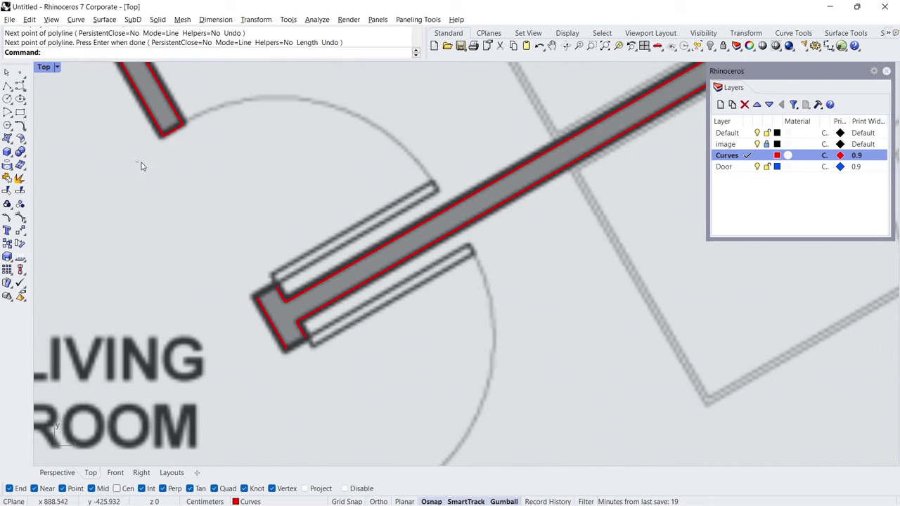
Copy the short end line to both open sides of the dividing wall's head and to the lower bedroom's wall end.
{"action": "left_click_drag", "start_coordinate": [142, 163], "coordinate": [193, 125]}
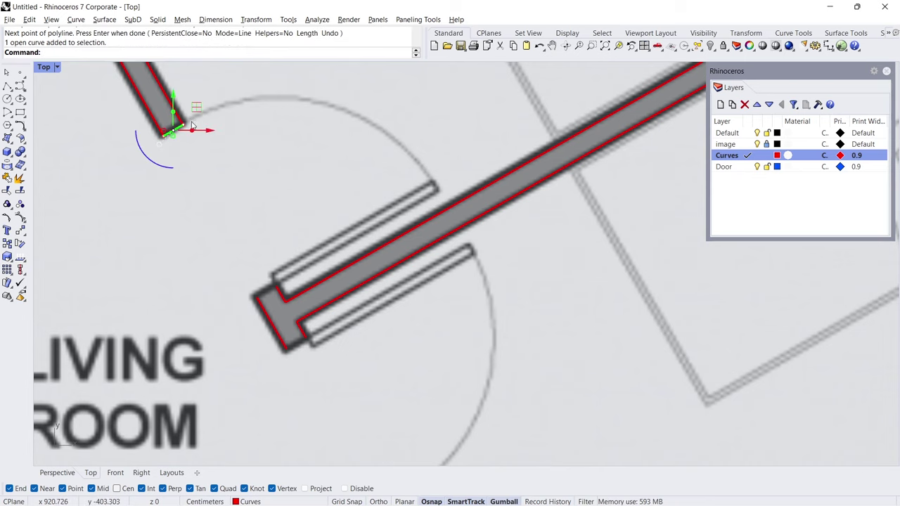
{"action": "left_click", "coordinate": [8, 243]}
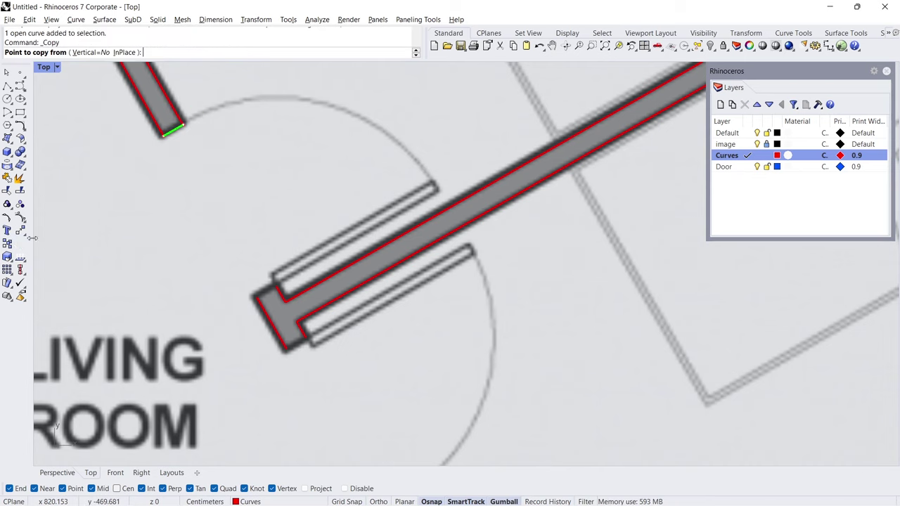
{"action": "left_click", "coordinate": [180, 128]}
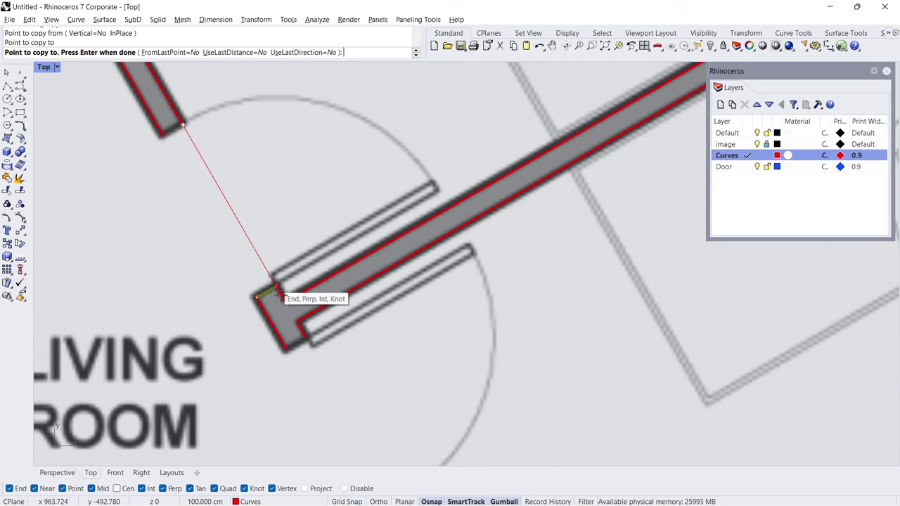
{"action": "left_click", "coordinate": [292, 333]}
{"action": "right_click_drag", "start_coordinate": [299, 337], "coordinate": [214, 188]}
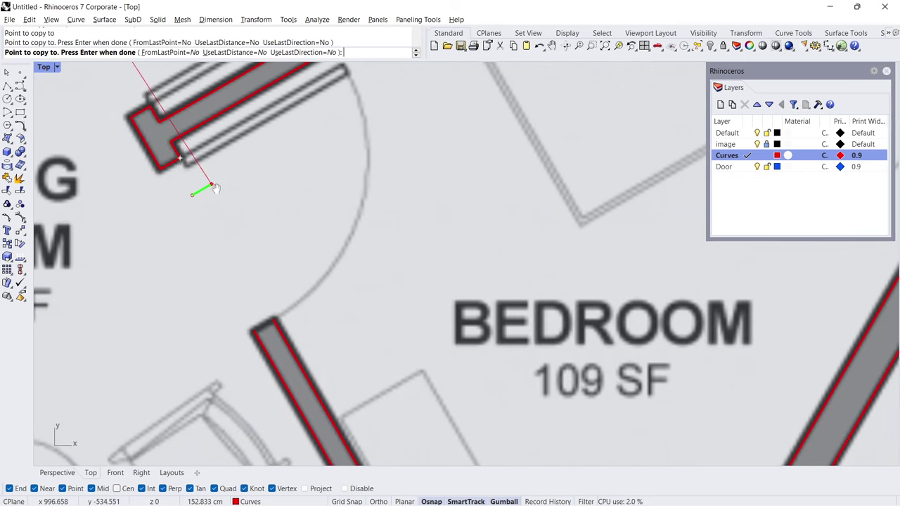
{"action": "left_click", "coordinate": [275, 322]}
{"action": "key", "text": "Return"}
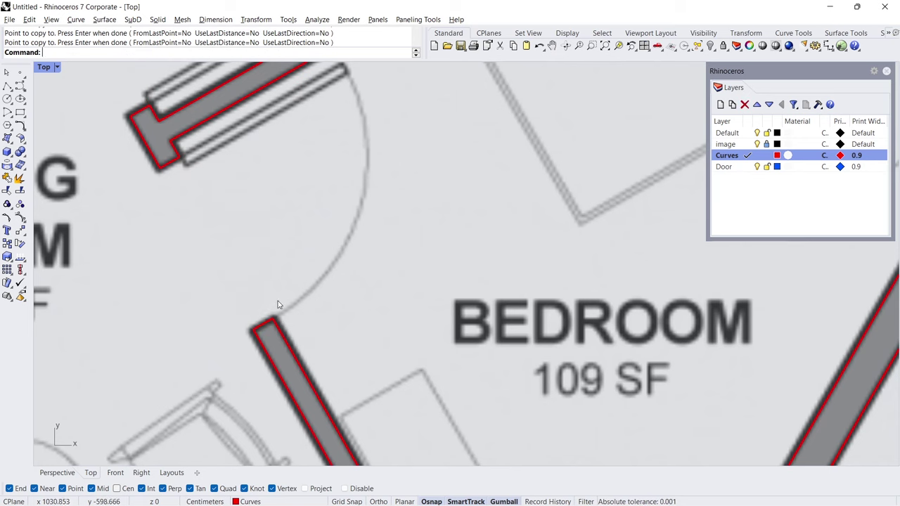
Copy the porch entrance door, leaf and swing arc, from its arc end to the wall corner at the lower bedroom's door opening.
{"action": "scroll", "coordinate": [297, 226], "scroll_direction": "down", "scroll_amount": 5}
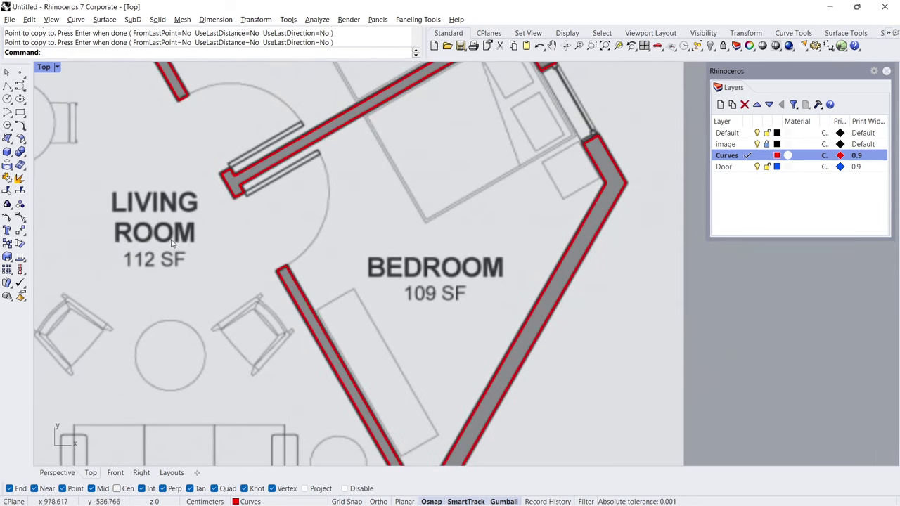
{"action": "right_click_drag", "start_coordinate": [135, 265], "coordinate": [347, 243]}
{"action": "left_click_drag", "start_coordinate": [204, 207], "coordinate": [160, 261]}
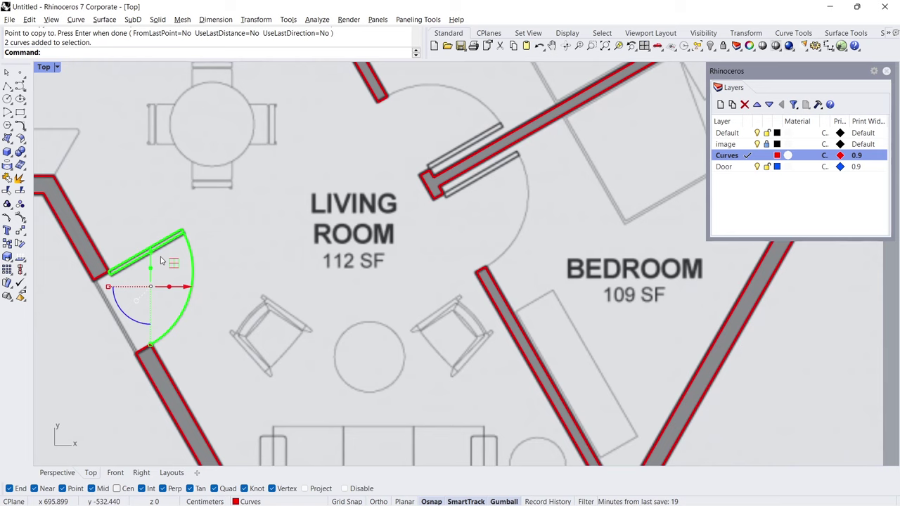
{"action": "left_click", "coordinate": [10, 243]}
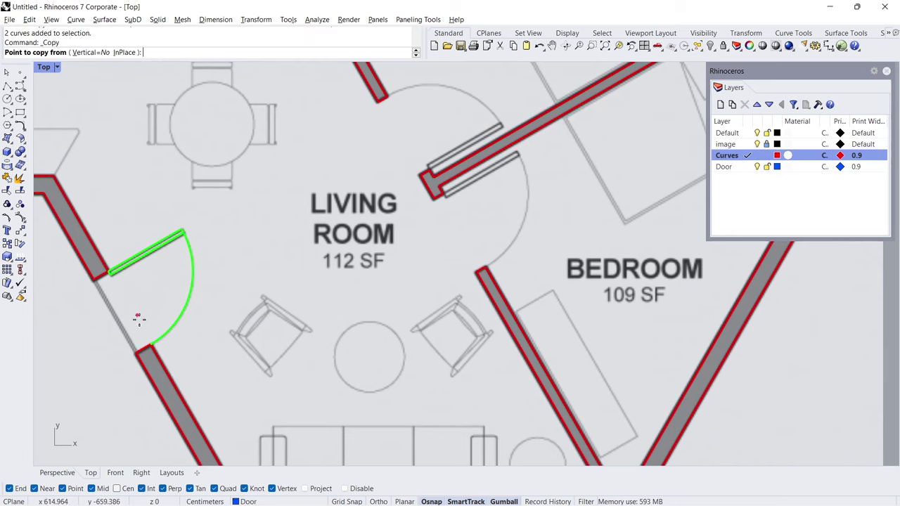
{"action": "left_click", "coordinate": [151, 344]}
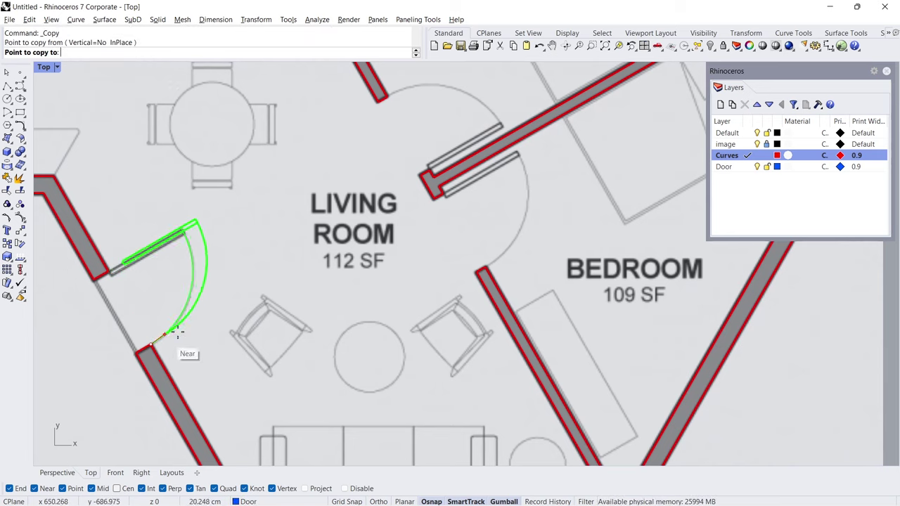
{"action": "left_click", "coordinate": [481, 269]}
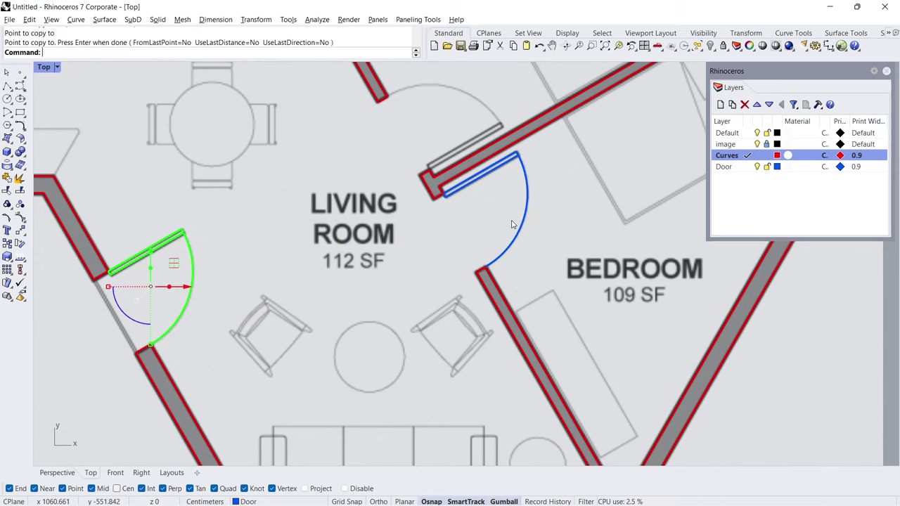
{"action": "key", "text": "Return"}
Mirror a copy of the lower bedroom's door across the dividing wall's centerline into the upper bedroom's opening.
{"action": "left_click_drag", "start_coordinate": [511, 175], "coordinate": [509, 176]}
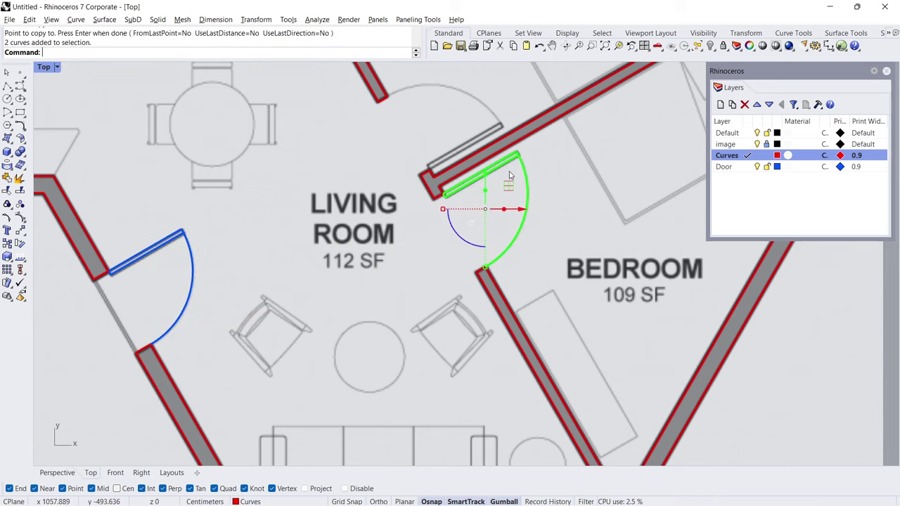
{"action": "right_click_drag", "start_coordinate": [468, 158], "coordinate": [332, 255]}
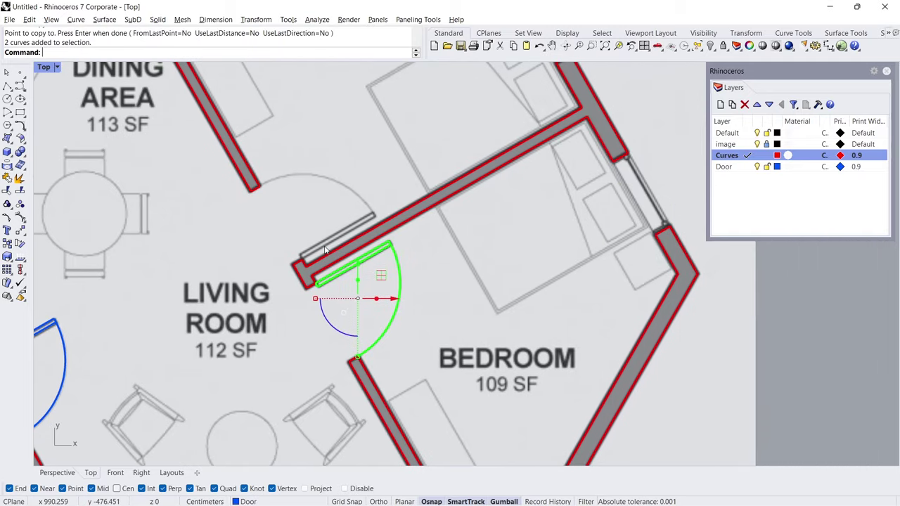
{"action": "scroll", "coordinate": [301, 276], "scroll_direction": "up", "scroll_amount": 5}
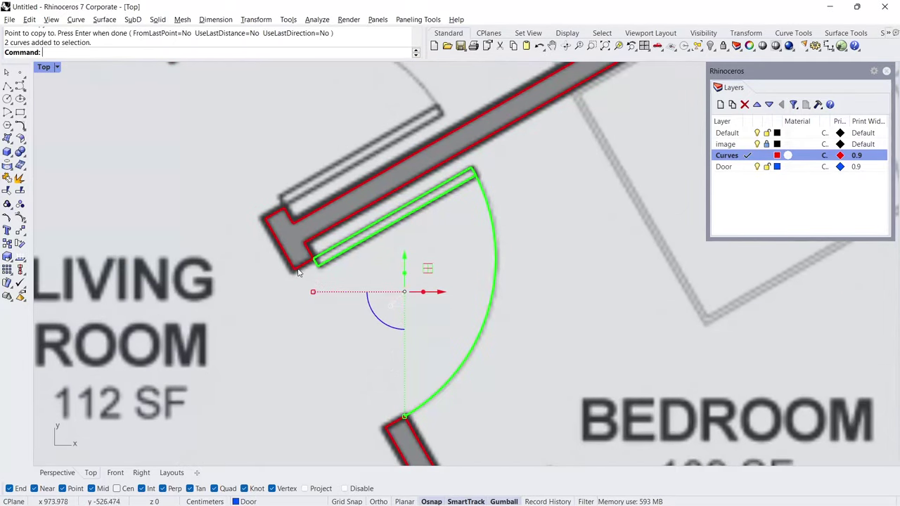
{"action": "left_click", "coordinate": [22, 233]}
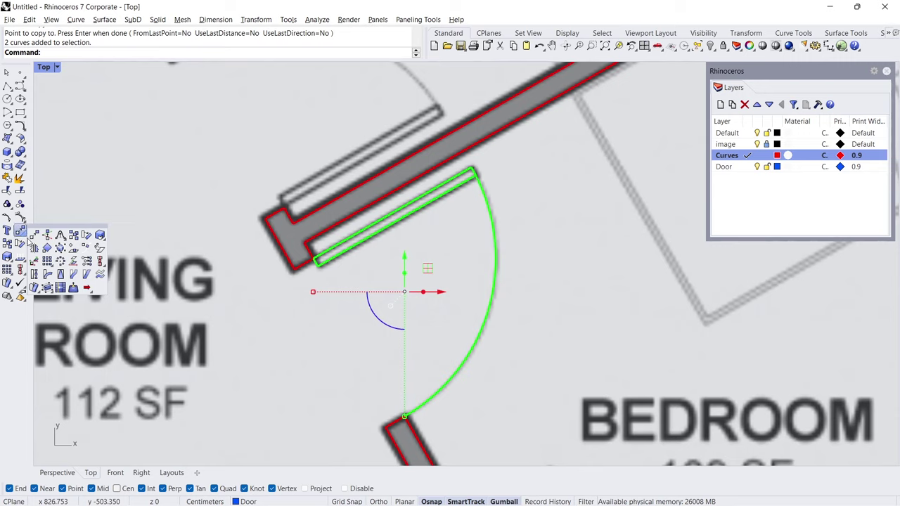
{"action": "left_click", "coordinate": [33, 249]}
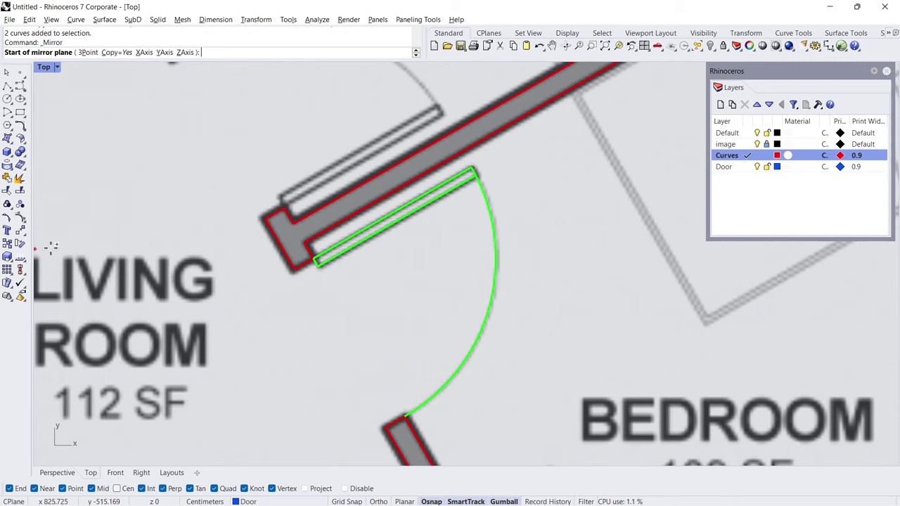
{"action": "left_click", "coordinate": [304, 243]}
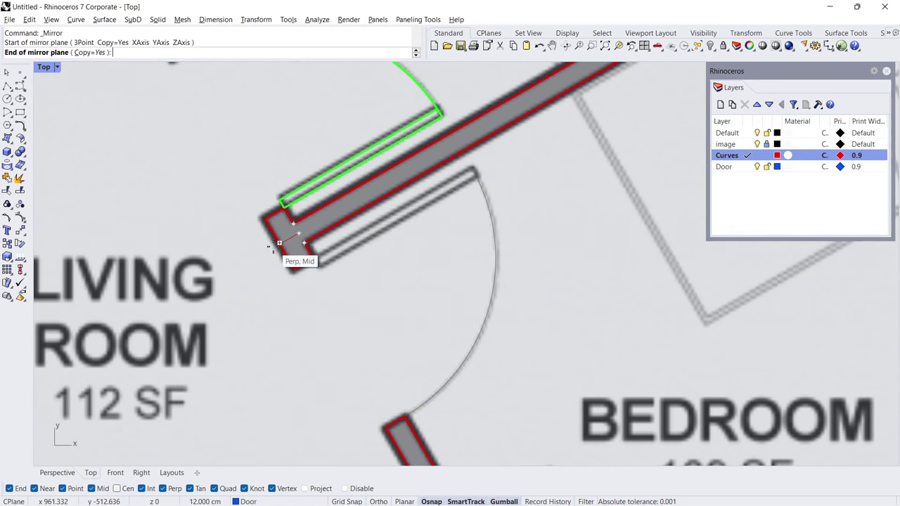
{"action": "left_click", "coordinate": [277, 250]}
{"action": "key", "text": "Escape"}
Hide the Door layer so that only the wall curves remain selectable.
{"action": "scroll", "coordinate": [232, 232], "scroll_direction": "down", "scroll_amount": 6}
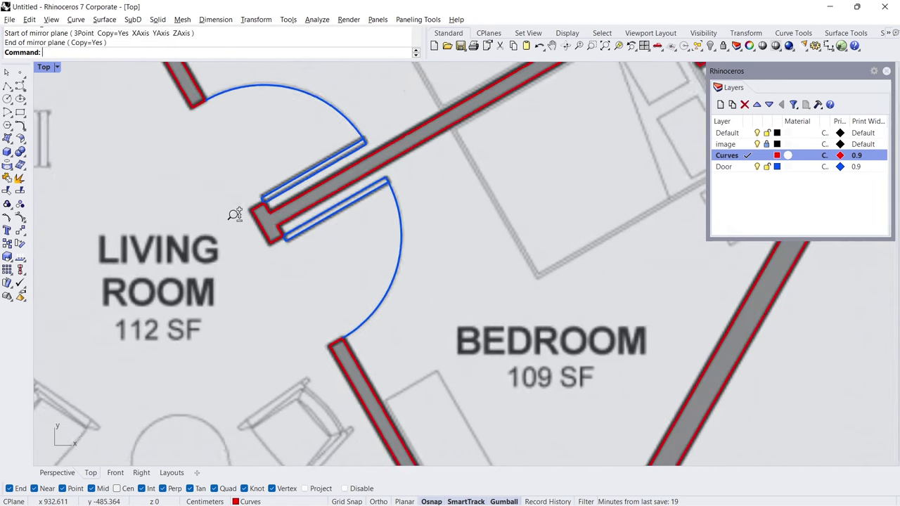
{"action": "right_click_drag", "start_coordinate": [184, 207], "coordinate": [384, 258]}
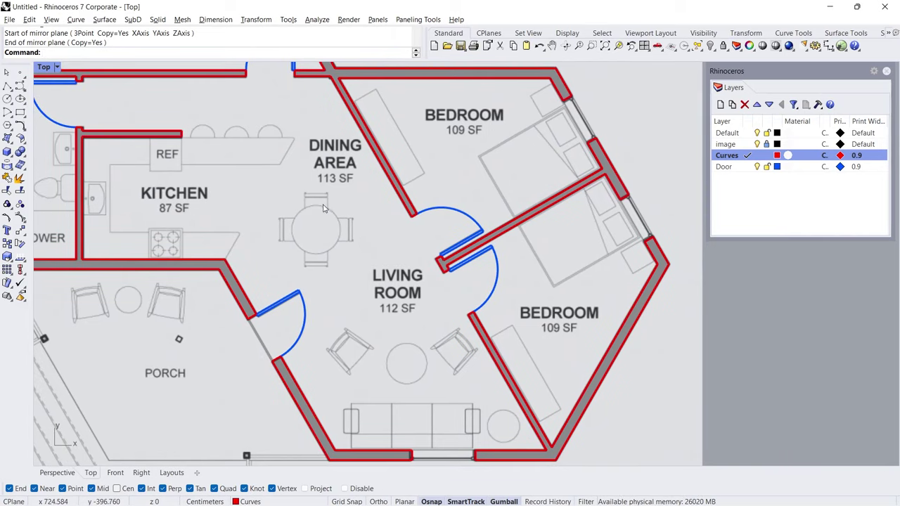
{"action": "scroll", "coordinate": [256, 216], "scroll_direction": "down", "scroll_amount": 4}
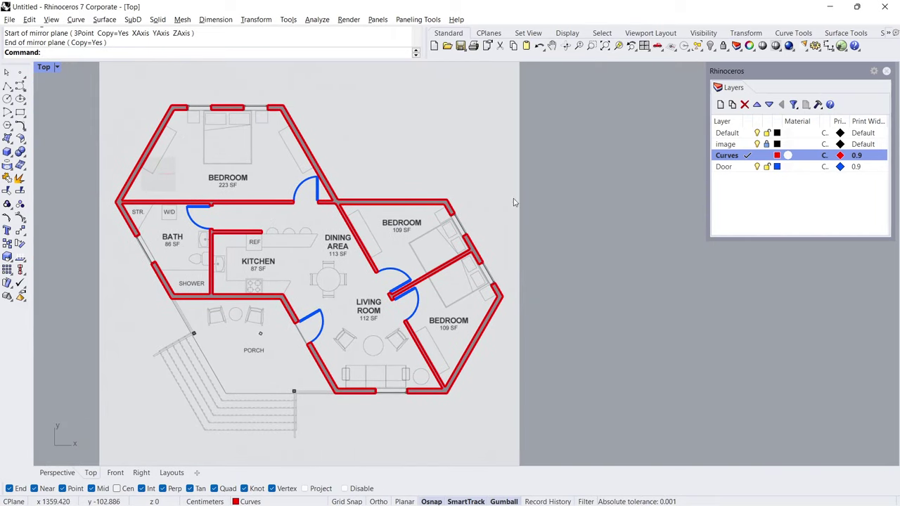
{"action": "left_click", "coordinate": [756, 167]}
{"action": "left_click", "coordinate": [756, 167]}
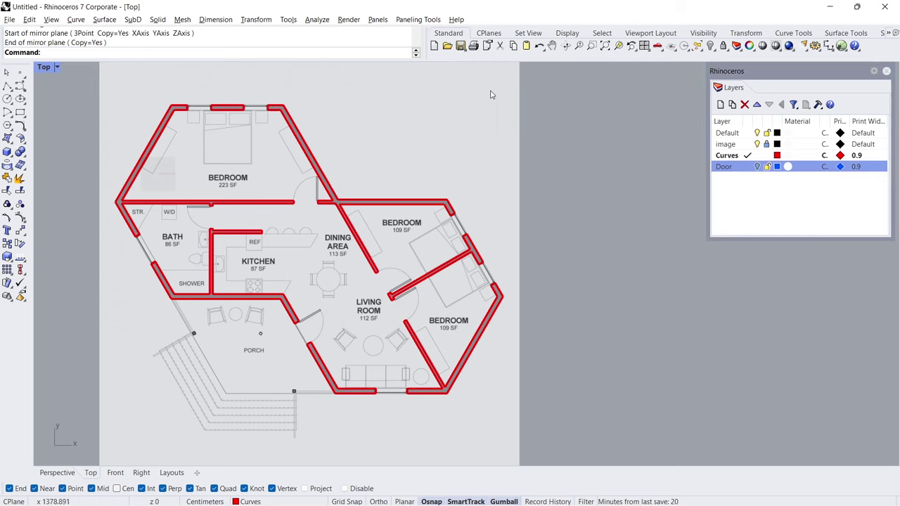
Select all the wall curves, show their object properties and join them into closed curves.
{"action": "left_click_drag", "start_coordinate": [493, 87], "coordinate": [102, 405]}
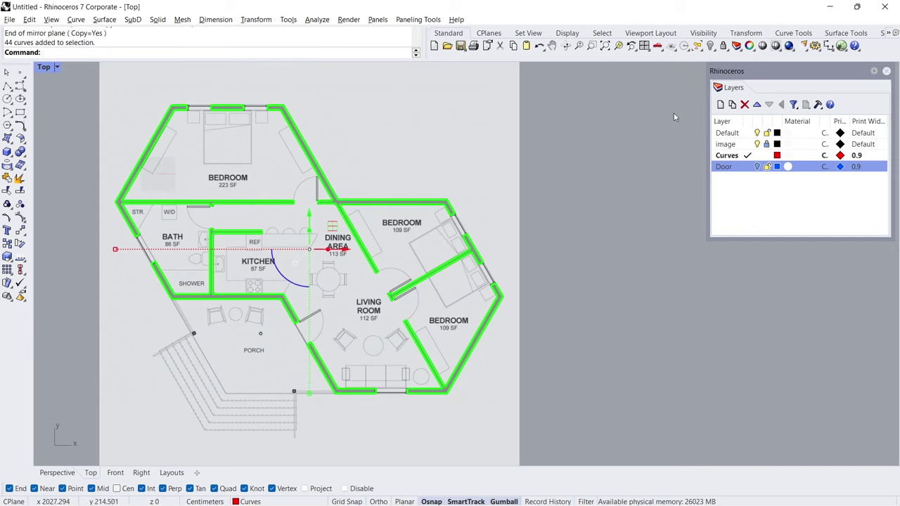
{"action": "left_click", "coordinate": [749, 46]}
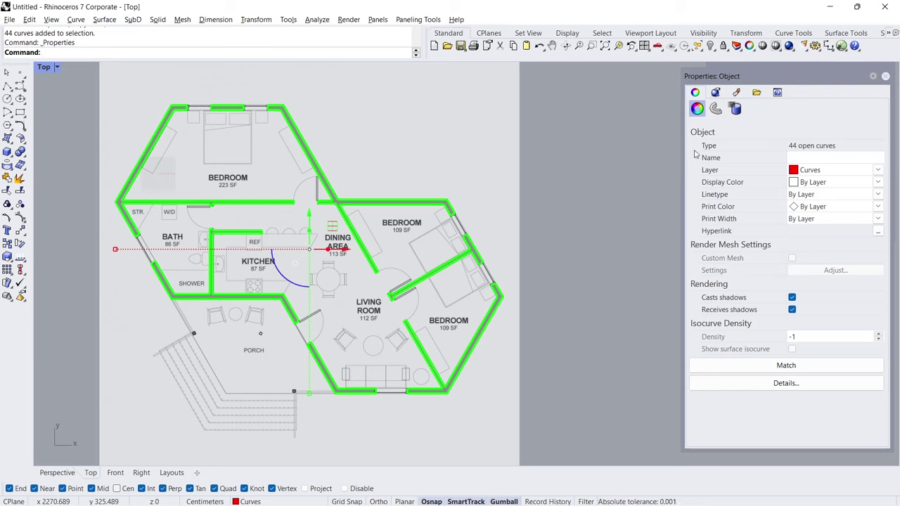
{"action": "left_click", "coordinate": [6, 179]}
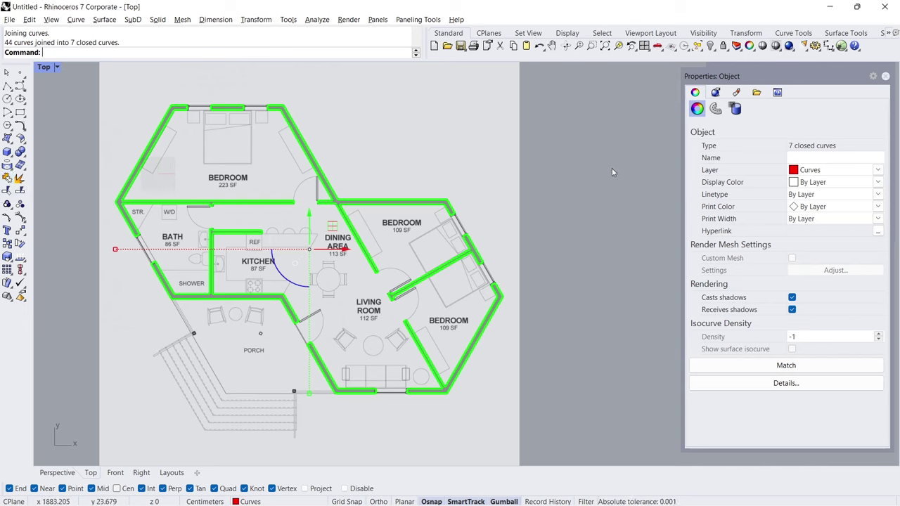
Switch to the Perspective view, close the object properties, and create a layer named Walls as the current layer.
{"action": "left_click", "coordinate": [57, 473]}
{"action": "mouse_move", "coordinate": [266, 244]}
{"action": "right_mouse_down", "text": "ctrl"}
{"action": "mouse_move", "coordinate": [277, 253]}
{"action": "mouse_move", "coordinate": [279, 369]}
{"action": "mouse_move", "coordinate": [262, 234]}
{"action": "right_mouse_up", "text": "ctrl"}
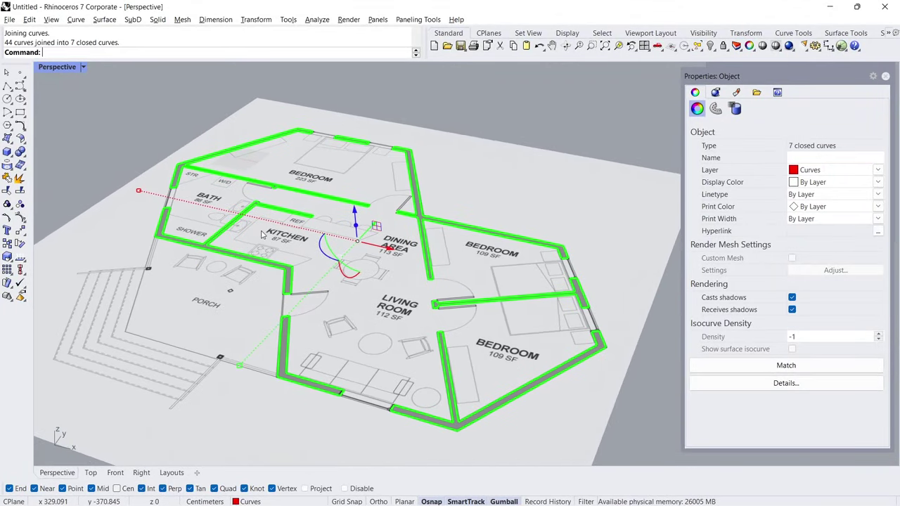
{"action": "left_click", "coordinate": [884, 76]}
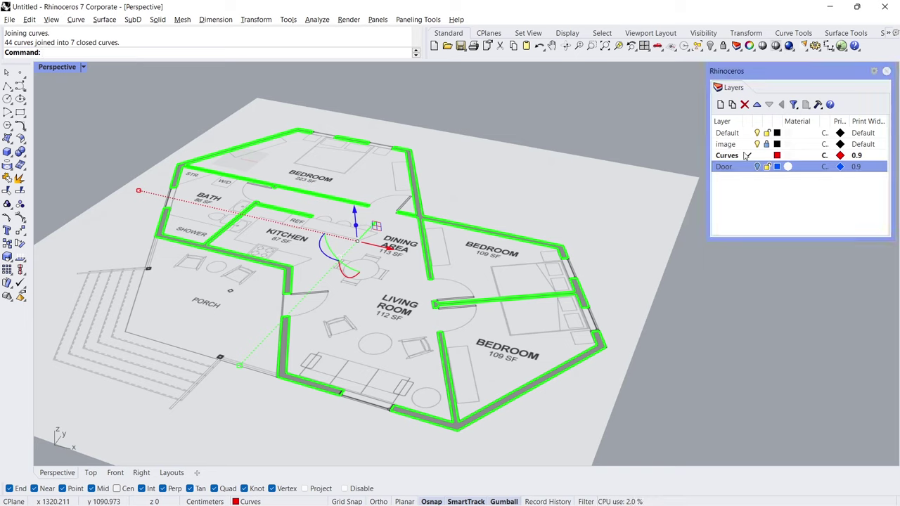
{"action": "left_click", "coordinate": [721, 104]}
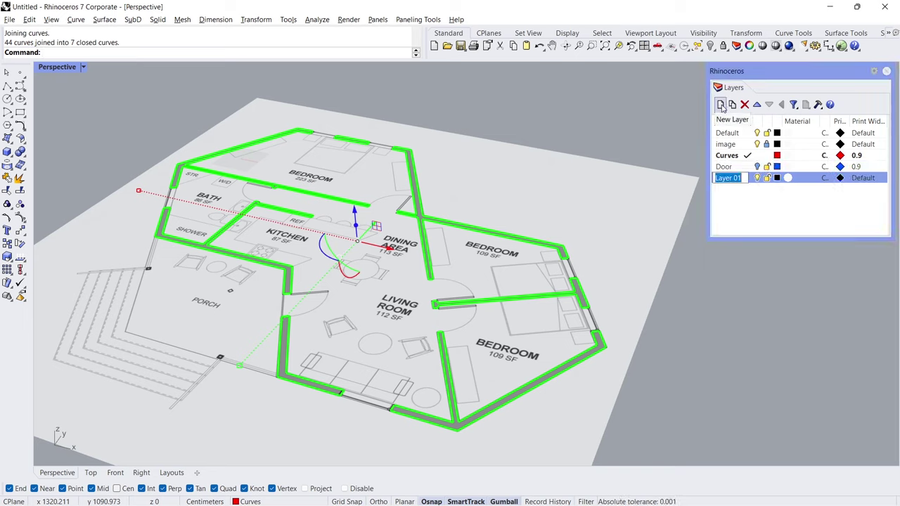
{"action": "type", "text": "Walls"}
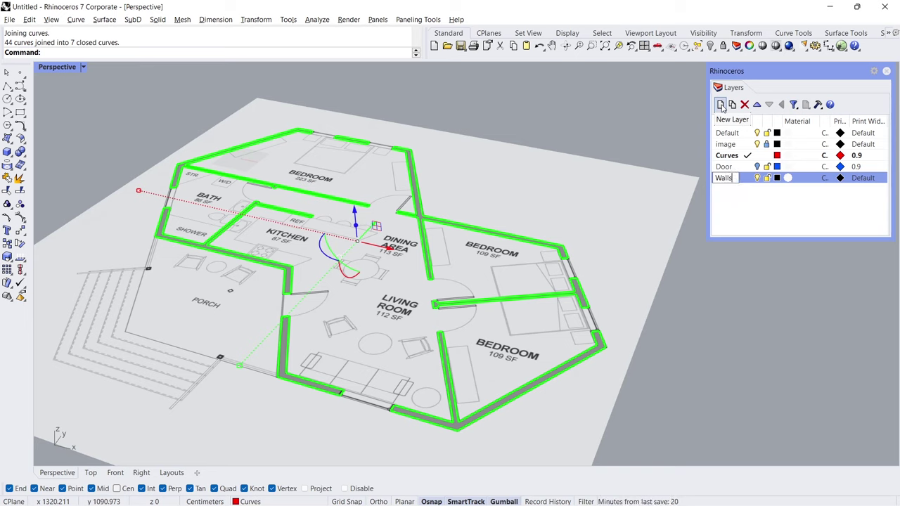
{"action": "key", "text": "Return"}
{"action": "left_click", "coordinate": [747, 178]}
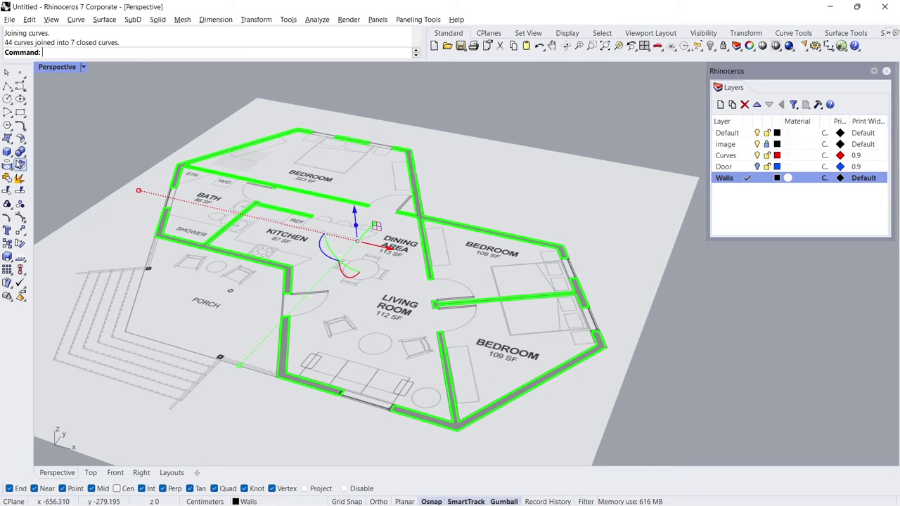
Extrude the selected closed wall curves straight up 300 cm as solids and clear the selection.
{"action": "left_click", "coordinate": [10, 154]}
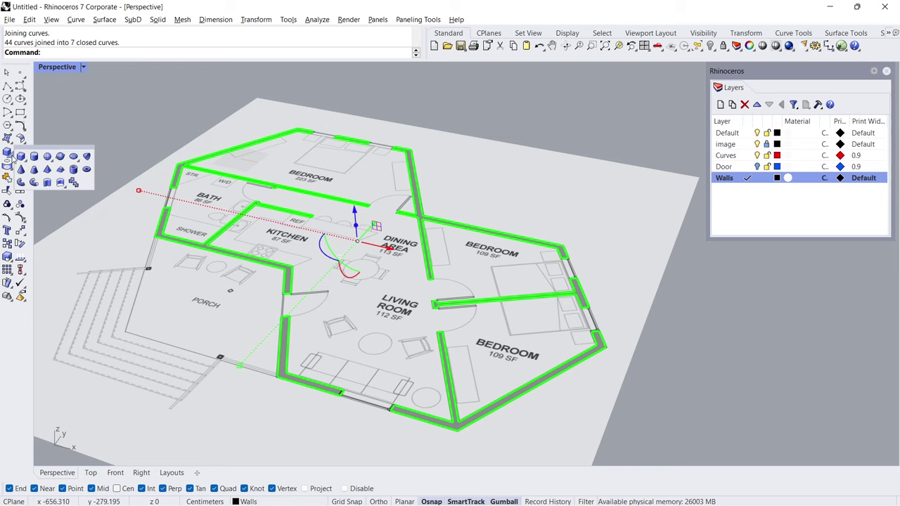
{"action": "left_click", "coordinate": [48, 182]}
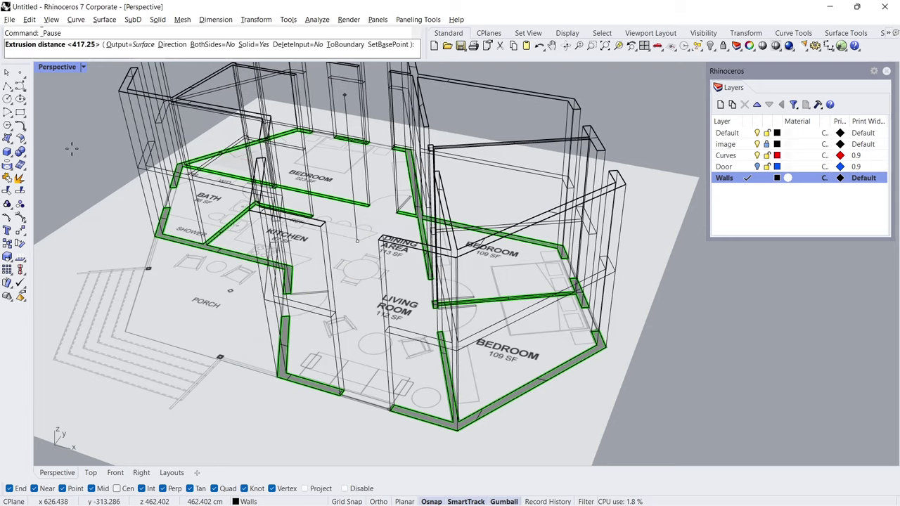
{"action": "type", "text": "300"}
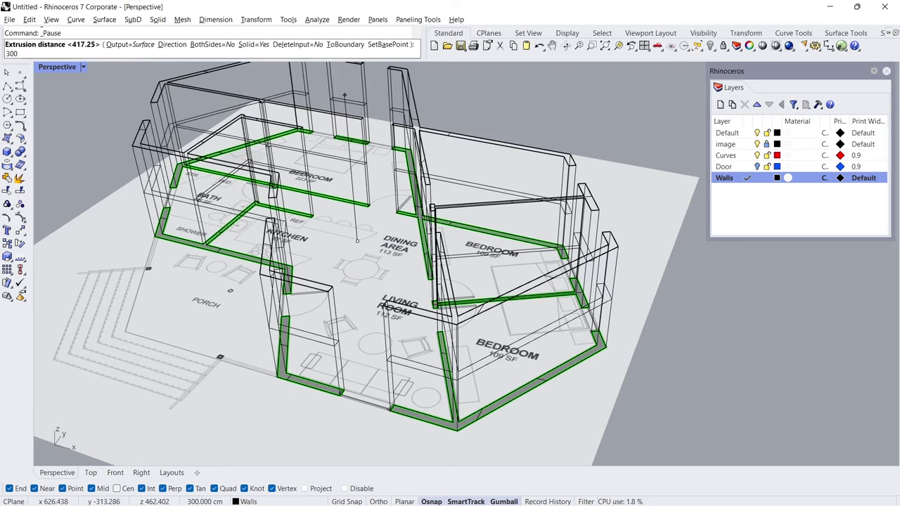
{"action": "key", "text": "Return"}
{"action": "right_click_drag", "start_coordinate": [130, 185], "coordinate": [110, 142]}
{"action": "left_click", "coordinate": [104, 125]}
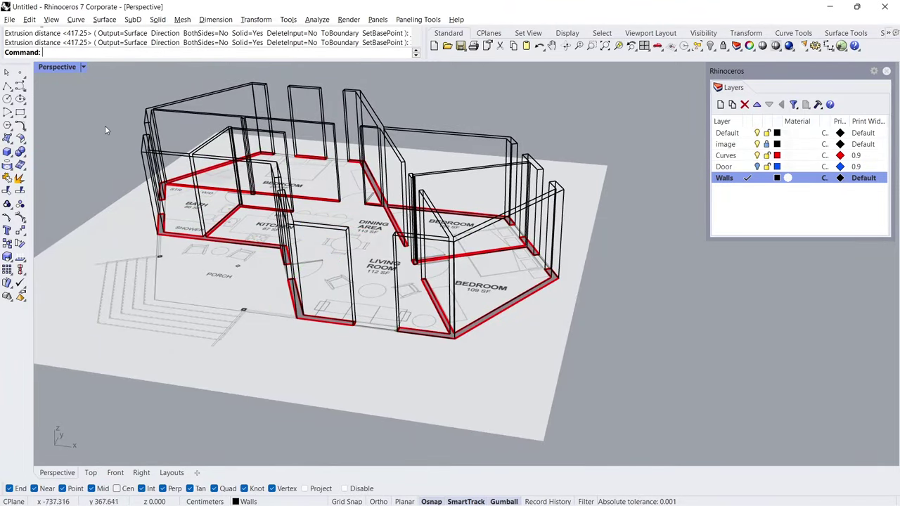
Set the Perspective viewport to Shaded display and inspect the individual wall solids by selecting two of them.
{"action": "left_click", "coordinate": [83, 67]}
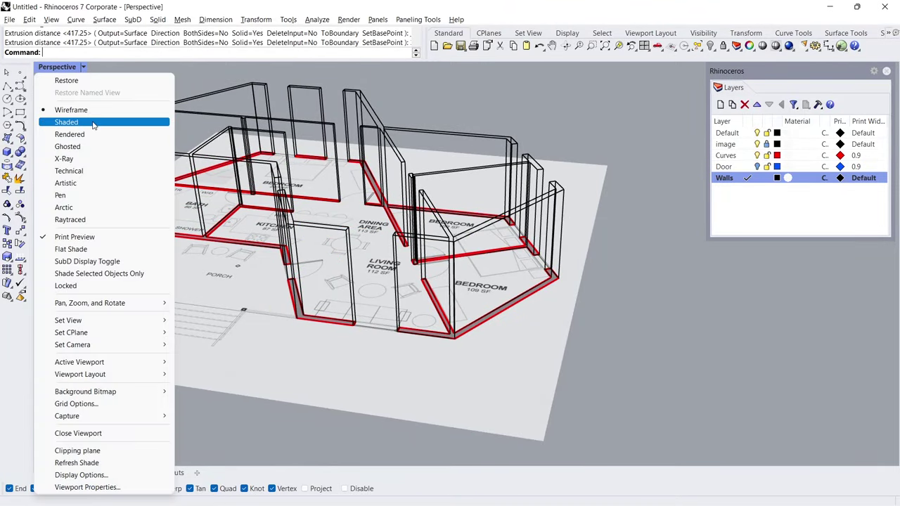
{"action": "left_click", "coordinate": [94, 124]}
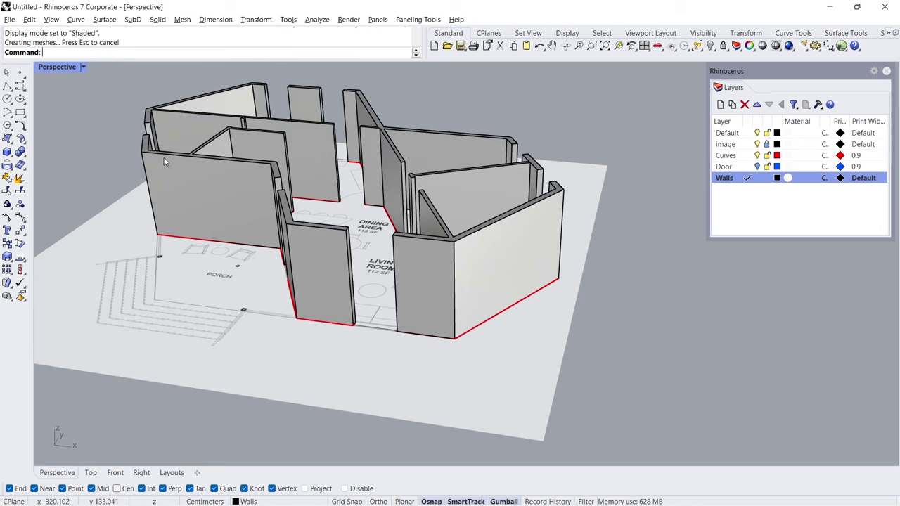
{"action": "right_click_drag", "start_coordinate": [163, 157], "coordinate": [236, 208]}
{"action": "left_click", "coordinate": [260, 244]}
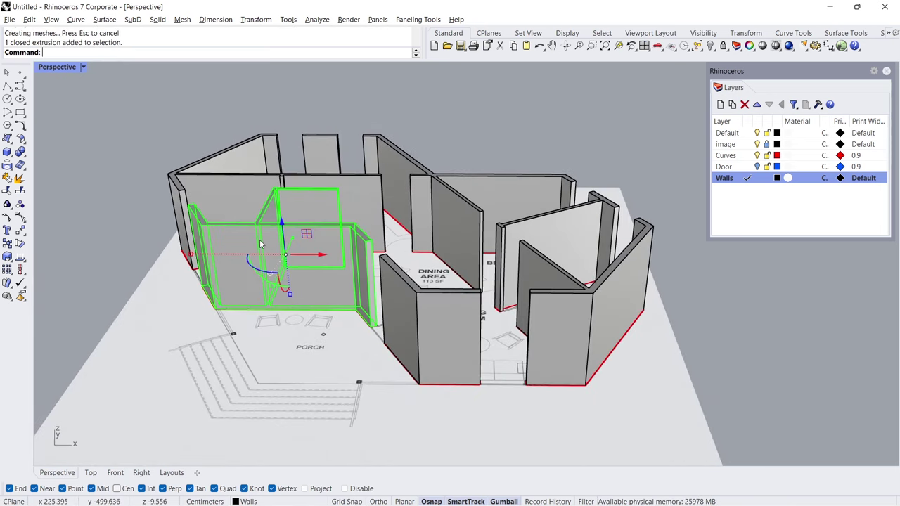
{"action": "left_click", "coordinate": [225, 189]}
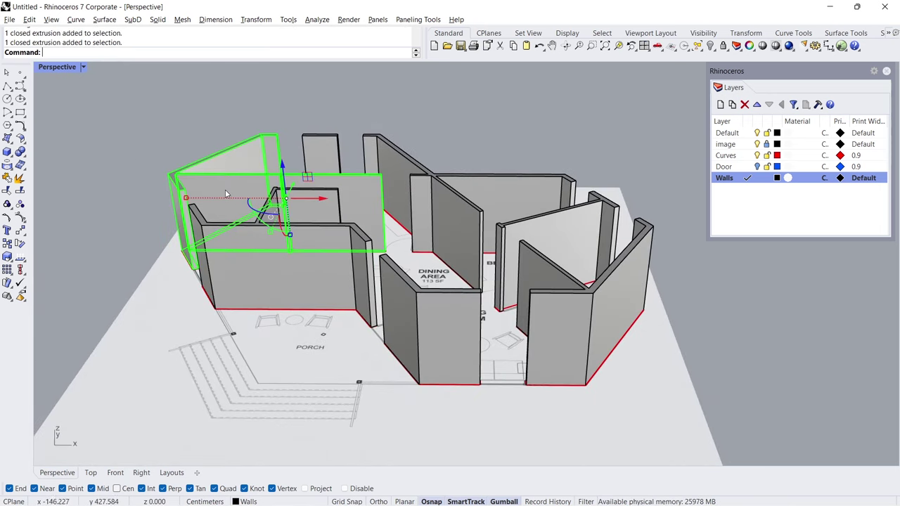
{"action": "left_click", "coordinate": [152, 198]}
{"action": "right_click_drag", "start_coordinate": [351, 210], "coordinate": [327, 214]}
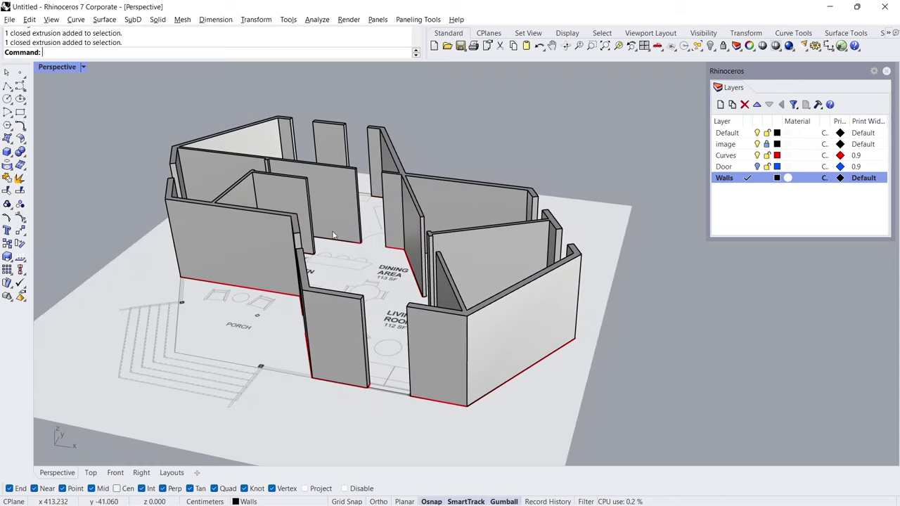
Draw a 50 cm high sill box across the living room's front window opening, between the corners of the adjoining wall bases.
{"action": "scroll", "coordinate": [391, 364], "scroll_direction": "up", "scroll_amount": 5}
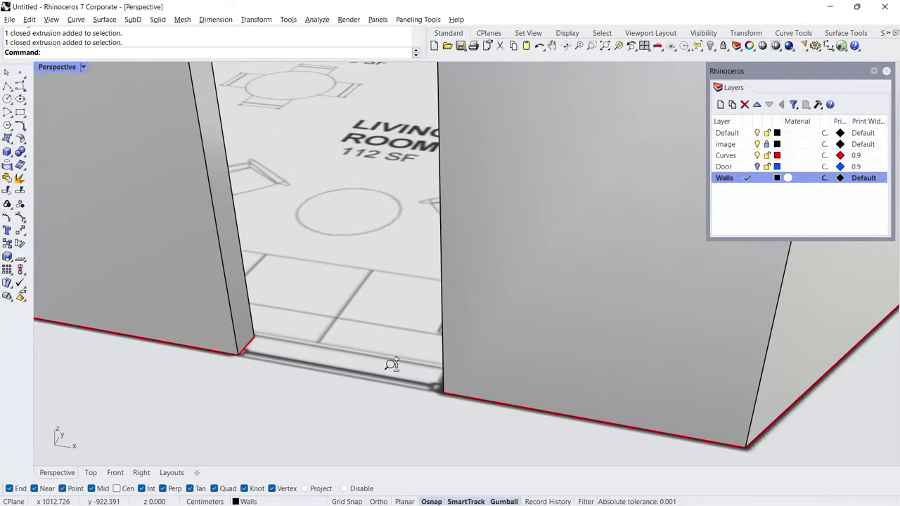
{"action": "left_click", "coordinate": [7, 152]}
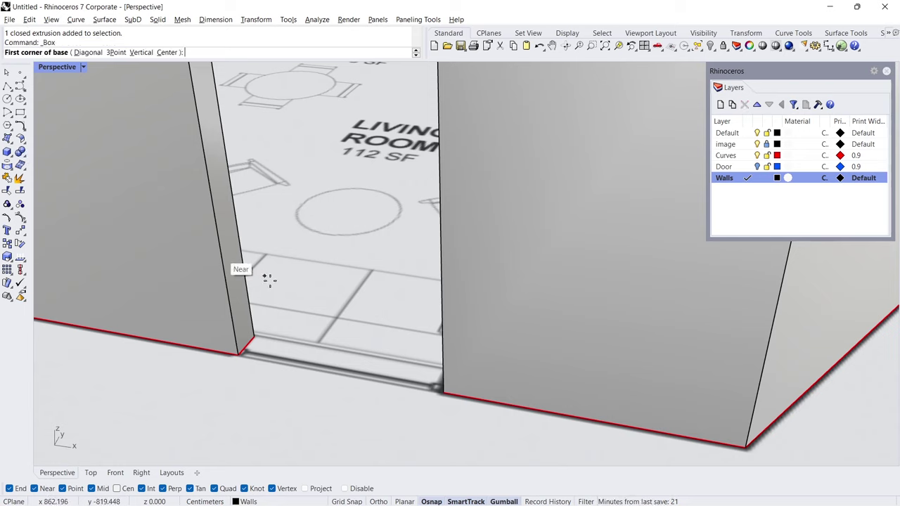
{"action": "left_click", "coordinate": [253, 336]}
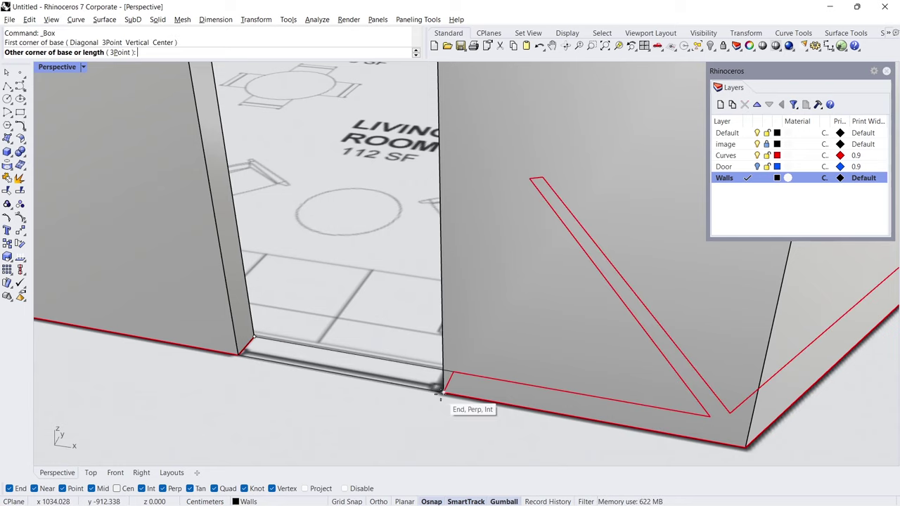
{"action": "left_click", "coordinate": [443, 392]}
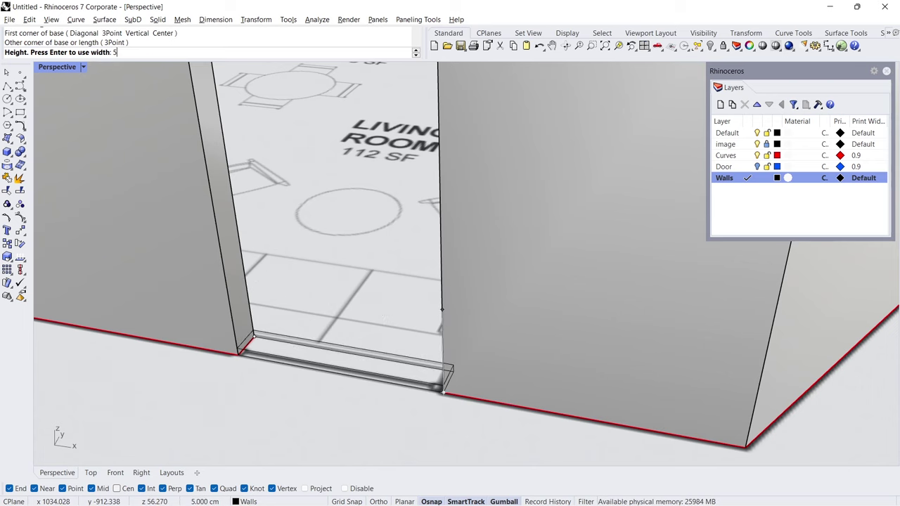
{"action": "type", "text": "50"}
{"action": "key", "text": "Return"}
Draw a lintel box between the wall tops over the same window opening, extending 80 cm downward.
{"action": "scroll", "coordinate": [372, 291], "scroll_direction": "down", "scroll_amount": 5}
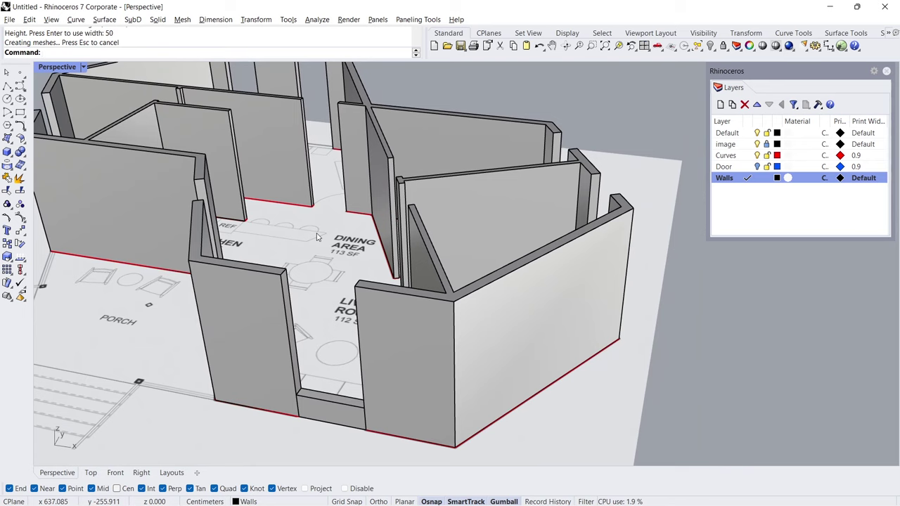
{"action": "key", "text": "Return"}
{"action": "left_click", "coordinate": [285, 269]}
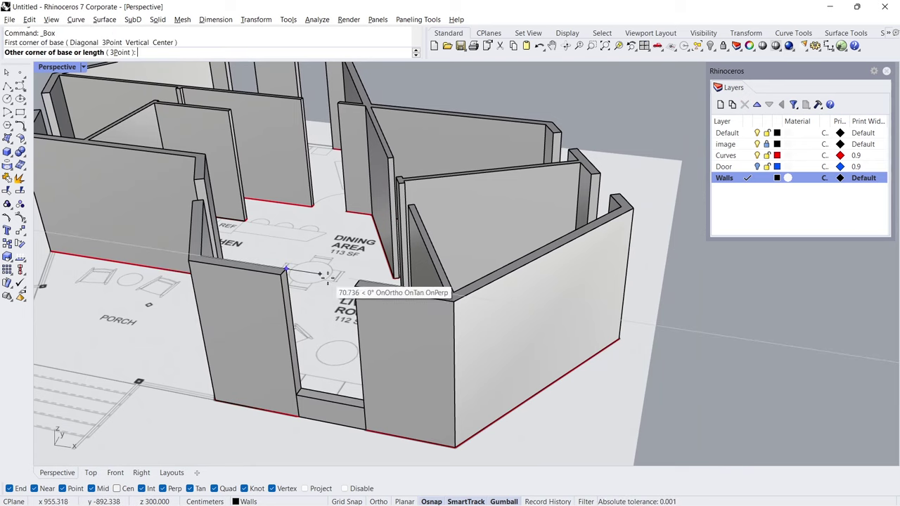
{"action": "left_click", "coordinate": [358, 285]}
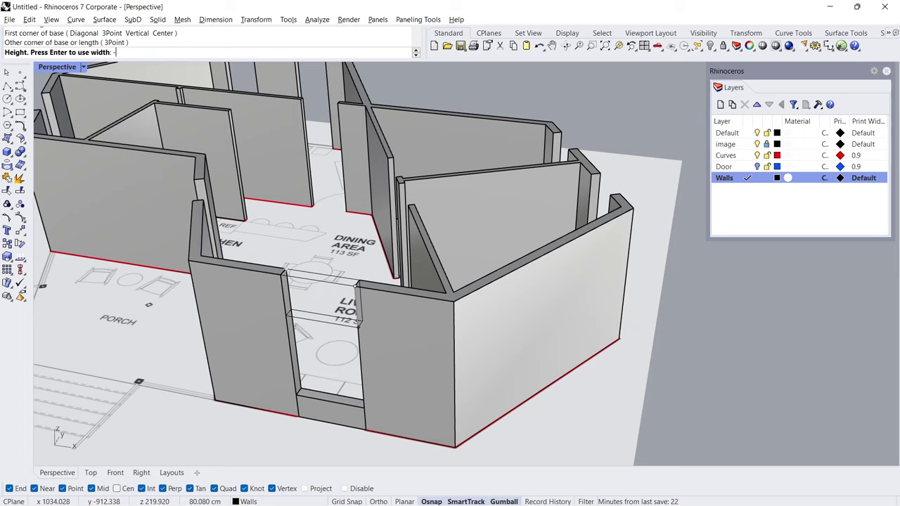
{"action": "type", "text": "-80"}
{"action": "key", "text": "Return"}
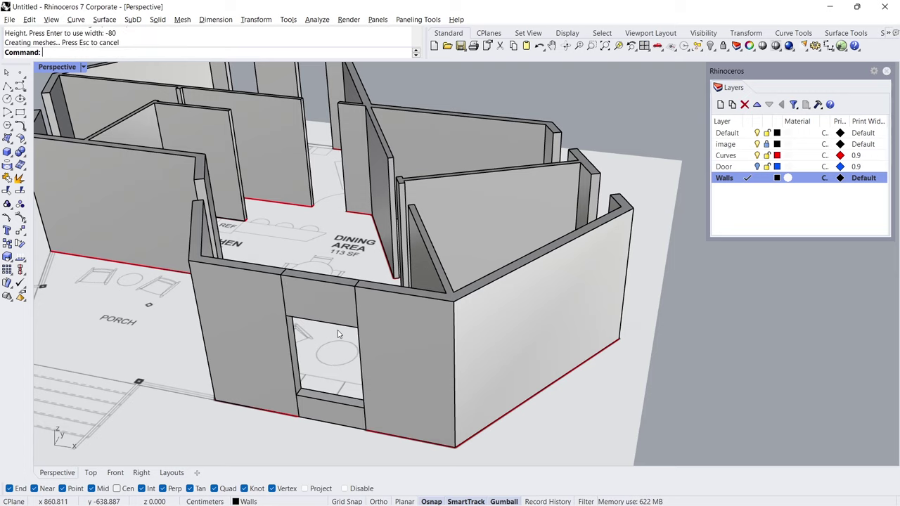
Offset the wall's end face at the porch door opening by 100 cm as a solid to fill the opening.
{"action": "right_click_drag", "start_coordinate": [332, 322], "coordinate": [425, 325]}
{"action": "scroll", "coordinate": [490, 338], "scroll_direction": "up", "scroll_amount": 5}
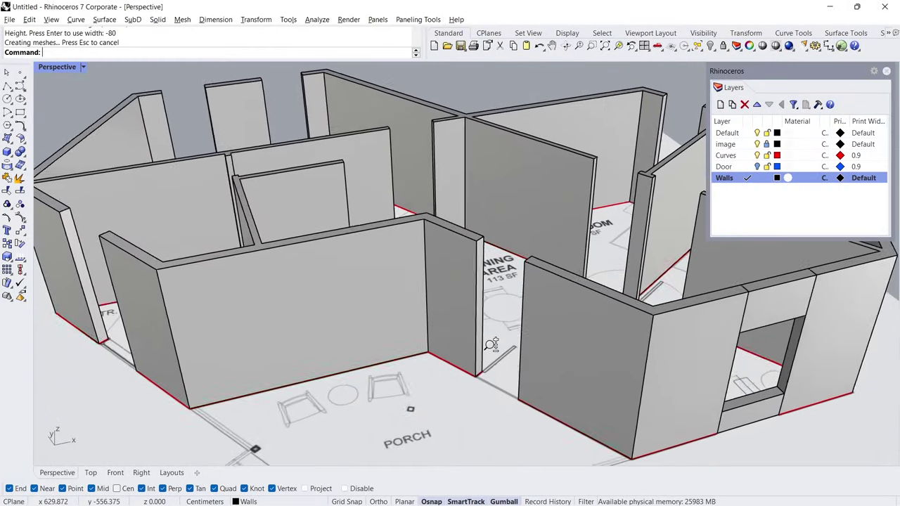
{"action": "left_click", "coordinate": [469, 331], "text": "ctrl+shift"}
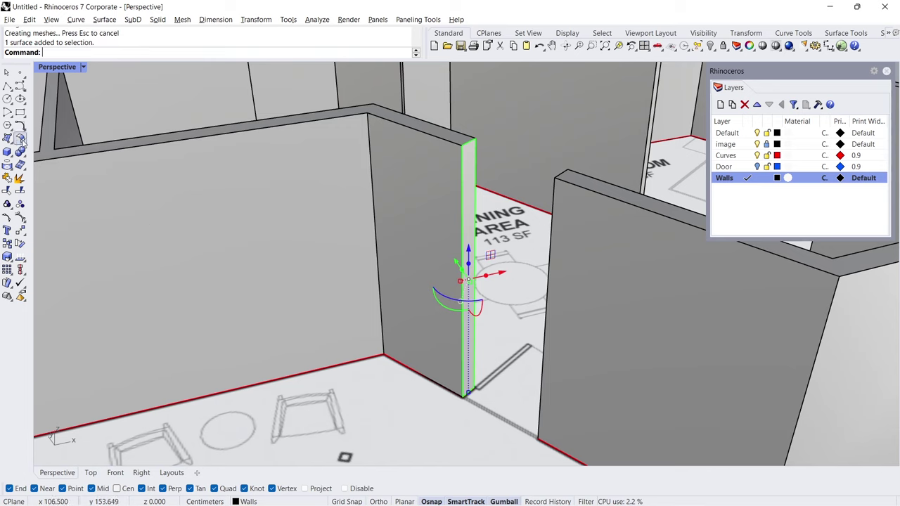
{"action": "left_click", "coordinate": [22, 139]}
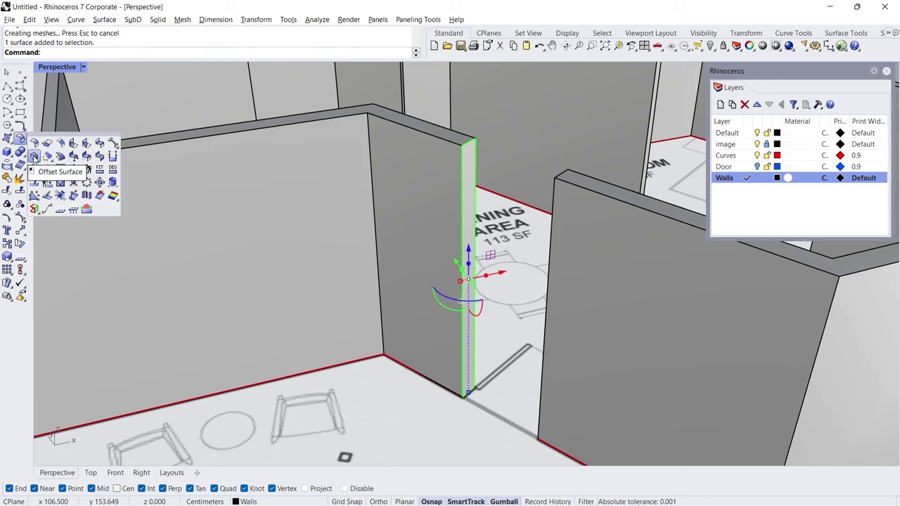
{"action": "left_click", "coordinate": [34, 156]}
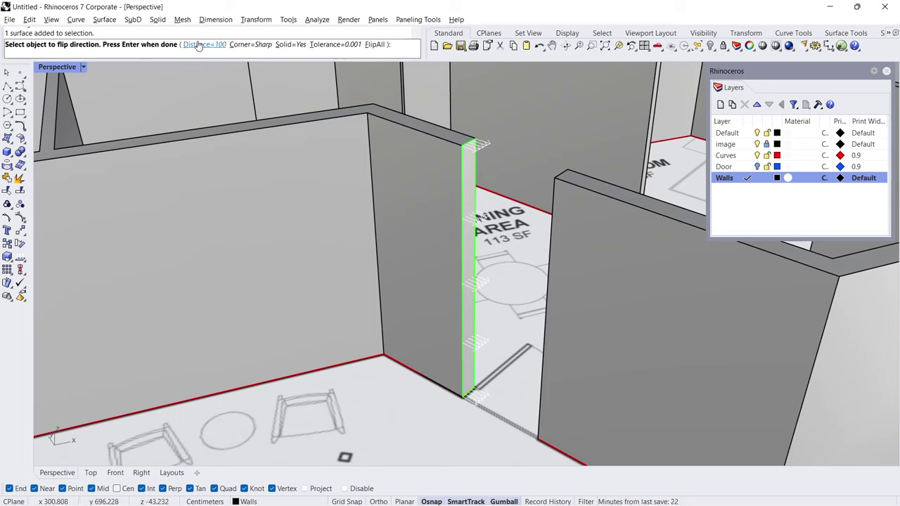
{"action": "key", "text": "Return"}
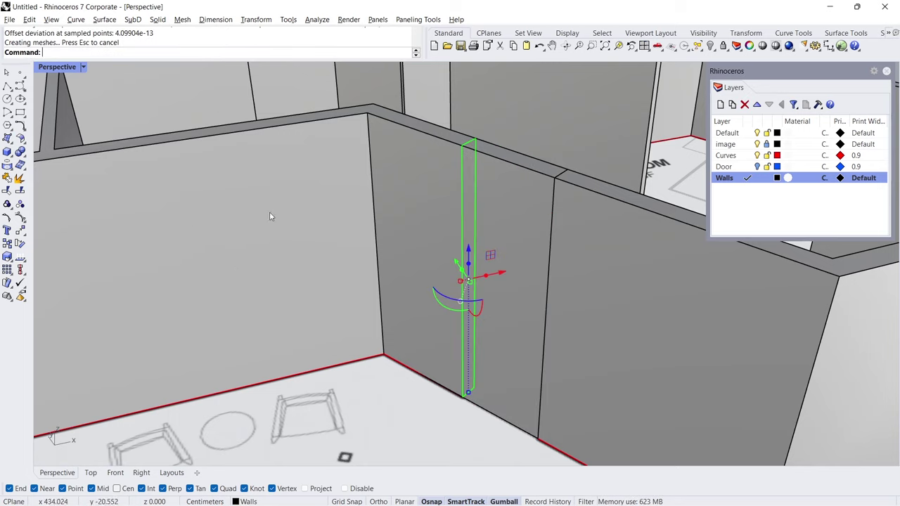
{"action": "key", "text": "Escape"}
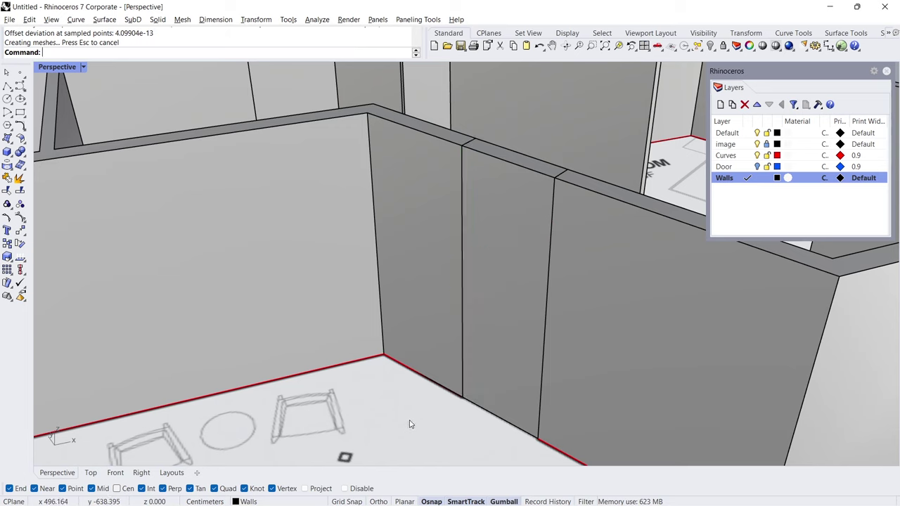
Raise the bottom face of the porch door's infill solid by 210 cm, leaving a header above the doorway.
{"action": "left_click", "coordinate": [505, 313]}
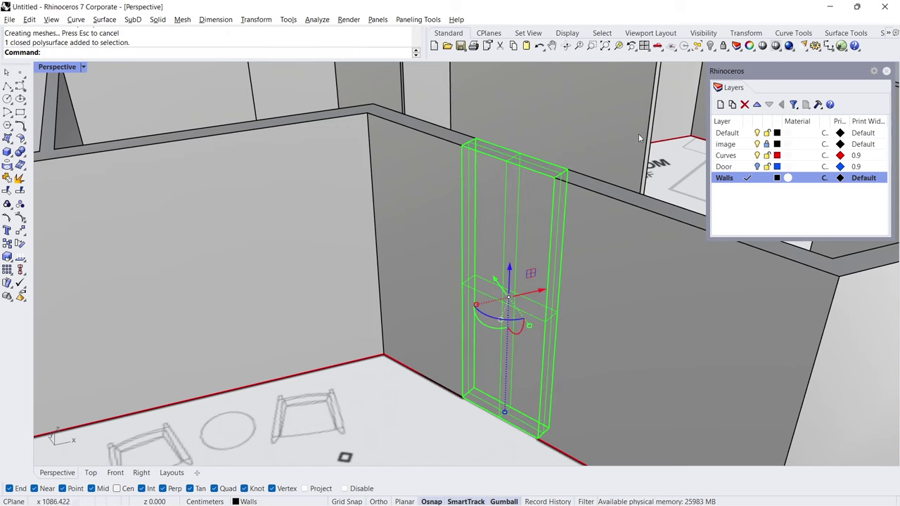
{"action": "left_click", "coordinate": [618, 47]}
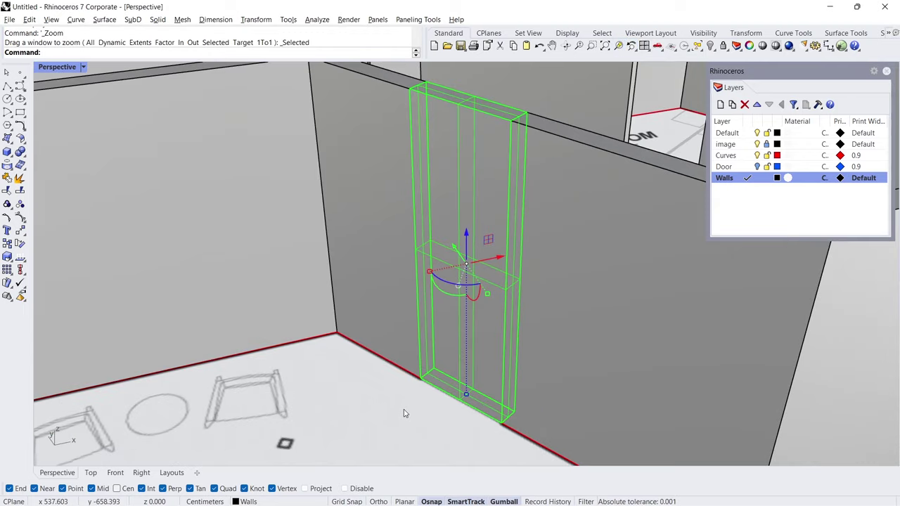
{"action": "key", "text": "Escape"}
{"action": "mouse_move", "coordinate": [490, 320]}
{"action": "right_mouse_down"}
{"action": "mouse_move", "coordinate": [476, 204]}
{"action": "mouse_move", "coordinate": [485, 310]}
{"action": "right_mouse_up"}
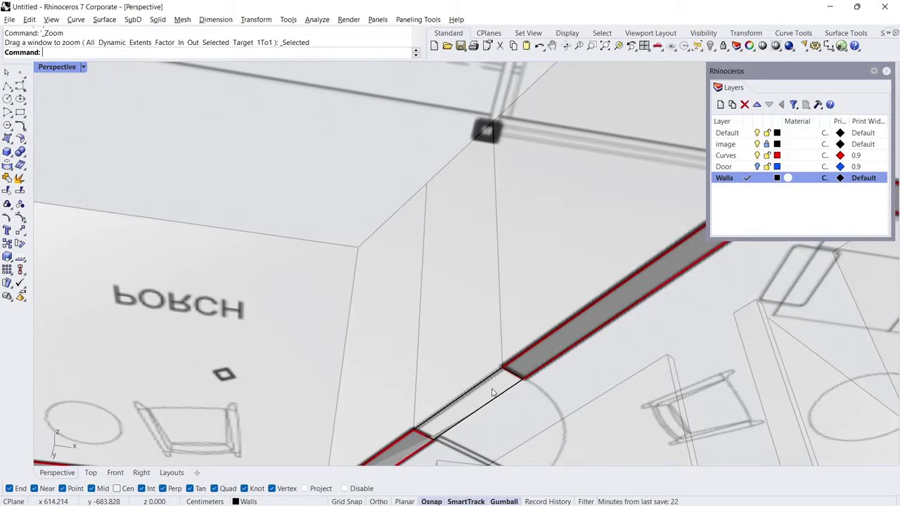
{"action": "left_click", "coordinate": [492, 392]}
{"action": "right_click_drag", "start_coordinate": [432, 298], "coordinate": [436, 374]}
{"action": "left_click", "coordinate": [467, 366]}
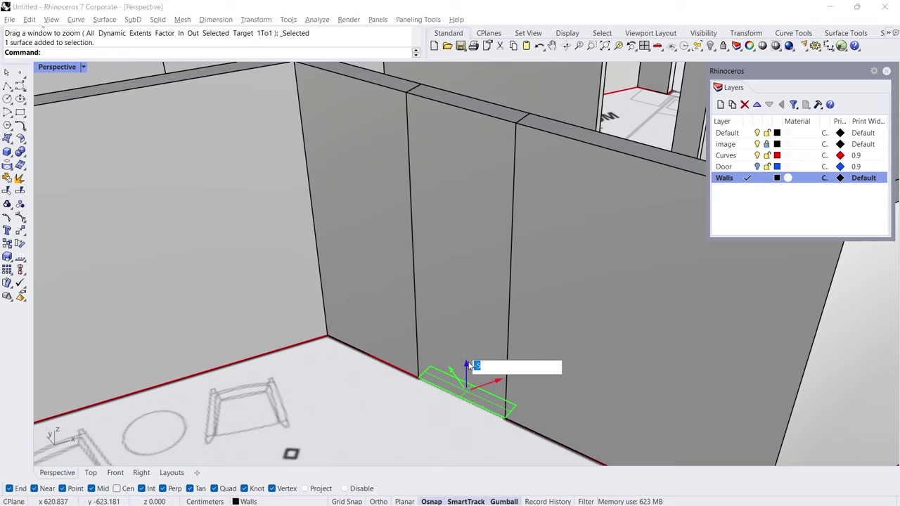
{"action": "type", "text": "210"}
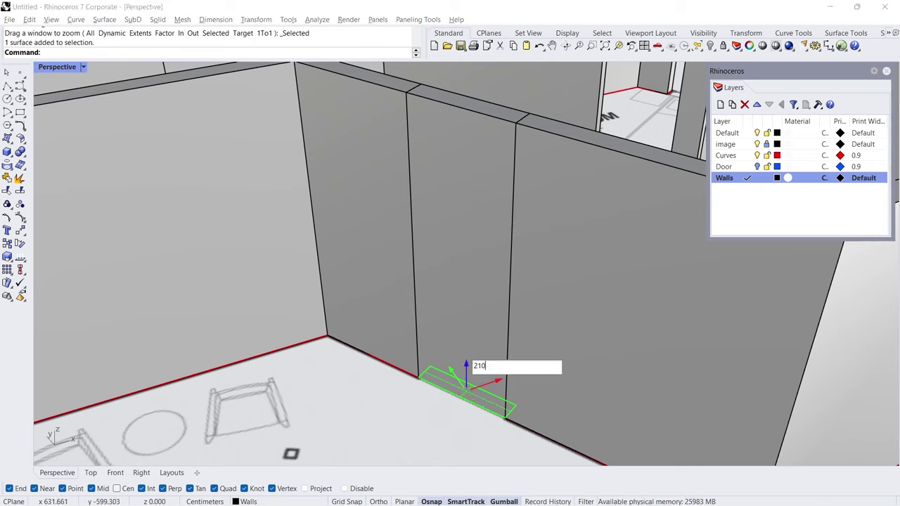
{"action": "key", "text": "Return"}
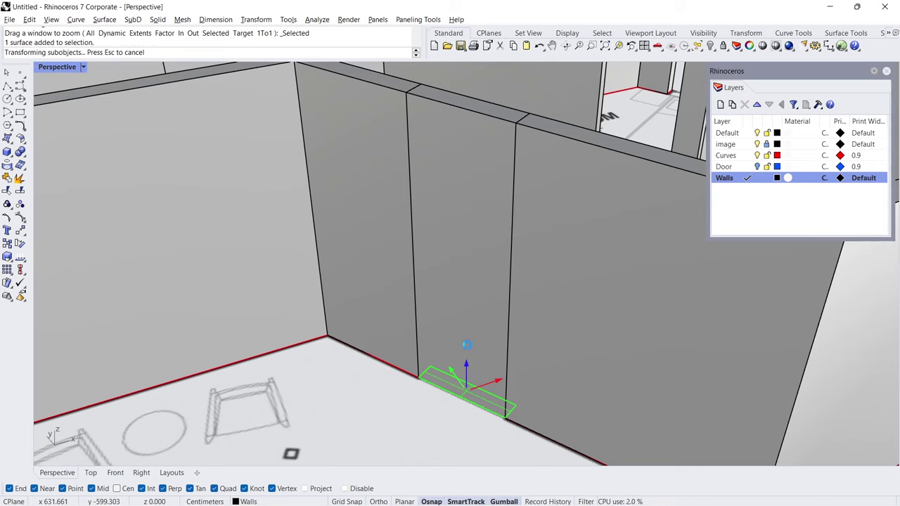
{"action": "key", "text": "Escape"}
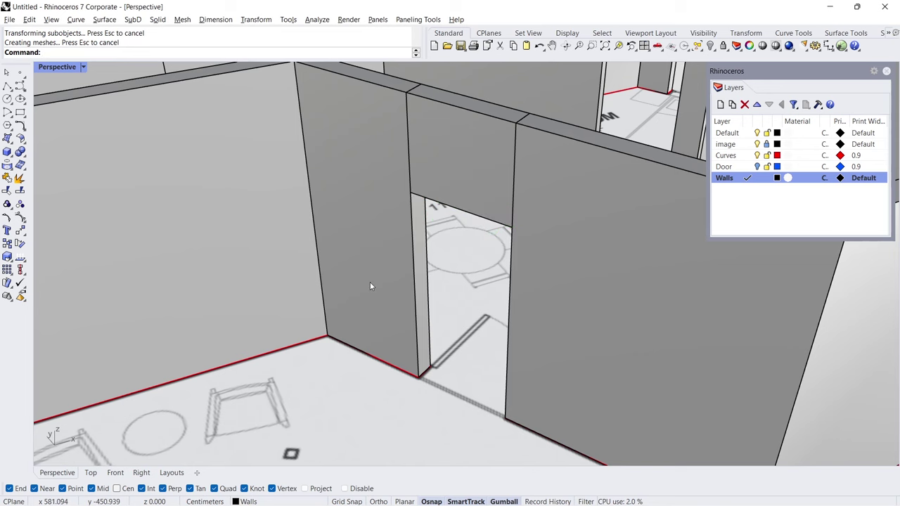
Offset the wall end faces at the two adjacent interior bedroom door openings by 100 cm as solids to fill both openings.
{"action": "scroll", "coordinate": [371, 290], "scroll_direction": "down", "scroll_amount": 5}
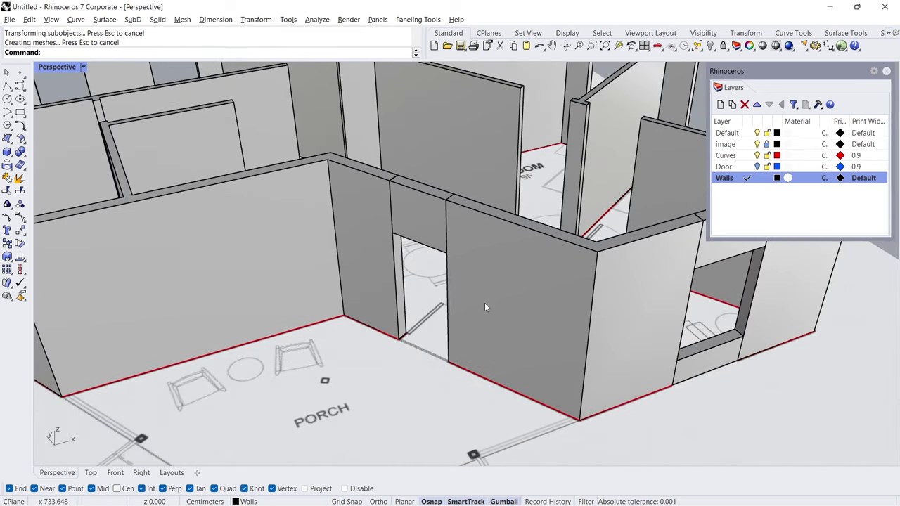
{"action": "right_click_drag", "start_coordinate": [514, 221], "coordinate": [415, 258]}
{"action": "scroll", "coordinate": [415, 258], "scroll_direction": "up", "scroll_amount": 5}
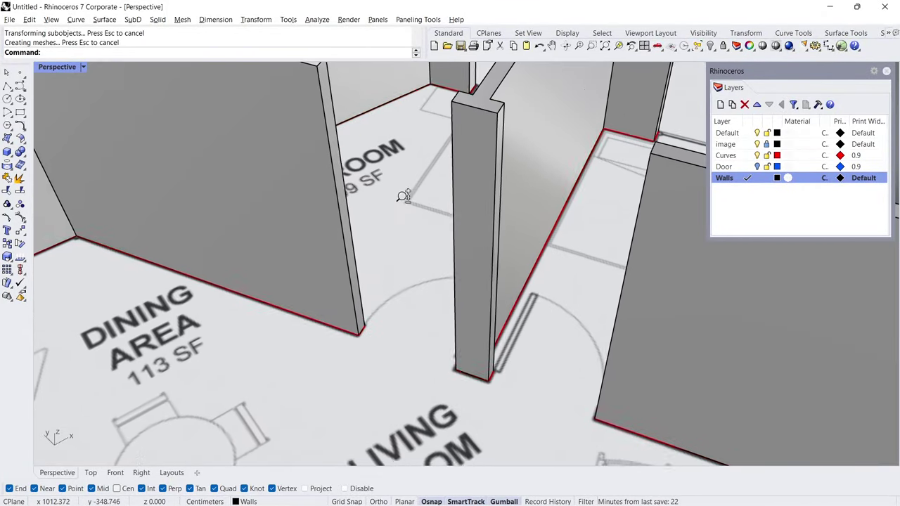
{"action": "left_click", "coordinate": [344, 245], "text": "ctrl+shift"}
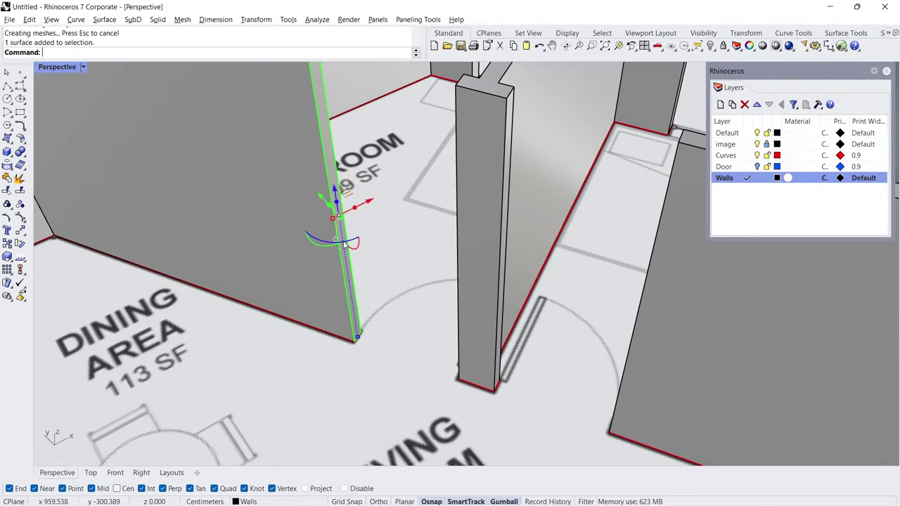
{"action": "scroll", "coordinate": [510, 294], "scroll_direction": "up", "scroll_amount": 3}
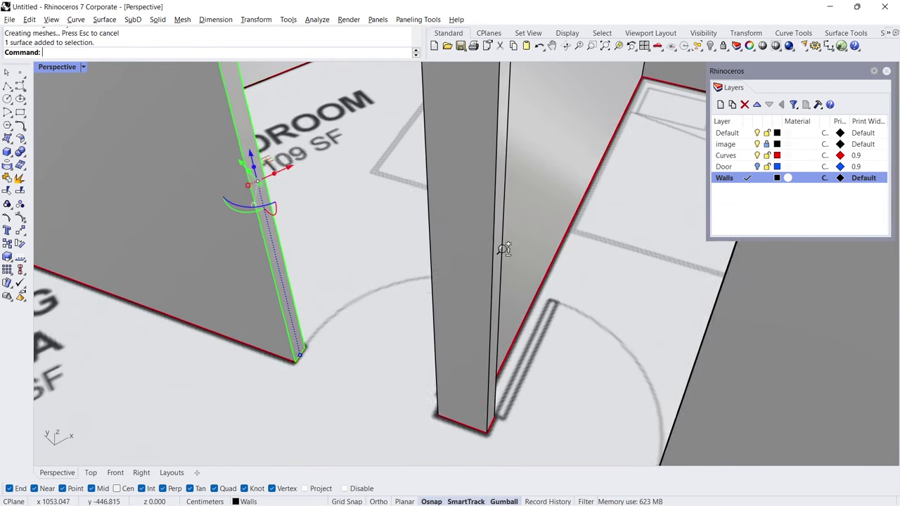
{"action": "left_click", "coordinate": [498, 267], "text": "ctrl+shift"}
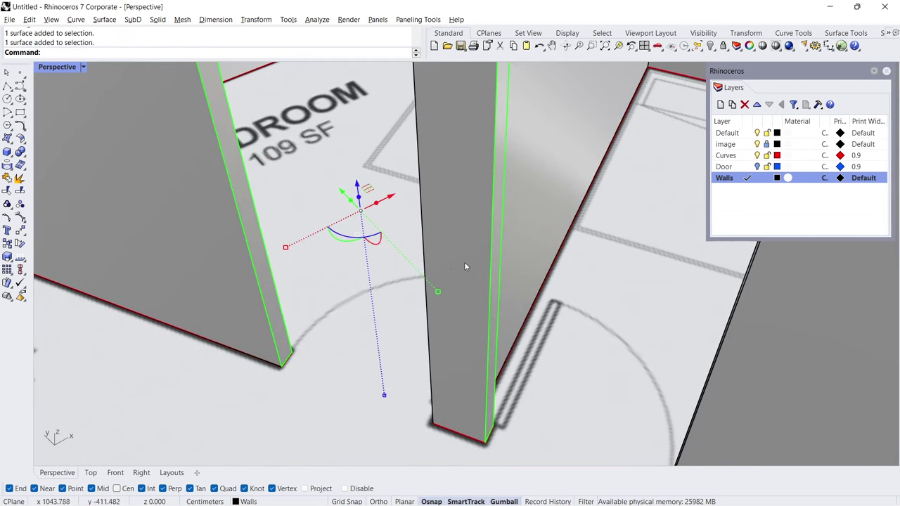
{"action": "left_click", "coordinate": [23, 142]}
{"action": "left_click", "coordinate": [34, 156]}
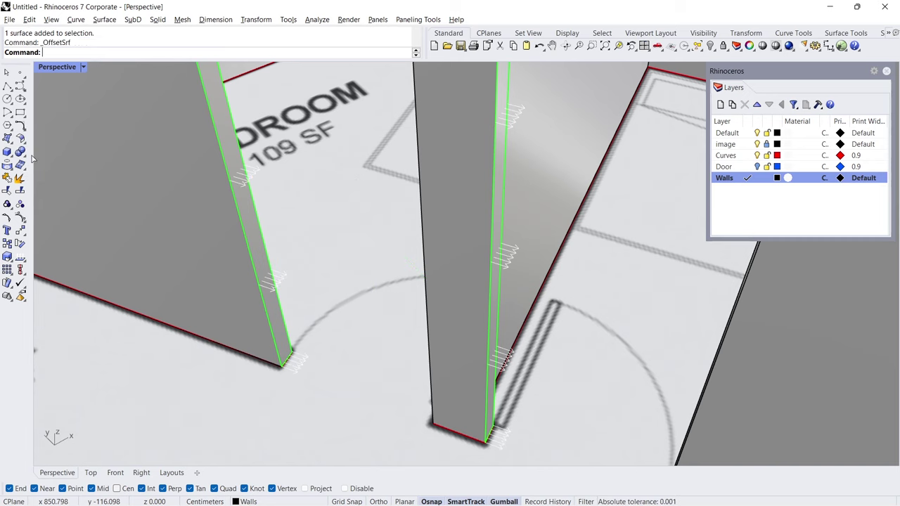
{"action": "key", "text": "Return"}
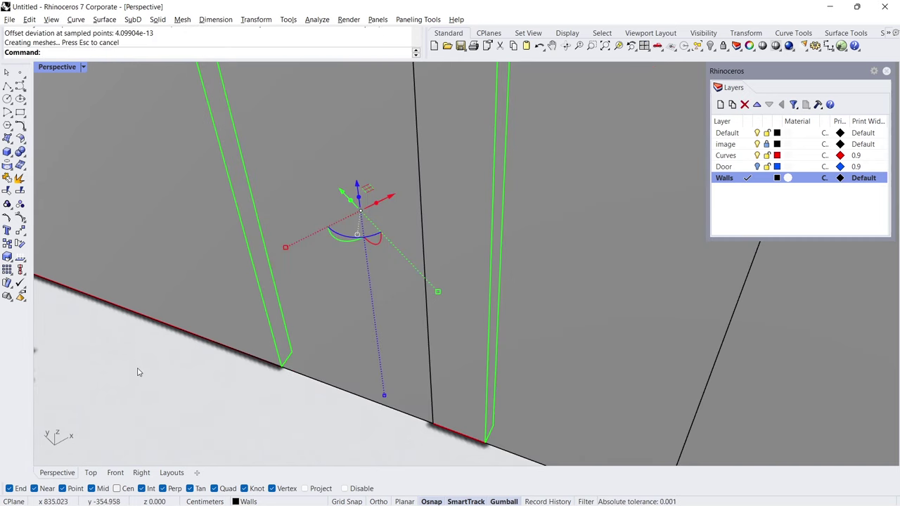
{"action": "key", "text": "Escape"}
Raise the bottom faces of the two bedroom door infill solids by 210 cm, leaving headers above the doorways.
{"action": "right_click_drag", "start_coordinate": [436, 378], "coordinate": [429, 347]}
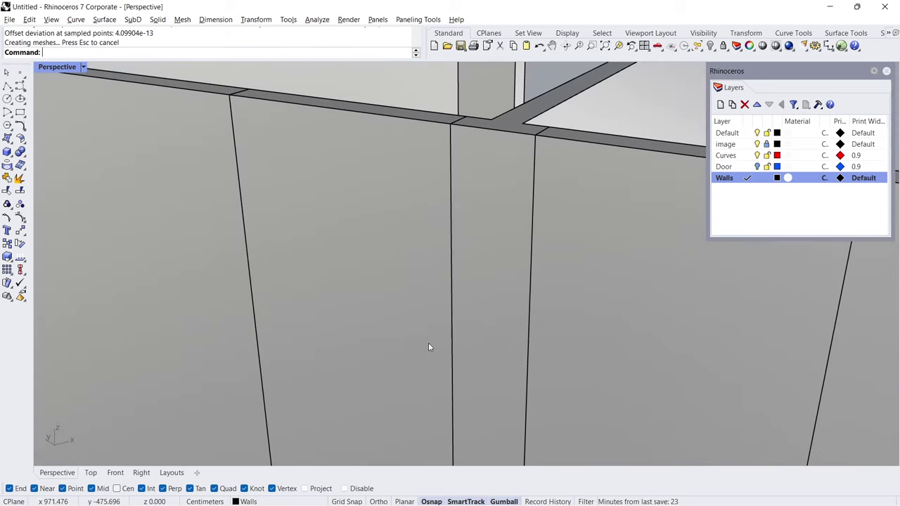
{"action": "scroll", "coordinate": [413, 312], "scroll_direction": "down", "scroll_amount": 5}
{"action": "left_click", "coordinate": [399, 359]}
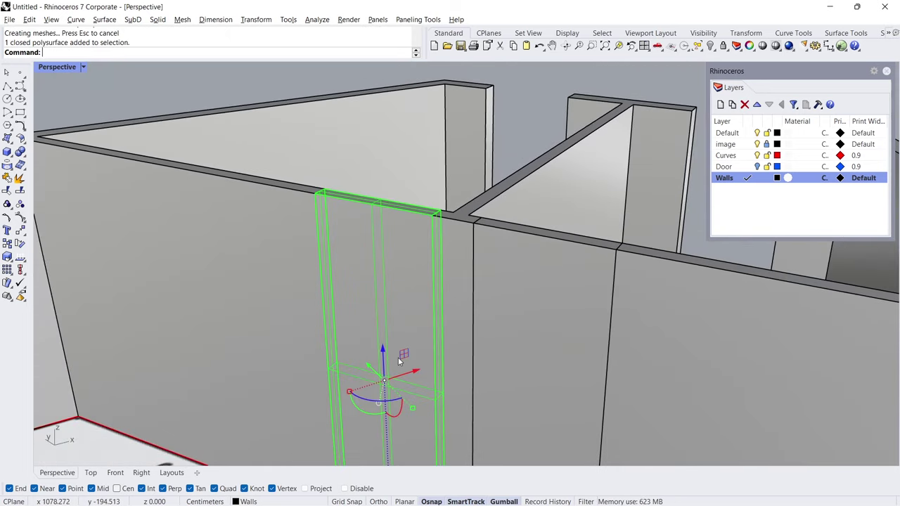
{"action": "left_click", "coordinate": [530, 351], "text": "shift"}
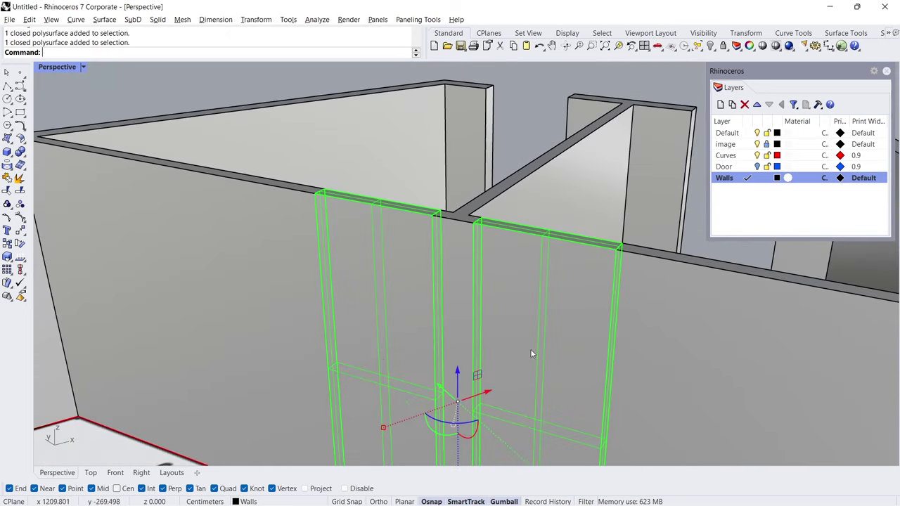
{"action": "left_click", "coordinate": [618, 46]}
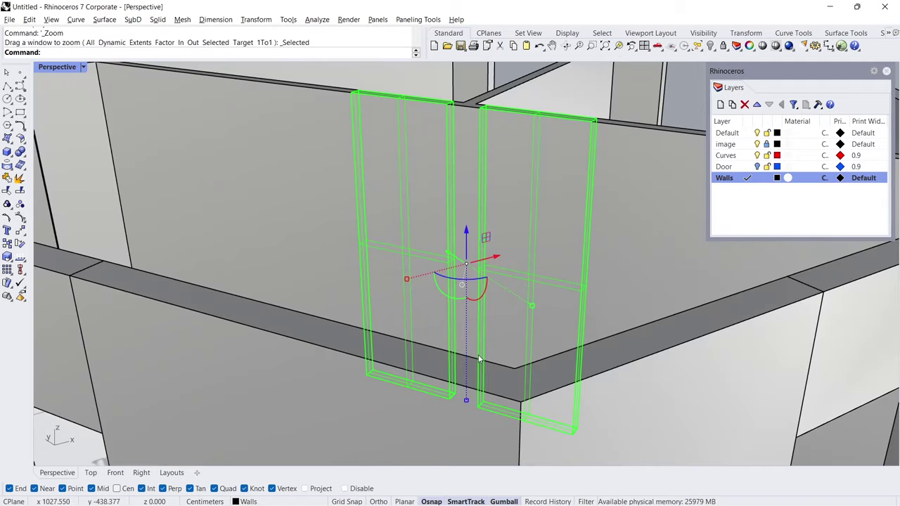
{"action": "right_click_drag", "start_coordinate": [478, 359], "coordinate": [463, 224]}
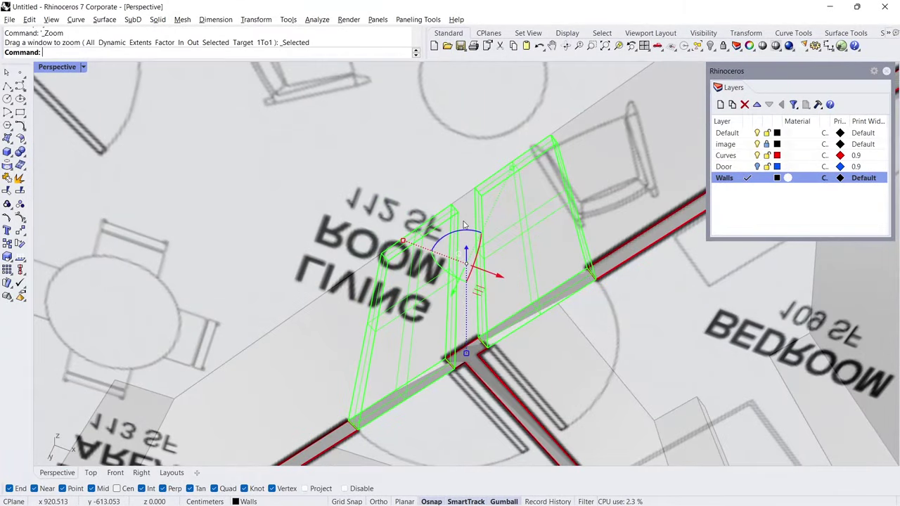
{"action": "key", "text": "Escape"}
{"action": "left_click", "coordinate": [436, 376]}
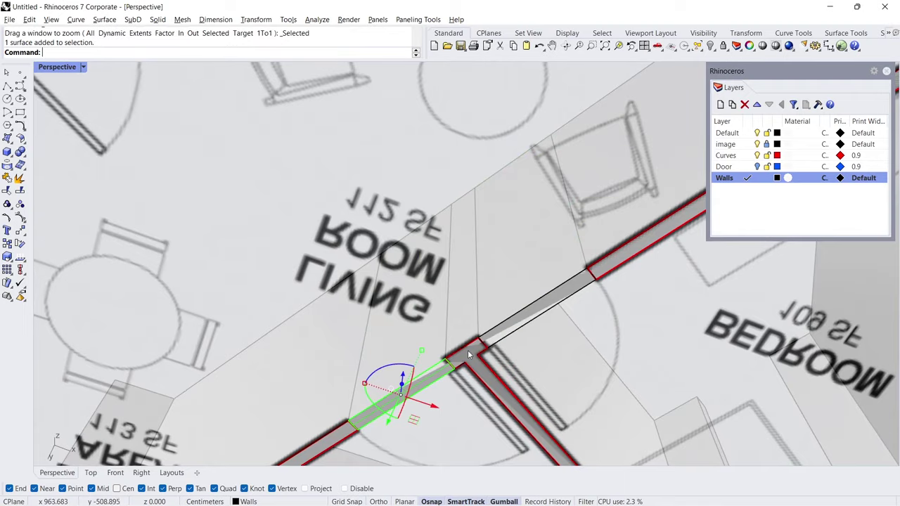
{"action": "left_click", "coordinate": [497, 335], "text": "shift"}
{"action": "right_click_drag", "start_coordinate": [377, 224], "coordinate": [394, 381]}
{"action": "right_click_drag", "start_coordinate": [445, 360], "coordinate": [462, 342]}
{"action": "left_click", "coordinate": [465, 357]}
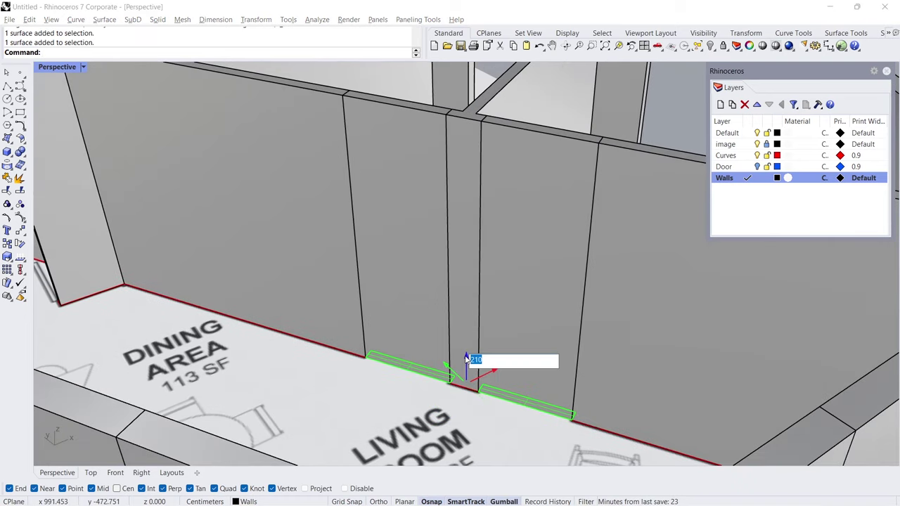
{"action": "key", "text": "Return"}
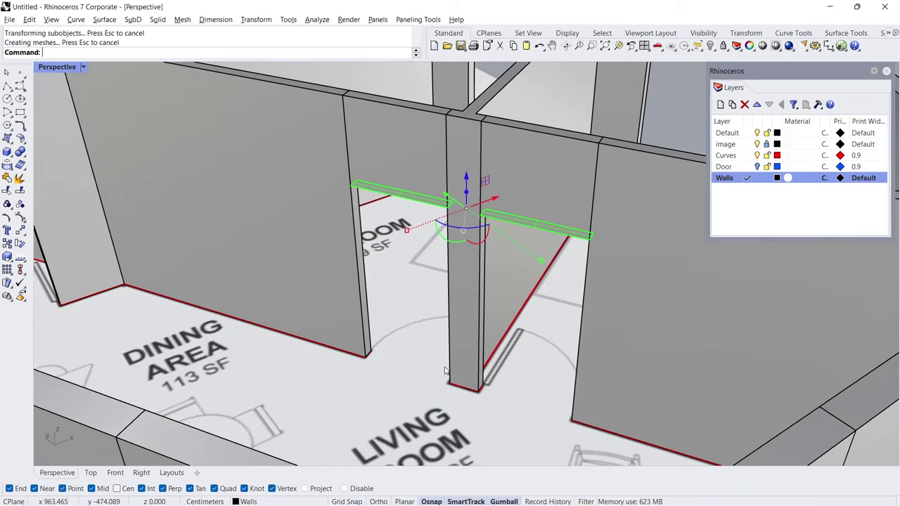
{"action": "key", "text": "Escape"}
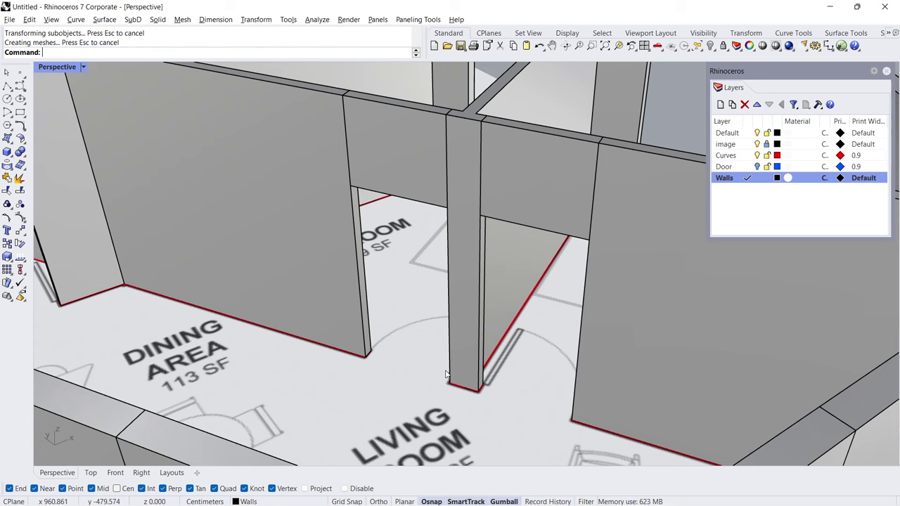
Hide the image and Curves layers so that only the wall solids are displayed.
{"action": "left_click", "coordinate": [757, 145]}
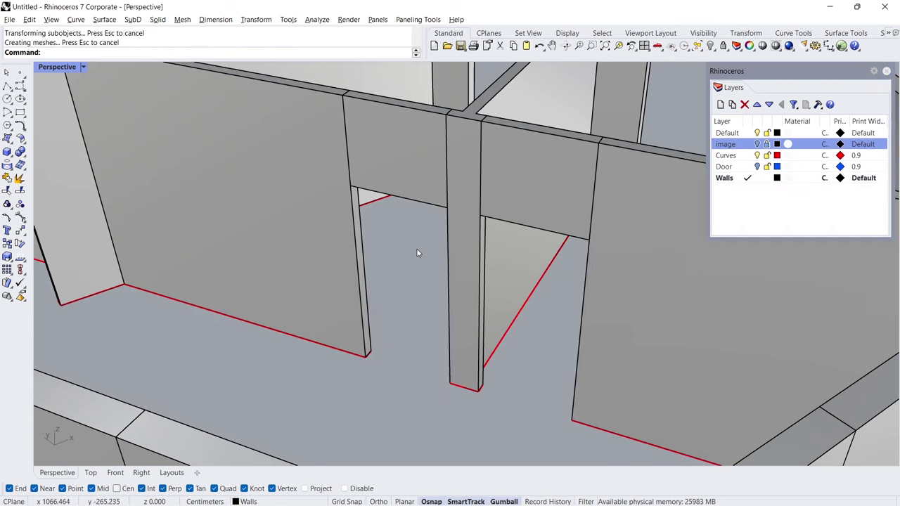
{"action": "scroll", "coordinate": [417, 253], "scroll_direction": "down", "scroll_amount": 5}
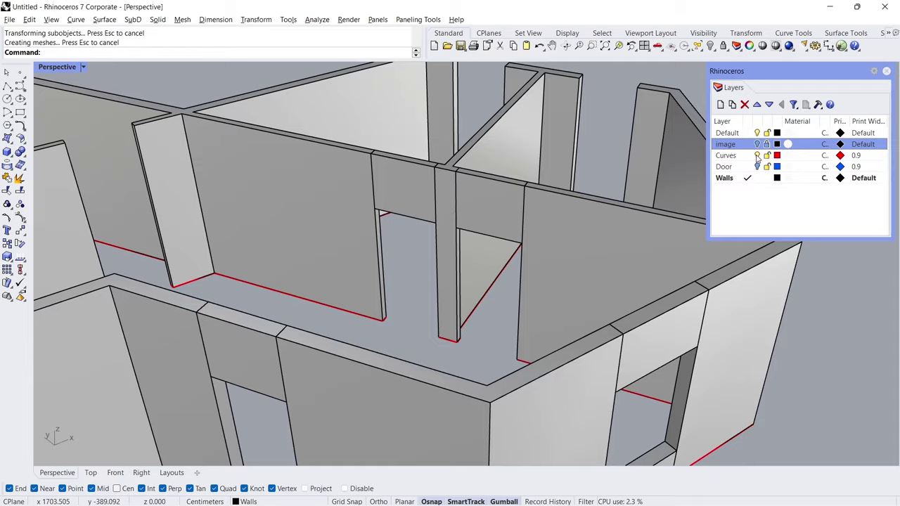
{"action": "left_click", "coordinate": [758, 156]}
Offset the wall end faces at the two openings in the bedrooms' exterior wall by 100 cm as solids to fill them.
{"action": "right_click_drag", "start_coordinate": [538, 285], "coordinate": [295, 236]}
{"action": "left_click", "coordinate": [271, 310], "text": "ctrl+shift"}
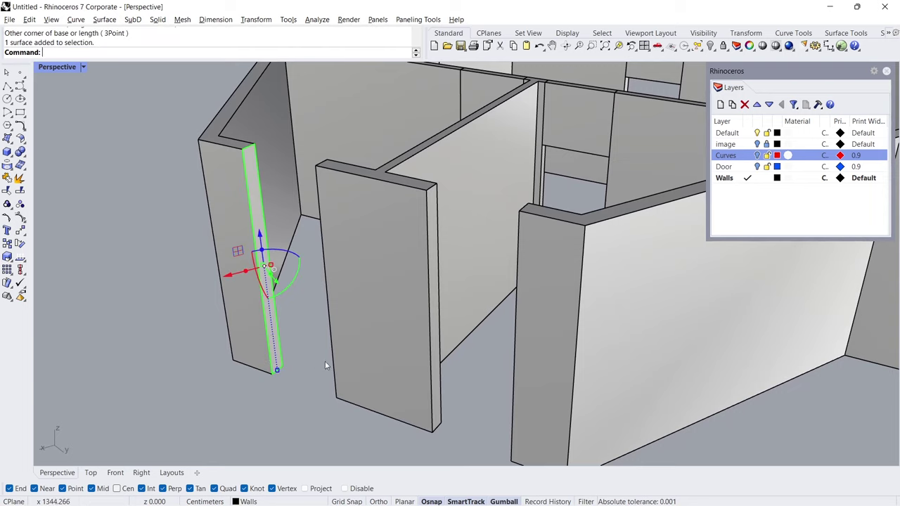
{"action": "left_click", "coordinate": [436, 389], "text": "ctrl+shift"}
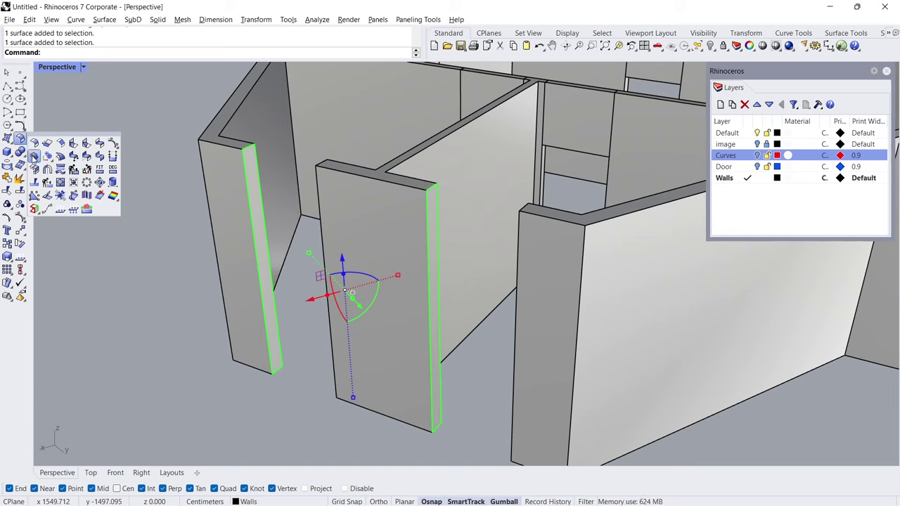
{"action": "left_click", "coordinate": [33, 157]}
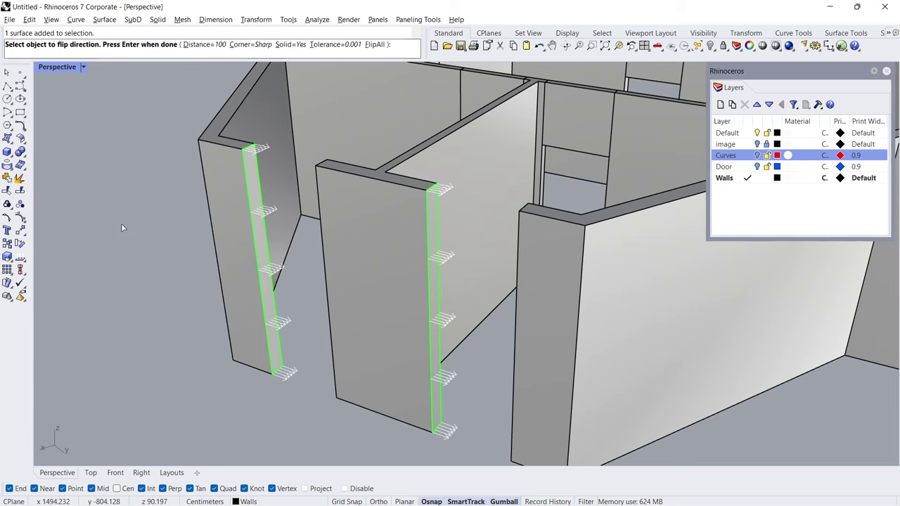
{"action": "key", "text": "Return"}
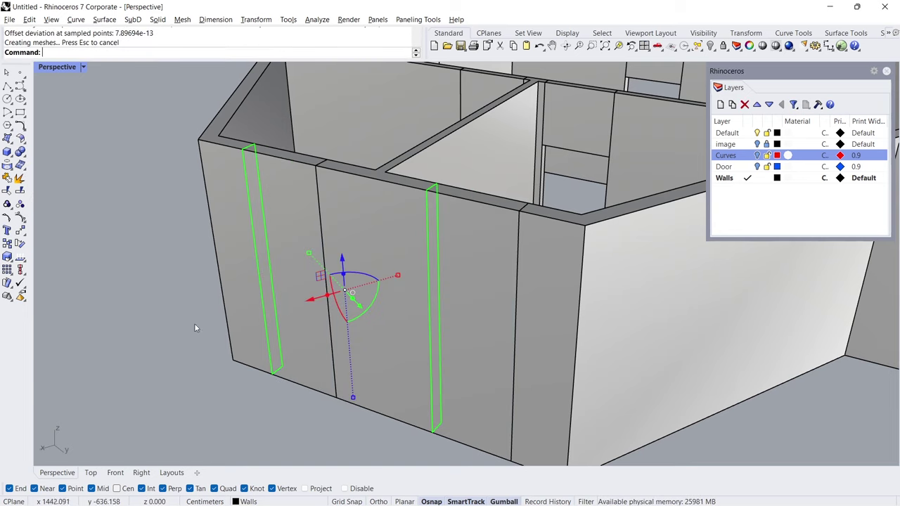
{"action": "left_click", "coordinate": [200, 385]}
Raise the bottom faces of the two exterior wall infill solids by 220 cm, leaving headers above the openings.
{"action": "right_click_drag", "start_coordinate": [334, 348], "coordinate": [327, 246]}
{"action": "left_click", "coordinate": [305, 211], "text": "ctrl+shift"}
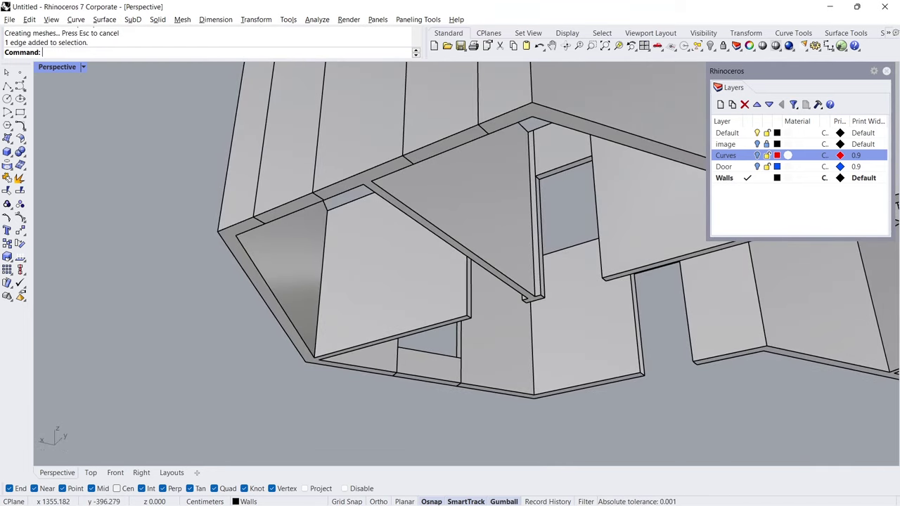
{"action": "left_click", "coordinate": [307, 204], "text": "ctrl+shift"}
{"action": "left_click", "coordinate": [442, 149], "text": "ctrl+shift"}
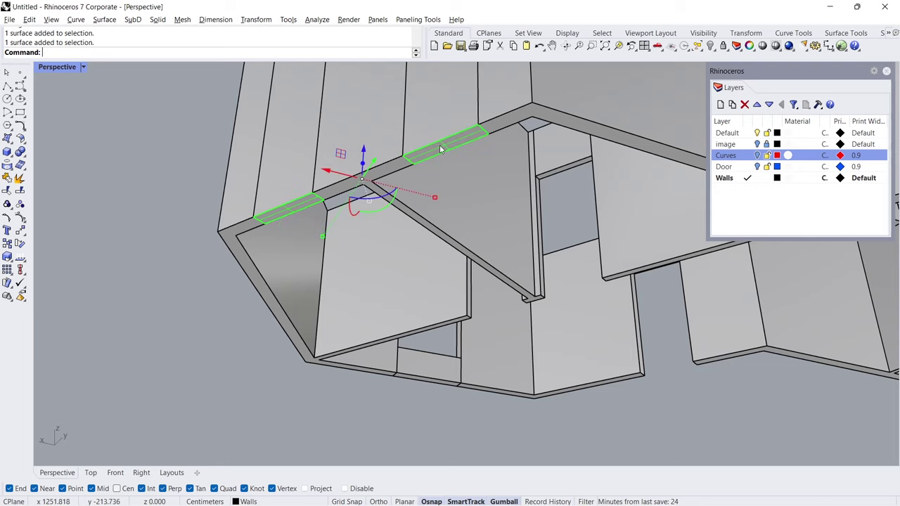
{"action": "right_click_drag", "start_coordinate": [439, 145], "coordinate": [357, 225]}
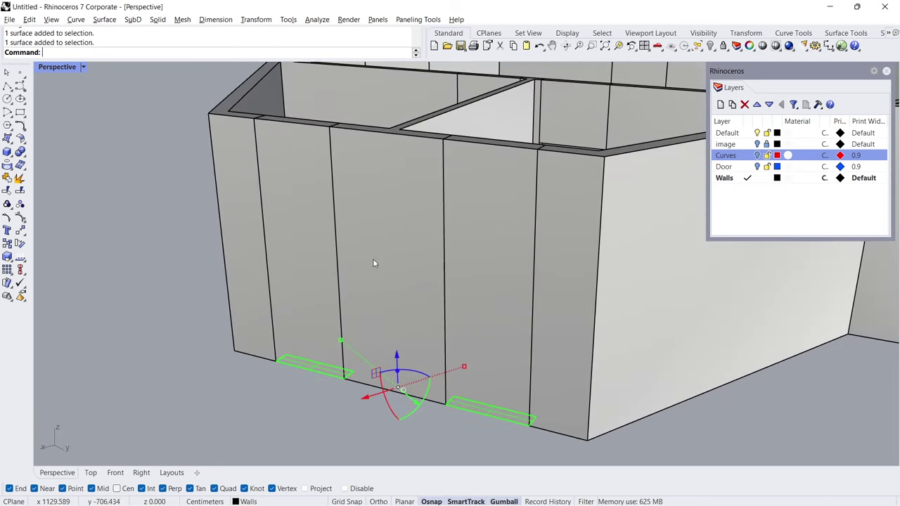
{"action": "left_click", "coordinate": [397, 356]}
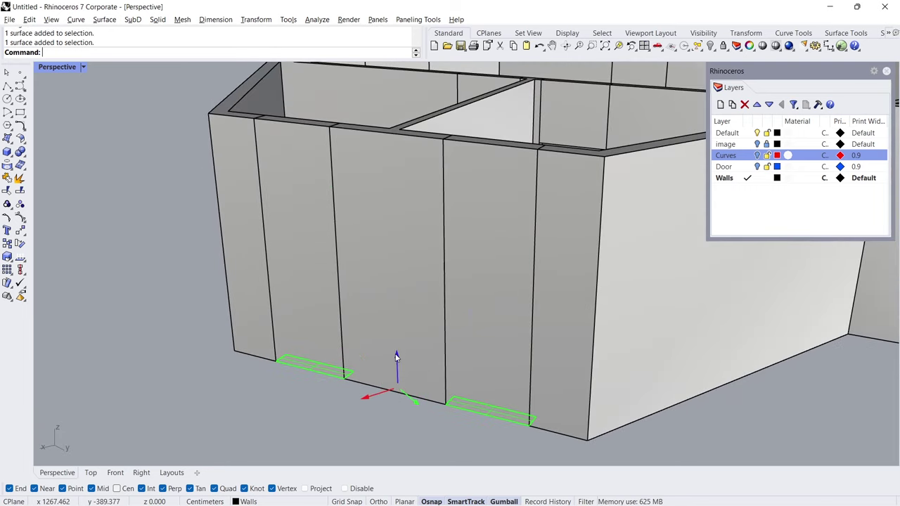
{"action": "type", "text": "22"}
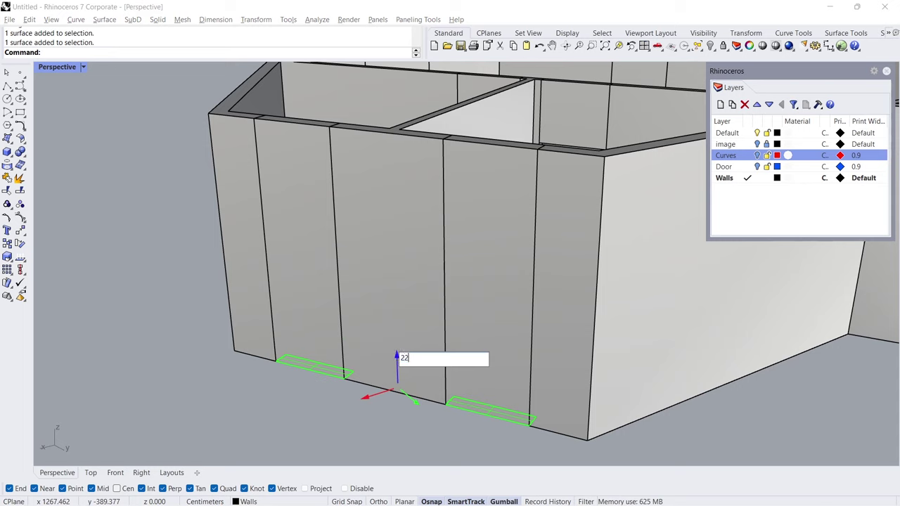
{"action": "type", "text": "0"}
{"action": "key", "text": "Return"}
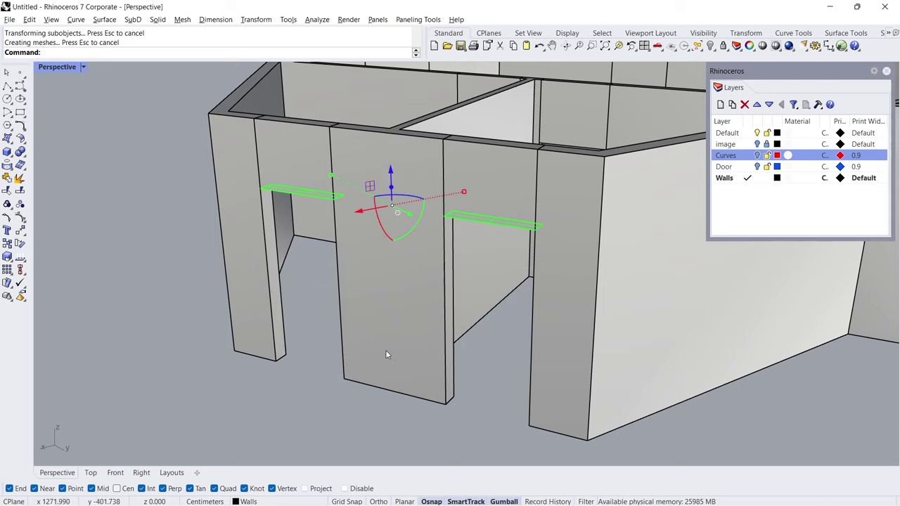
Align the undersides of the two exterior wall headers and the window lintel in Z to the underside of the neighbouring doorway's header.
{"action": "right_click_drag", "start_coordinate": [296, 305], "coordinate": [476, 288]}
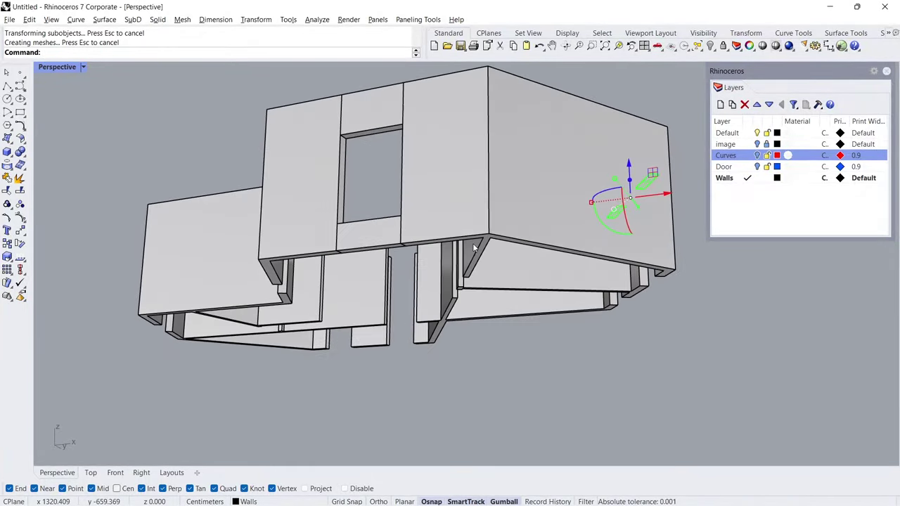
{"action": "scroll", "coordinate": [369, 116], "scroll_direction": "up", "scroll_amount": 5}
{"action": "left_click", "coordinate": [369, 133], "text": "ctrl+shift"}
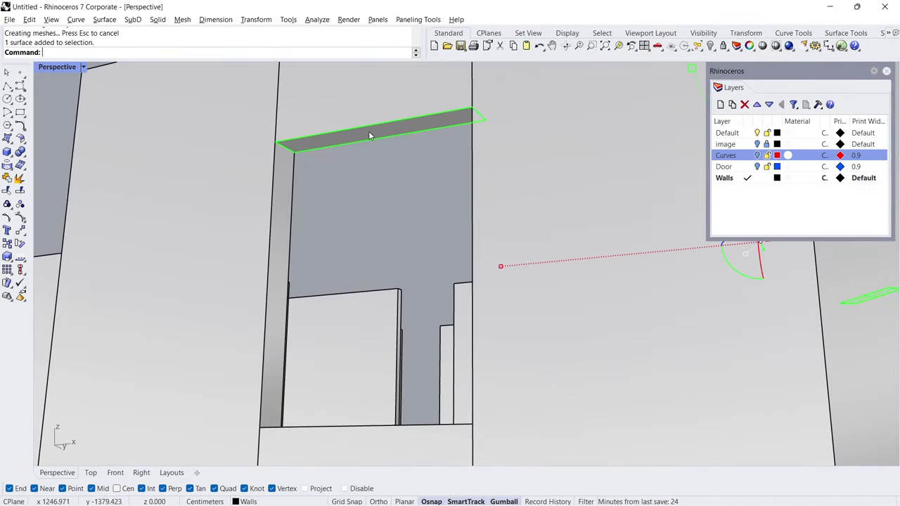
{"action": "right_click_drag", "start_coordinate": [369, 133], "coordinate": [275, 193]}
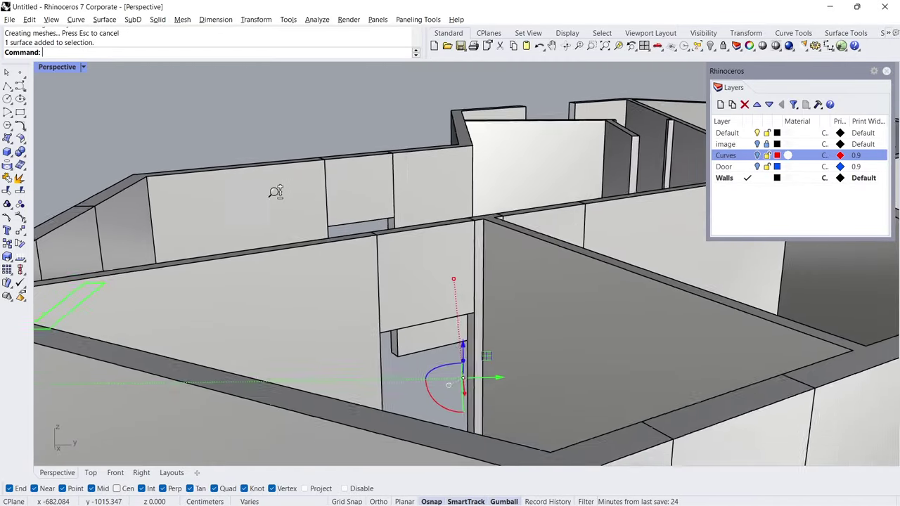
{"action": "scroll", "coordinate": [276, 204], "scroll_direction": "down", "scroll_amount": 5}
{"action": "right_click_drag", "start_coordinate": [277, 226], "coordinate": [316, 237]}
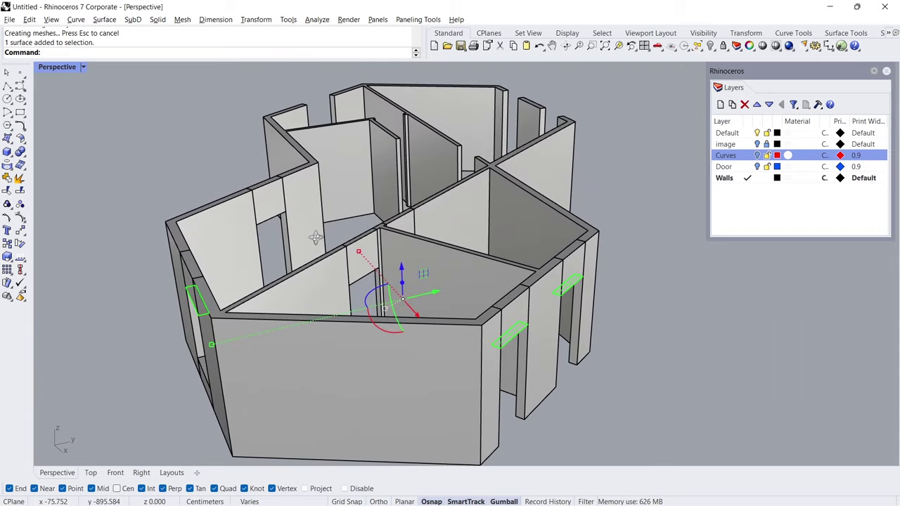
{"action": "left_click", "coordinate": [26, 236]}
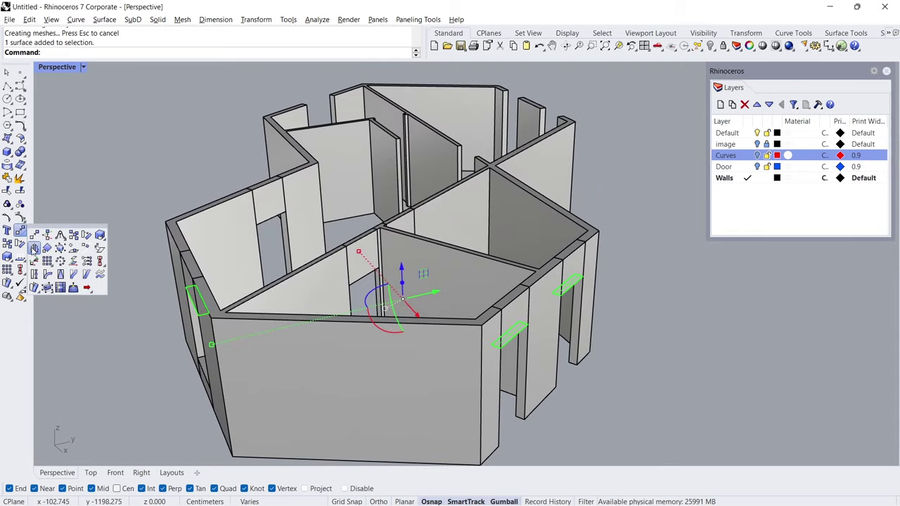
{"action": "left_click", "coordinate": [87, 260]}
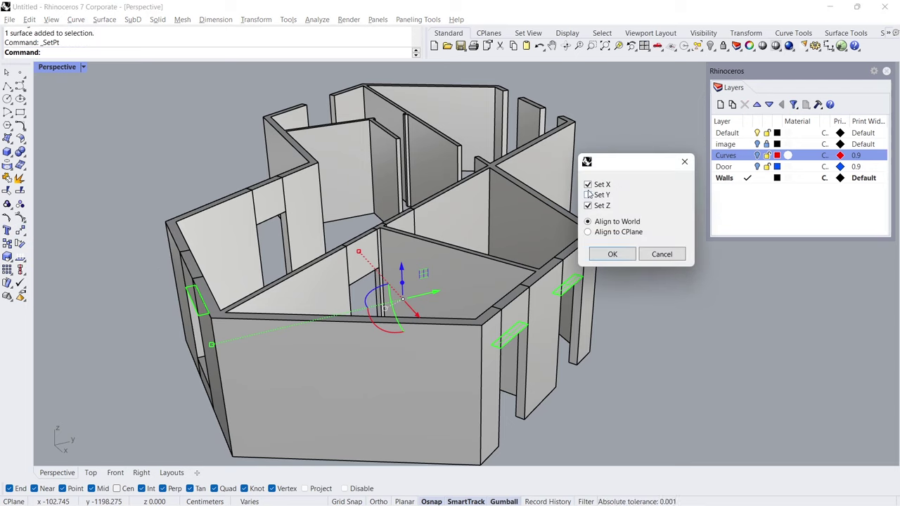
{"action": "left_click", "coordinate": [612, 255]}
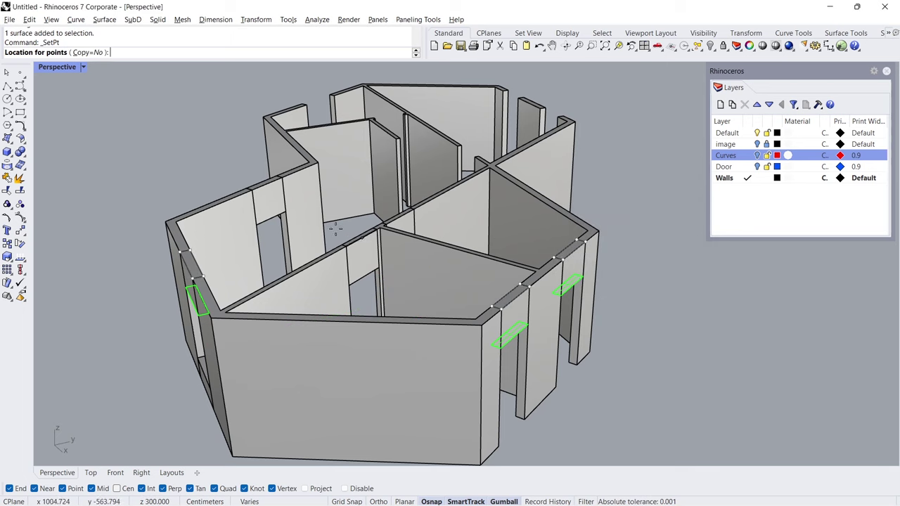
{"action": "left_click", "coordinate": [267, 219]}
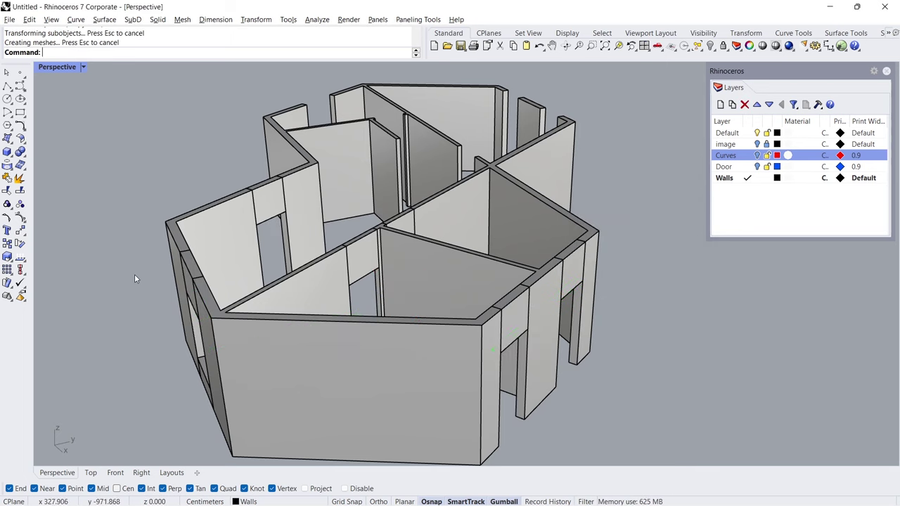
Copy the two exterior wall headers straight down to the wall base to form sill blocks in both openings.
{"action": "right_click_drag", "start_coordinate": [135, 274], "coordinate": [374, 273]}
{"action": "scroll", "coordinate": [375, 273], "scroll_direction": "up", "scroll_amount": 2}
{"action": "scroll", "coordinate": [374, 273], "scroll_direction": "up", "scroll_amount": 4}
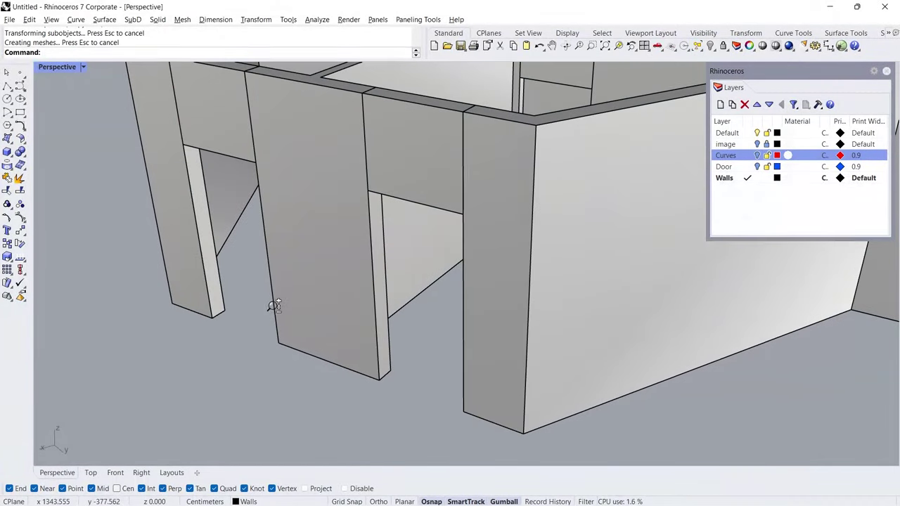
{"action": "left_click", "coordinate": [246, 156]}
{"action": "left_click", "coordinate": [391, 166], "text": "shift"}
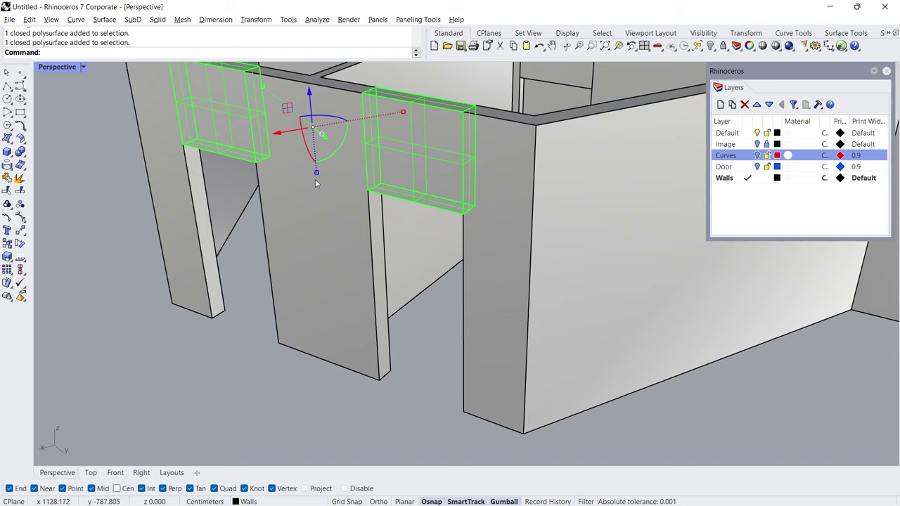
{"action": "left_click", "coordinate": [8, 244]}
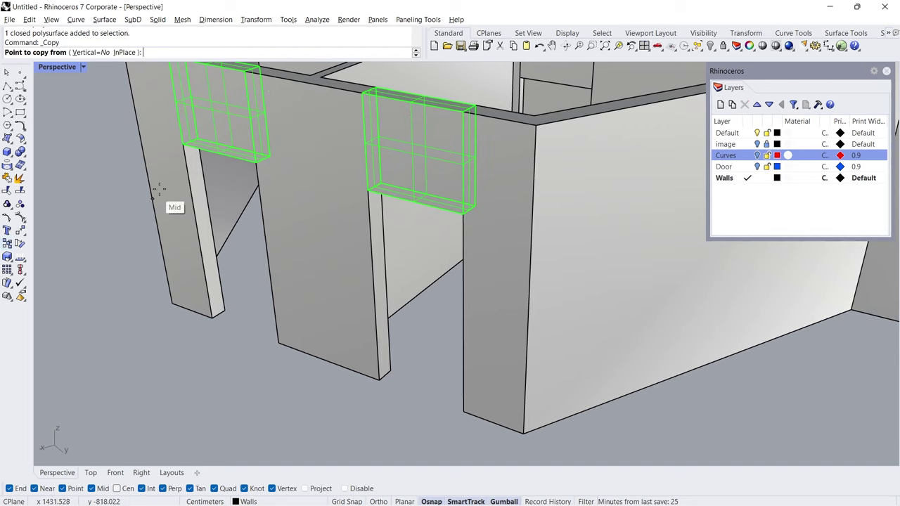
{"action": "left_click", "coordinate": [190, 165]}
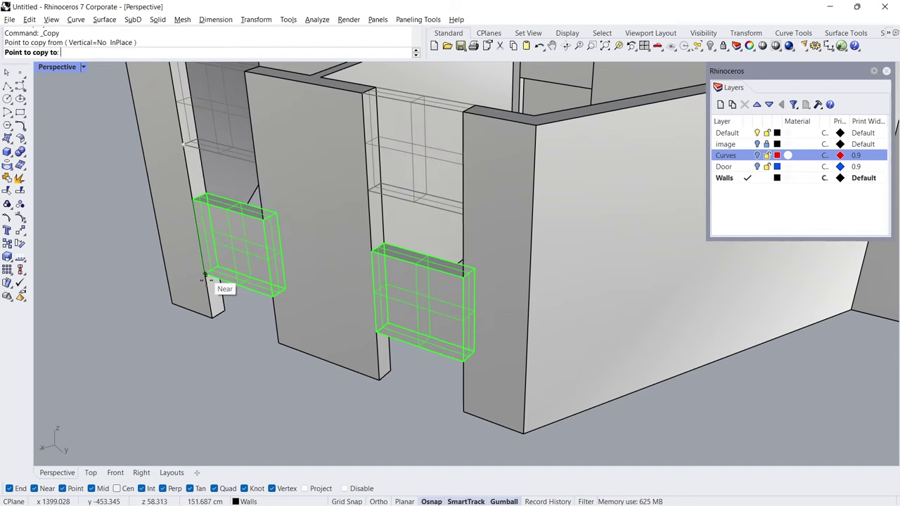
{"action": "left_click", "coordinate": [210, 318]}
{"action": "key", "text": "Return"}
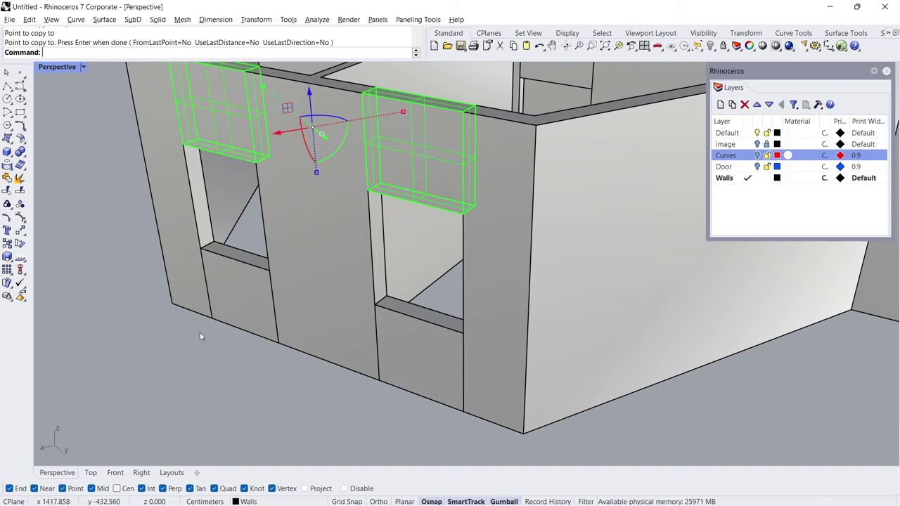
Align the top faces of the two new sill blocks in Z to the top of the existing window sill.
{"action": "key", "text": "Escape"}
{"action": "left_click", "coordinate": [232, 258]}
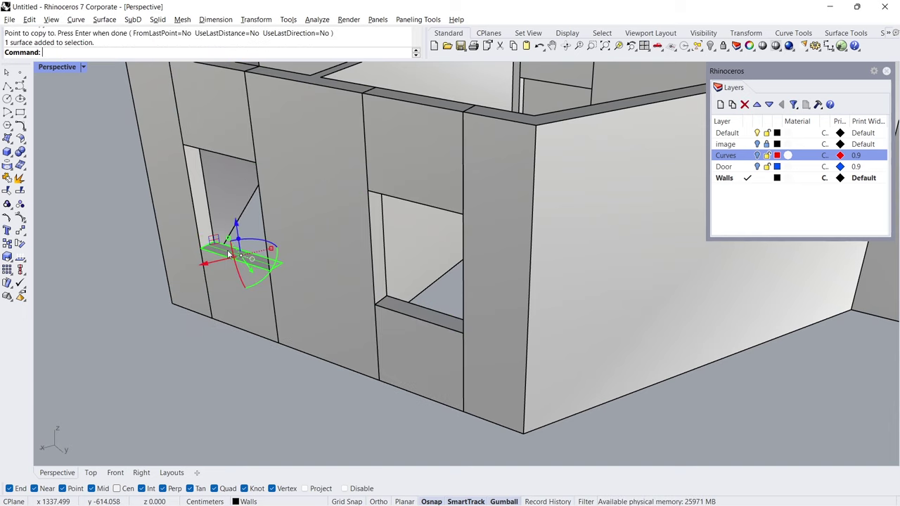
{"action": "left_click", "coordinate": [392, 308], "text": "shift"}
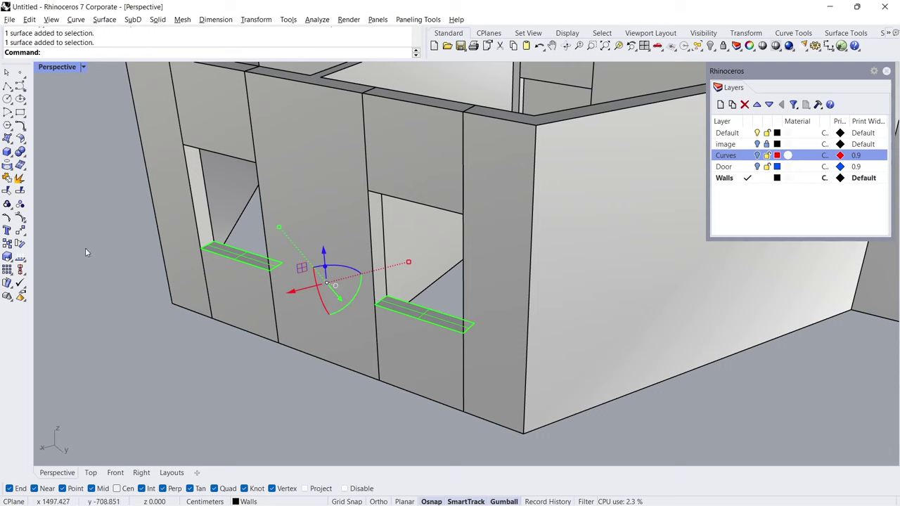
{"action": "left_click", "coordinate": [21, 231]}
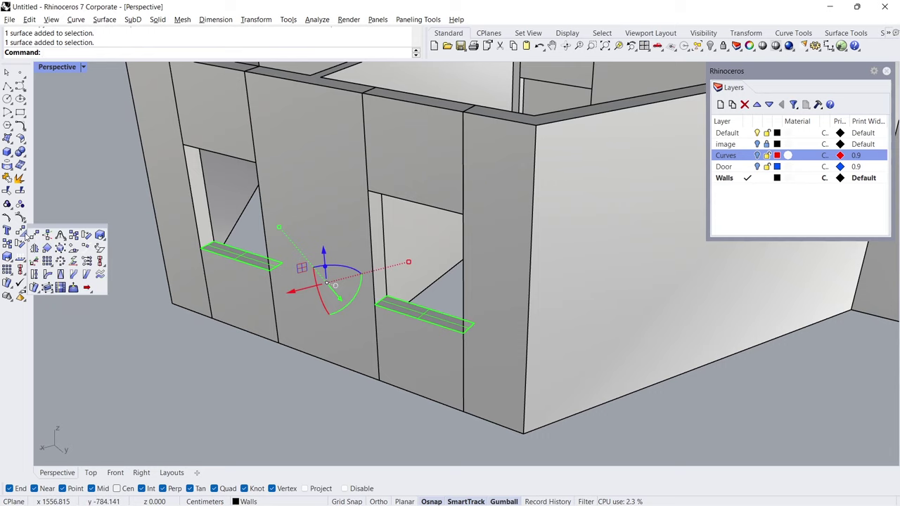
{"action": "left_click", "coordinate": [86, 262]}
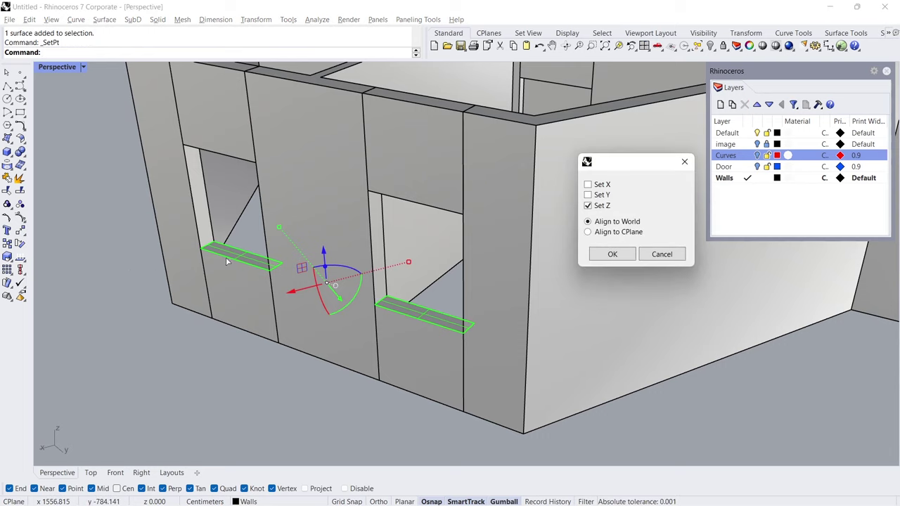
{"action": "left_click", "coordinate": [598, 254]}
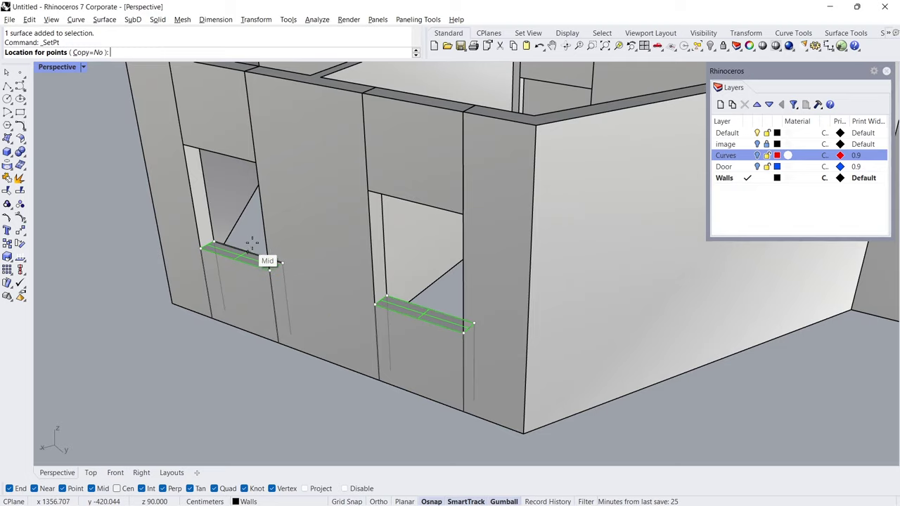
{"action": "right_click_drag", "start_coordinate": [251, 250], "coordinate": [429, 215]}
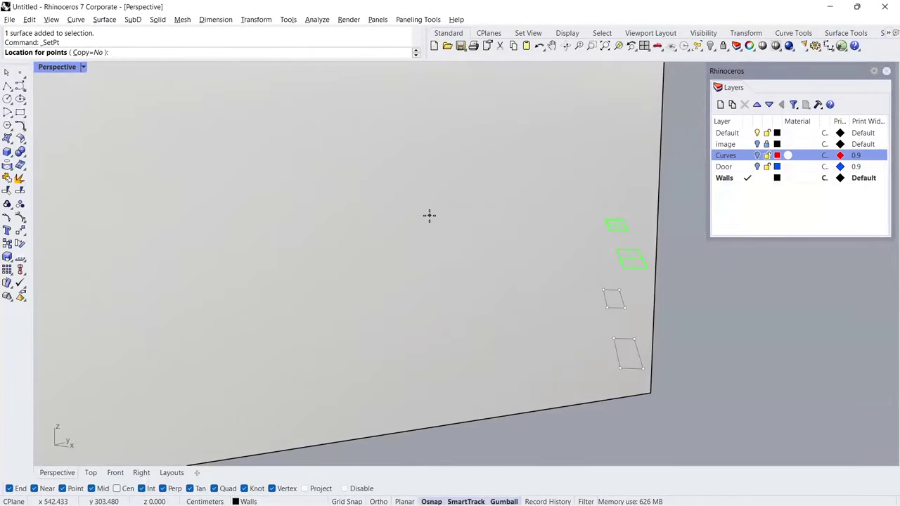
{"action": "scroll", "coordinate": [428, 215], "scroll_direction": "down", "scroll_amount": 3}
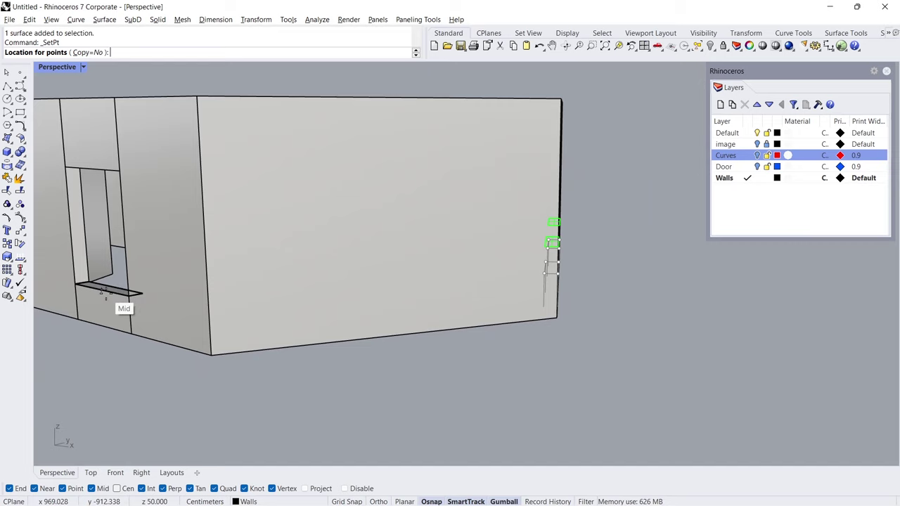
{"action": "left_click", "coordinate": [106, 294]}
{"action": "left_click", "coordinate": [313, 376]}
Copy the existing window's sill and lintel to the opening beside the corner pier in the opposite exterior wall.
{"action": "right_click_drag", "start_coordinate": [314, 379], "coordinate": [308, 290]}
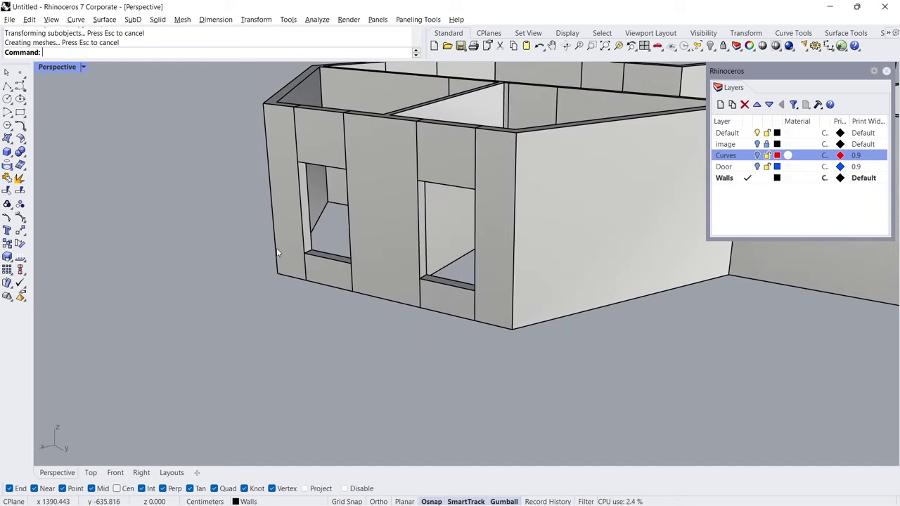
{"action": "scroll", "coordinate": [271, 267], "scroll_direction": "down", "scroll_amount": 5}
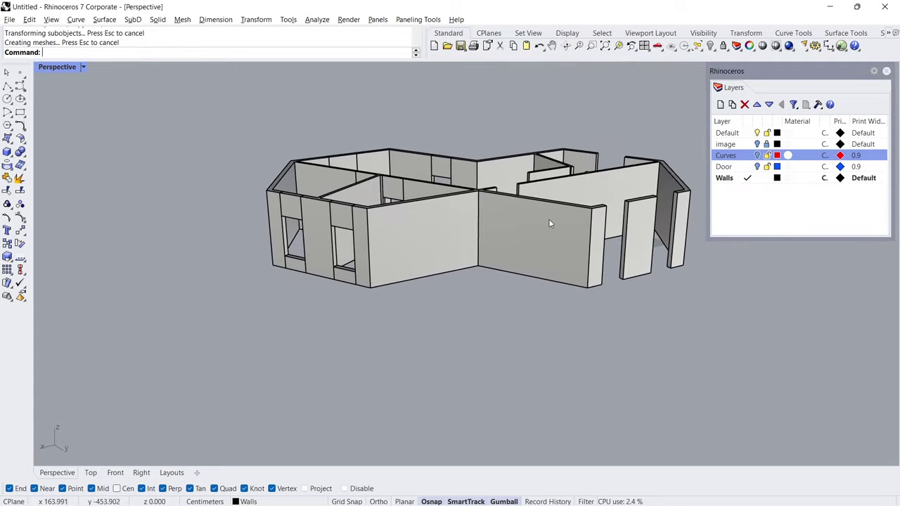
{"action": "right_click_drag", "start_coordinate": [550, 223], "coordinate": [288, 275]}
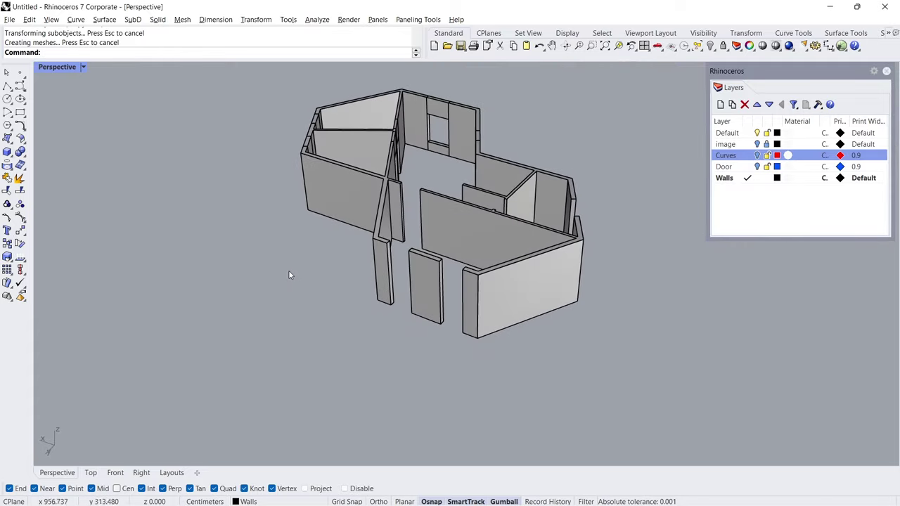
{"action": "scroll", "coordinate": [365, 251], "scroll_direction": "up", "scroll_amount": 5}
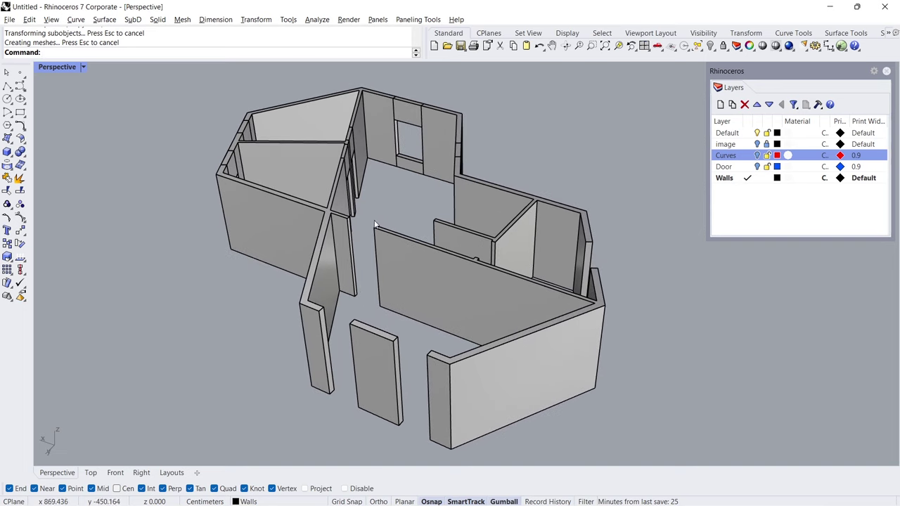
{"action": "left_click", "coordinate": [412, 162]}
{"action": "left_click", "coordinate": [408, 111], "text": "shift"}
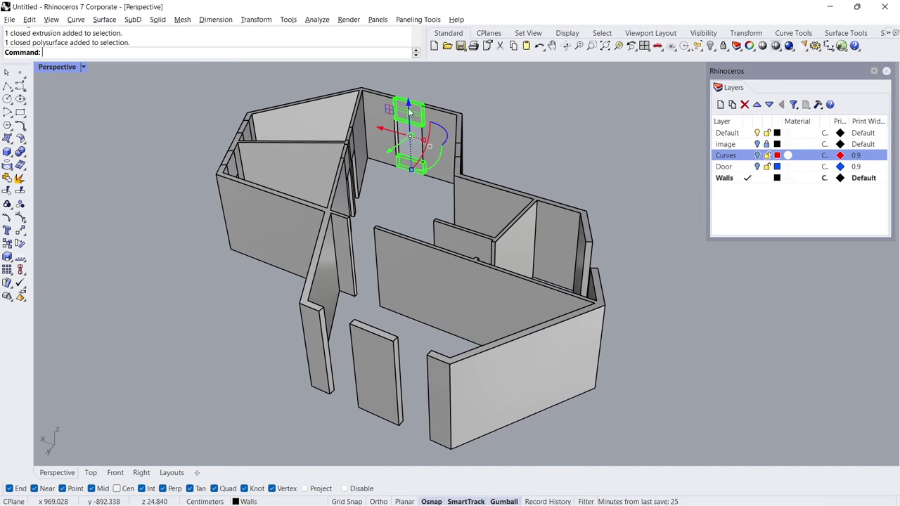
{"action": "left_click", "coordinate": [7, 243]}
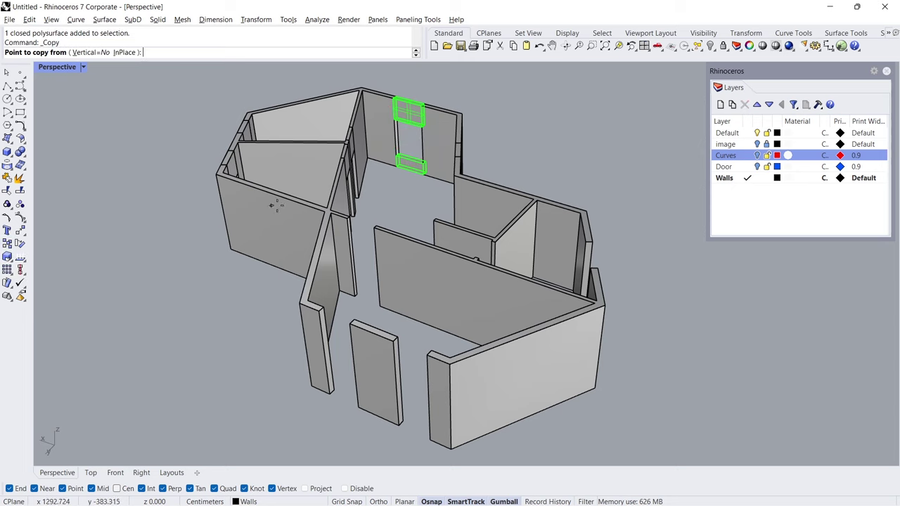
{"action": "left_click", "coordinate": [423, 174]}
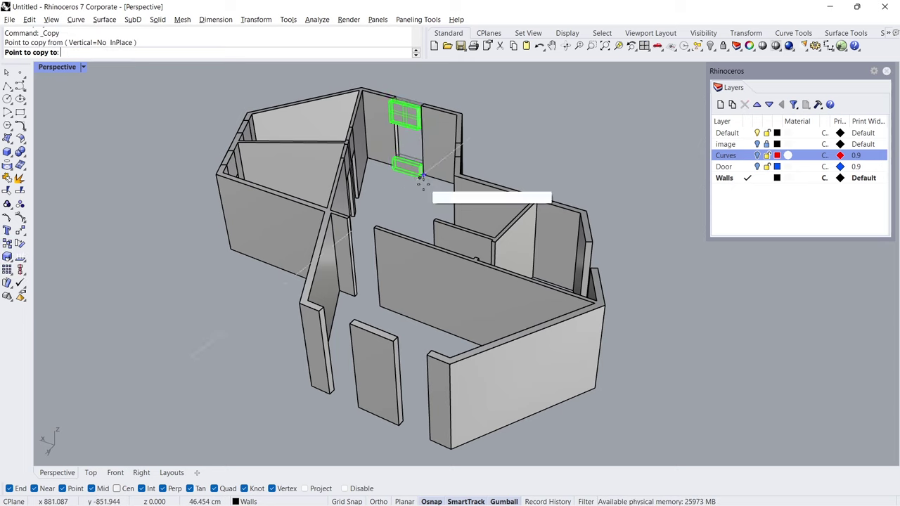
{"action": "left_click", "coordinate": [425, 422]}
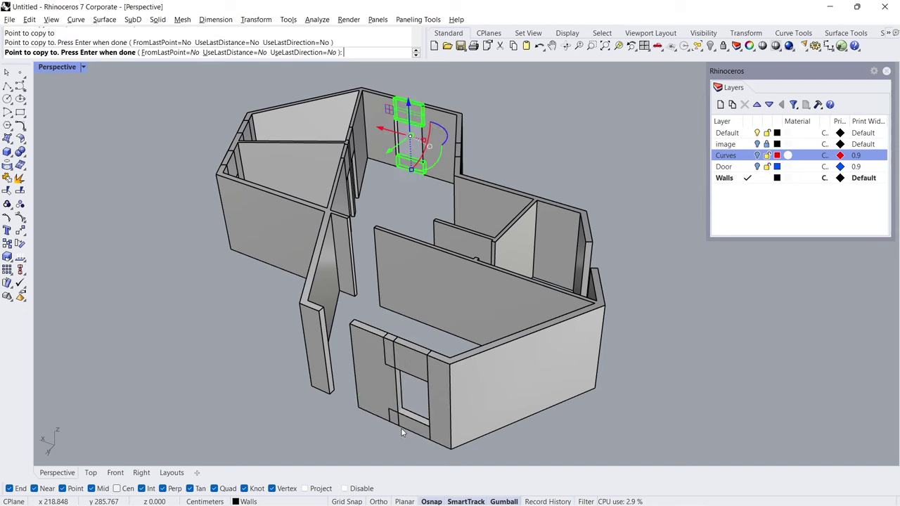
{"action": "key", "text": "Return"}
{"action": "left_click", "coordinate": [184, 337]}
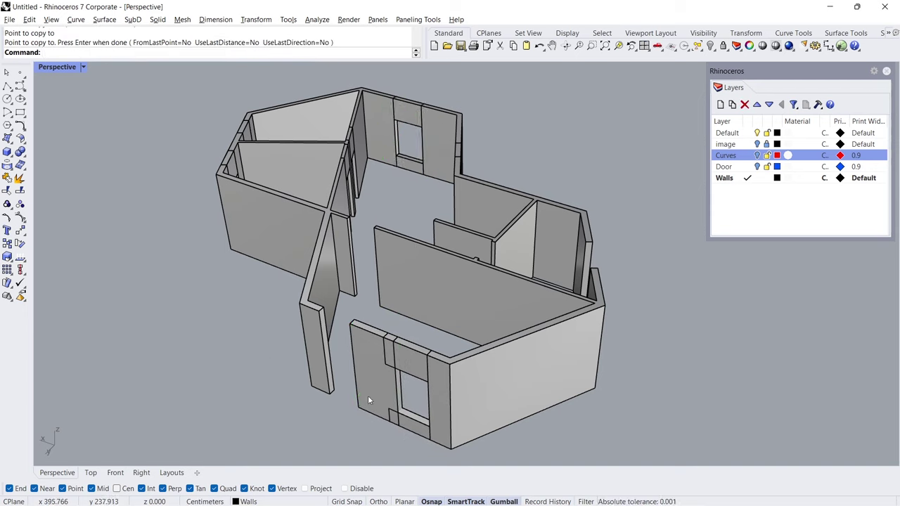
Scale the copied sill and lintel in one direction to fit the width of the opening beside the corner pier.
{"action": "left_click", "coordinate": [413, 422]}
{"action": "left_click", "coordinate": [415, 368], "text": "shift"}
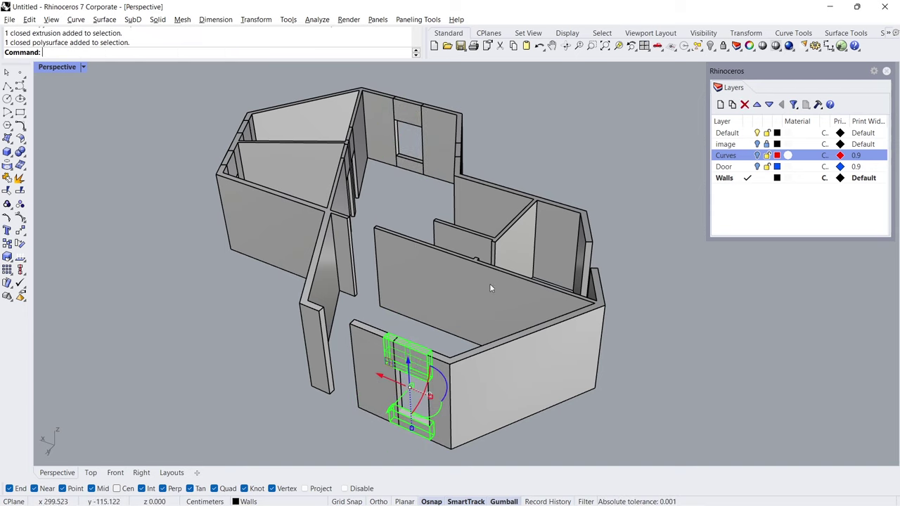
{"action": "left_click", "coordinate": [617, 47]}
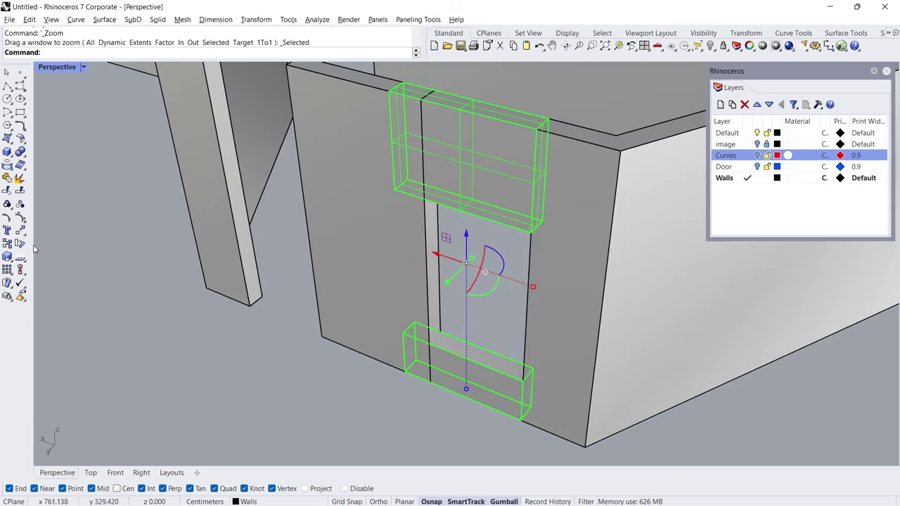
{"action": "left_click", "coordinate": [10, 260]}
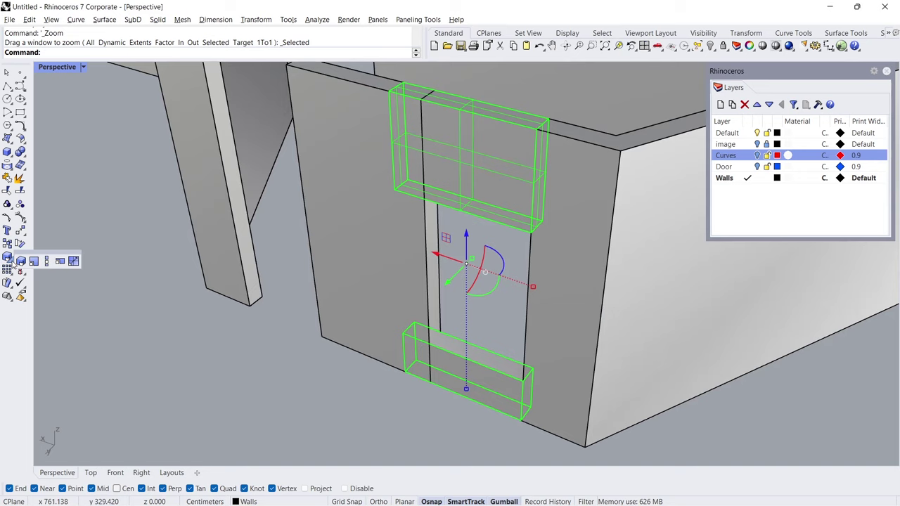
{"action": "left_click", "coordinate": [47, 262]}
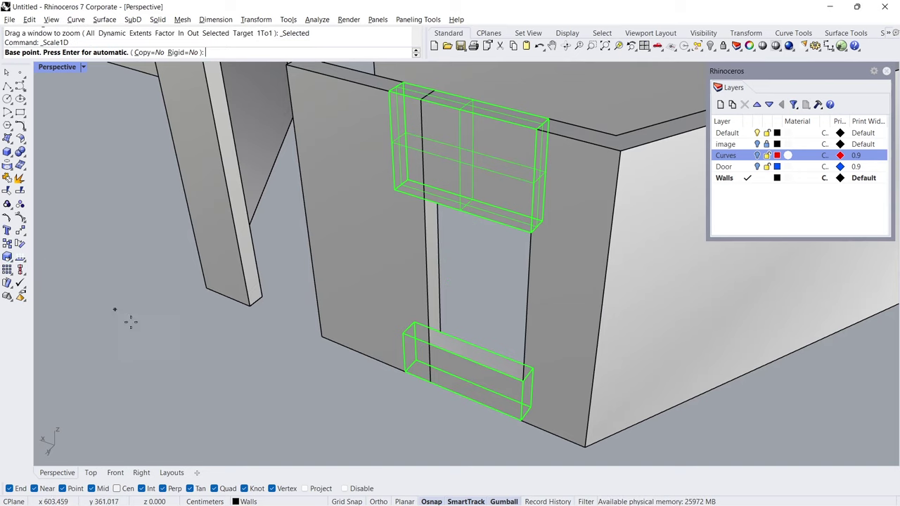
{"action": "left_click", "coordinate": [520, 420]}
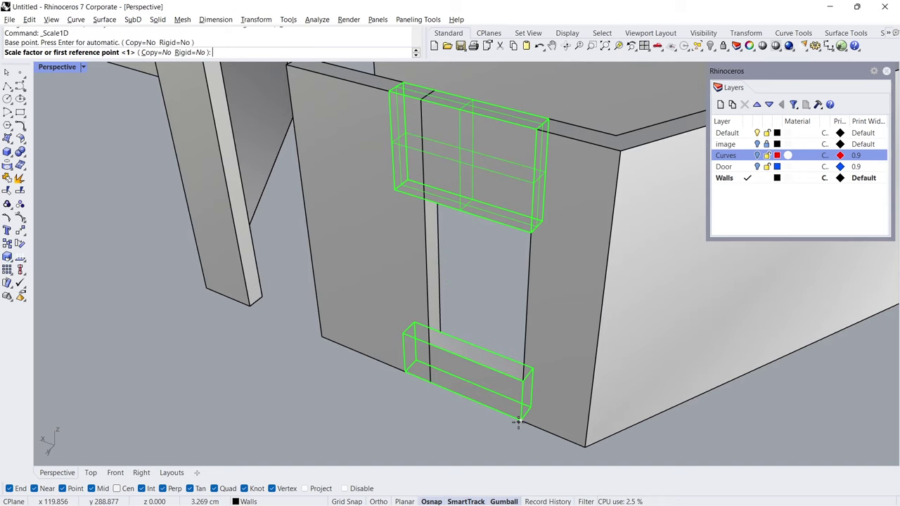
{"action": "left_click", "coordinate": [406, 373]}
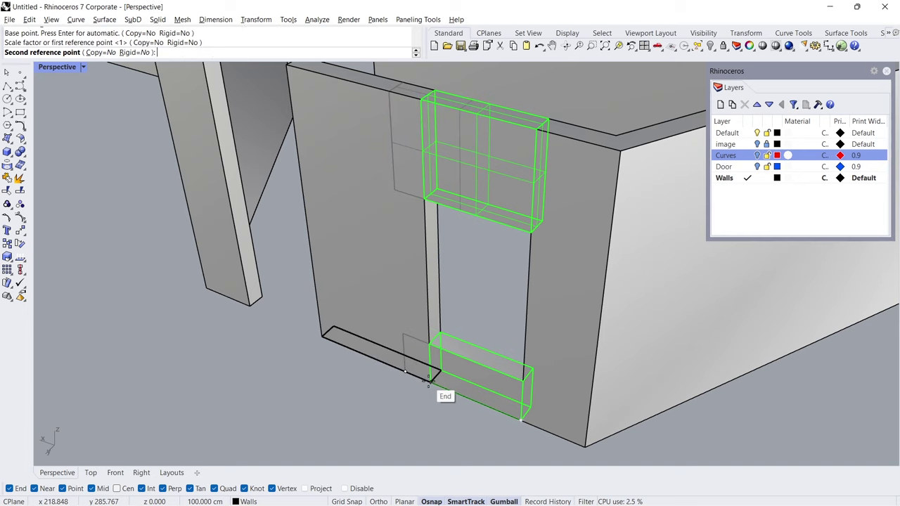
{"action": "left_click", "coordinate": [430, 385]}
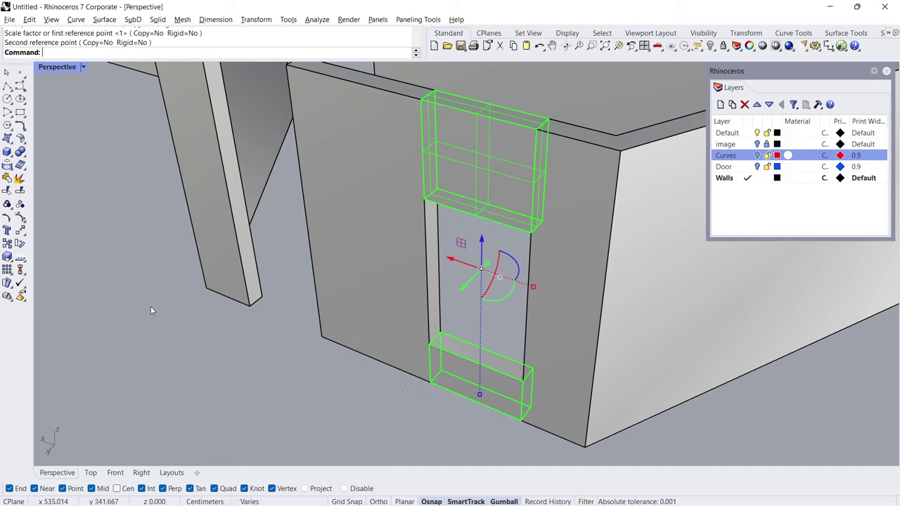
Copy the fitted sill and lintel together to the next opening along the same exterior wall.
{"action": "left_click", "coordinate": [8, 244]}
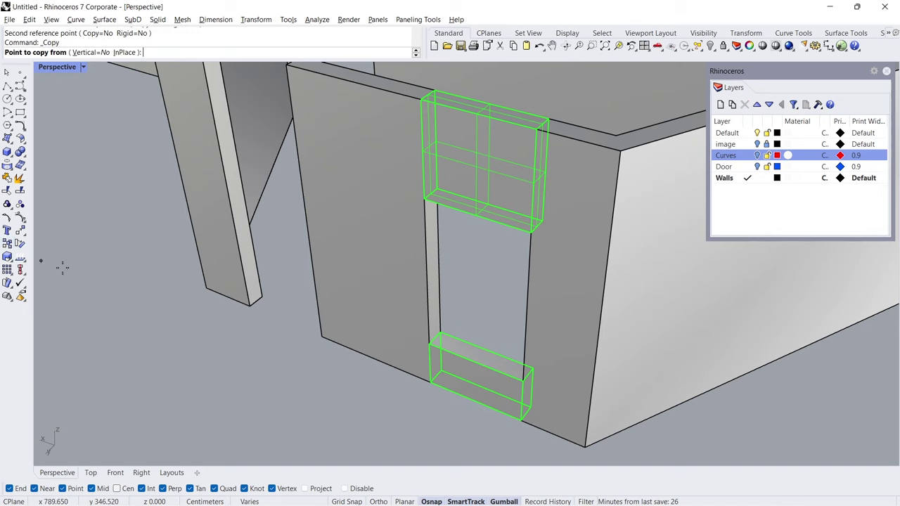
{"action": "left_click", "coordinate": [521, 420]}
{"action": "left_click", "coordinate": [321, 335]}
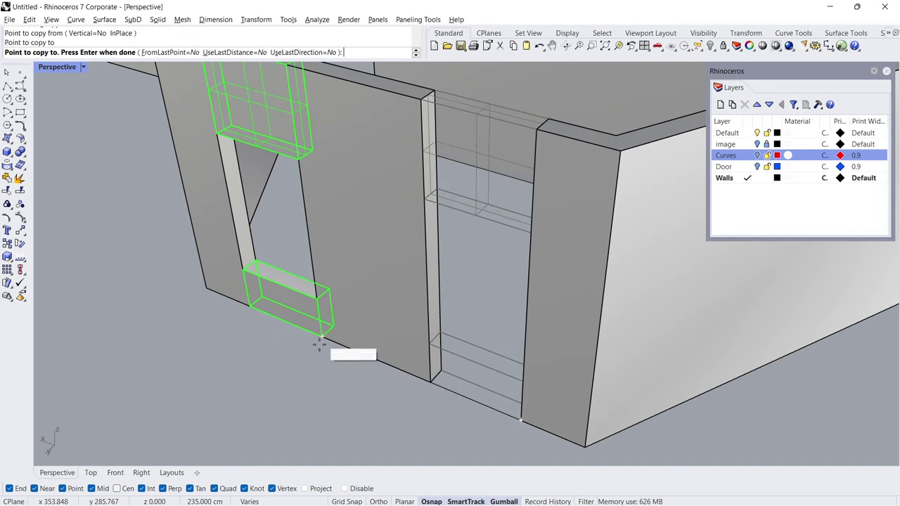
{"action": "key", "text": "ctrl+z"}
{"action": "key", "text": "Escape"}
Offset the wall's end face at the remaining exterior opening by 130 cm as a solid to fill the gap.
{"action": "right_click_drag", "start_coordinate": [284, 380], "coordinate": [316, 273]}
{"action": "scroll", "coordinate": [286, 312], "scroll_direction": "down", "scroll_amount": 3}
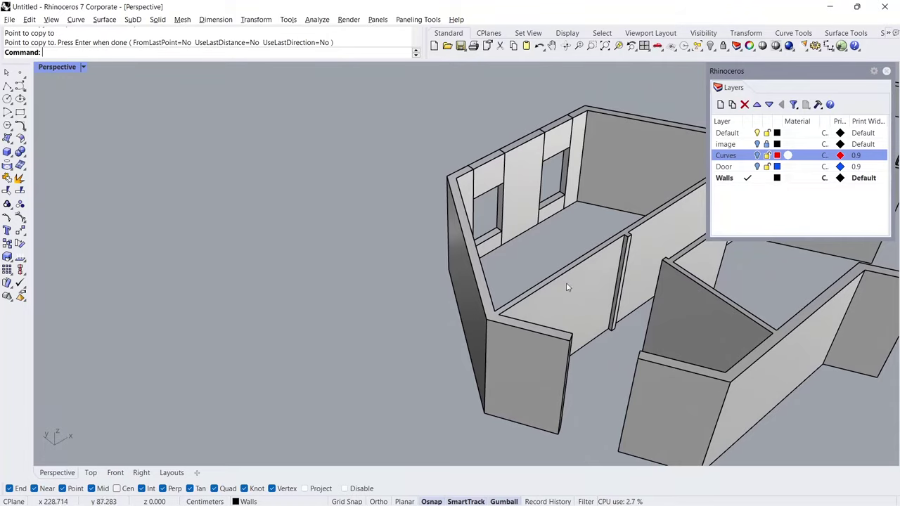
{"action": "right_click_drag", "start_coordinate": [568, 287], "coordinate": [304, 276]}
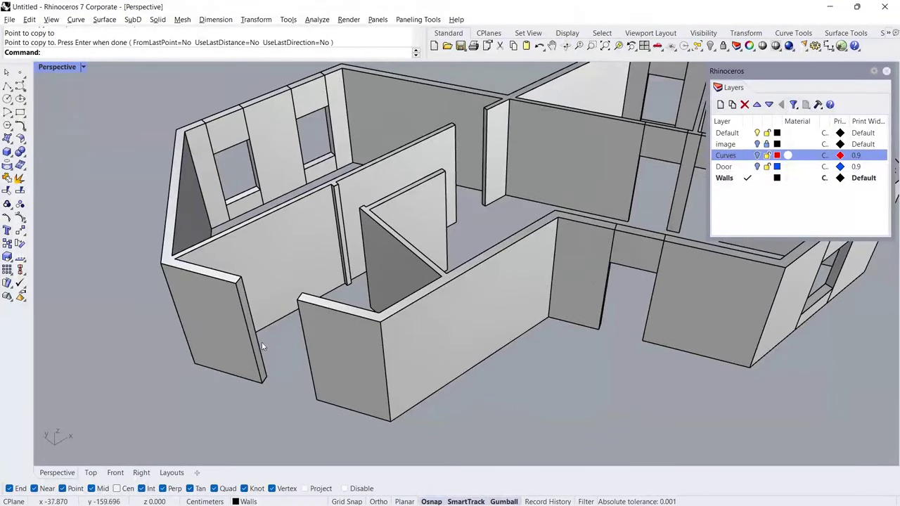
{"action": "scroll", "coordinate": [262, 341], "scroll_direction": "up", "scroll_amount": 5}
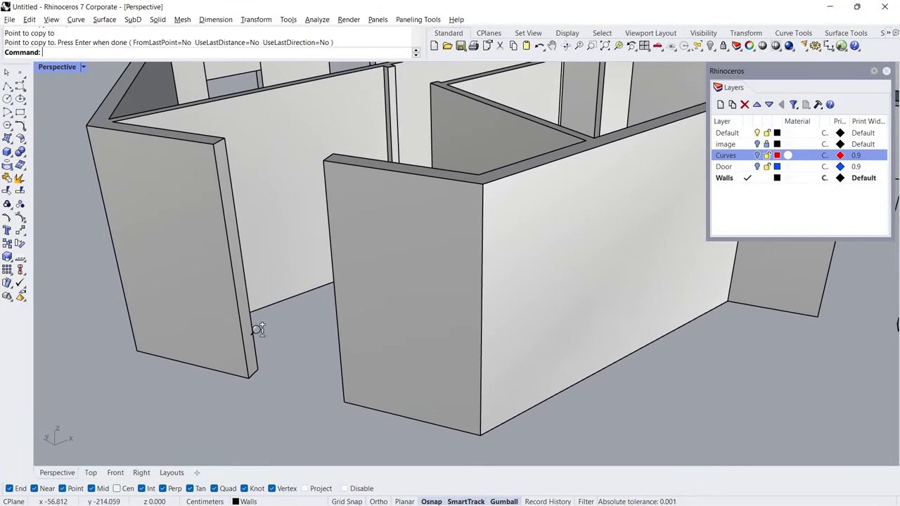
{"action": "scroll", "coordinate": [259, 331], "scroll_direction": "up", "scroll_amount": 1}
{"action": "left_click", "coordinate": [247, 329]}
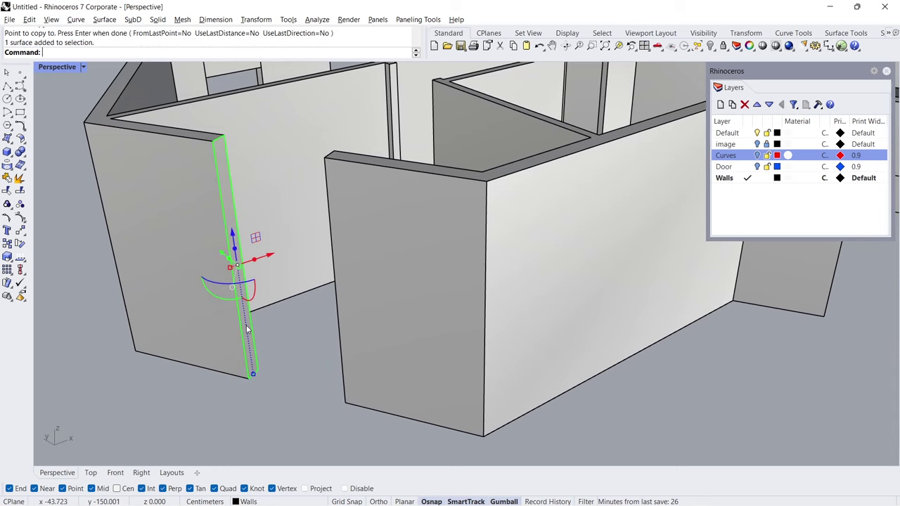
{"action": "left_click", "coordinate": [20, 140]}
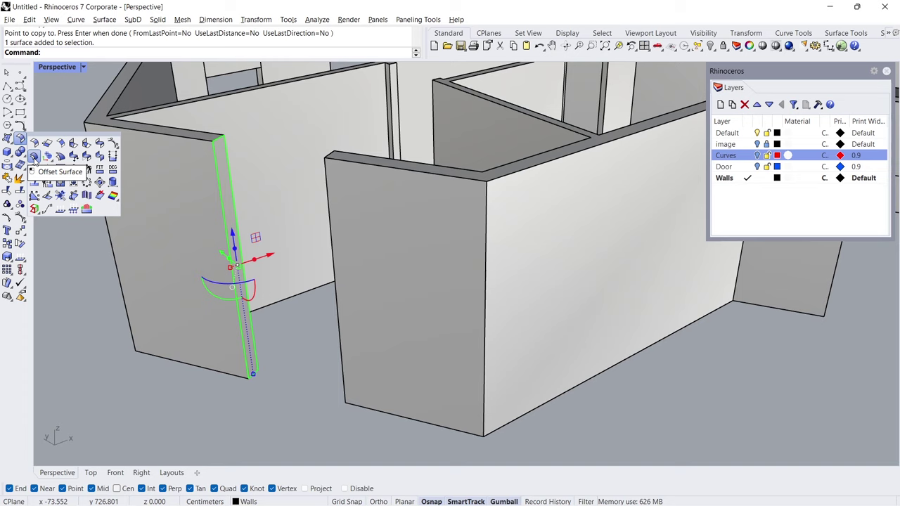
{"action": "left_click", "coordinate": [33, 157]}
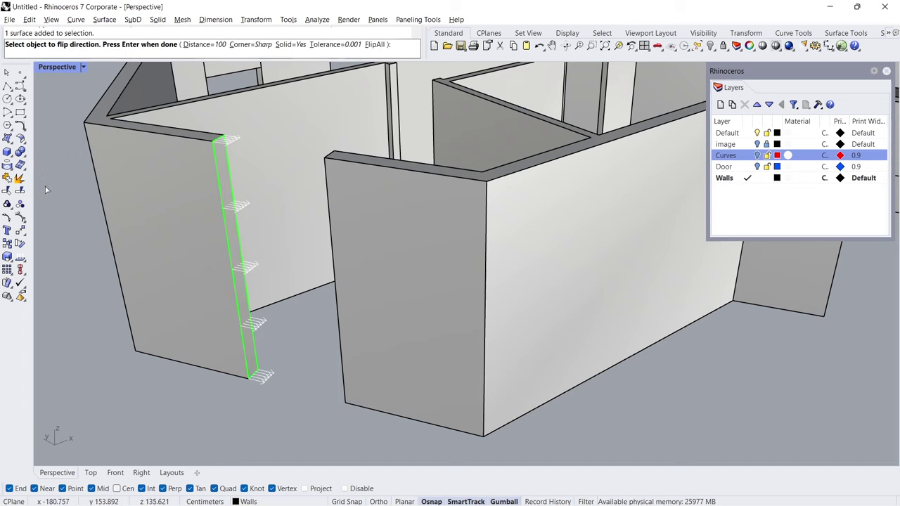
{"action": "type", "text": "130"}
{"action": "key", "text": "Return"}
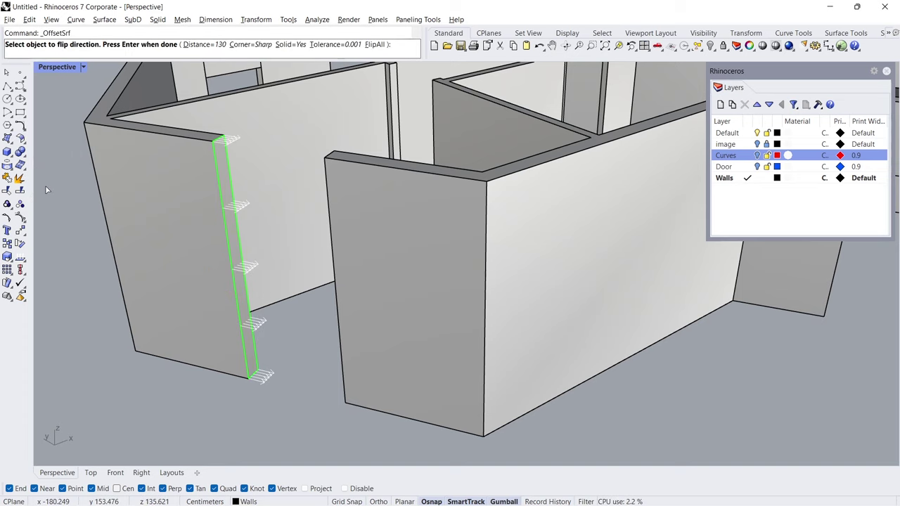
{"action": "key", "text": "Return"}
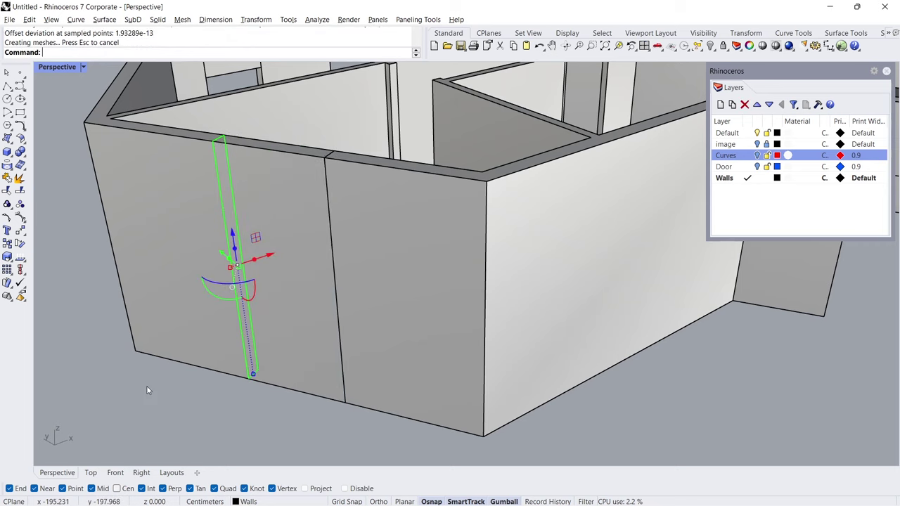
{"action": "key", "text": "Escape"}
Align the infill block's top face in world Z to the top of the existing window sill in the opposite wing.
{"action": "right_click_drag", "start_coordinate": [239, 312], "coordinate": [282, 241]}
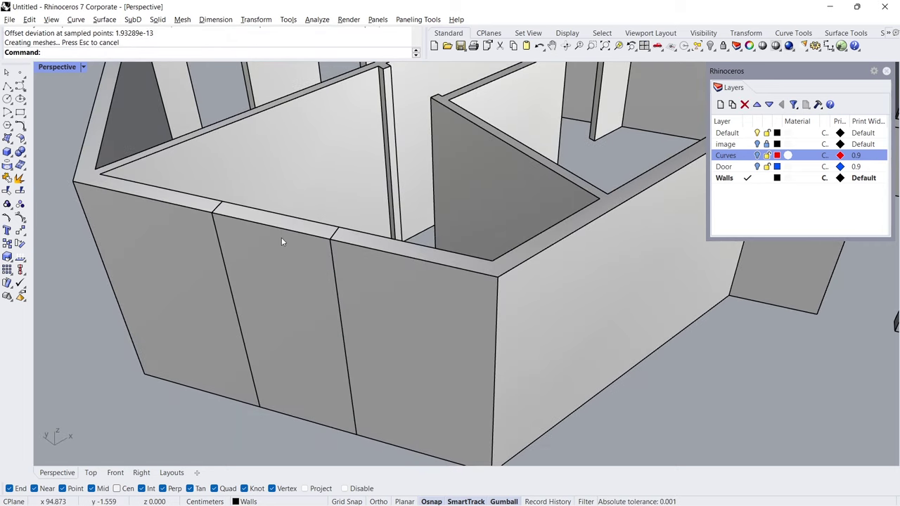
{"action": "left_click", "coordinate": [279, 225]}
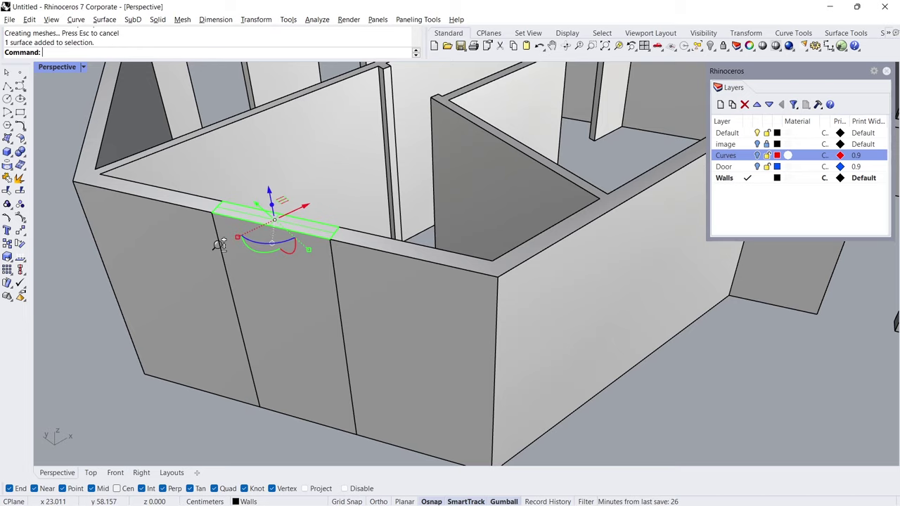
{"action": "scroll", "coordinate": [220, 244], "scroll_direction": "down", "scroll_amount": 5}
{"action": "right_click_drag", "start_coordinate": [490, 260], "coordinate": [291, 277], "text": "shift"}
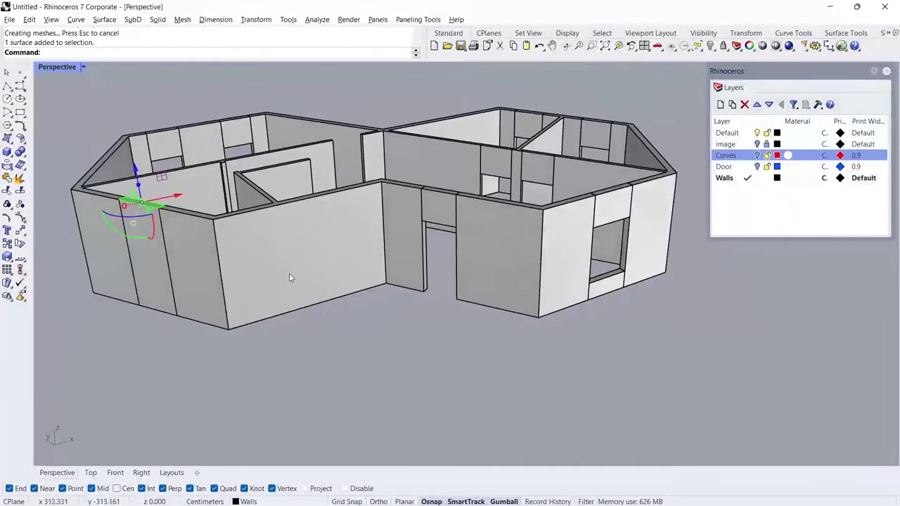
{"action": "left_click", "coordinate": [25, 238]}
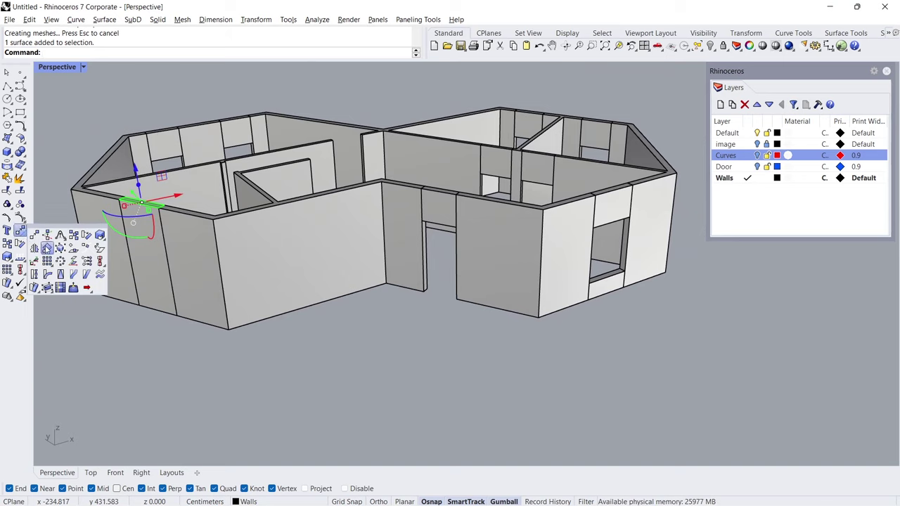
{"action": "left_click", "coordinate": [87, 262]}
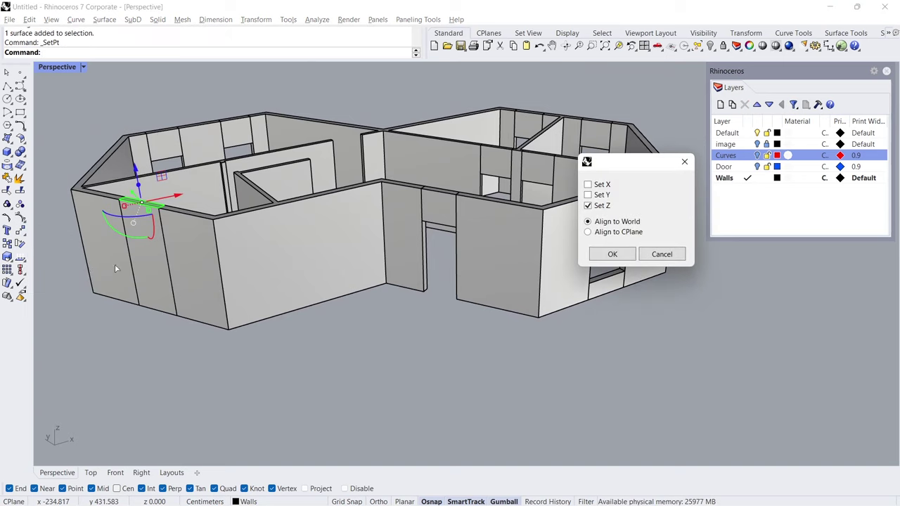
{"action": "left_click", "coordinate": [598, 256]}
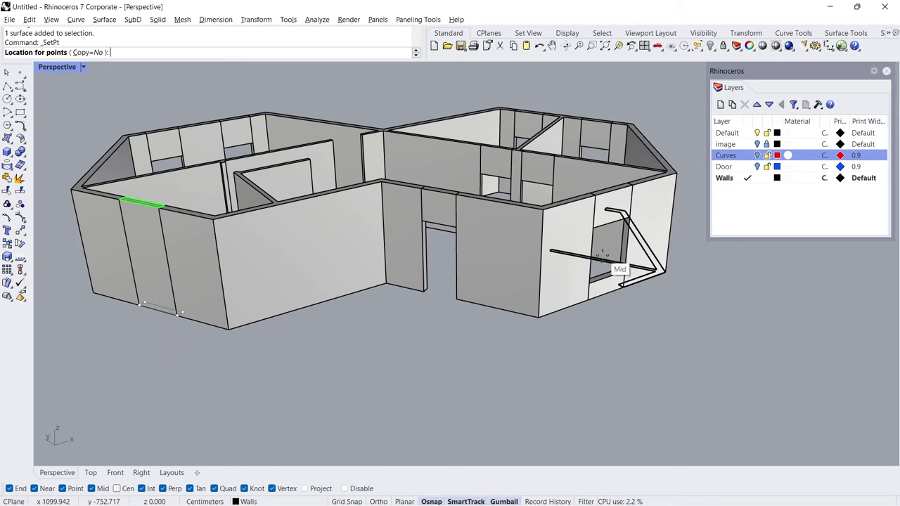
{"action": "left_click", "coordinate": [603, 273]}
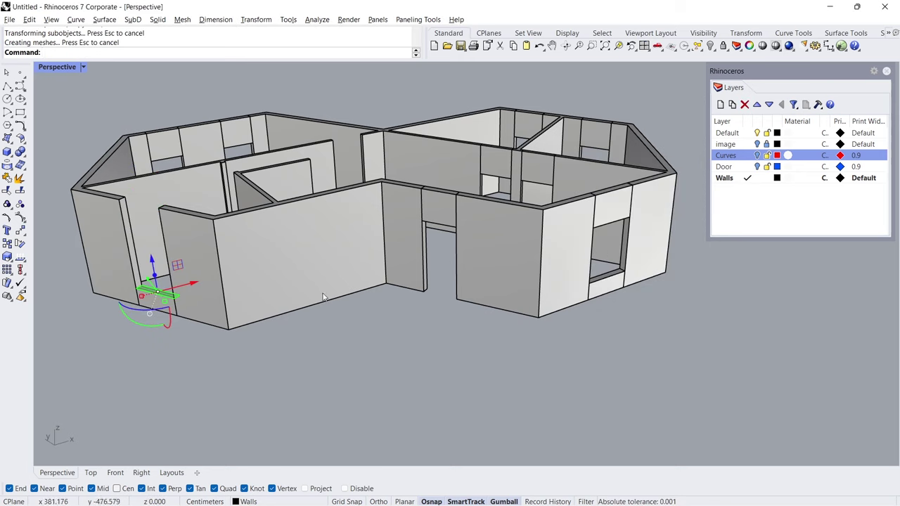
{"action": "left_click", "coordinate": [178, 357]}
Copy the new sill block straight up to the top of the wall to form the window's lintel.
{"action": "left_click", "coordinate": [160, 307]}
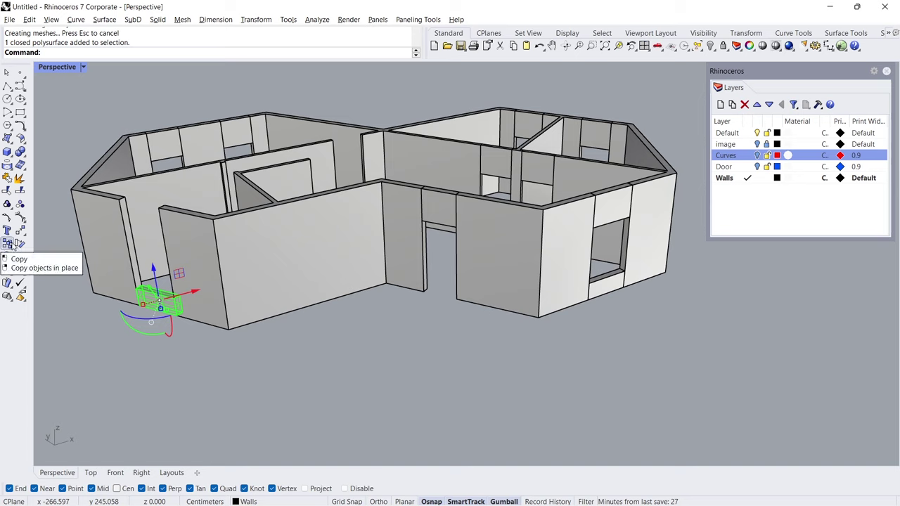
{"action": "left_click", "coordinate": [13, 243]}
{"action": "left_click", "coordinate": [175, 298]}
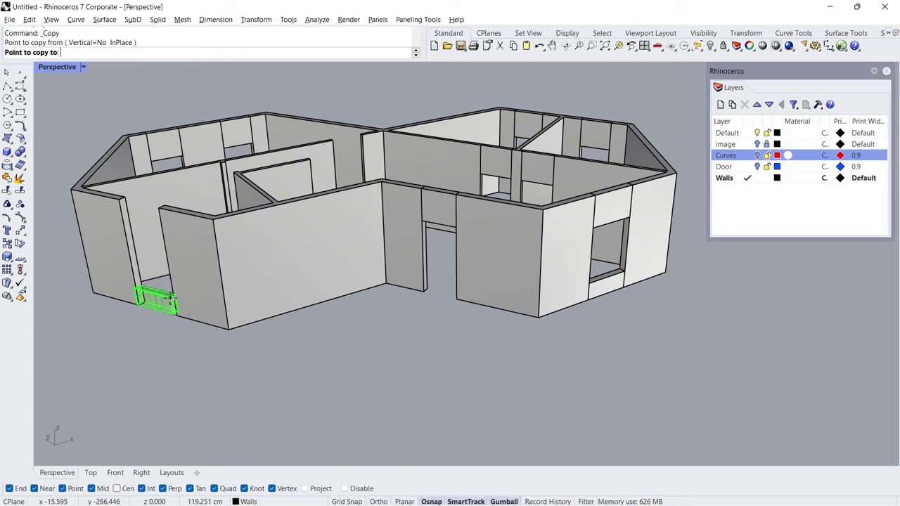
{"action": "left_click", "coordinate": [160, 212]}
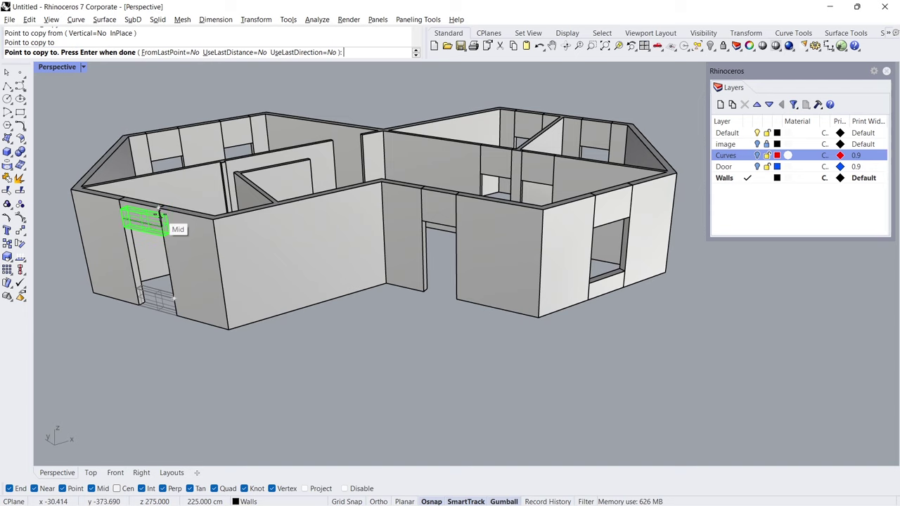
{"action": "key", "text": "Return"}
{"action": "left_click", "coordinate": [144, 360]}
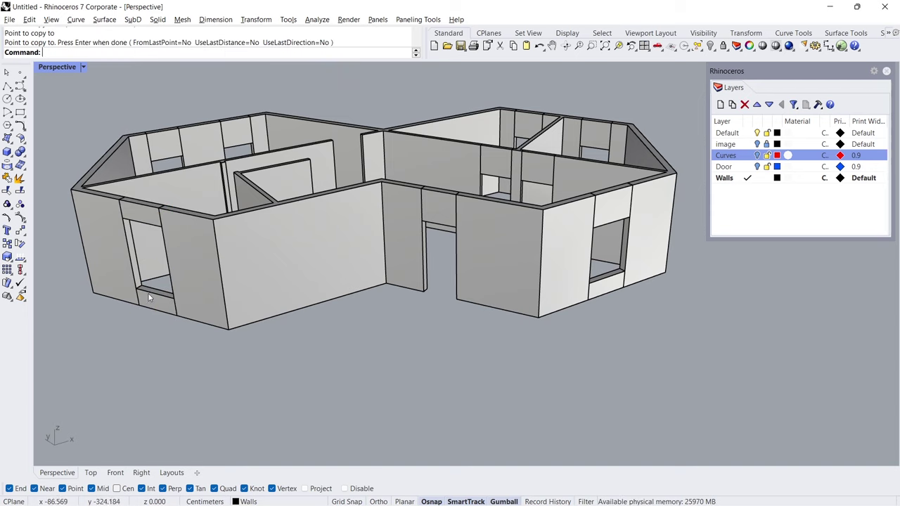
Align the bottom edges of the new lintel in world Z to the underside of the existing window's lintel in the opposite wing.
{"action": "right_click_drag", "start_coordinate": [148, 295], "coordinate": [155, 179]}
{"action": "left_click", "coordinate": [169, 190], "text": "ctrl+shift"}
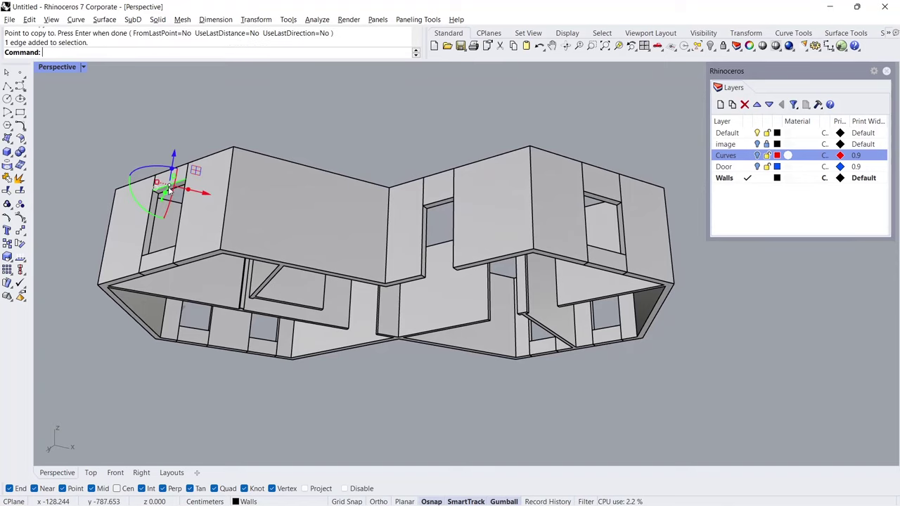
{"action": "left_click", "coordinate": [176, 195], "text": "ctrl+shift"}
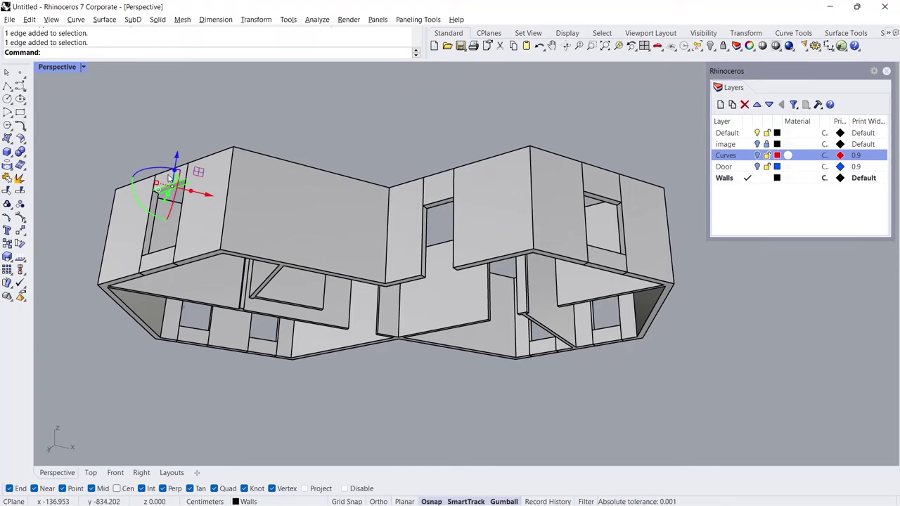
{"action": "right_click_drag", "start_coordinate": [176, 196], "coordinate": [170, 252]}
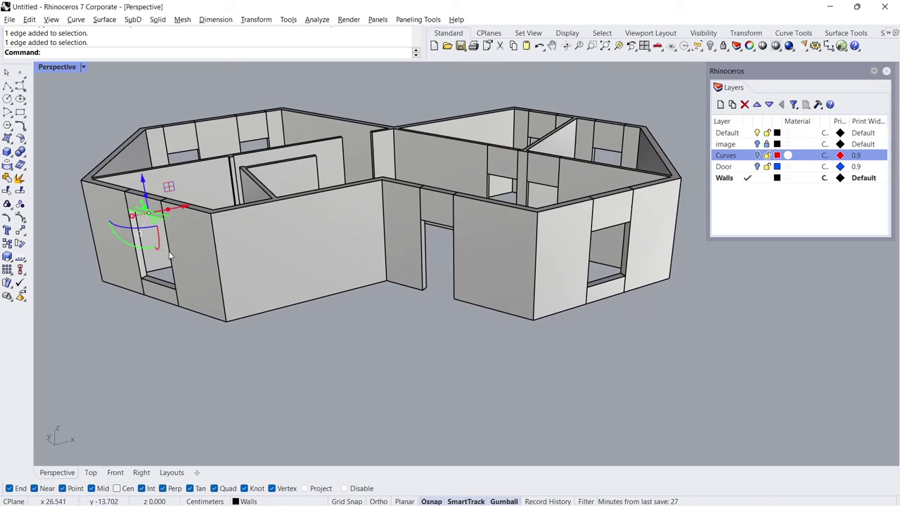
{"action": "left_click", "coordinate": [26, 240]}
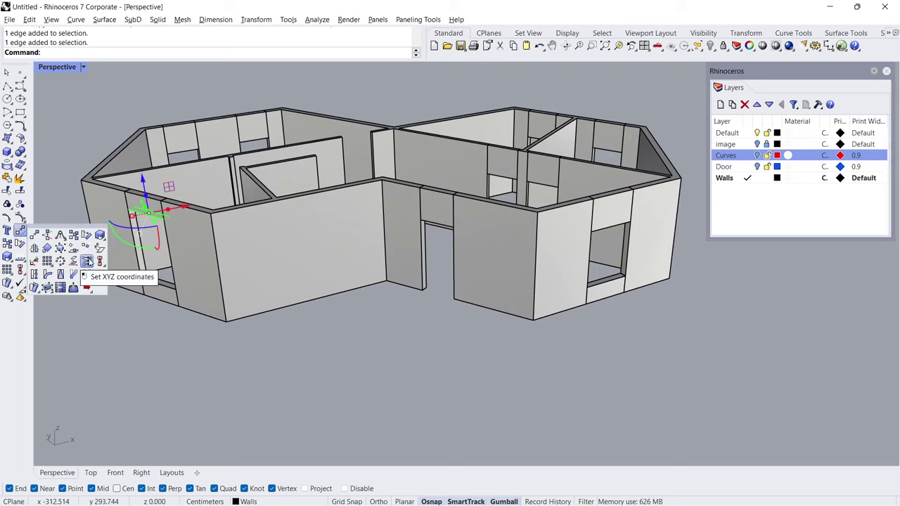
{"action": "left_click", "coordinate": [87, 260]}
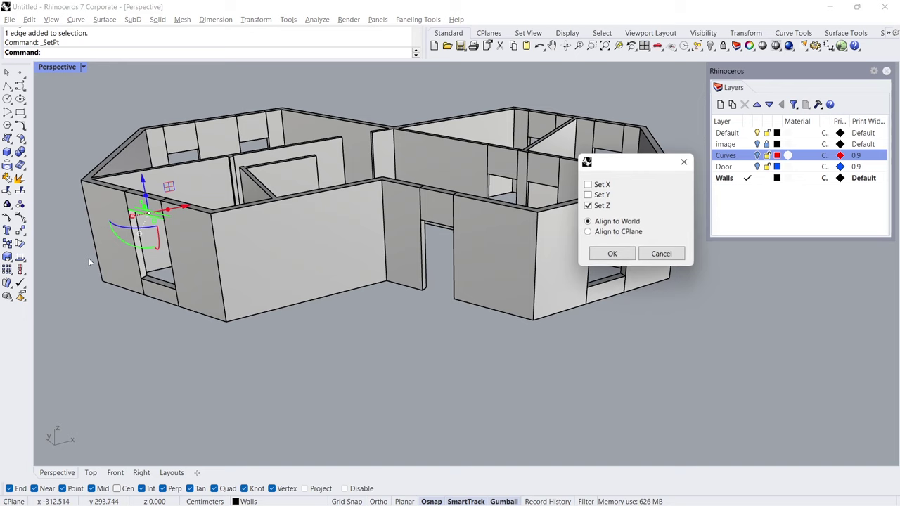
{"action": "left_click", "coordinate": [604, 255]}
{"action": "left_click", "coordinate": [607, 226]}
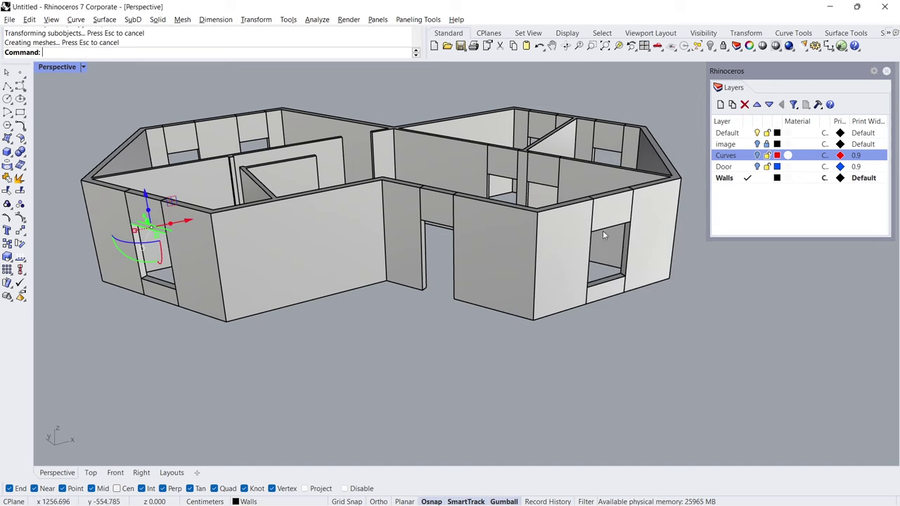
{"action": "left_click", "coordinate": [353, 332]}
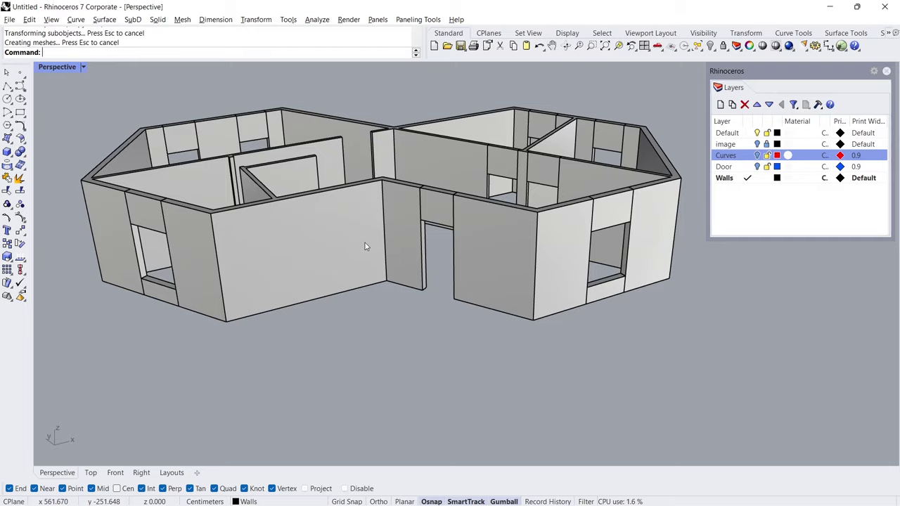
Create a box header extending 90 cm down from the wall tops across the opening between the long interior wall's stub and the bath wall's end.
{"action": "right_click_drag", "start_coordinate": [365, 246], "coordinate": [374, 299]}
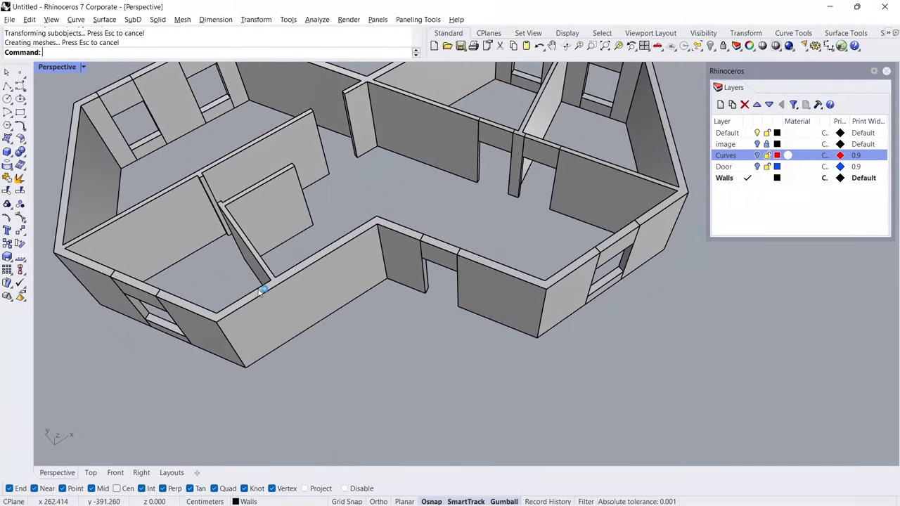
{"action": "right_click_drag", "start_coordinate": [261, 292], "coordinate": [218, 329]}
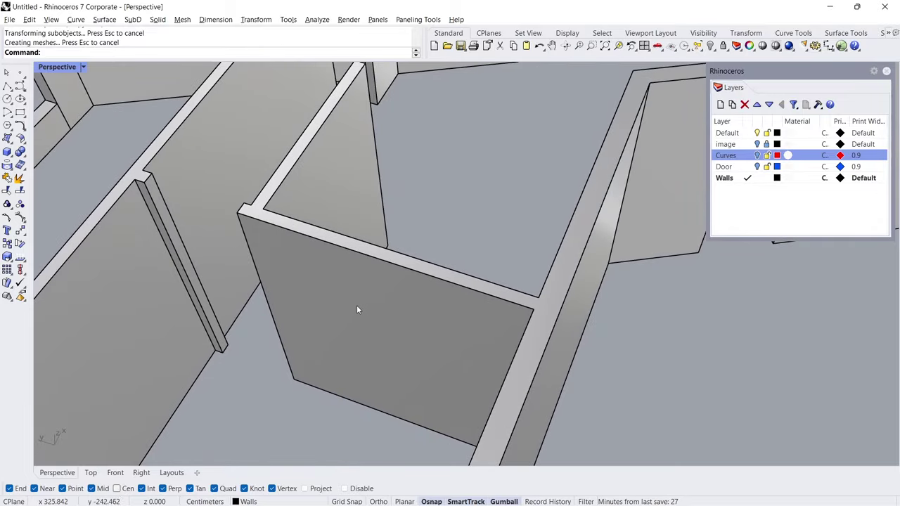
{"action": "right_click_drag", "start_coordinate": [362, 307], "coordinate": [401, 300]}
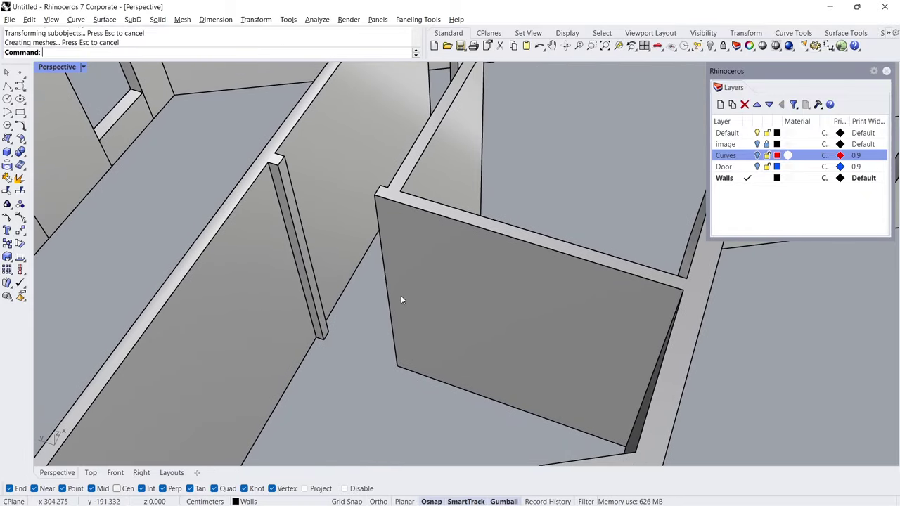
{"action": "left_click", "coordinate": [8, 152]}
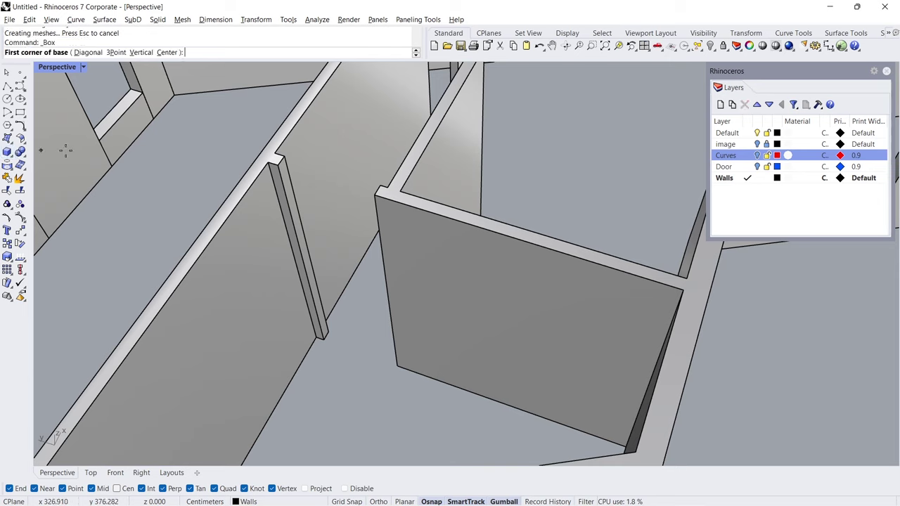
{"action": "left_click", "coordinate": [283, 156]}
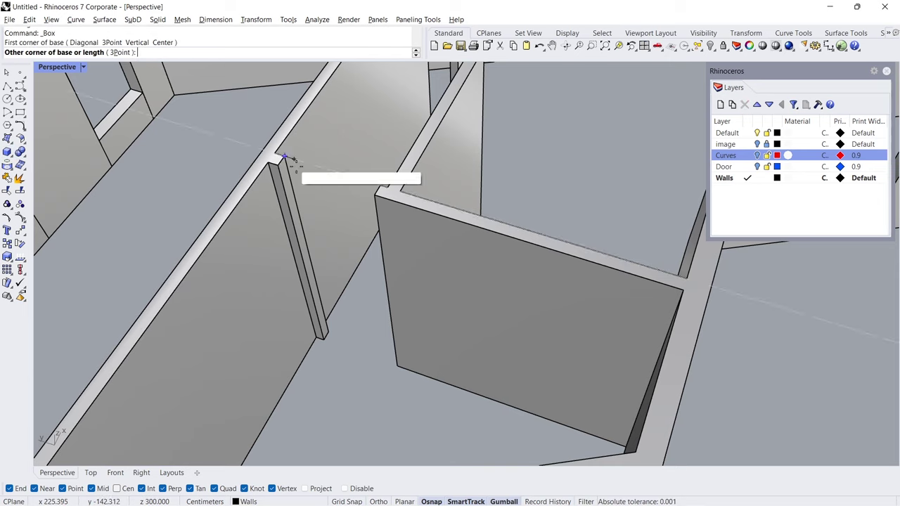
{"action": "left_click", "coordinate": [380, 196]}
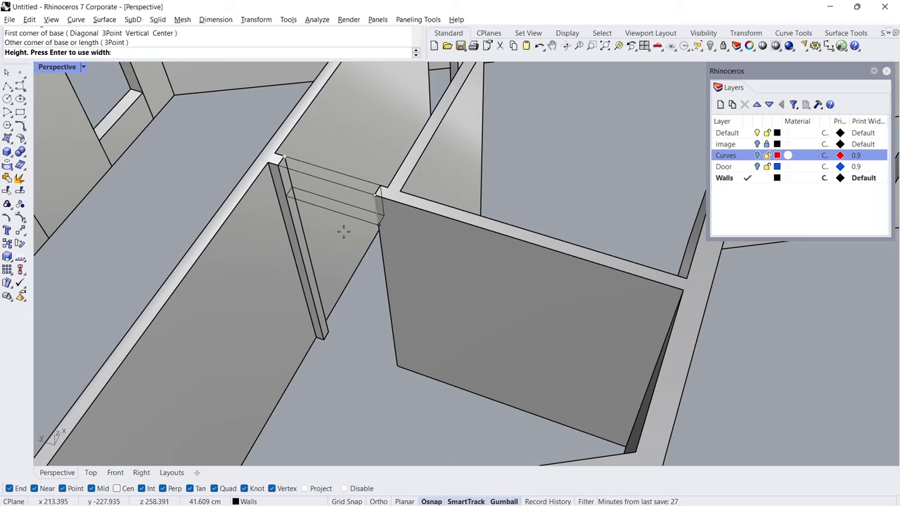
{"action": "type", "text": "-90"}
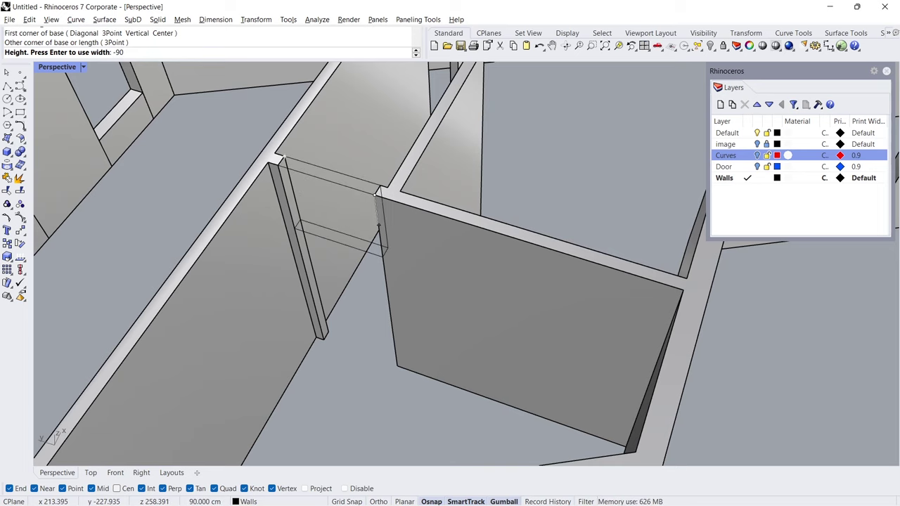
{"action": "key", "text": "Return"}
Create a box header extending 90 cm down from the wall tops across the door opening in the long interior wall near the wall crossing.
{"action": "right_click_drag", "start_coordinate": [445, 196], "coordinate": [230, 209], "text": "shift"}
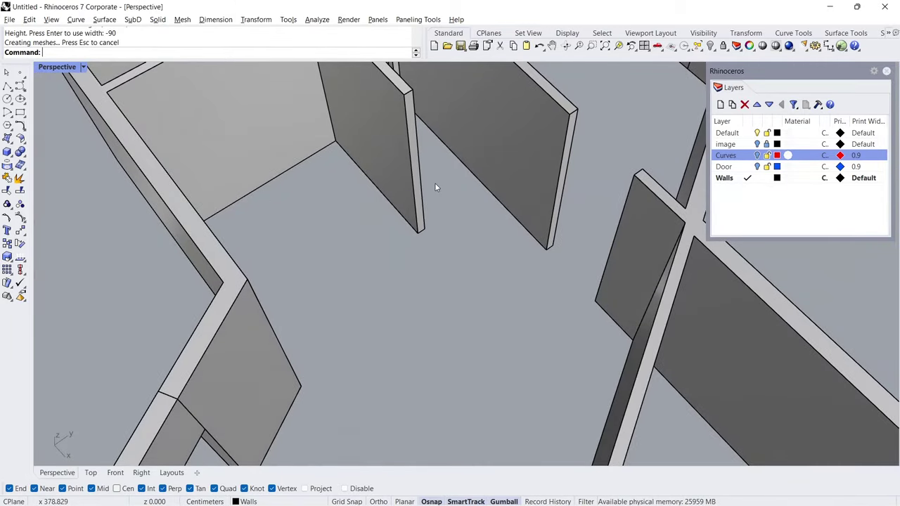
{"action": "right_click_drag", "start_coordinate": [435, 186], "coordinate": [326, 217], "text": "shift"}
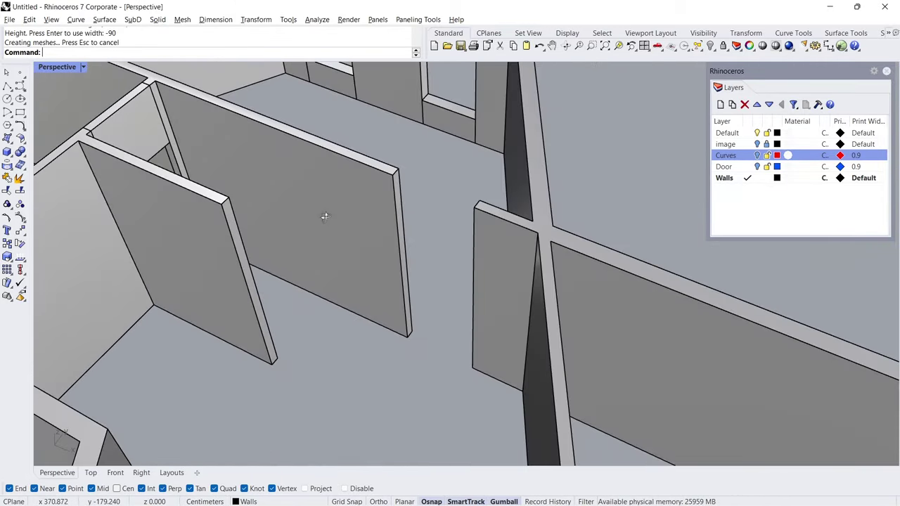
{"action": "right_click", "coordinate": [422, 175]}
{"action": "left_click", "coordinate": [399, 168]}
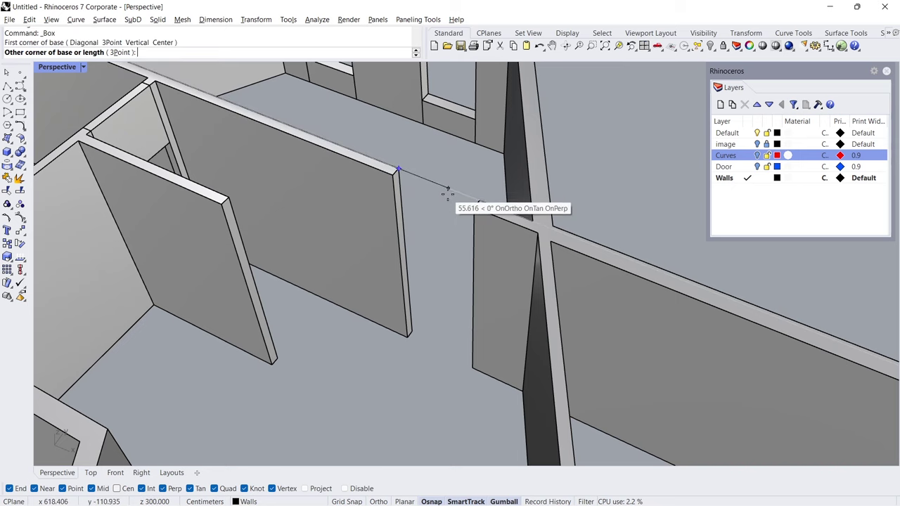
{"action": "left_click", "coordinate": [469, 206]}
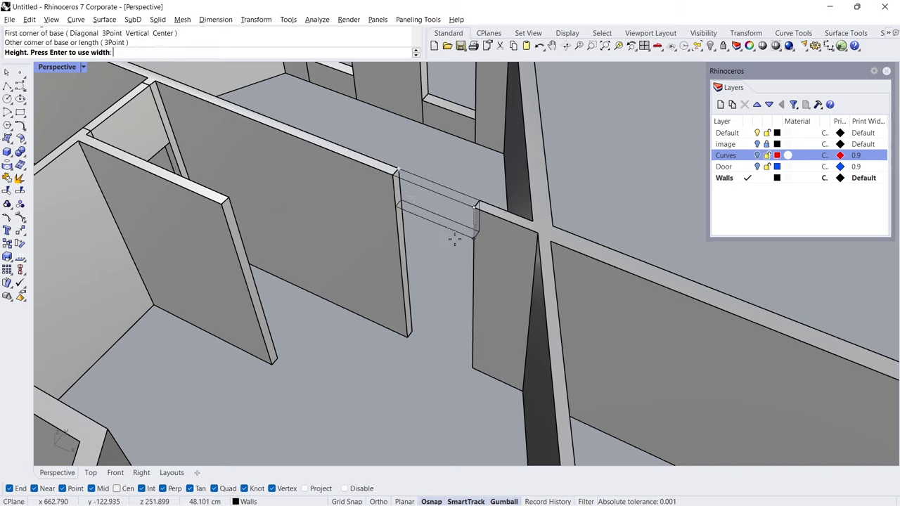
{"action": "type", "text": "-90"}
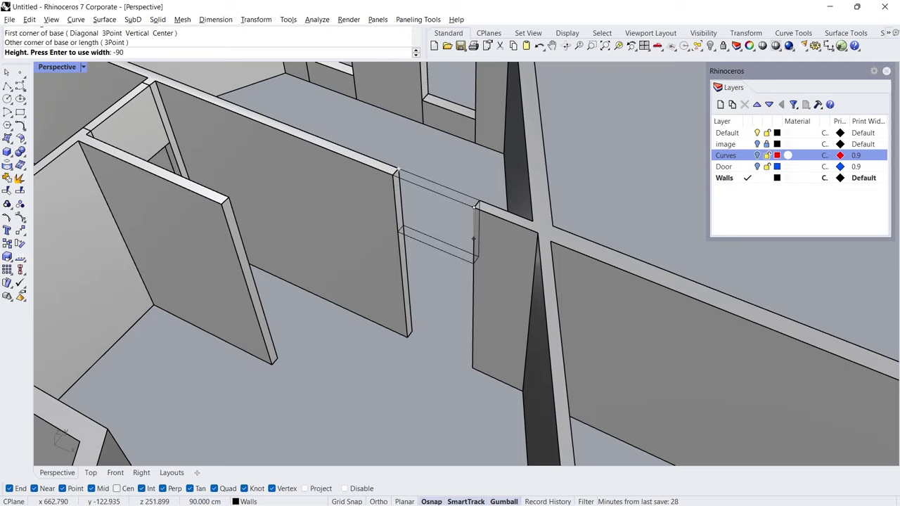
{"action": "key", "text": "Return"}
Boolean-union all the wall, sill and header solids of the house.
{"action": "scroll", "coordinate": [357, 182], "scroll_direction": "down", "scroll_amount": 5}
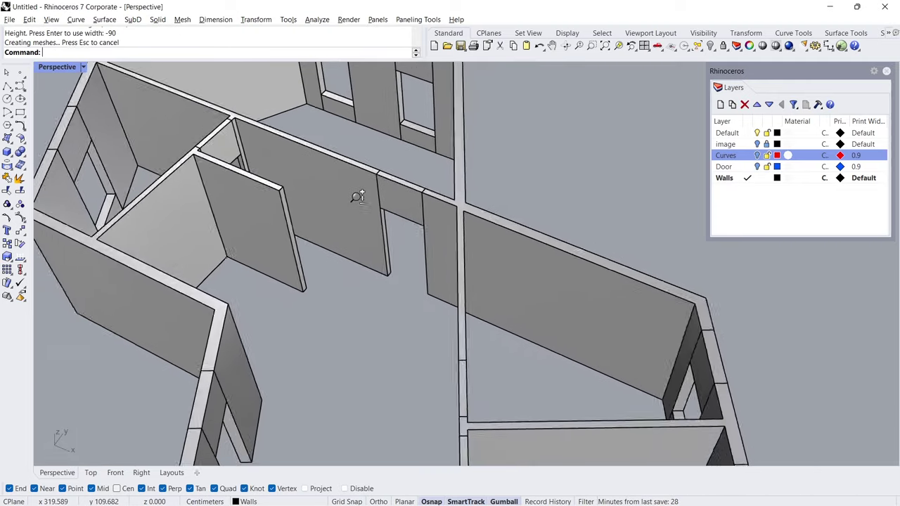
{"action": "right_click_drag", "start_coordinate": [318, 245], "coordinate": [392, 218]}
{"action": "left_click_drag", "start_coordinate": [648, 110], "coordinate": [136, 385]}
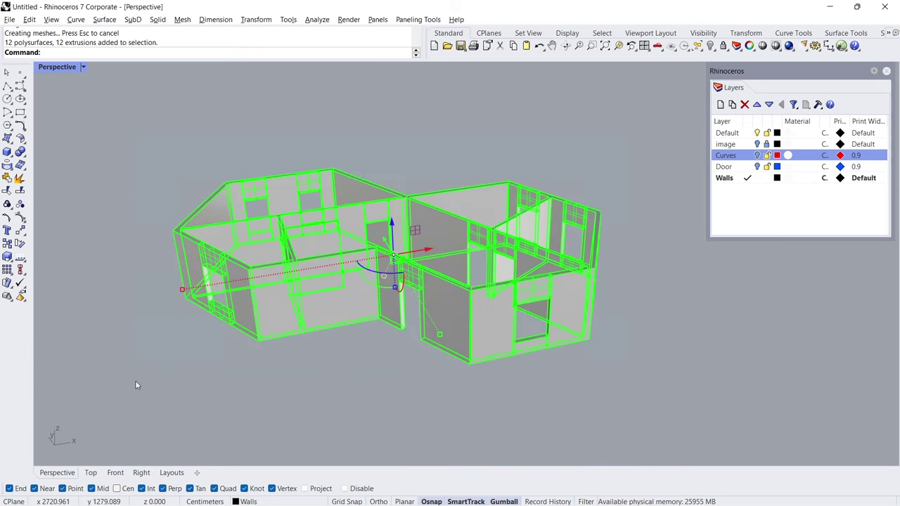
{"action": "left_click", "coordinate": [20, 152]}
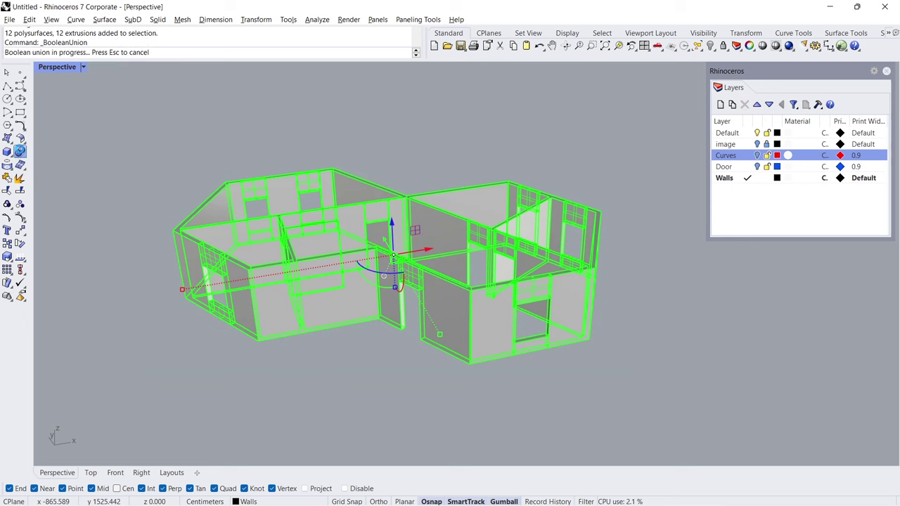
{"action": "right_click_drag", "start_coordinate": [423, 177], "coordinate": [389, 198]}
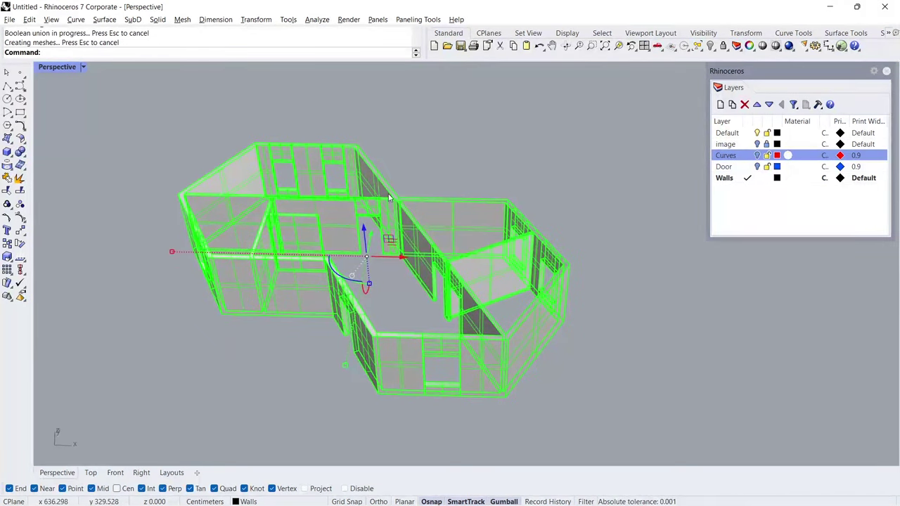
Merge all coplanar faces of the unioned walls, and clear the selection.
{"action": "left_click", "coordinate": [24, 157]}
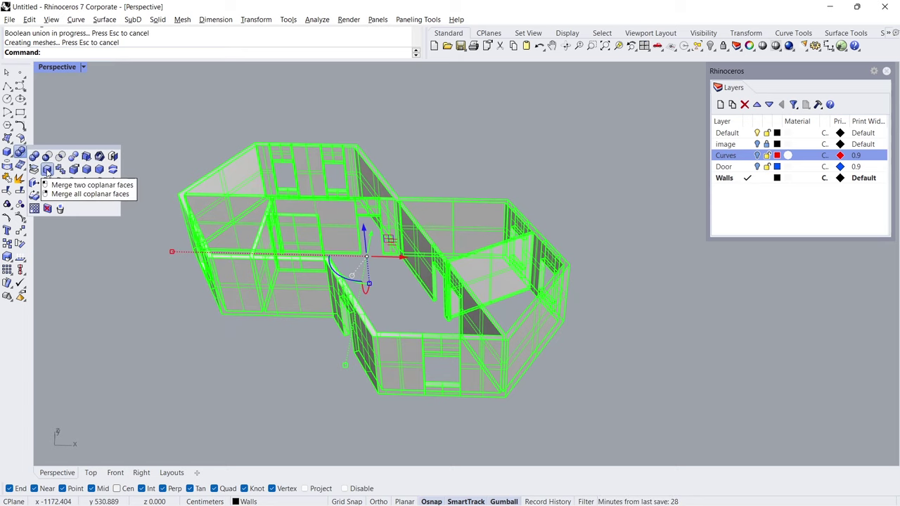
{"action": "right_click", "coordinate": [46, 170]}
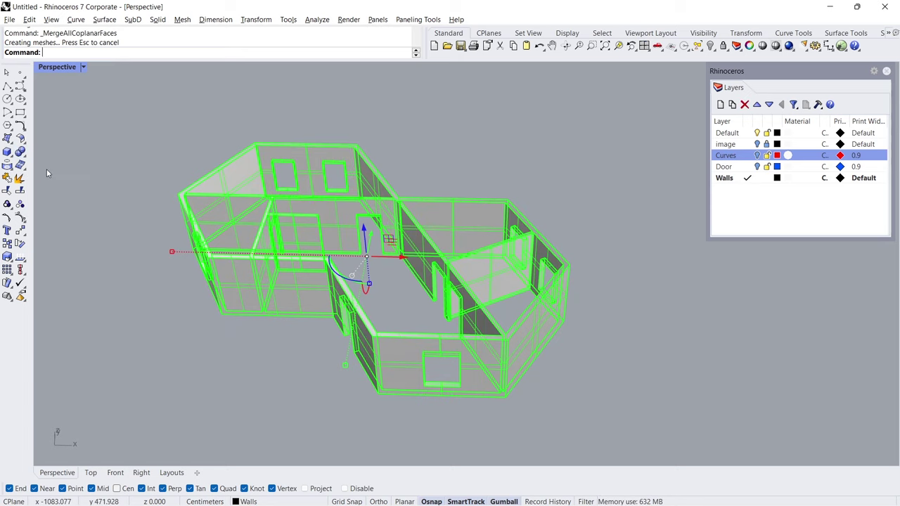
{"action": "left_click", "coordinate": [196, 346]}
Switch the Perspective viewport to the Rendered display mode and view the finished walls.
{"action": "right_click_drag", "start_coordinate": [311, 338], "coordinate": [322, 301]}
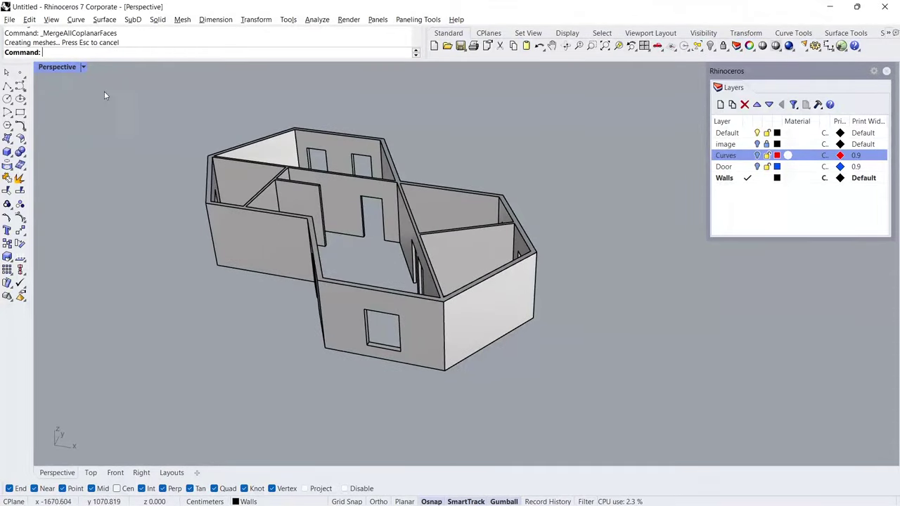
{"action": "left_click", "coordinate": [82, 67]}
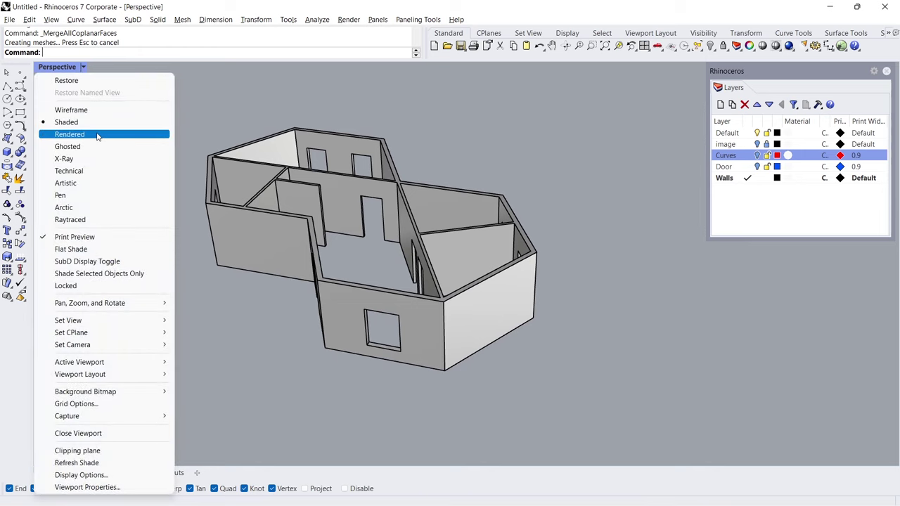
{"action": "left_click", "coordinate": [98, 136]}
{"action": "right_click_drag", "start_coordinate": [310, 232], "coordinate": [315, 204]}
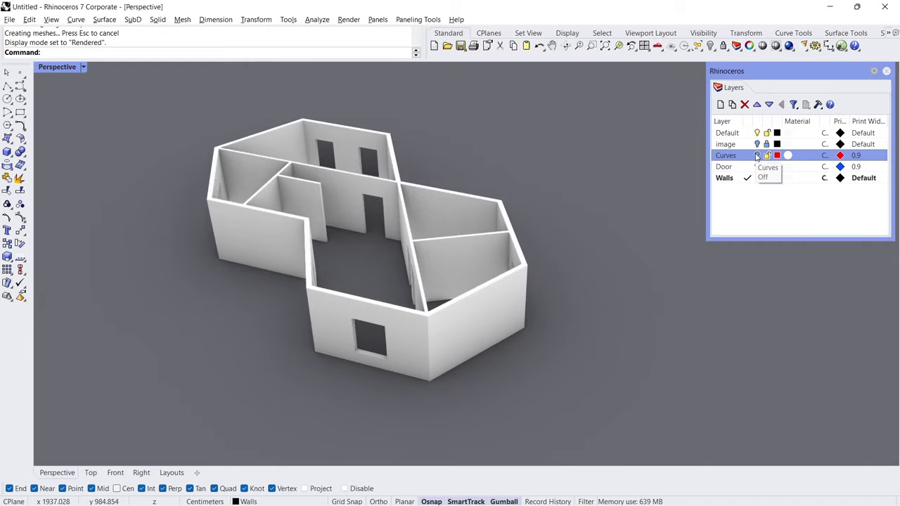
Turn on the Curves layer to show the plan outlines under the walls.
{"action": "left_click", "coordinate": [756, 157]}
{"action": "right_click_drag", "start_coordinate": [285, 363], "coordinate": [306, 369]}
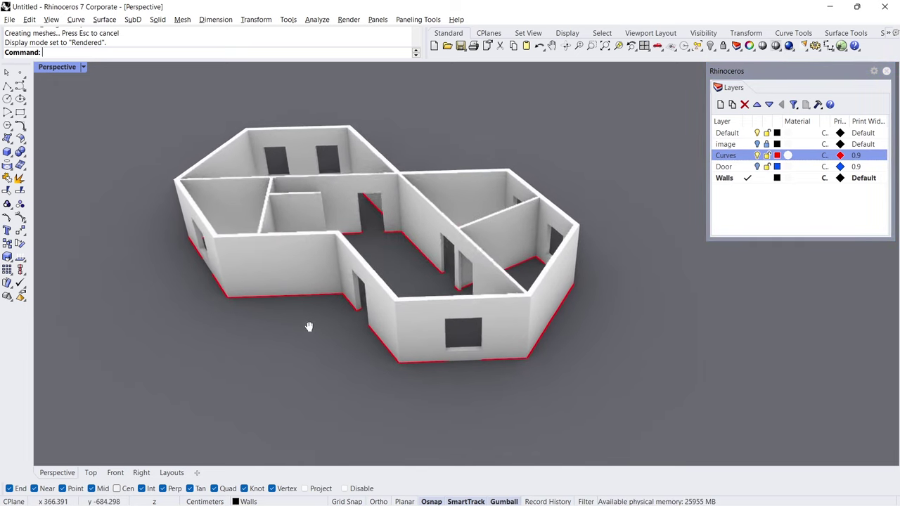
{"action": "mouse_move", "coordinate": [308, 327]}
{"action": "right_mouse_down"}
{"action": "mouse_move", "coordinate": [304, 305]}
{"action": "mouse_move", "coordinate": [316, 316]}
{"action": "right_mouse_up"}
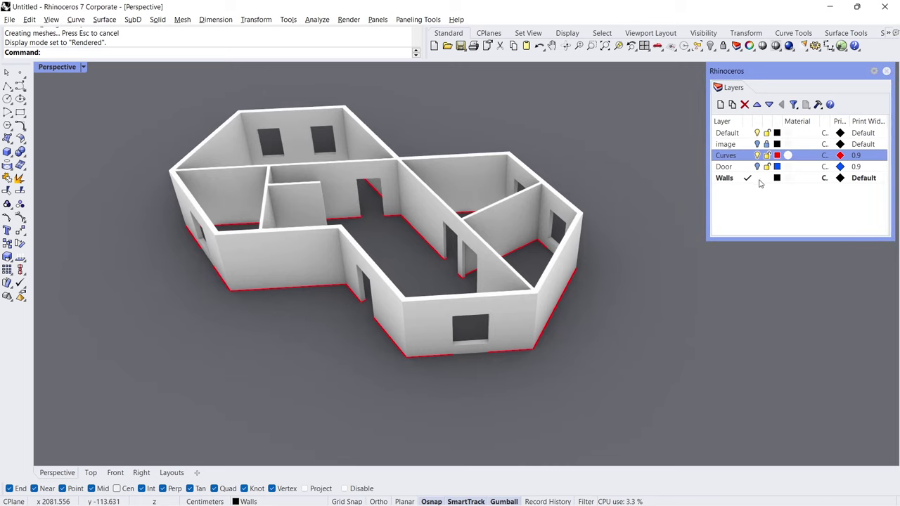
Make Default the current layer so Walls can be hidden, and turn on the image layer with the floor plan.
{"action": "left_click", "coordinate": [748, 133]}
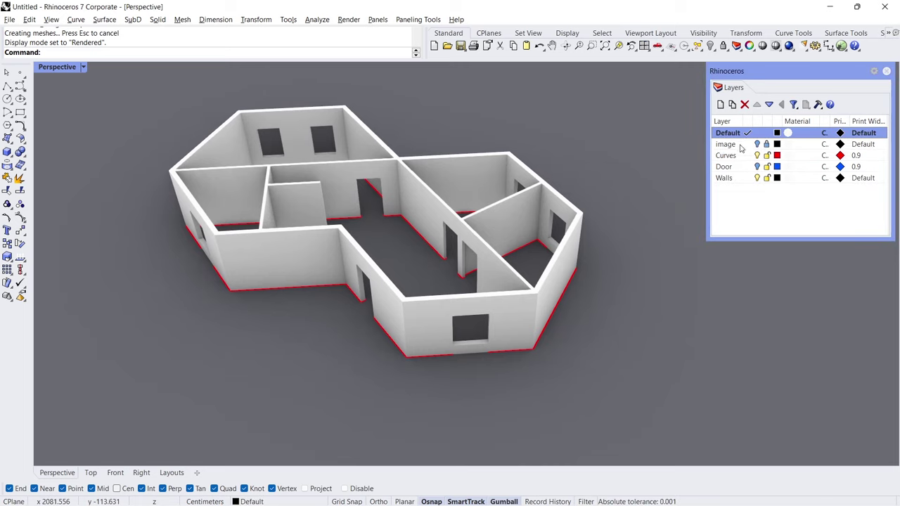
{"action": "left_click", "coordinate": [757, 178]}
{"action": "right_click_drag", "start_coordinate": [339, 312], "coordinate": [452, 303]}
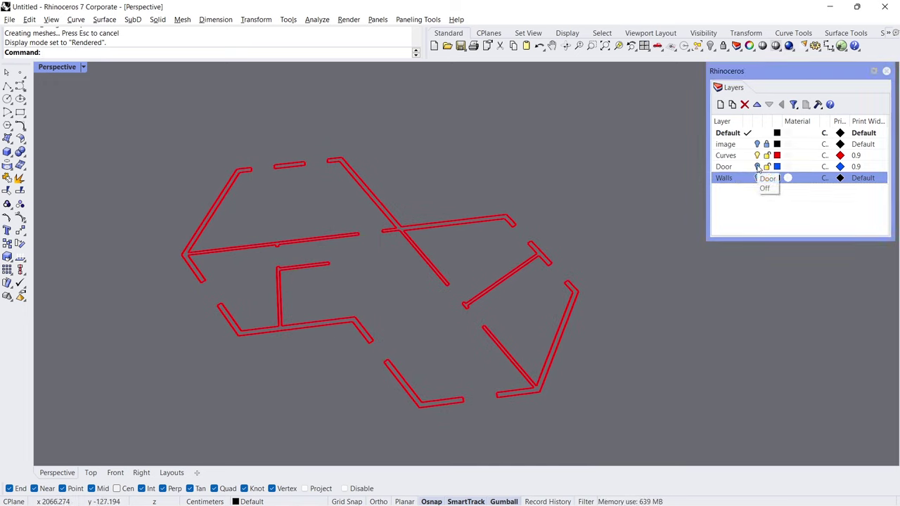
{"action": "left_click", "coordinate": [758, 144]}
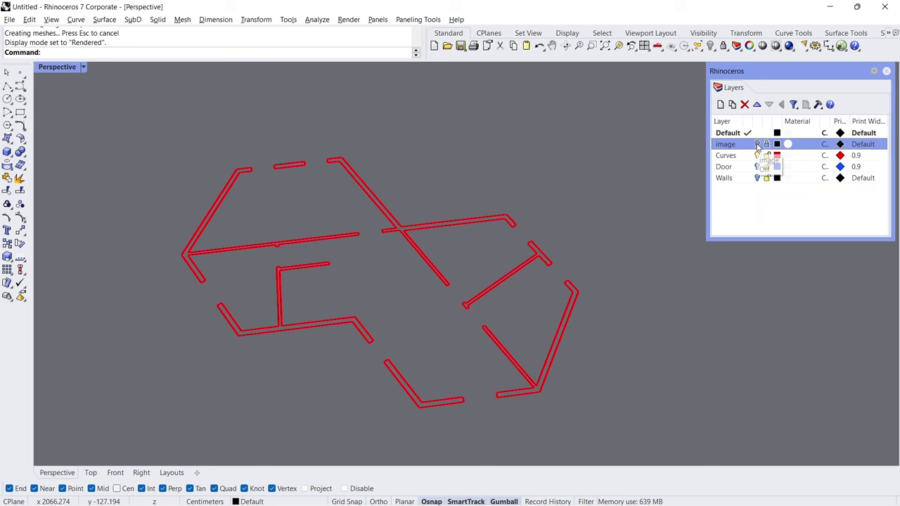
Draw a straight polyline along the porch edge from the exterior wall corner by the shower to just past the first post.
{"action": "scroll", "coordinate": [295, 386], "scroll_direction": "up", "scroll_amount": 2}
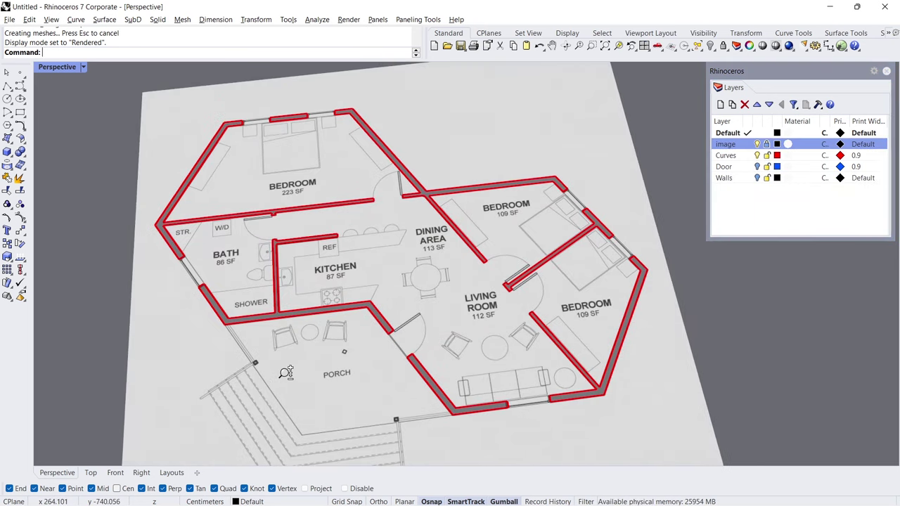
{"action": "right_click_drag", "start_coordinate": [289, 373], "coordinate": [282, 310], "text": "shift"}
{"action": "scroll", "coordinate": [282, 310], "scroll_direction": "up", "scroll_amount": 1}
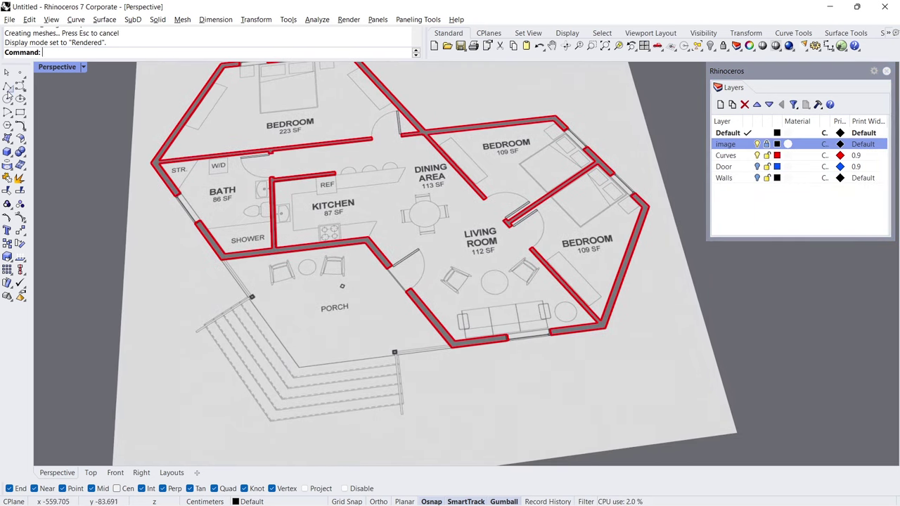
{"action": "left_click", "coordinate": [8, 86]}
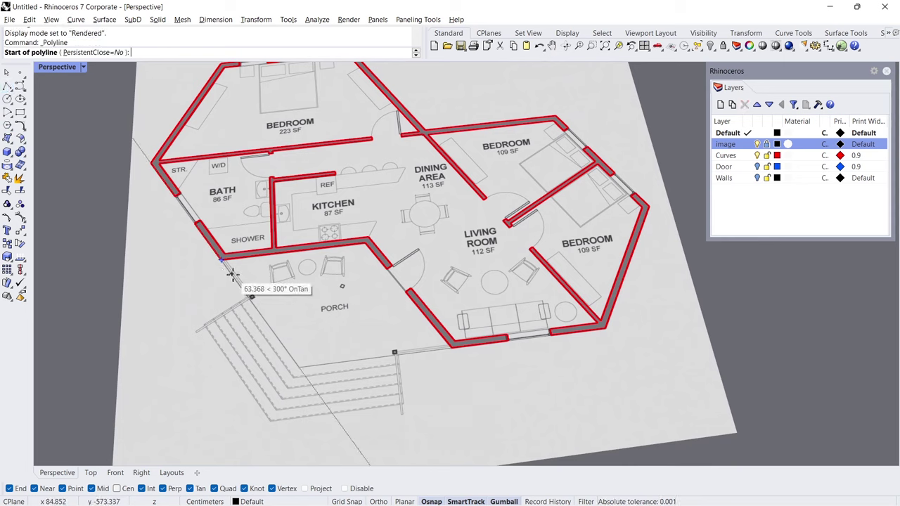
{"action": "left_click", "coordinate": [222, 260]}
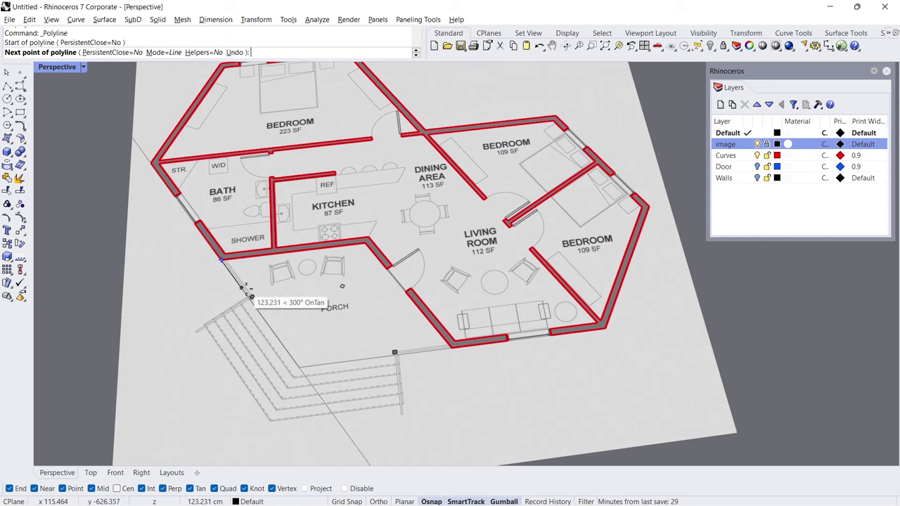
{"action": "key", "text": "Escape"}
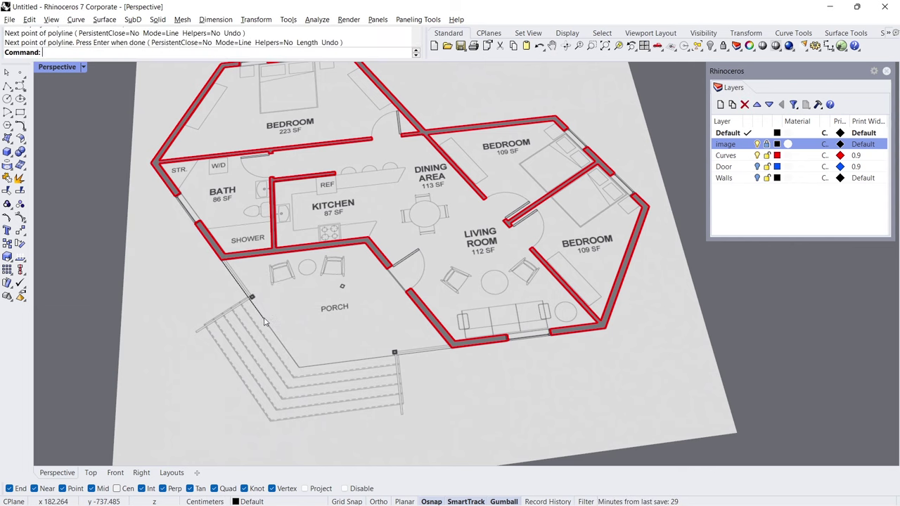
Make Curves the current layer, and move the new porch edge line onto it.
{"action": "left_click", "coordinate": [744, 156]}
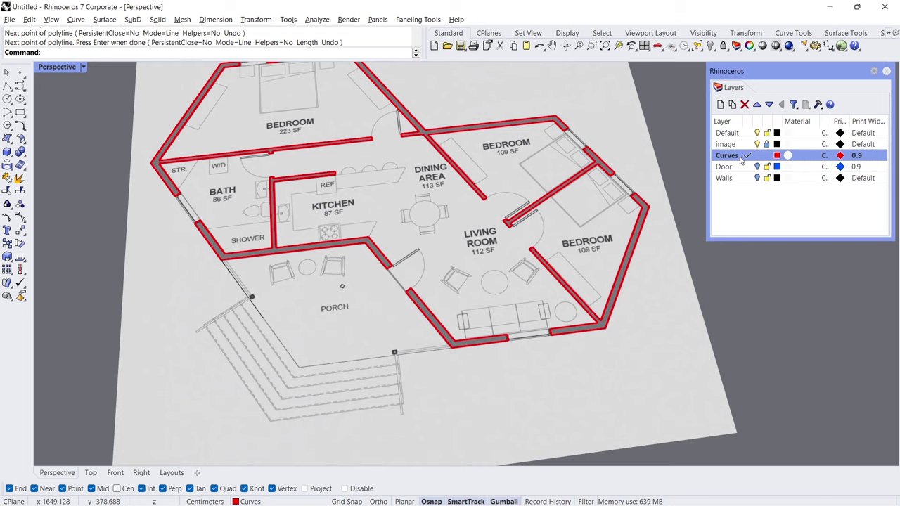
{"action": "left_click", "coordinate": [253, 300]}
{"action": "right_click", "coordinate": [748, 156]}
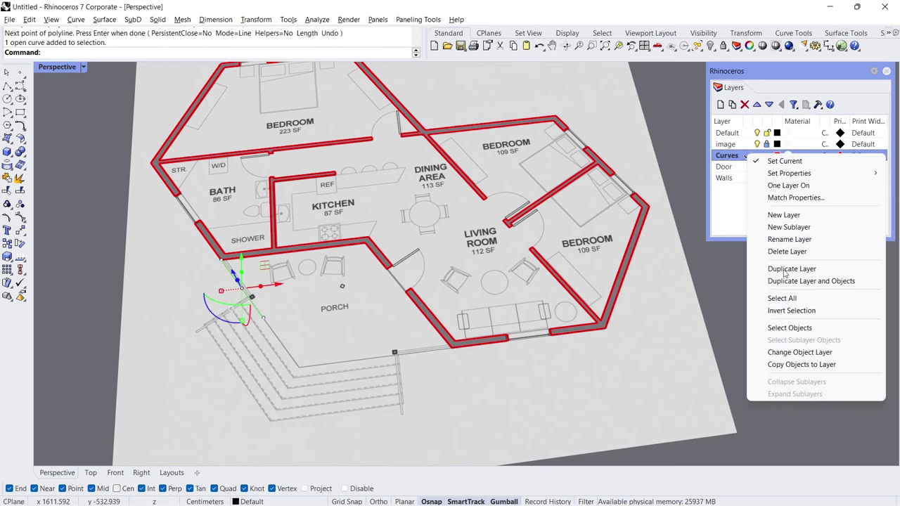
{"action": "left_click", "coordinate": [800, 353]}
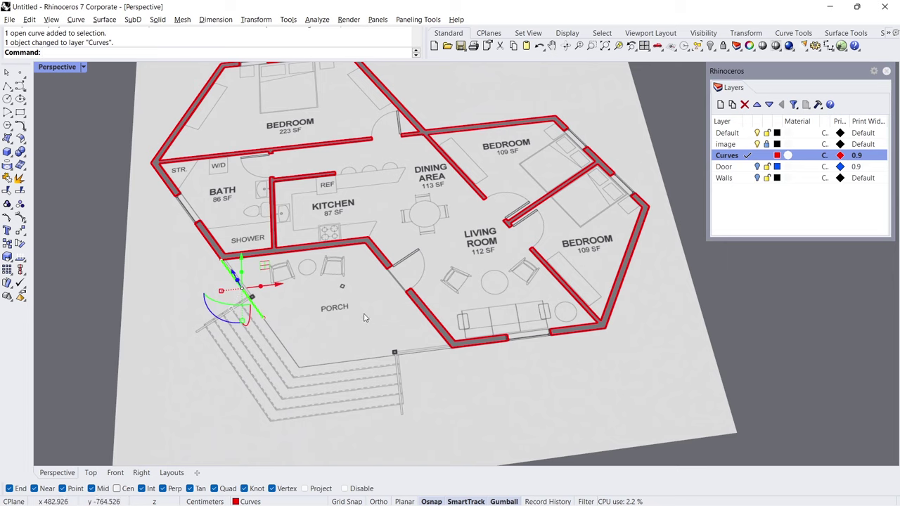
{"action": "key", "text": "Escape"}
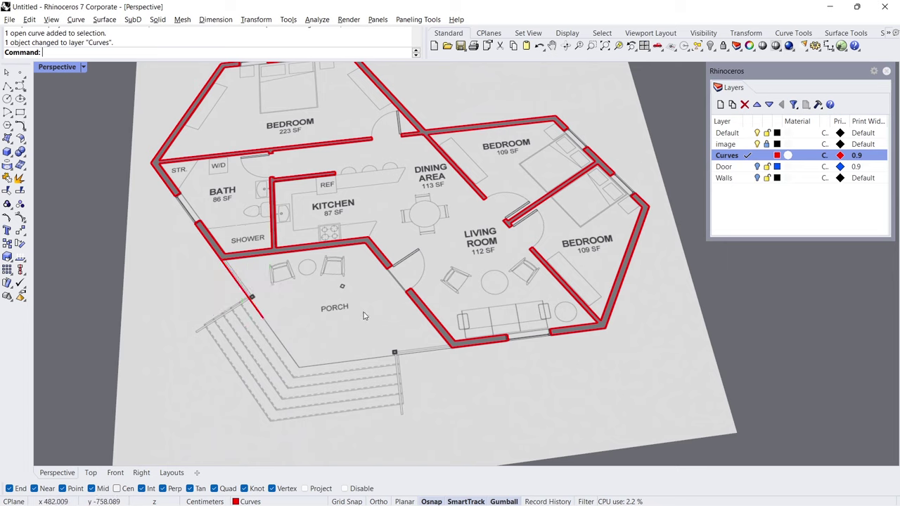
Draw a straight polyline along the porch's front edge from the living room's exterior wall corner to past the second post.
{"action": "left_click", "coordinate": [7, 85]}
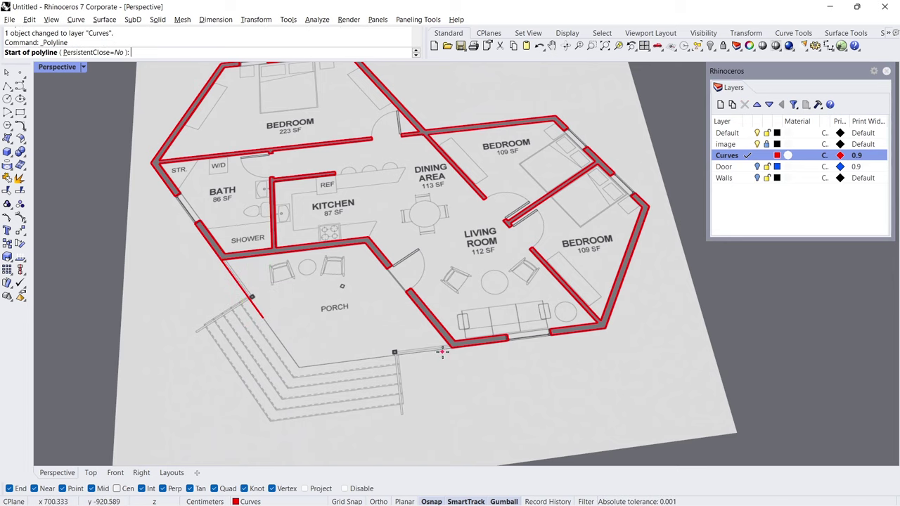
{"action": "left_click", "coordinate": [444, 349]}
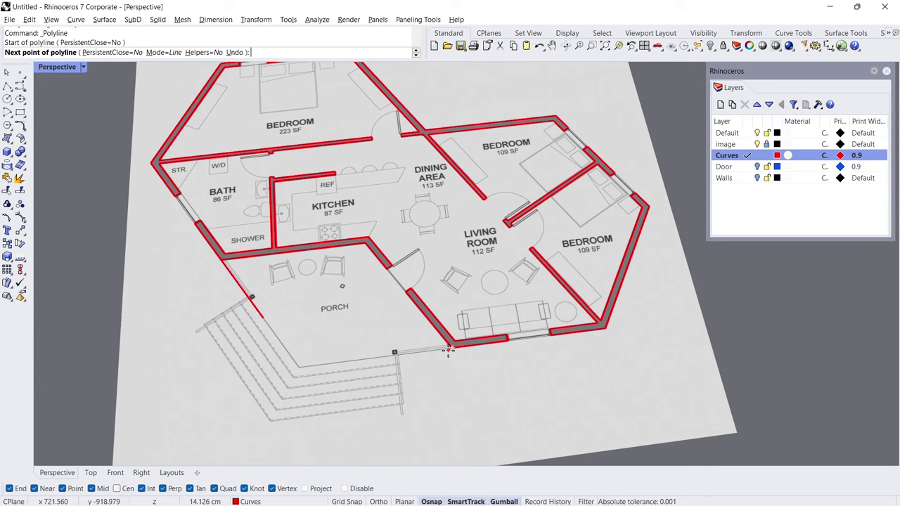
{"action": "left_click", "coordinate": [357, 355]}
{"action": "key", "text": "Return"}
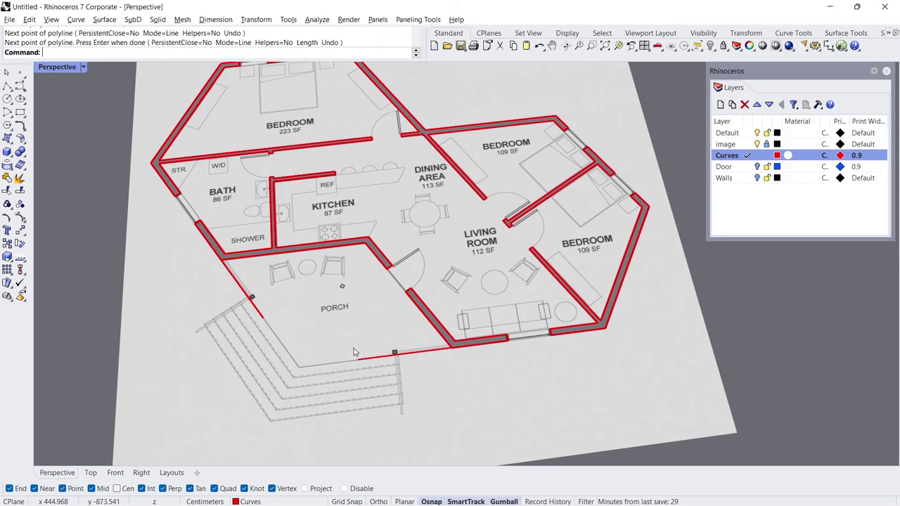
Connect the two porch edge lines at their shared corner, and join them into one polyline.
{"action": "left_click", "coordinate": [24, 131]}
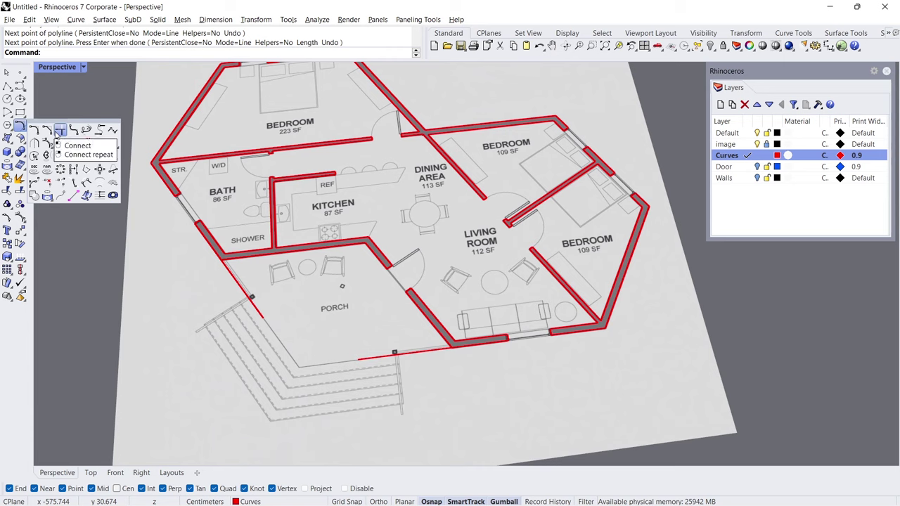
{"action": "left_click", "coordinate": [59, 131]}
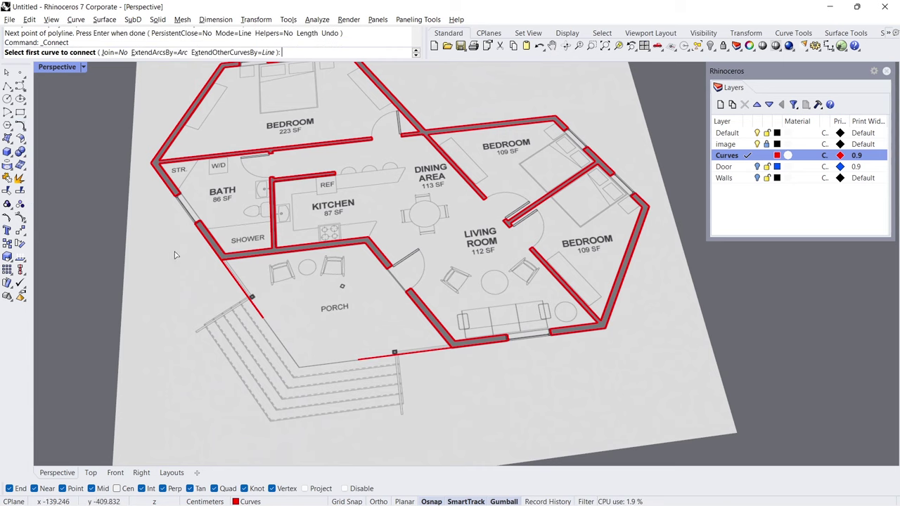
{"action": "left_click", "coordinate": [260, 317]}
{"action": "left_click", "coordinate": [363, 361]}
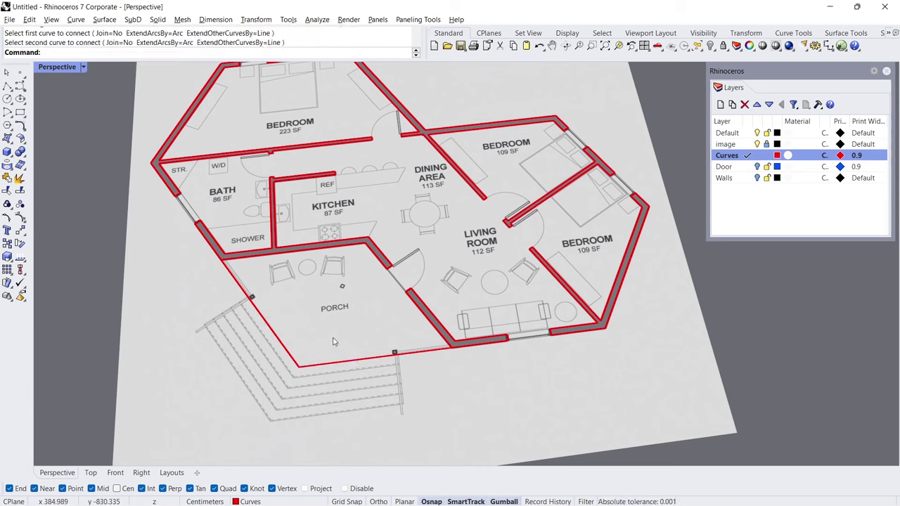
{"action": "right_click_drag", "start_coordinate": [317, 340], "coordinate": [313, 317]}
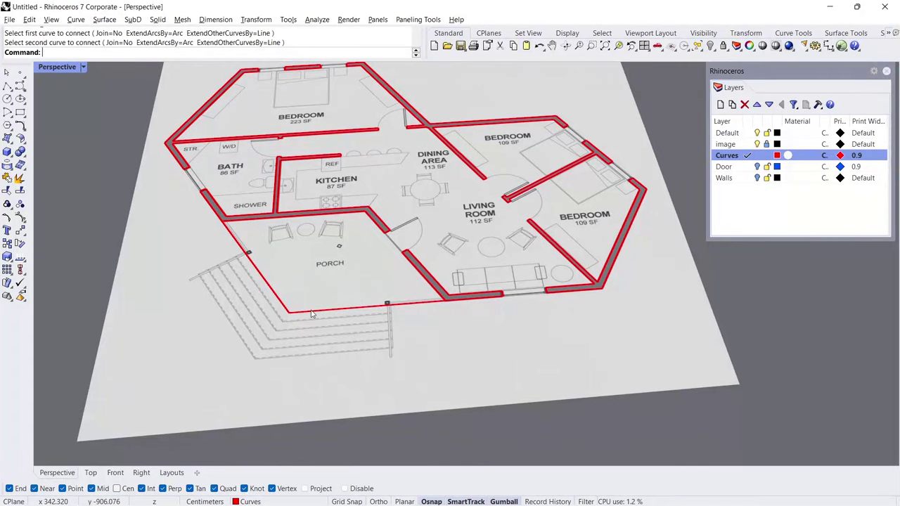
{"action": "left_click_drag", "start_coordinate": [283, 332], "coordinate": [284, 332]}
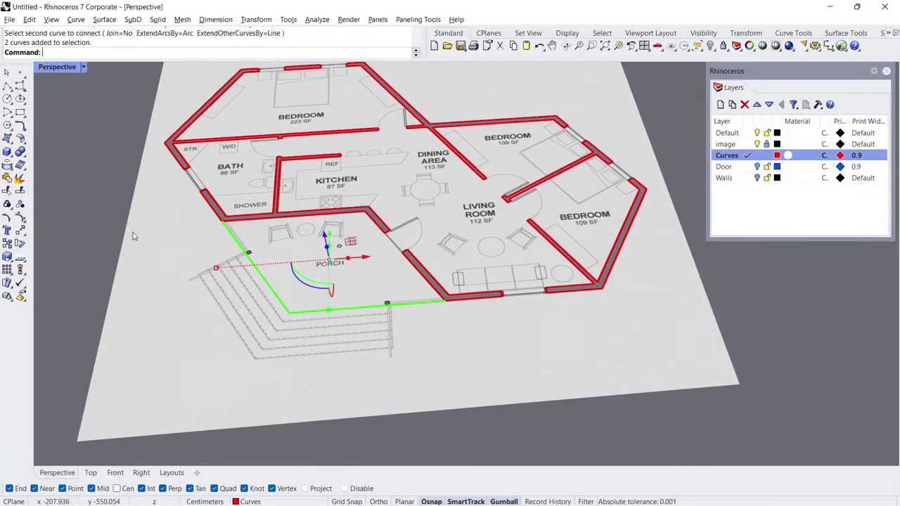
{"action": "left_click", "coordinate": [10, 178]}
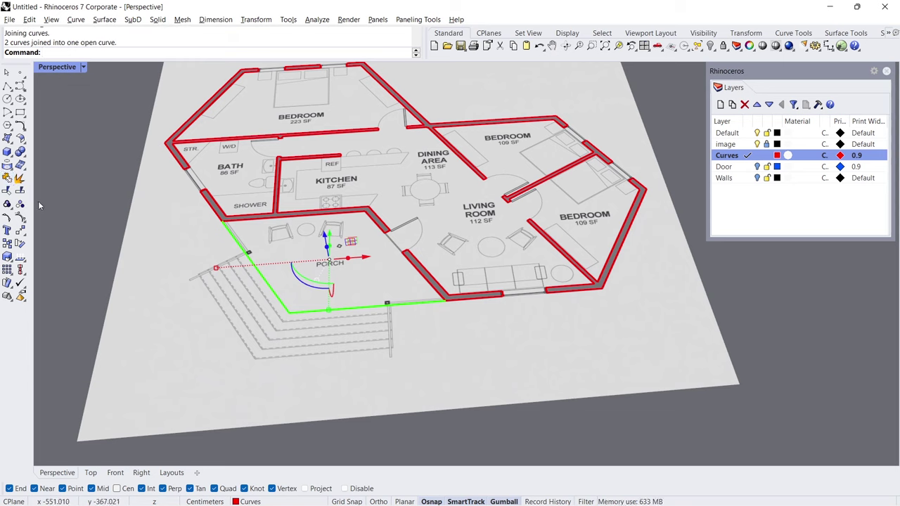
Scale the porch edge polyline about its corner so the side towards the living room is 285 cm long, ending at the post.
{"action": "left_click", "coordinate": [7, 257]}
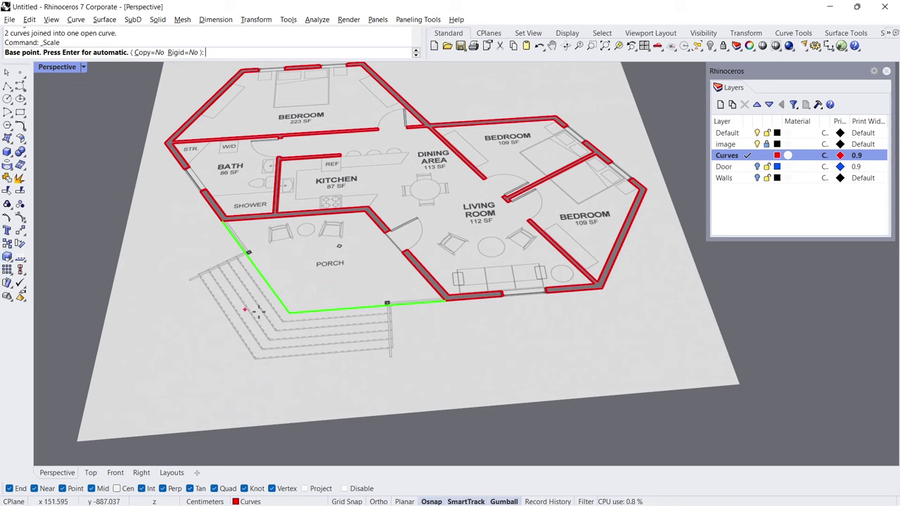
{"action": "left_click", "coordinate": [285, 311]}
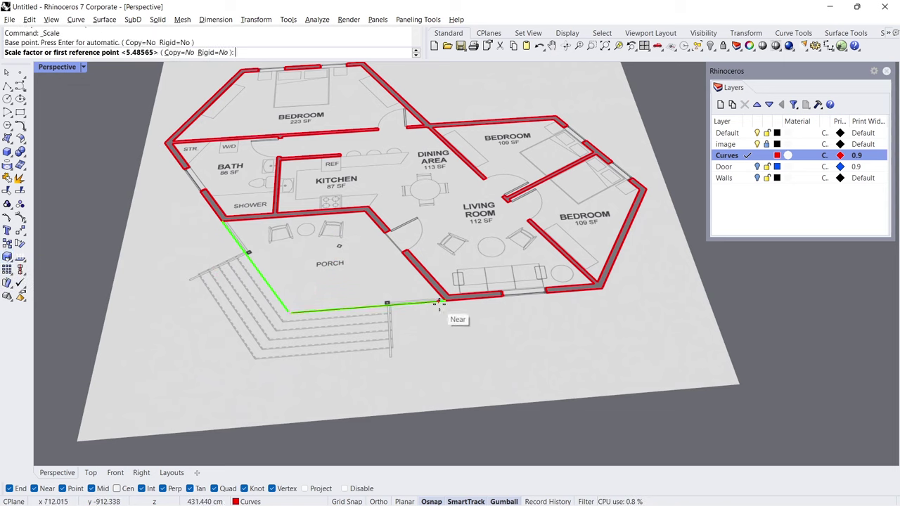
{"action": "left_click", "coordinate": [442, 303]}
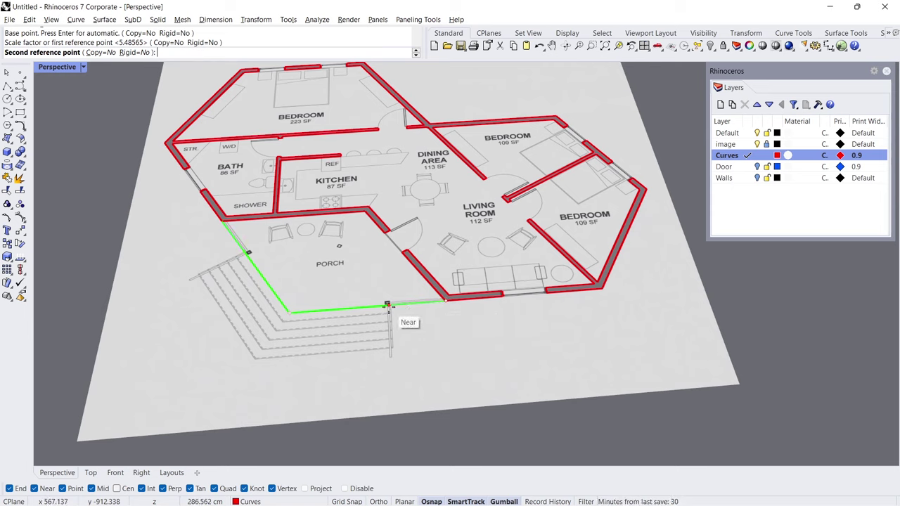
{"action": "key", "text": "Return"}
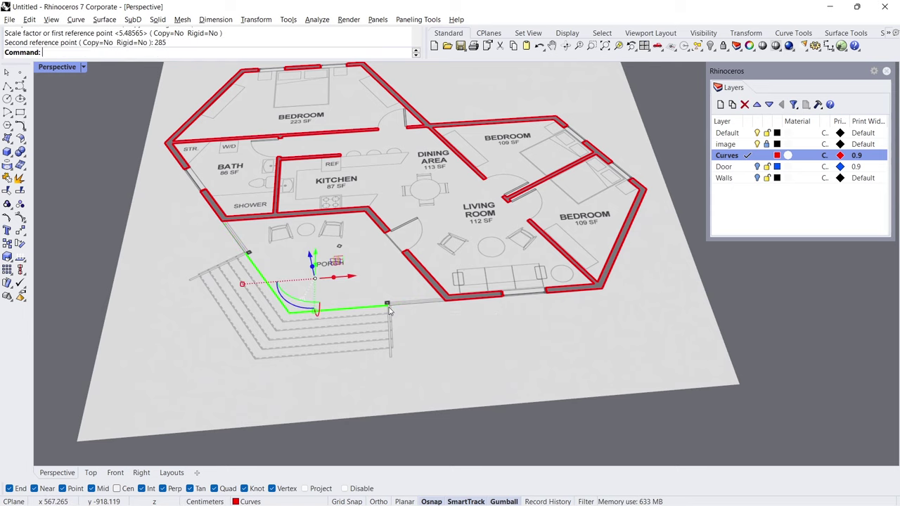
Offset the porch edge polyline outward five times at a distance of 30 cm with sharp corners, along the drawn stair lines.
{"action": "scroll", "coordinate": [331, 345], "scroll_direction": "up", "scroll_amount": 4}
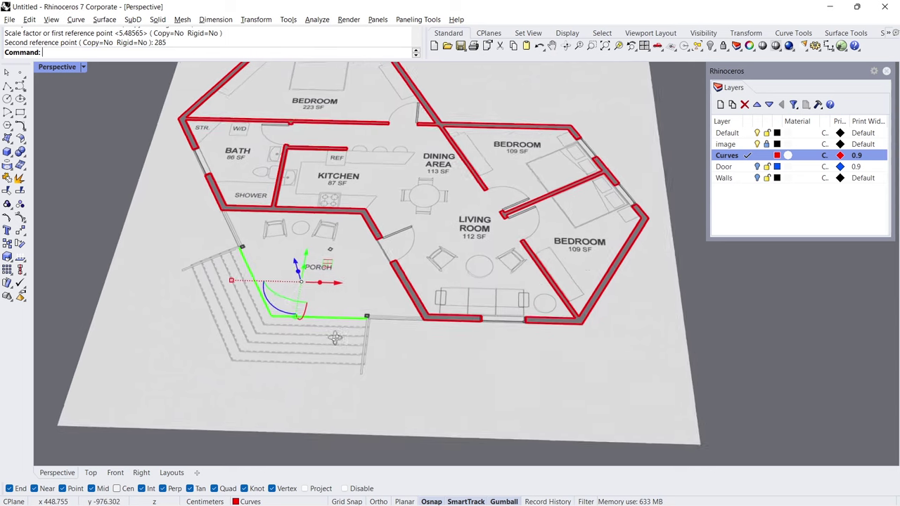
{"action": "scroll", "coordinate": [289, 340], "scroll_direction": "up", "scroll_amount": 3}
{"action": "scroll", "coordinate": [290, 340], "scroll_direction": "up", "scroll_amount": 2}
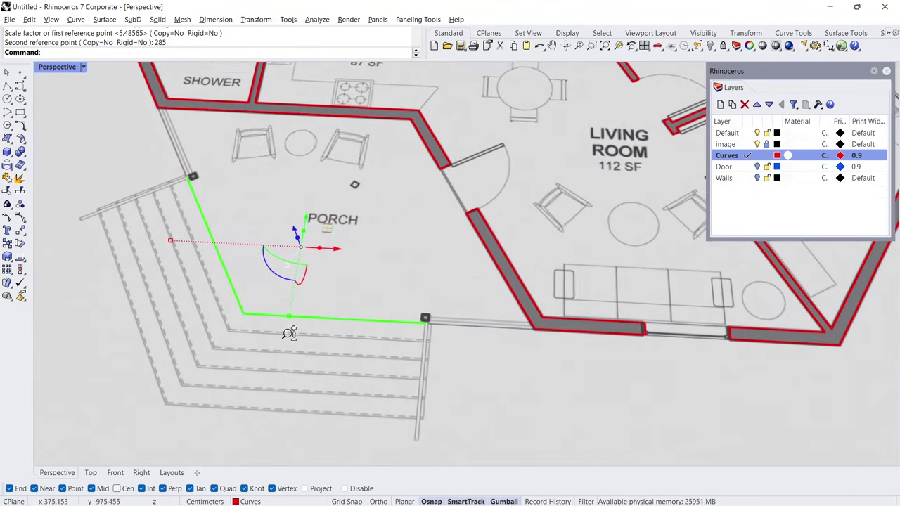
{"action": "key", "text": "Home"}
{"action": "left_click", "coordinate": [24, 131]}
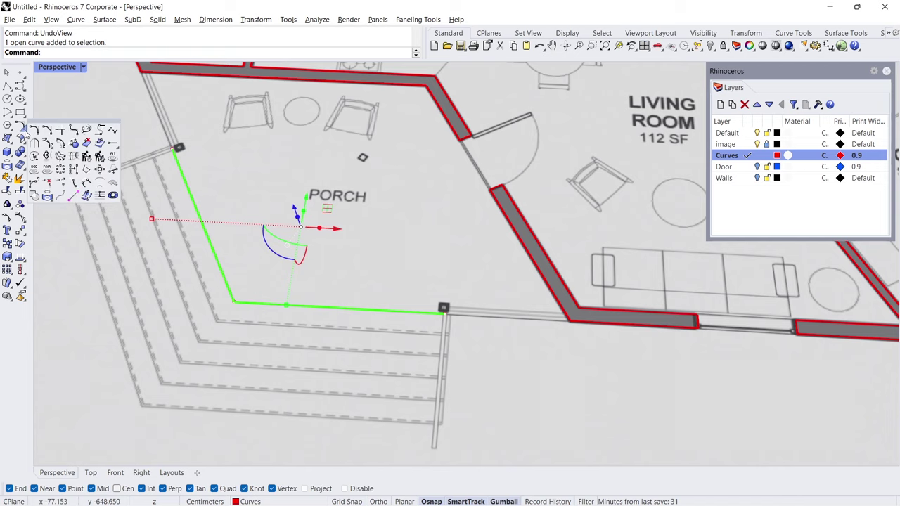
{"action": "left_click", "coordinate": [112, 184]}
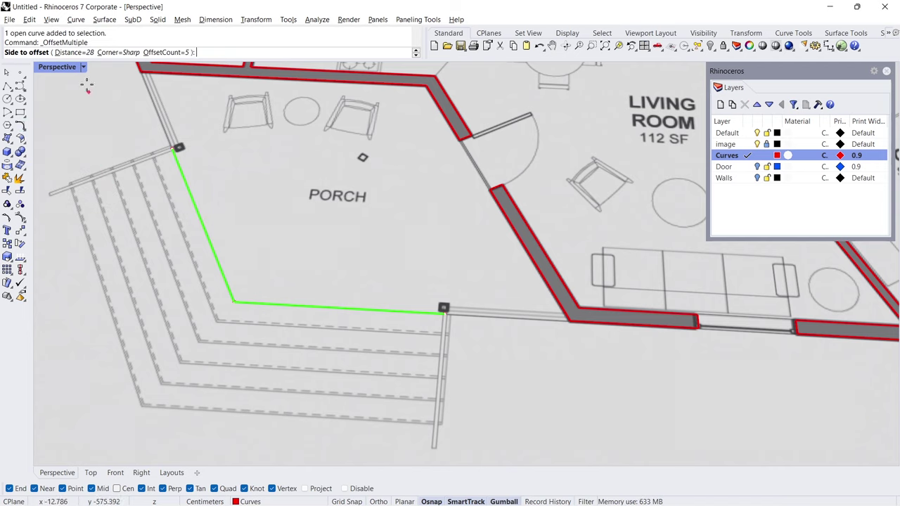
{"action": "left_click", "coordinate": [82, 53]}
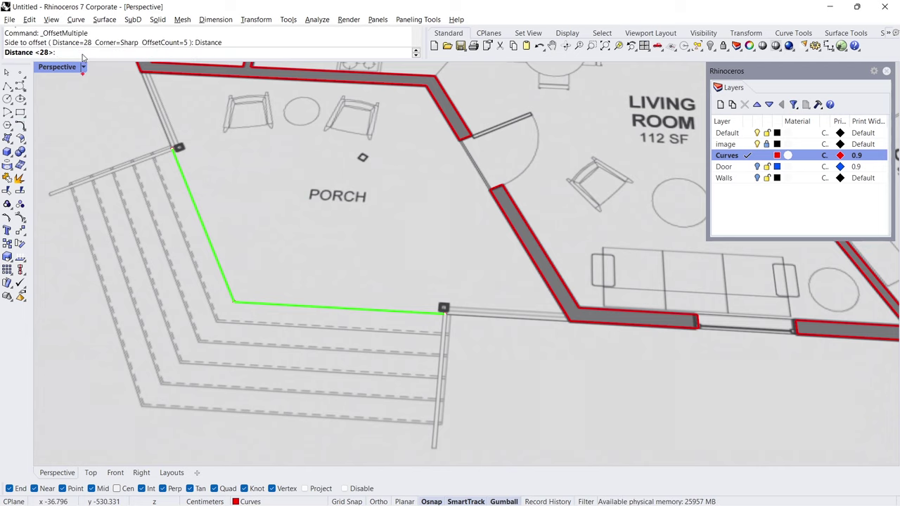
{"action": "key", "text": "Return"}
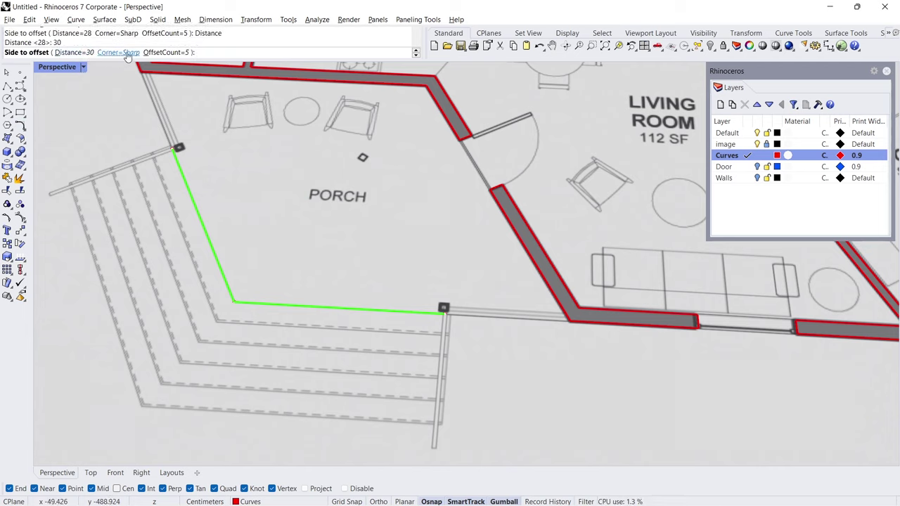
{"action": "left_click", "coordinate": [177, 183]}
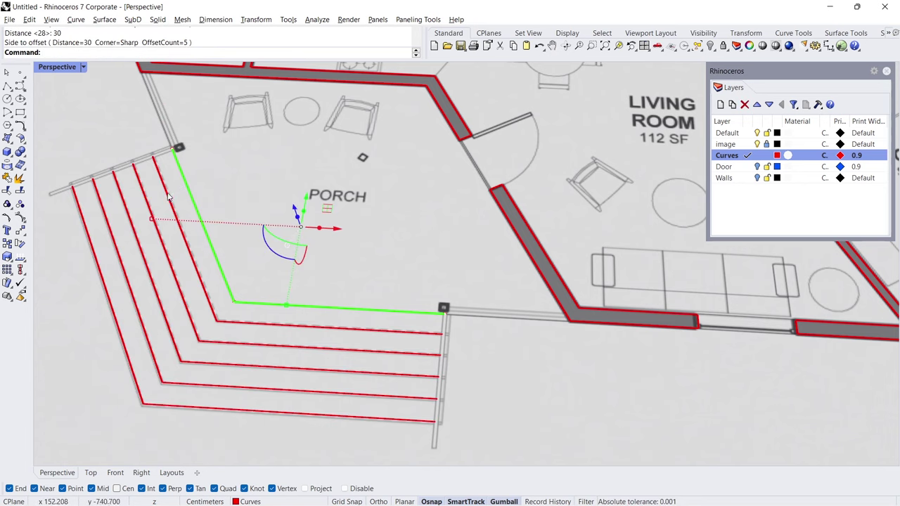
{"action": "left_click", "coordinate": [80, 282]}
Create a slab from the porch edge polyline, offset 30 cm outward to the first stair line and 17 cm high.
{"action": "right_click_drag", "start_coordinate": [201, 257], "coordinate": [228, 219]}
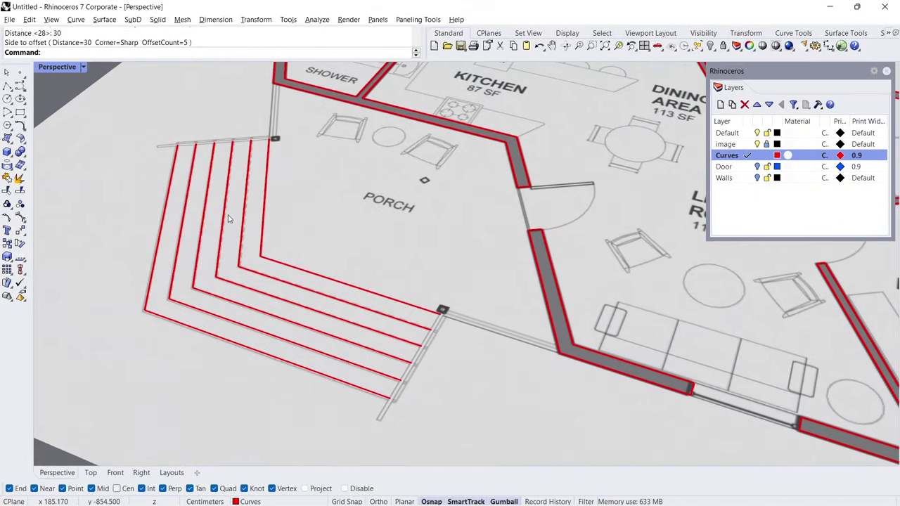
{"action": "left_click", "coordinate": [265, 221]}
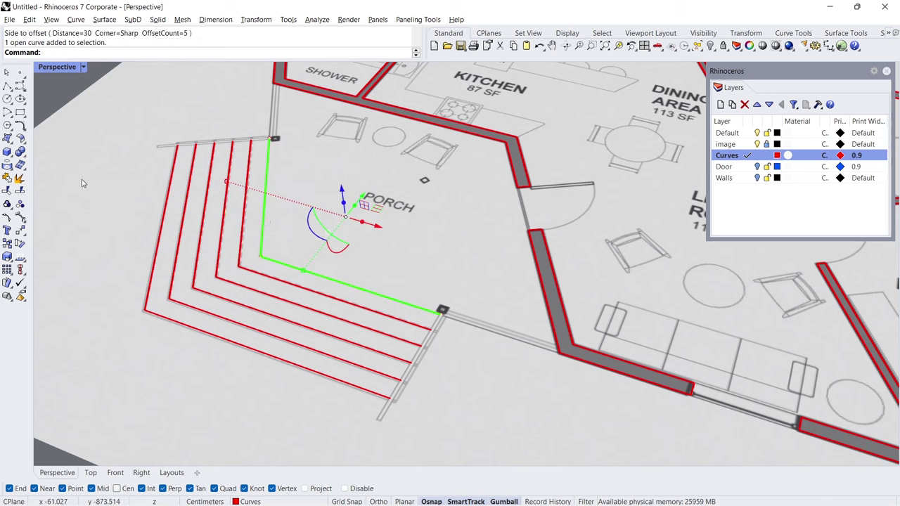
{"action": "left_click", "coordinate": [8, 152]}
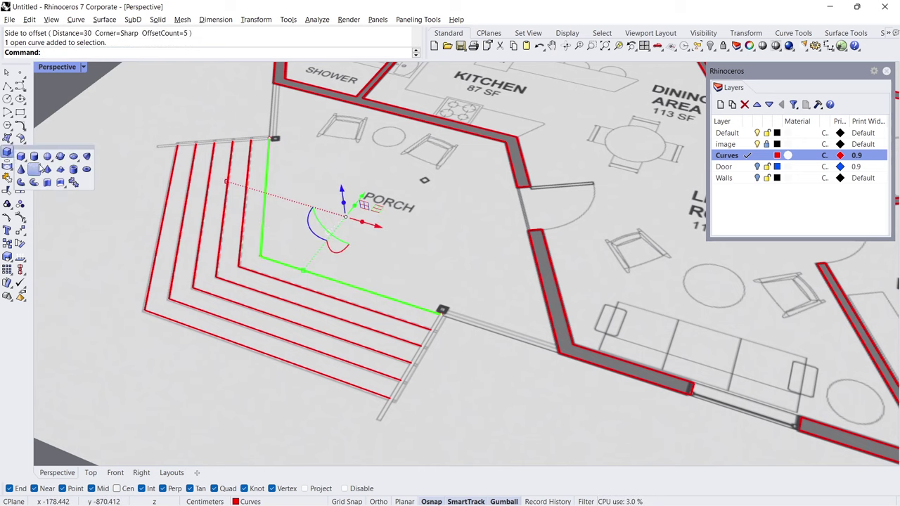
{"action": "mouse_move", "coordinate": [65, 187]}
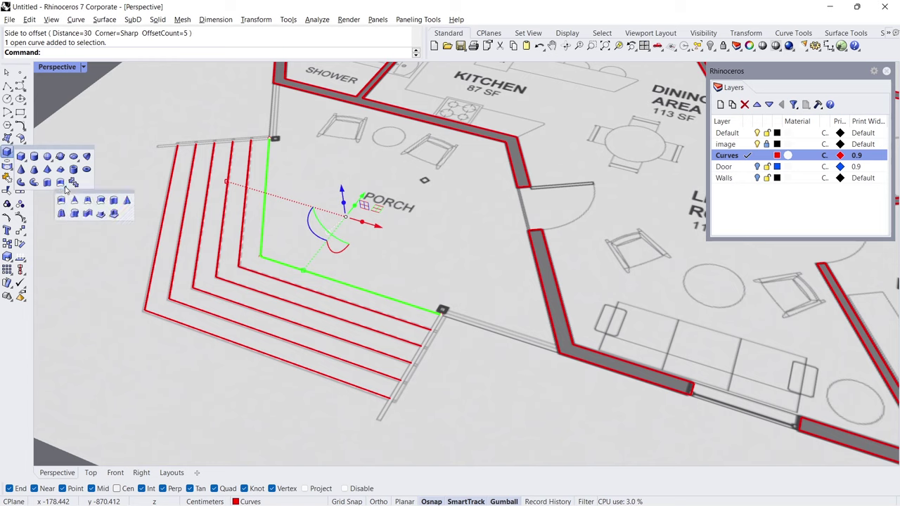
{"action": "left_click", "coordinate": [87, 215]}
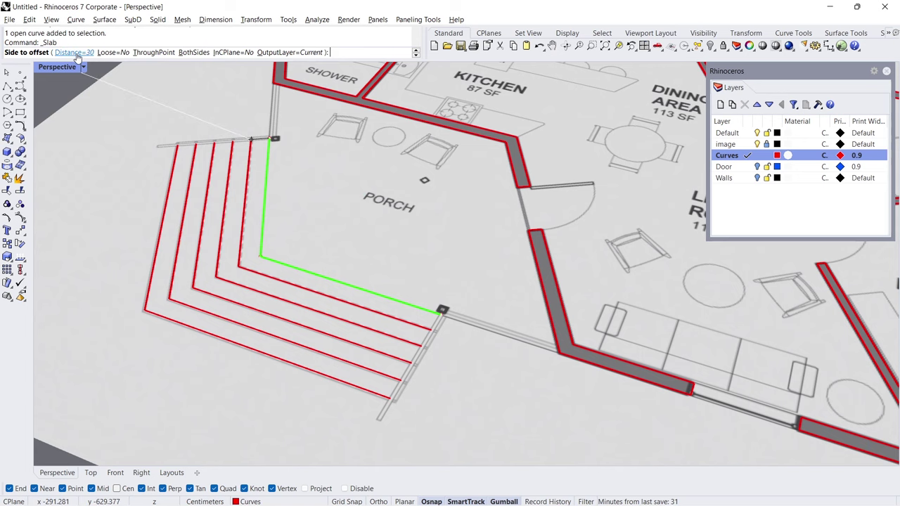
{"action": "left_click", "coordinate": [233, 198]}
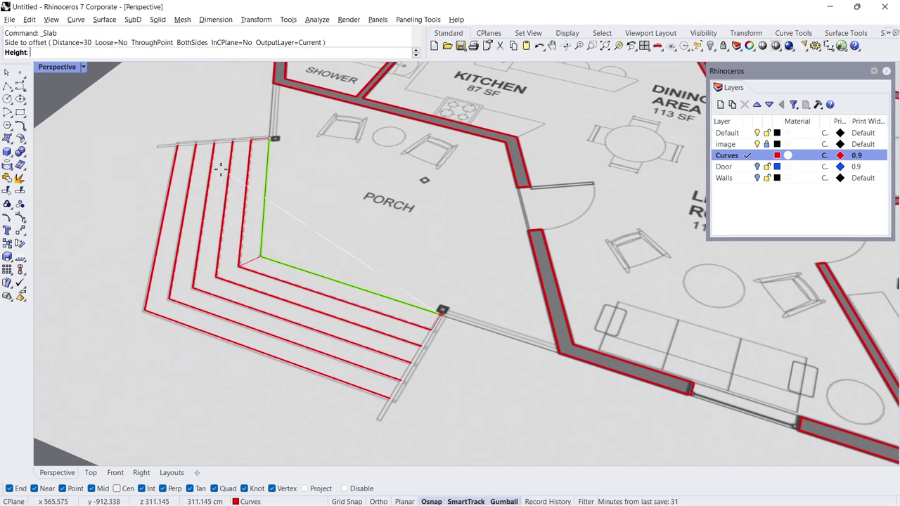
{"action": "right_click_drag", "start_coordinate": [232, 188], "coordinate": [237, 161]}
{"action": "type", "text": "17"}
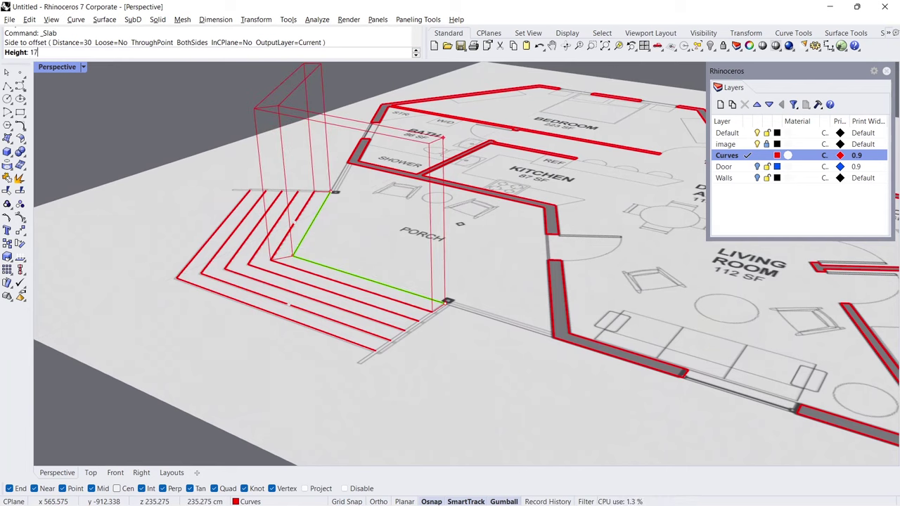
{"action": "key", "text": "Return"}
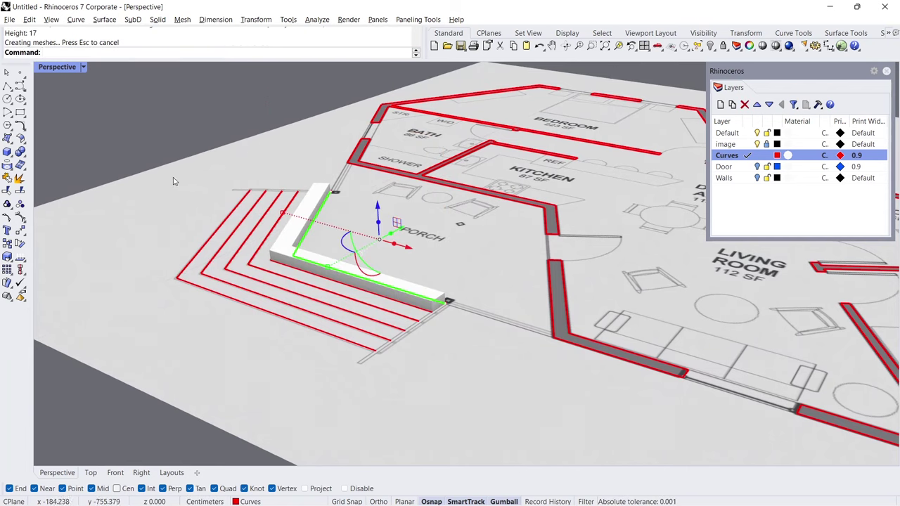
{"action": "left_click", "coordinate": [156, 198]}
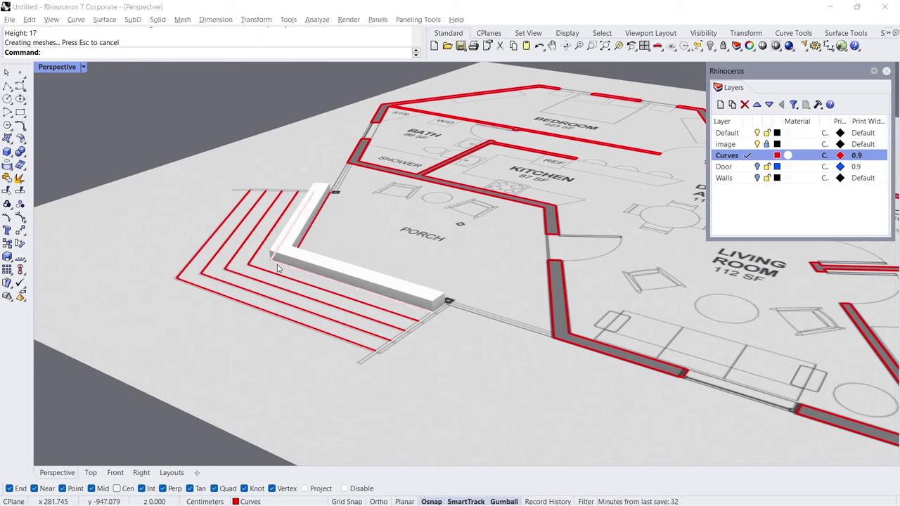
Create 17 cm high slabs, each offset 30 cm outward, from the following stair lines until they reach the outermost line.
{"action": "left_click", "coordinate": [347, 282]}
{"action": "left_click", "coordinate": [556, 301]}
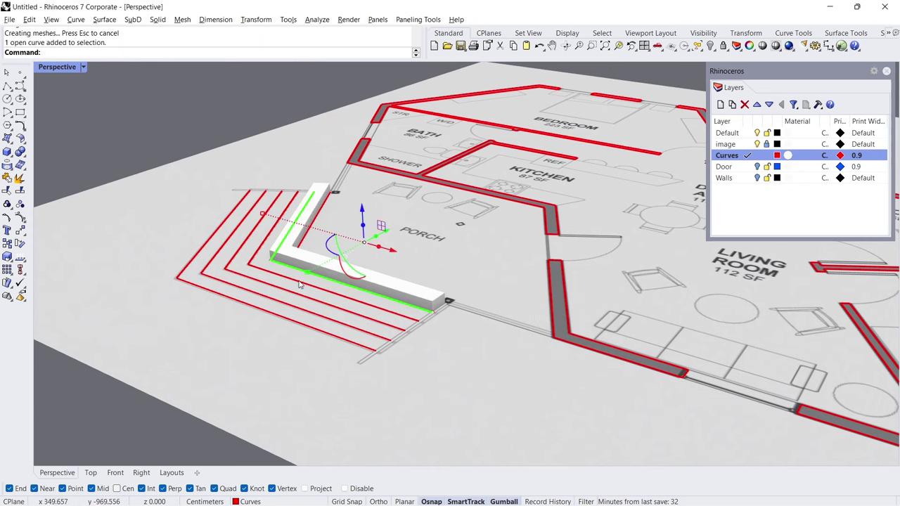
{"action": "key", "text": "Return"}
{"action": "left_click", "coordinate": [251, 261]}
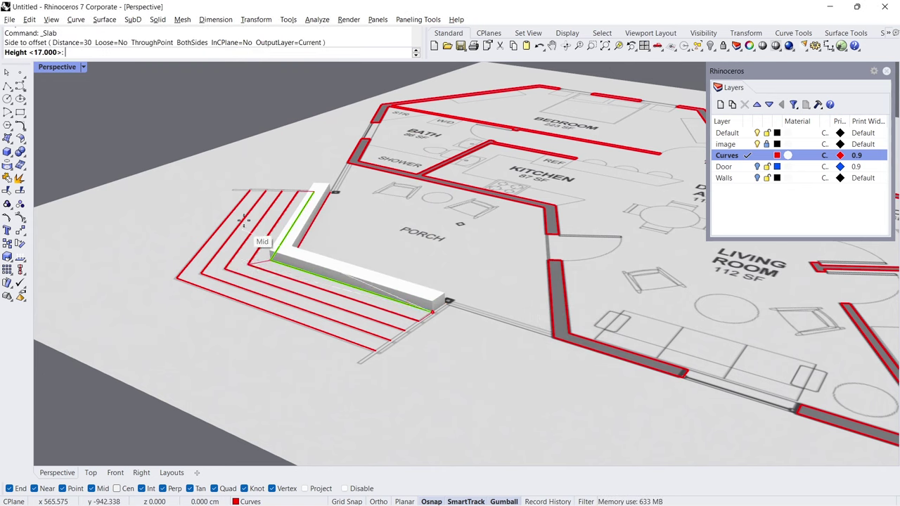
{"action": "type", "text": "17"}
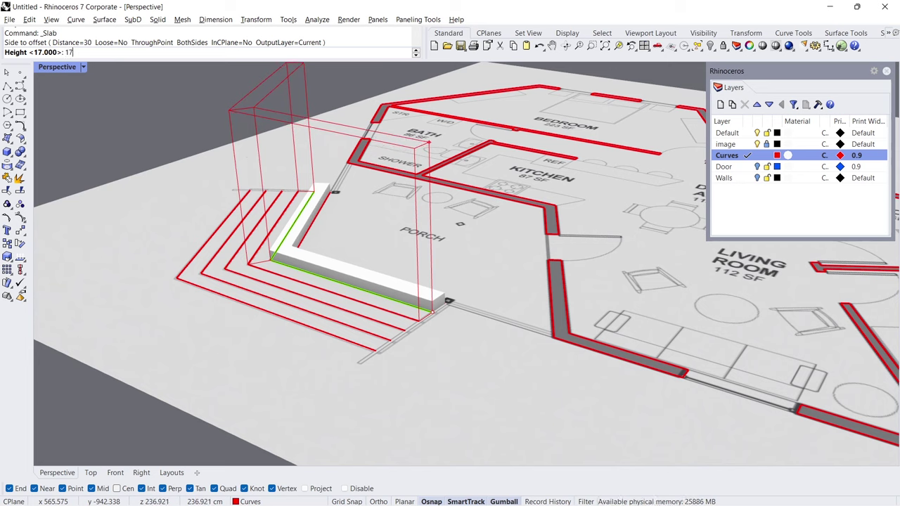
{"action": "key", "text": "Return"}
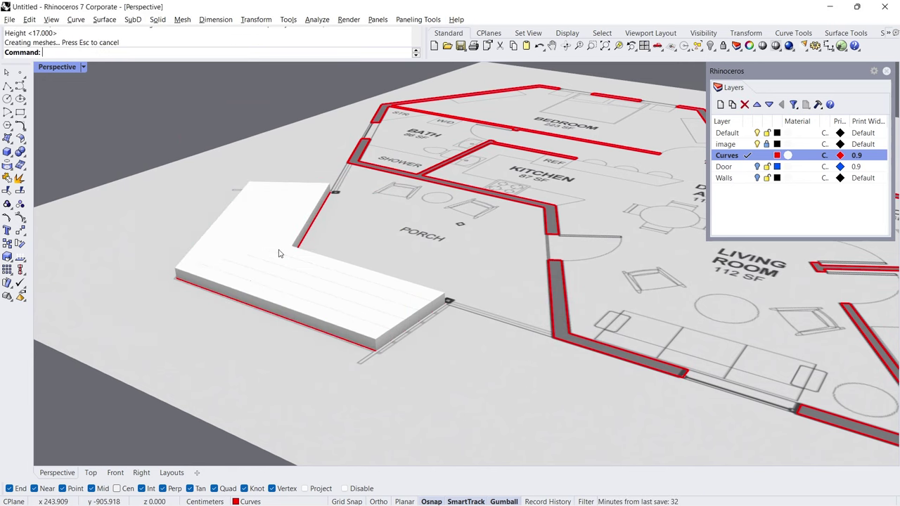
Set the Perspective view to the Shaded display mode.
{"action": "right_click_drag", "start_coordinate": [279, 254], "coordinate": [284, 272]}
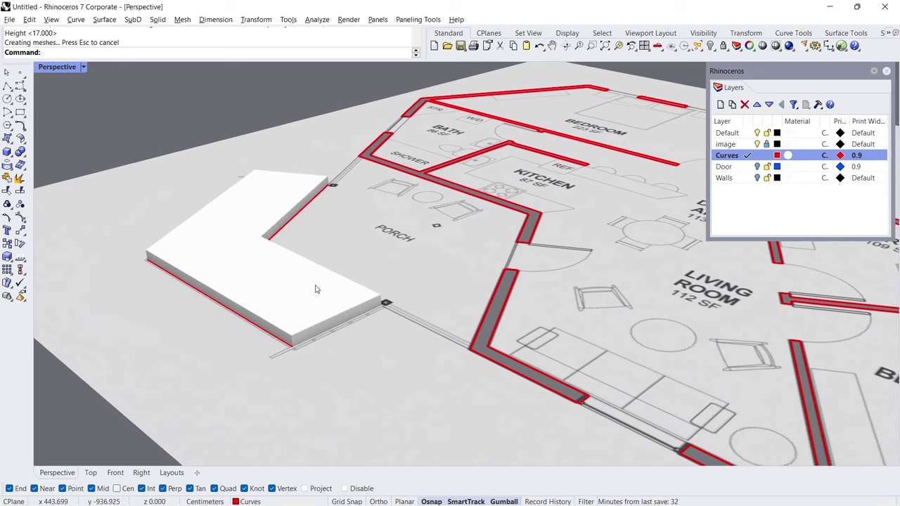
{"action": "left_click", "coordinate": [83, 67]}
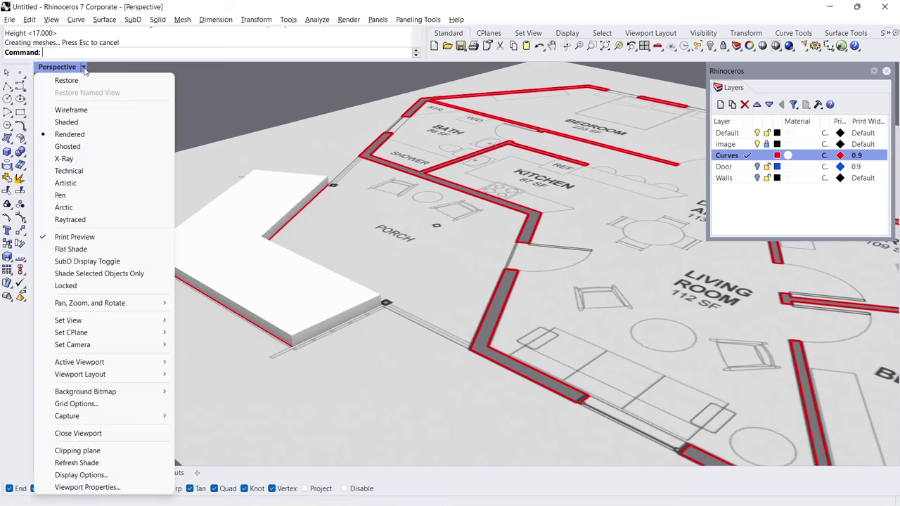
{"action": "left_click", "coordinate": [92, 123]}
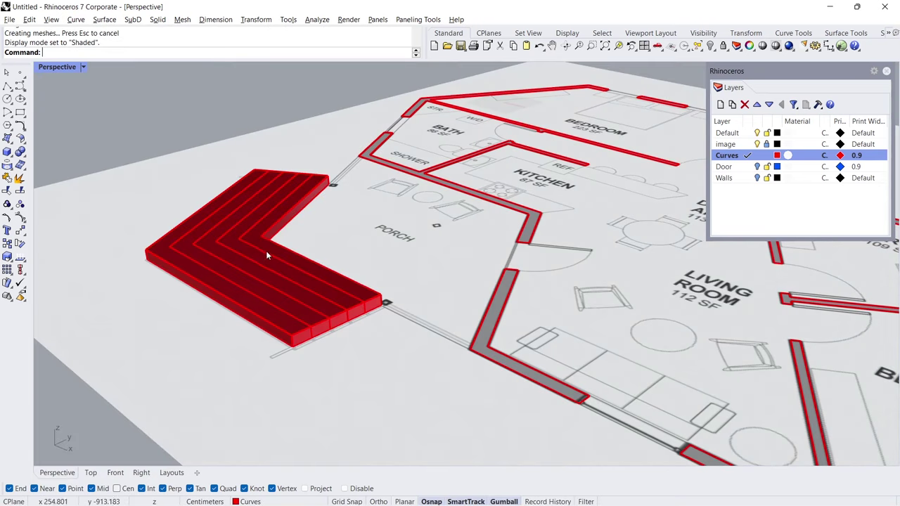
Lower the four outer stair slabs together by one slab height, leaving the innermost slab in place.
{"action": "left_click", "coordinate": [339, 300]}
{"action": "left_click", "coordinate": [324, 307], "text": "shift"}
{"action": "left_click", "coordinate": [312, 319], "text": "shift"}
{"action": "left_click", "coordinate": [296, 325], "text": "shift"}
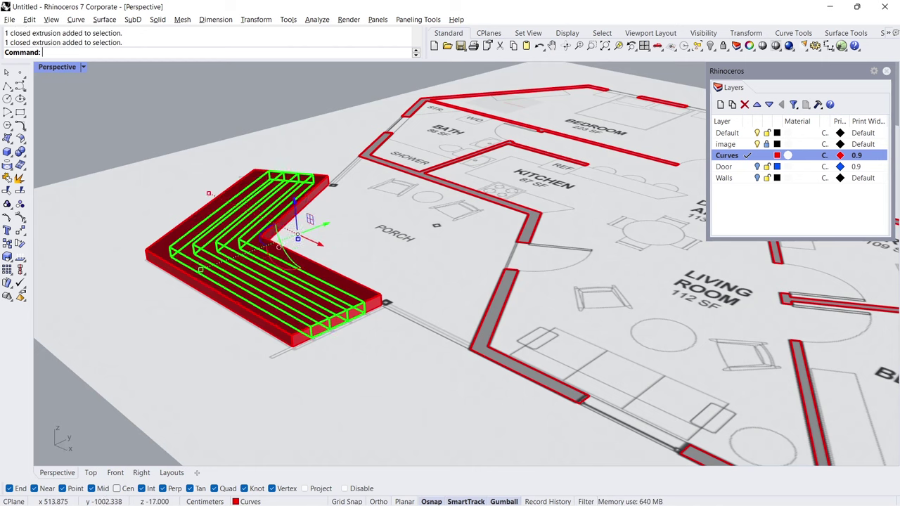
{"action": "left_click", "coordinate": [282, 201]}
{"action": "type", "text": "10"}
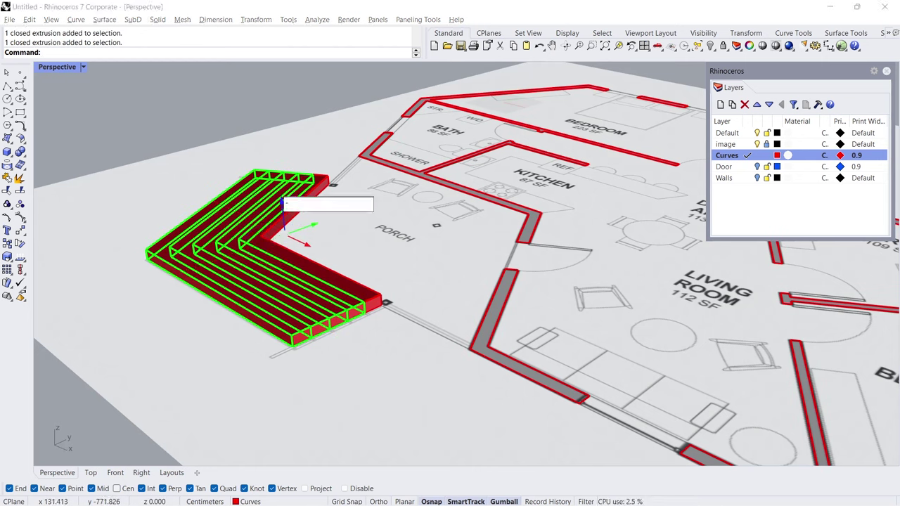
{"action": "key", "text": "Return"}
Hide the image layer and lower the remaining outer slabs one slab height at a time, forming a five-step staircase.
{"action": "left_click", "coordinate": [757, 144]}
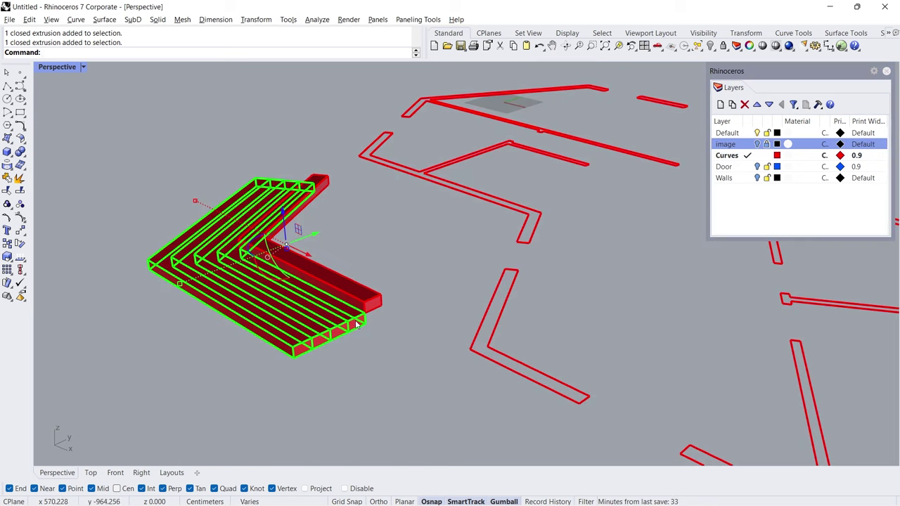
{"action": "left_click", "coordinate": [285, 243], "text": "ctrl"}
{"action": "left_click", "coordinate": [296, 278], "text": "ctrl"}
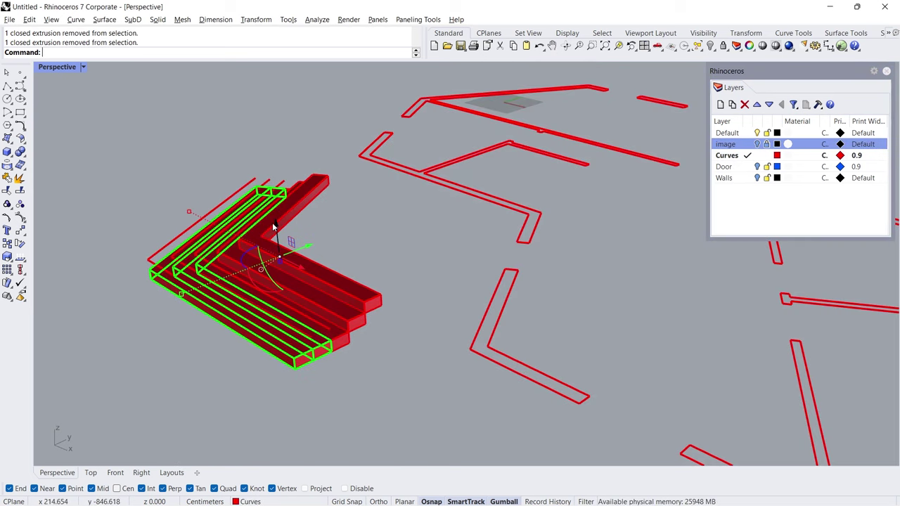
{"action": "left_click_drag", "start_coordinate": [279, 210], "coordinate": [272, 224]}
{"action": "left_click", "coordinate": [274, 232]}
{"action": "type", "text": "-10"}
{"action": "key", "text": "Return"}
{"action": "left_click", "coordinate": [358, 386]}
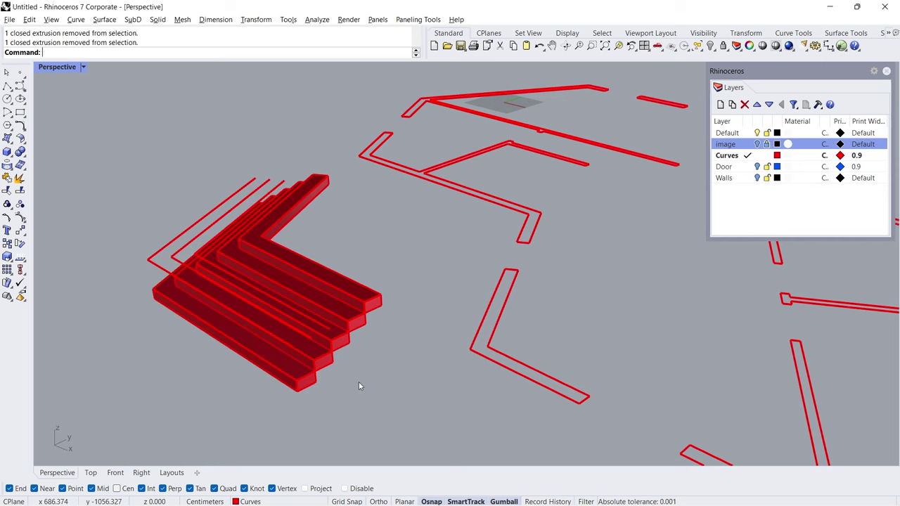
Select all visible polysurfaces, move the five stair slabs to the Walls layer, and show that layer.
{"action": "right_click_drag", "start_coordinate": [349, 329], "coordinate": [350, 300]}
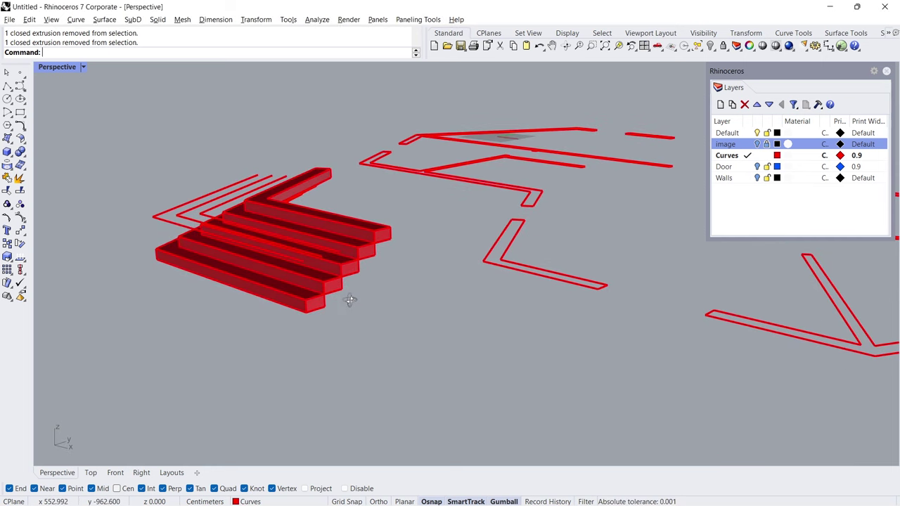
{"action": "left_click", "coordinate": [697, 46]}
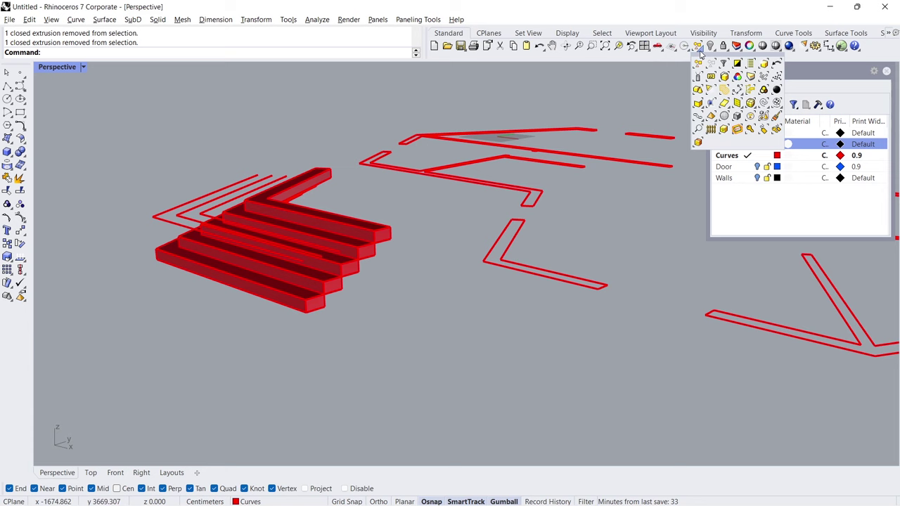
{"action": "left_click", "coordinate": [698, 104]}
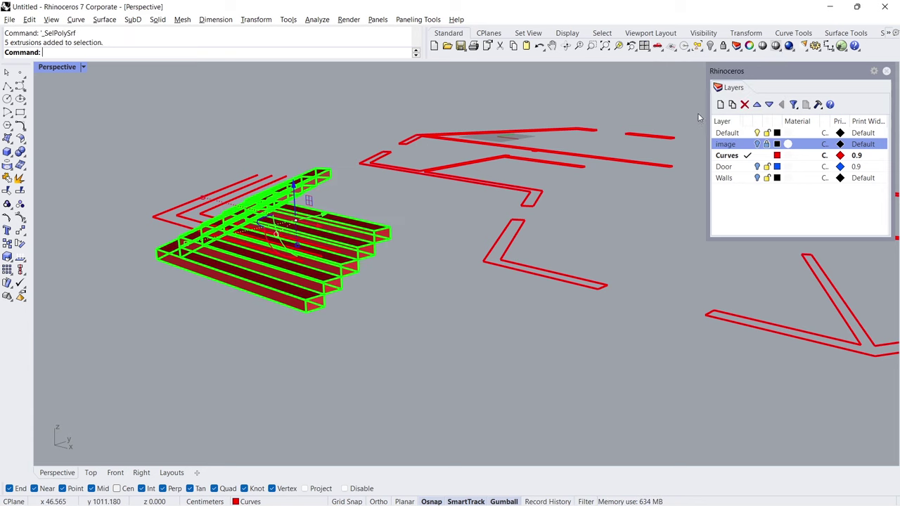
{"action": "right_click", "coordinate": [741, 181]}
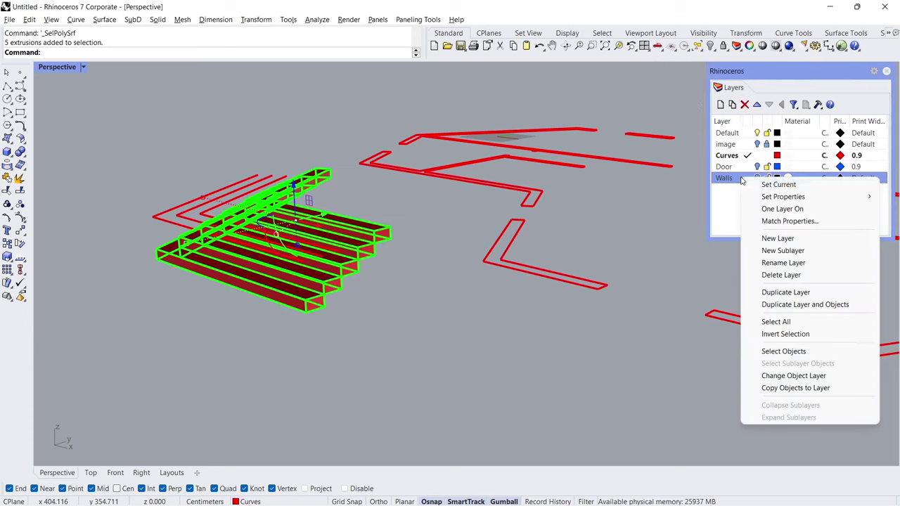
{"action": "left_click", "coordinate": [790, 376]}
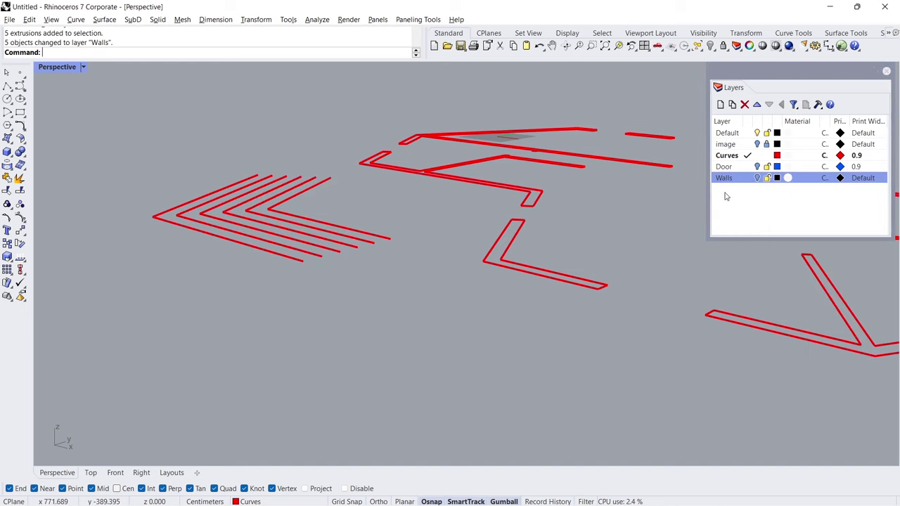
{"action": "left_click", "coordinate": [756, 178]}
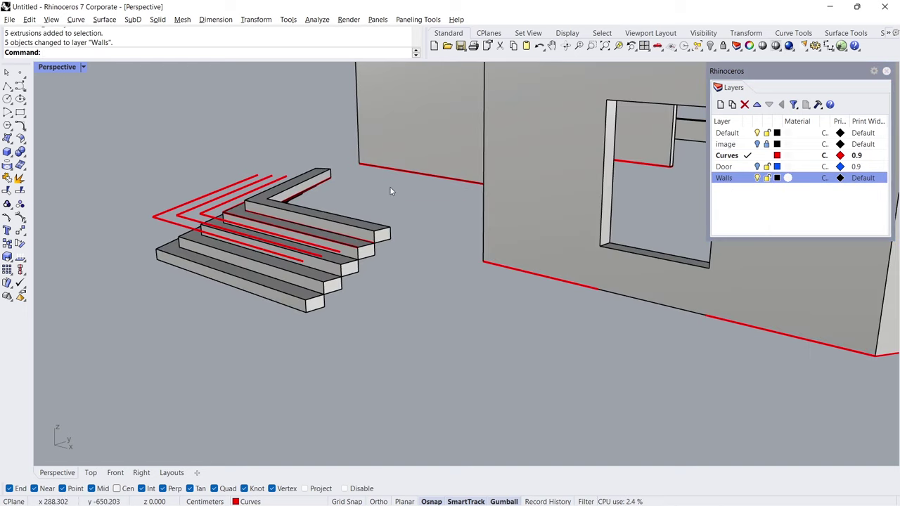
Make Walls the current layer and hide the Curves layer.
{"action": "right_click_drag", "start_coordinate": [391, 191], "coordinate": [388, 203]}
{"action": "left_click", "coordinate": [724, 177]}
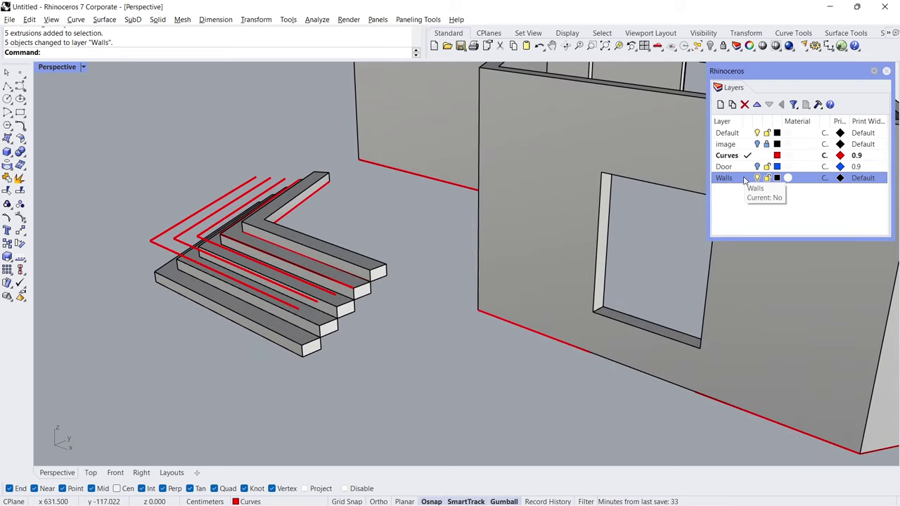
{"action": "left_click", "coordinate": [747, 178]}
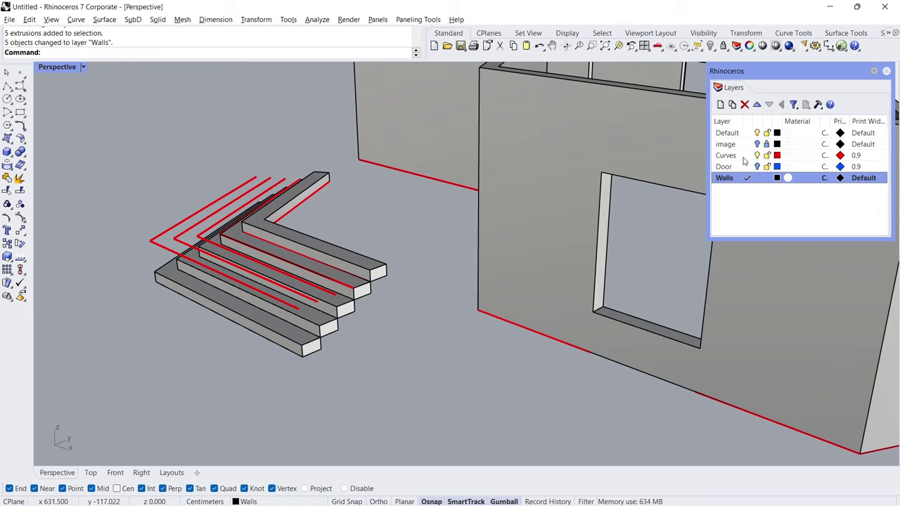
{"action": "left_click", "coordinate": [757, 159]}
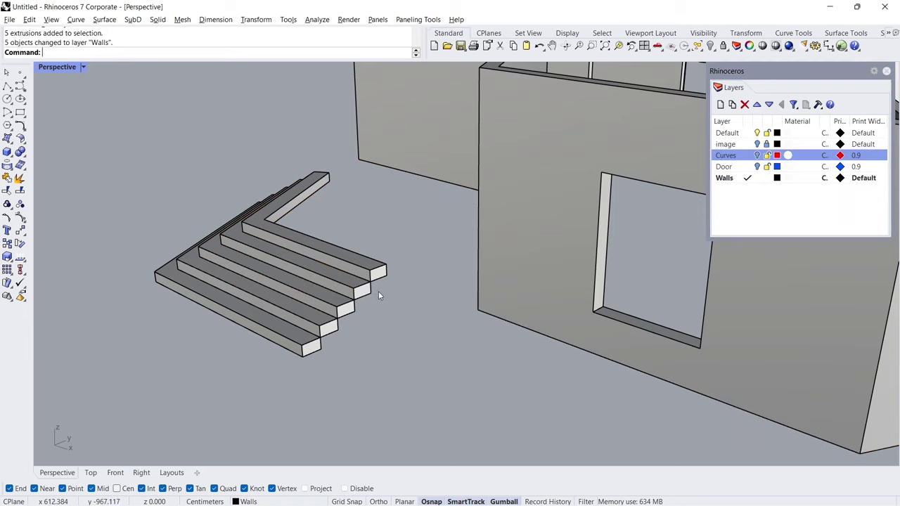
Align the bottom faces of all five stair slabs in world Z with the underside of the lowest slab using SetPt.
{"action": "right_click_drag", "start_coordinate": [378, 291], "coordinate": [342, 228]}
{"action": "scroll", "coordinate": [332, 155], "scroll_direction": "up", "scroll_amount": 5}
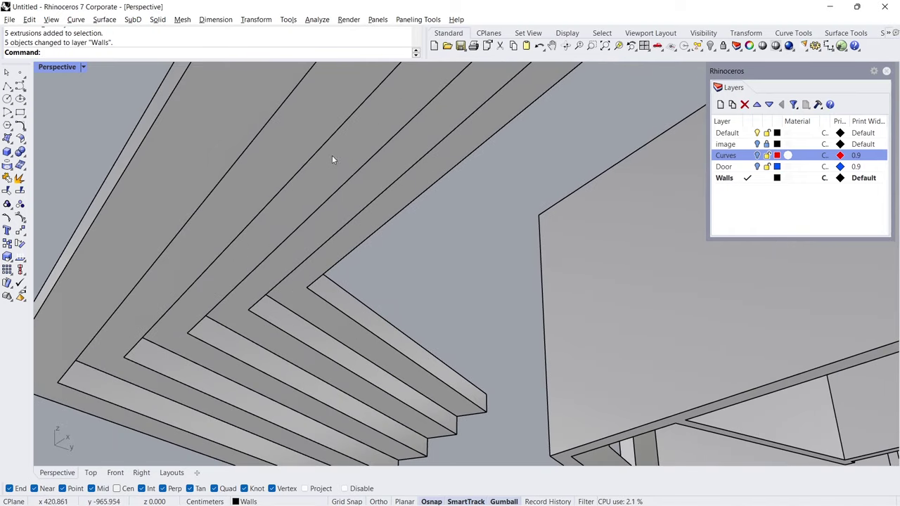
{"action": "left_click", "coordinate": [331, 180]}
{"action": "left_click", "coordinate": [364, 119], "text": "shift"}
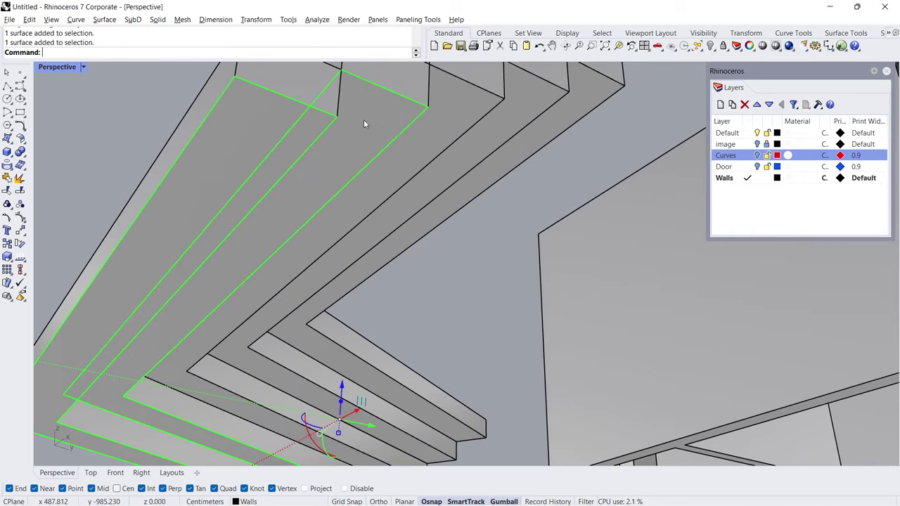
{"action": "left_click", "coordinate": [450, 112], "text": "shift"}
{"action": "left_click", "coordinate": [523, 101], "text": "shift"}
{"action": "left_click", "coordinate": [578, 97], "text": "shift"}
{"action": "right_click_drag", "start_coordinate": [422, 129], "coordinate": [229, 183]}
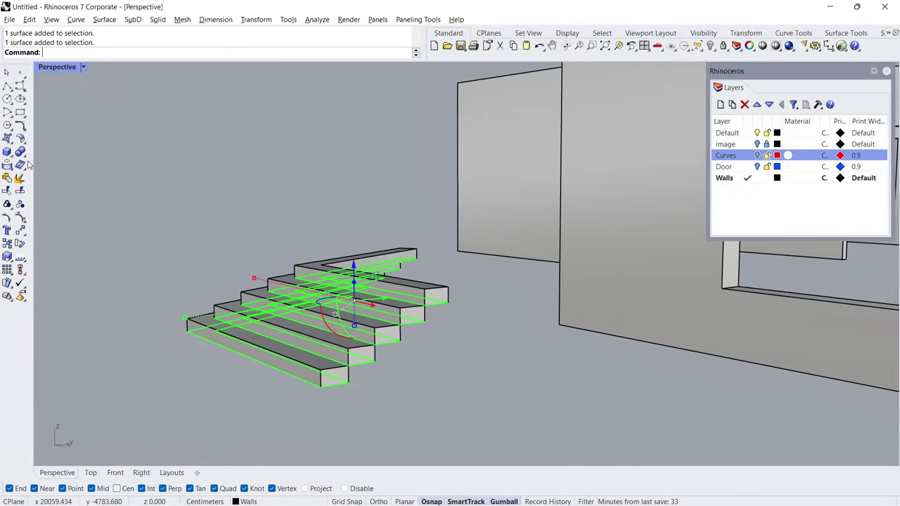
{"action": "left_click", "coordinate": [26, 235]}
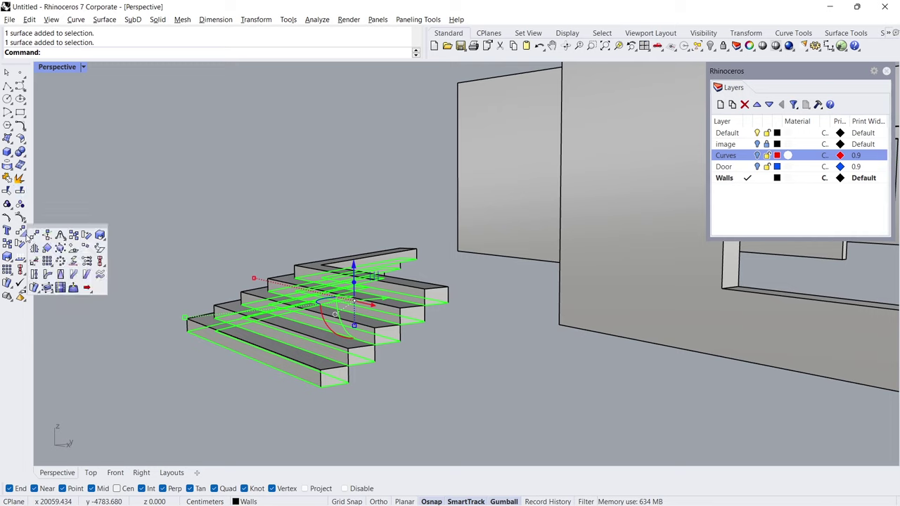
{"action": "left_click", "coordinate": [86, 261]}
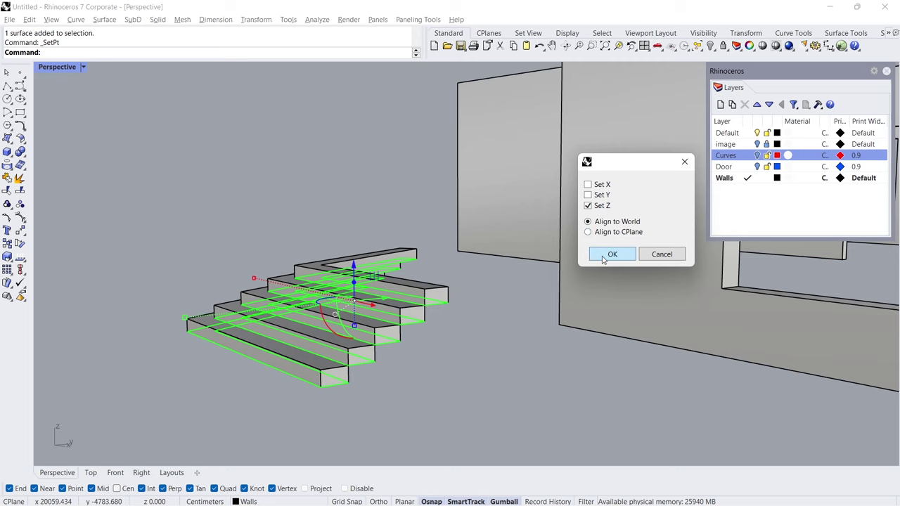
{"action": "left_click", "coordinate": [604, 256]}
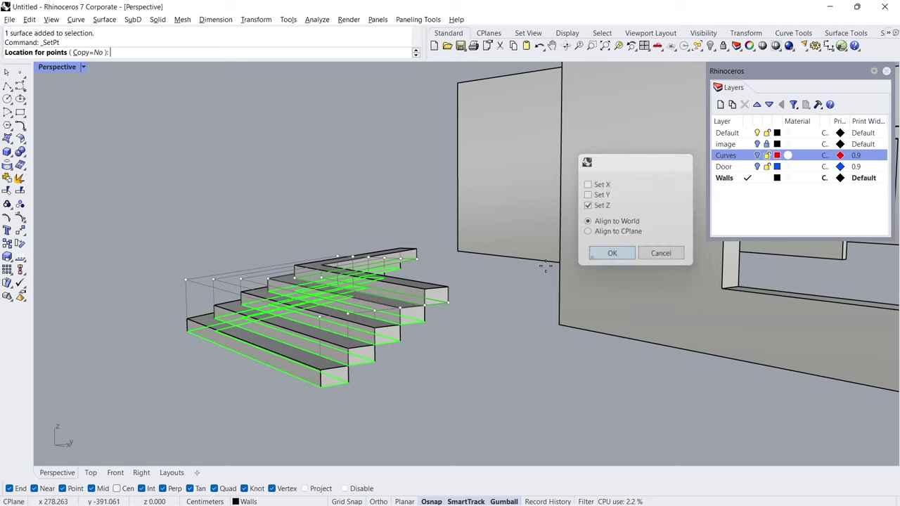
{"action": "left_click", "coordinate": [351, 382]}
Boolean union the five stair slabs into one solid and merge all its coplanar faces.
{"action": "right_click_drag", "start_coordinate": [309, 219], "coordinate": [320, 247]}
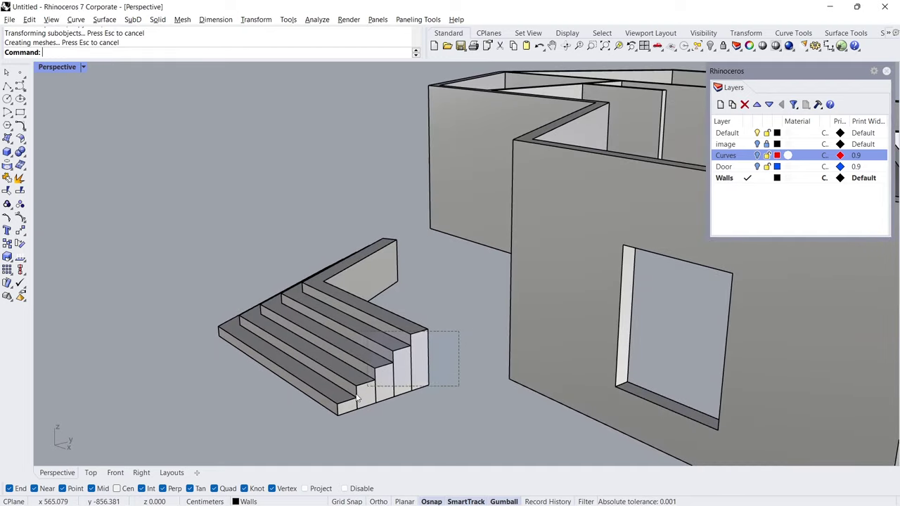
{"action": "left_click_drag", "start_coordinate": [357, 397], "coordinate": [336, 409]}
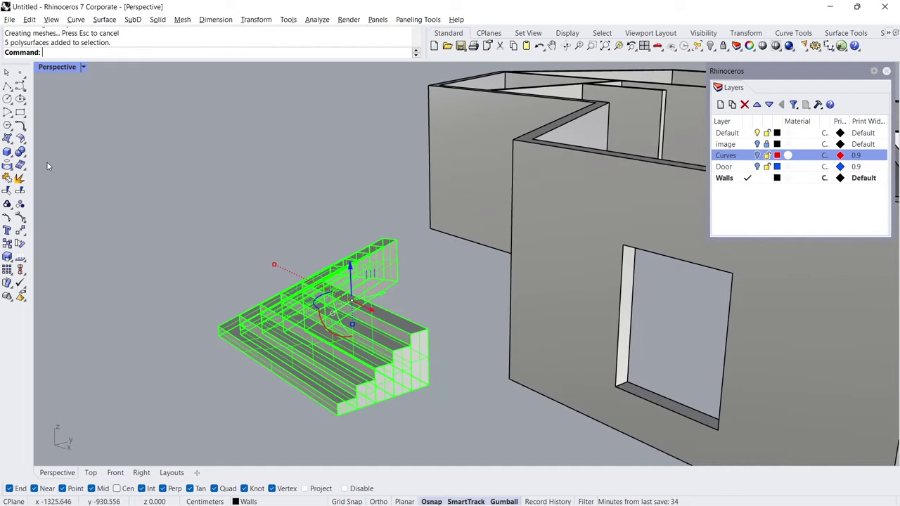
{"action": "left_click", "coordinate": [19, 152]}
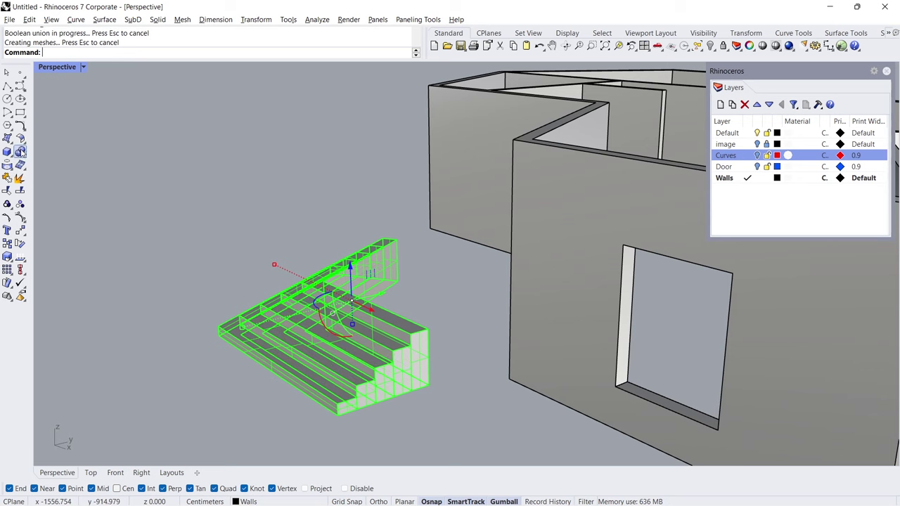
{"action": "left_click", "coordinate": [24, 157]}
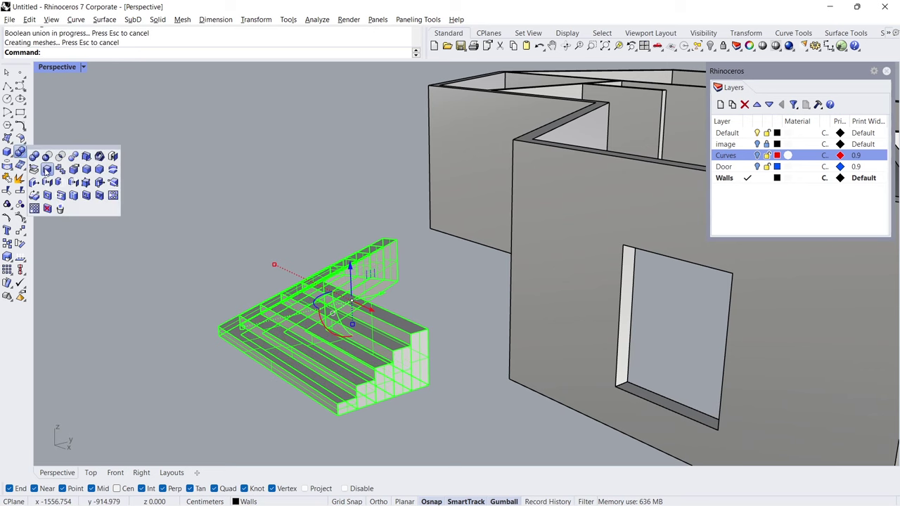
{"action": "right_click", "coordinate": [46, 170]}
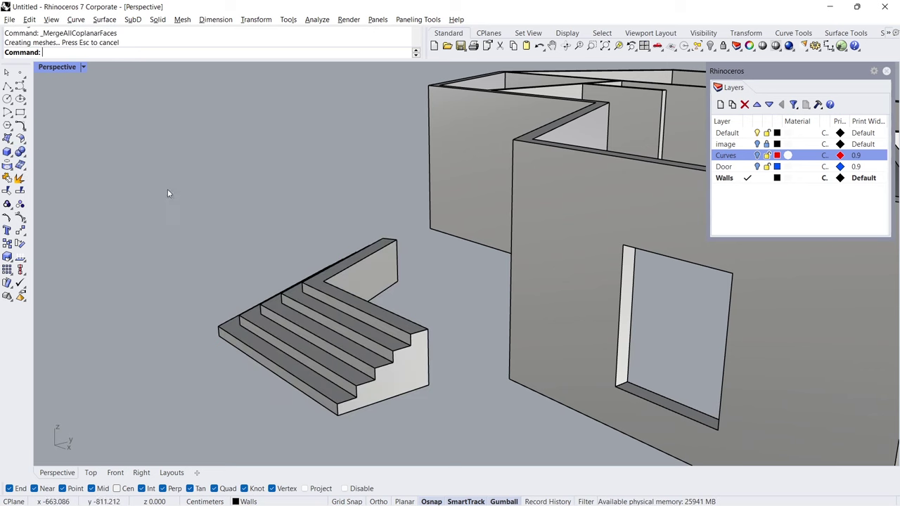
Draw a closed polyline through the house's outer wall corners and the porch's inner stair corner, with Project snapping on.
{"action": "right_click_drag", "start_coordinate": [167, 189], "coordinate": [271, 222]}
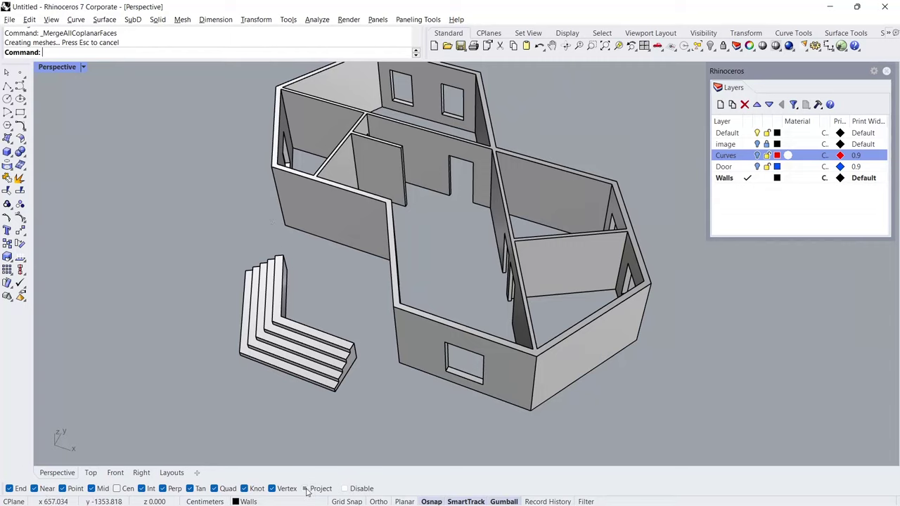
{"action": "left_click", "coordinate": [7, 85]}
{"action": "right_click_drag", "start_coordinate": [326, 284], "coordinate": [374, 335]}
{"action": "left_click", "coordinate": [367, 317]}
{"action": "left_click", "coordinate": [587, 339]}
{"action": "right_click_drag", "start_coordinate": [587, 338], "coordinate": [402, 311]}
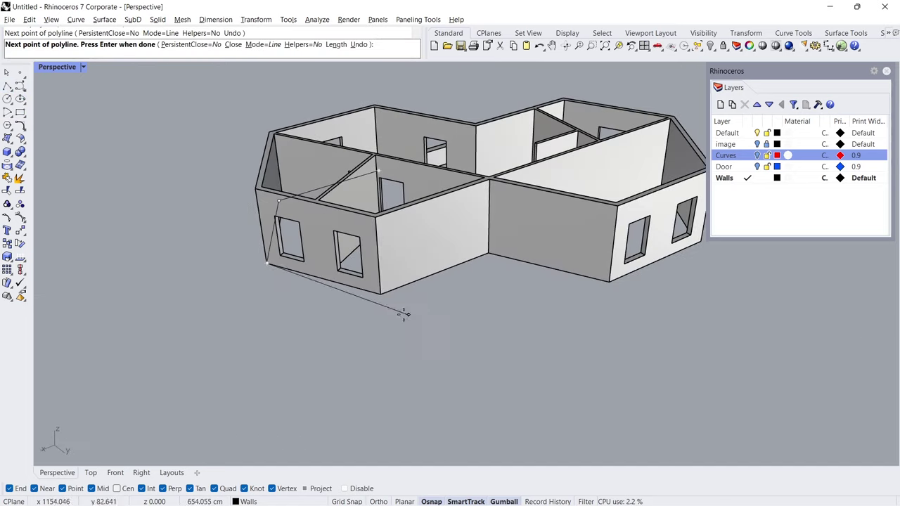
{"action": "left_click", "coordinate": [489, 253]}
{"action": "left_click", "coordinate": [492, 356]}
{"action": "right_click_drag", "start_coordinate": [592, 281], "coordinate": [377, 326]}
{"action": "right_click_drag", "start_coordinate": [455, 320], "coordinate": [395, 320]}
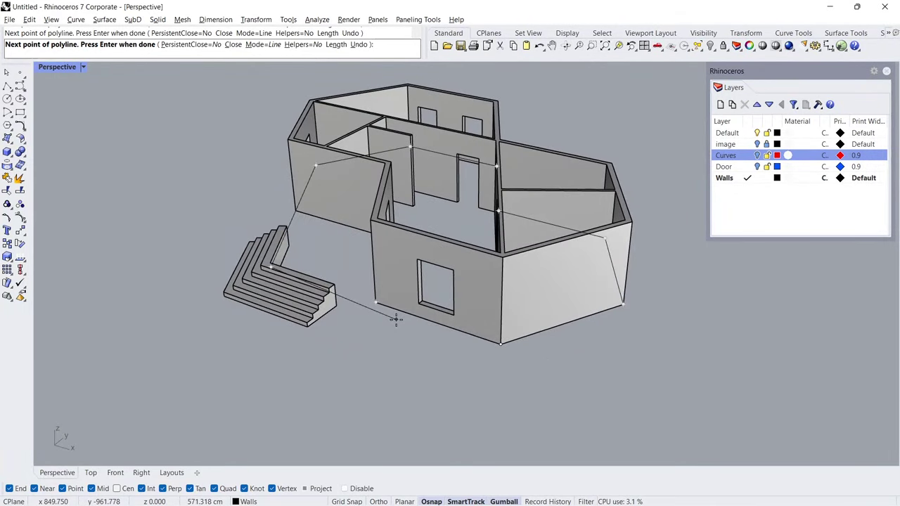
{"action": "key", "text": "Return"}
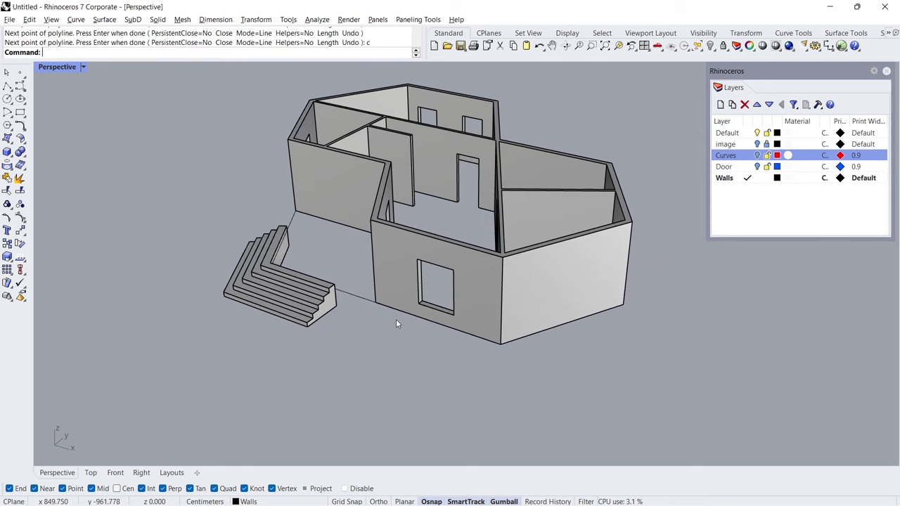
Delete the outline polyline's extra point at the living room wall corner facing the stairs.
{"action": "left_click", "coordinate": [362, 299]}
{"action": "scroll", "coordinate": [374, 309], "scroll_direction": "up", "scroll_amount": 8}
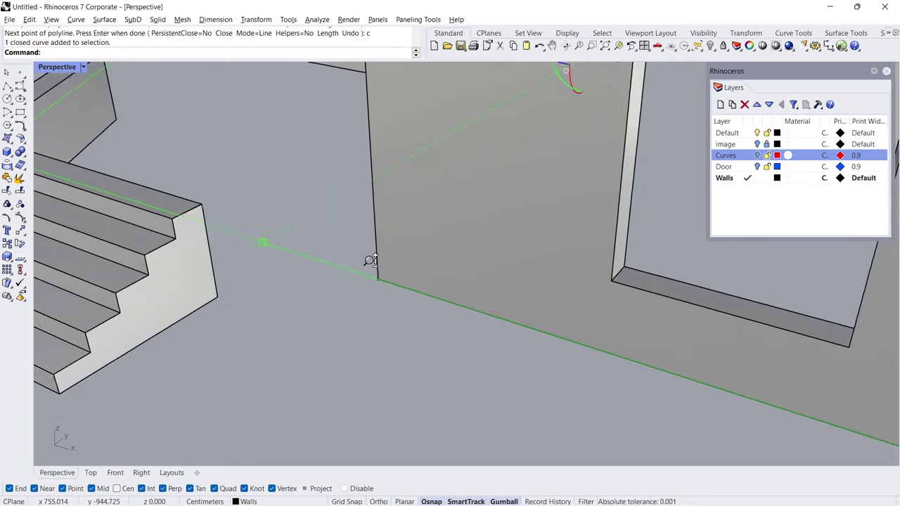
{"action": "scroll", "coordinate": [370, 256], "scroll_direction": "up", "scroll_amount": 3}
{"action": "left_click_drag", "start_coordinate": [325, 320], "coordinate": [417, 223]}
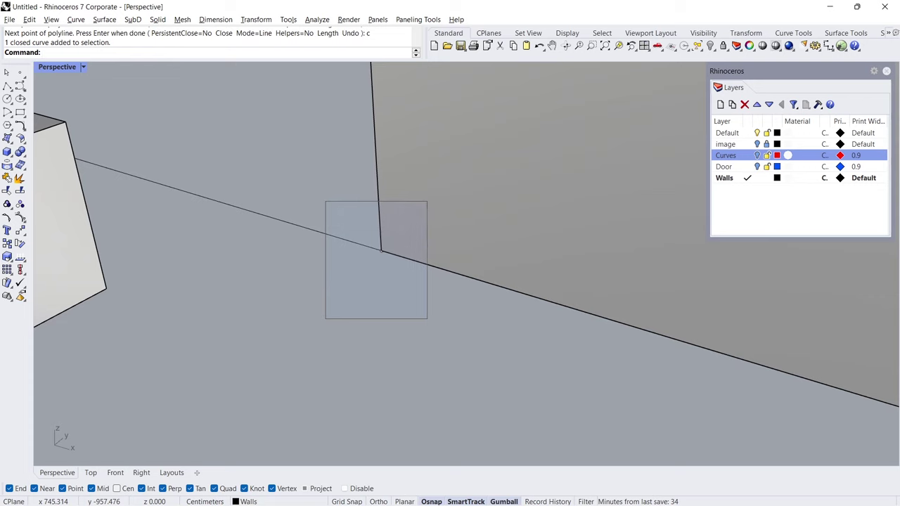
{"action": "mouse_move", "coordinate": [325, 202]}
{"action": "left_mouse_down"}
{"action": "mouse_move", "coordinate": [312, 234]}
{"action": "mouse_move", "coordinate": [323, 219]}
{"action": "left_mouse_up"}
{"action": "key", "text": "Delete"}
{"action": "scroll", "coordinate": [326, 263], "scroll_direction": "down", "scroll_amount": 5}
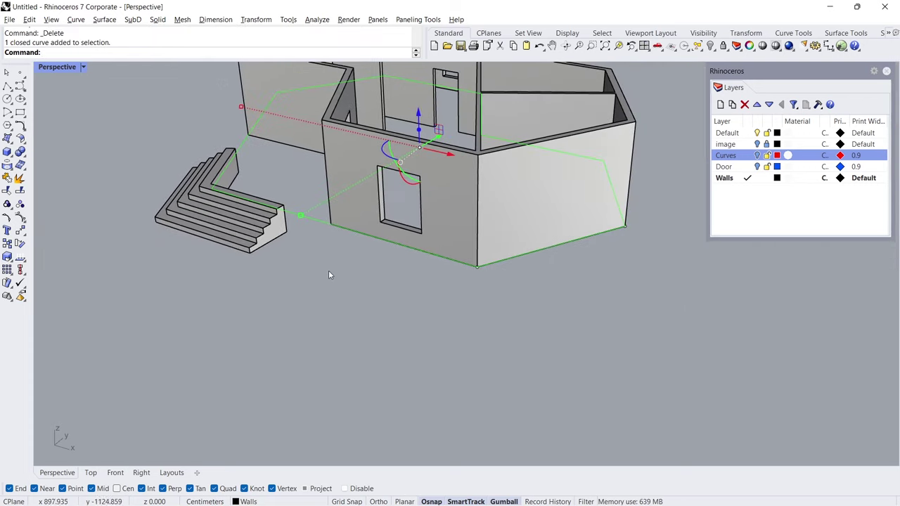
Extrude the house and porch outline downward as a solid to the stairs' bottom corner, keeping the input curve and turning Project snapping off.
{"action": "right_click_drag", "start_coordinate": [328, 274], "coordinate": [307, 284]}
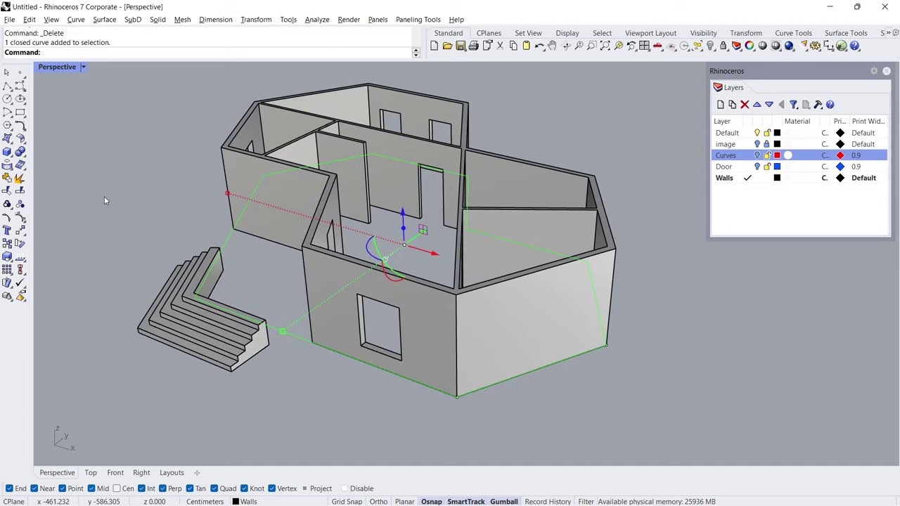
{"action": "left_click", "coordinate": [12, 158]}
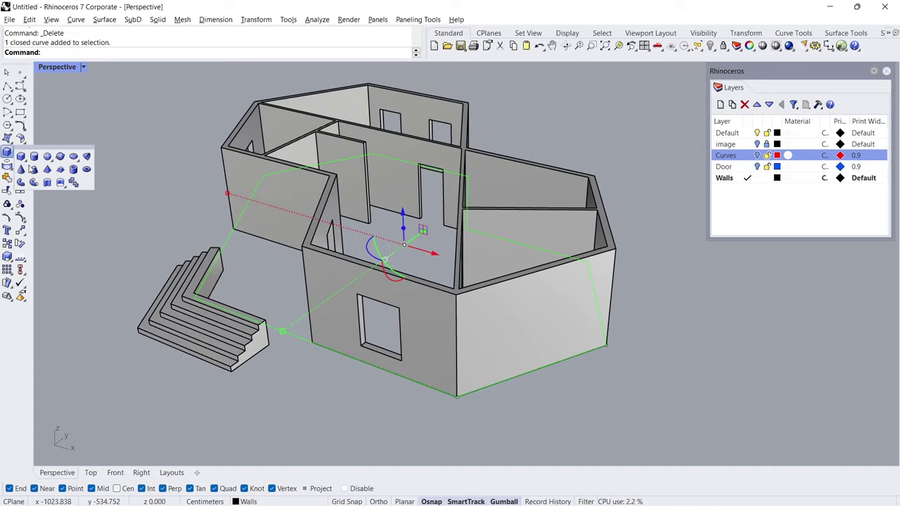
{"action": "left_click", "coordinate": [46, 184]}
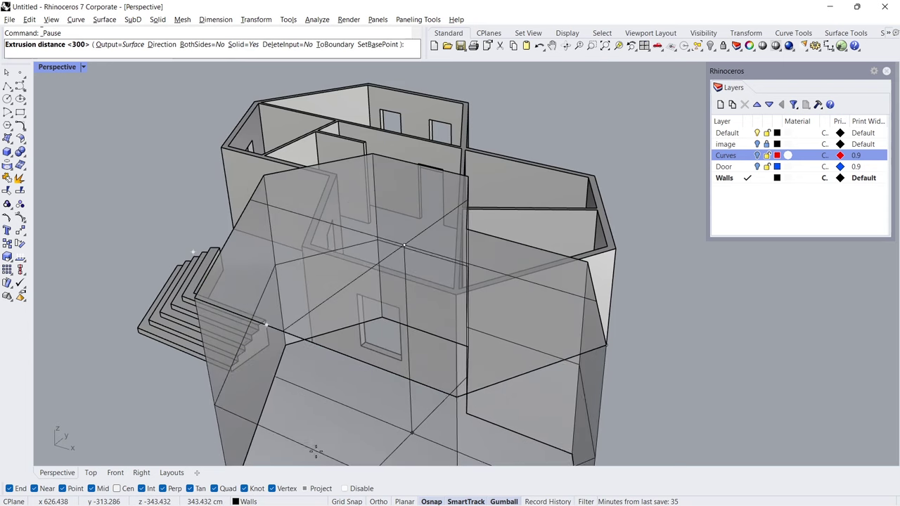
{"action": "left_click", "coordinate": [320, 488]}
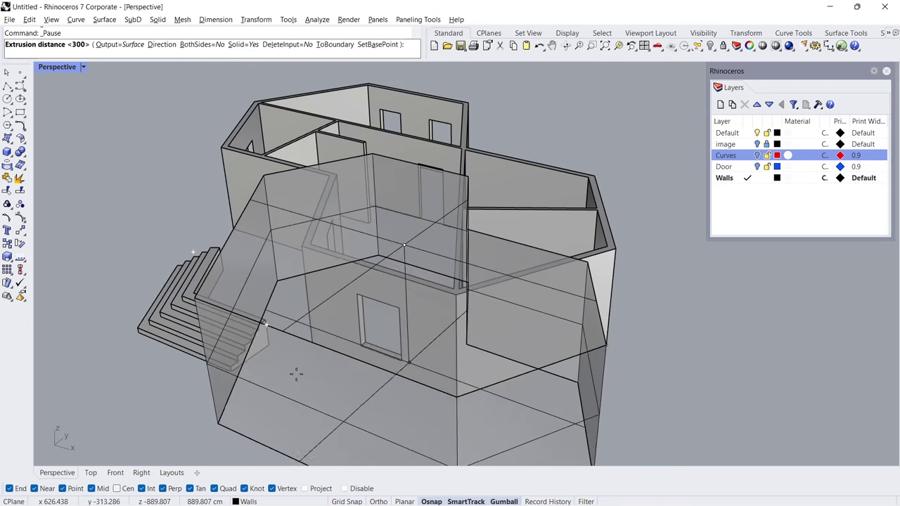
{"action": "left_click", "coordinate": [278, 352]}
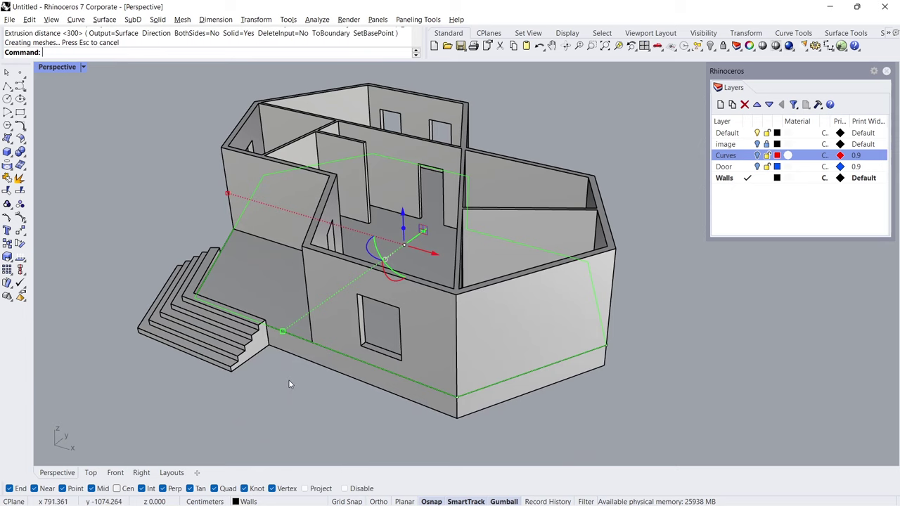
{"action": "left_click", "coordinate": [289, 384]}
Move the solid porch stairs down along Z by 17 cm two times in a row.
{"action": "right_click_drag", "start_coordinate": [244, 321], "coordinate": [230, 310]}
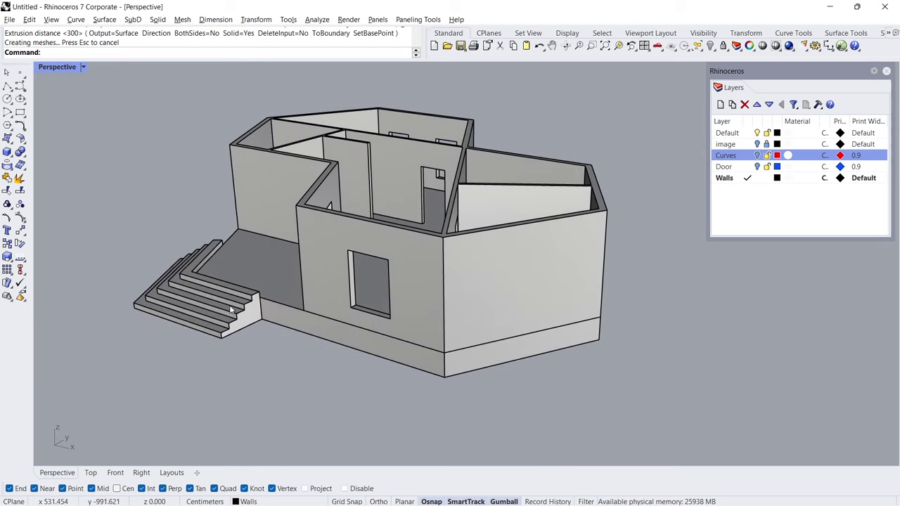
{"action": "left_click", "coordinate": [231, 315]}
{"action": "left_click", "coordinate": [204, 244]}
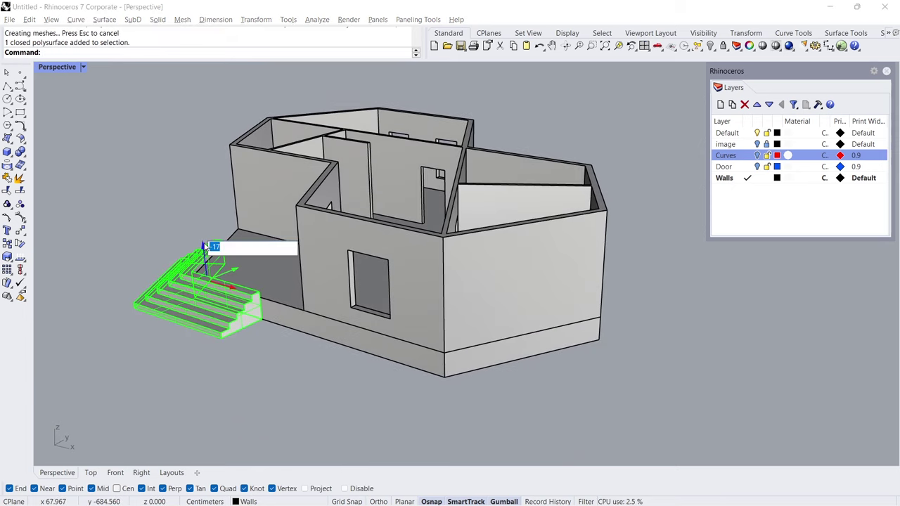
{"action": "key", "text": "Return"}
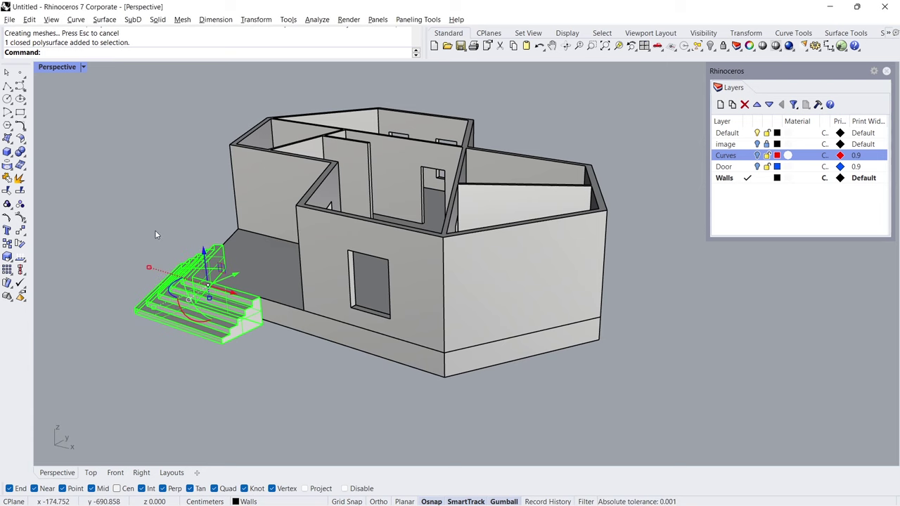
{"action": "key", "text": "Escape"}
{"action": "right_click_drag", "start_coordinate": [154, 237], "coordinate": [200, 275]}
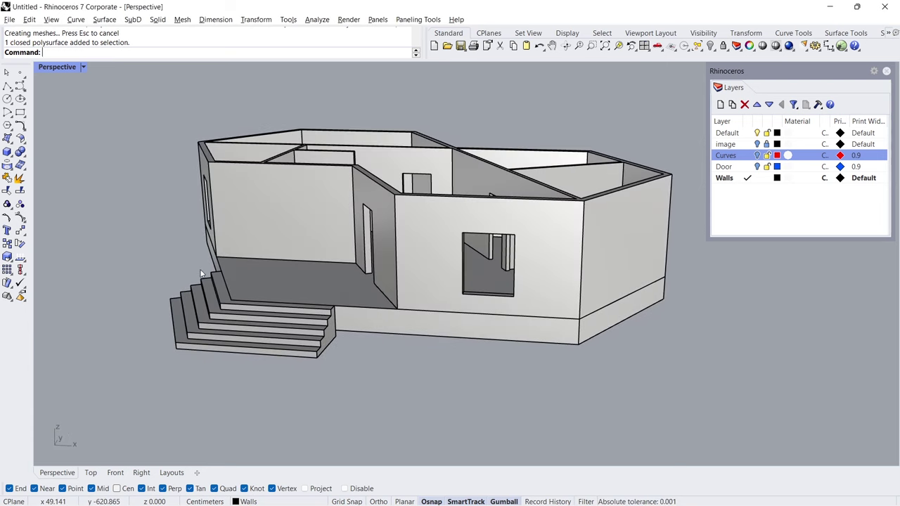
{"action": "left_click", "coordinate": [199, 295]}
{"action": "left_click", "coordinate": [240, 277]}
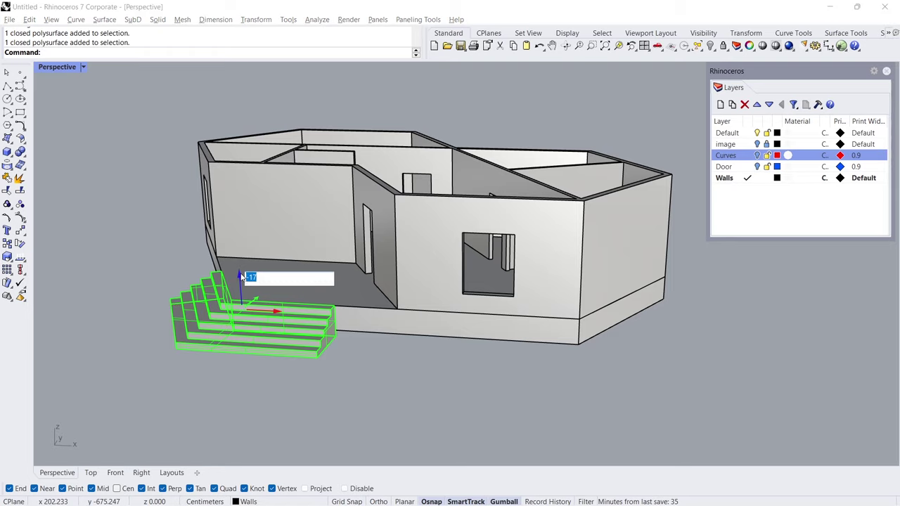
{"action": "key", "text": "Return"}
{"action": "key", "text": "Escape"}
Move only the bottom face of the extruded base down to the level of the stairs' underside.
{"action": "right_click_drag", "start_coordinate": [168, 270], "coordinate": [165, 214]}
{"action": "left_click", "coordinate": [320, 250]}
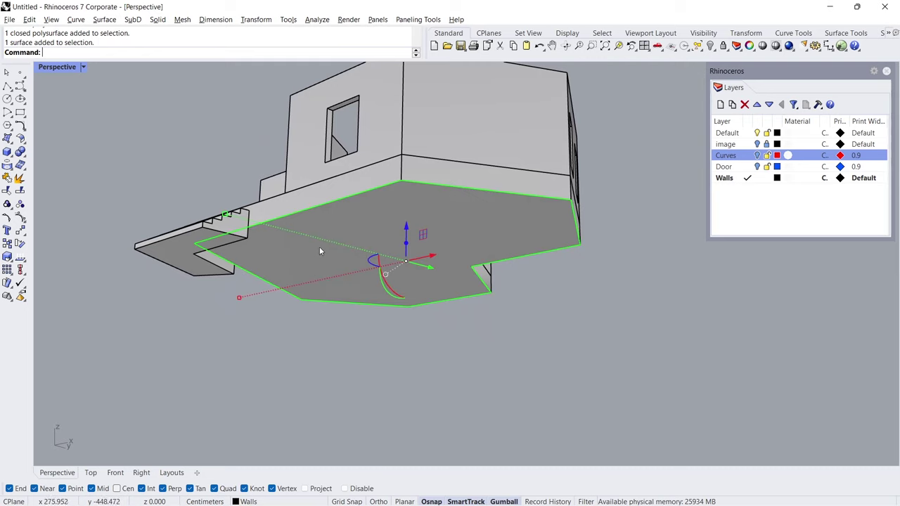
{"action": "left_click", "coordinate": [406, 227]}
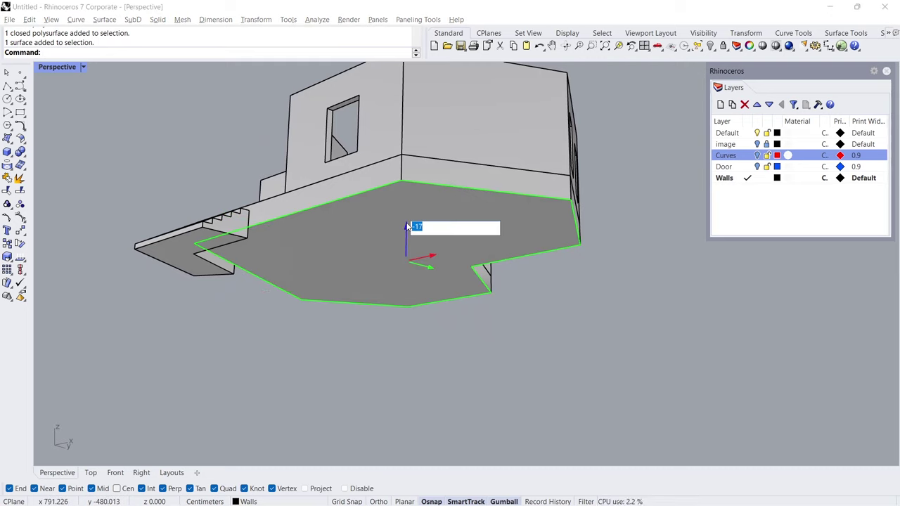
{"action": "key", "text": "Return"}
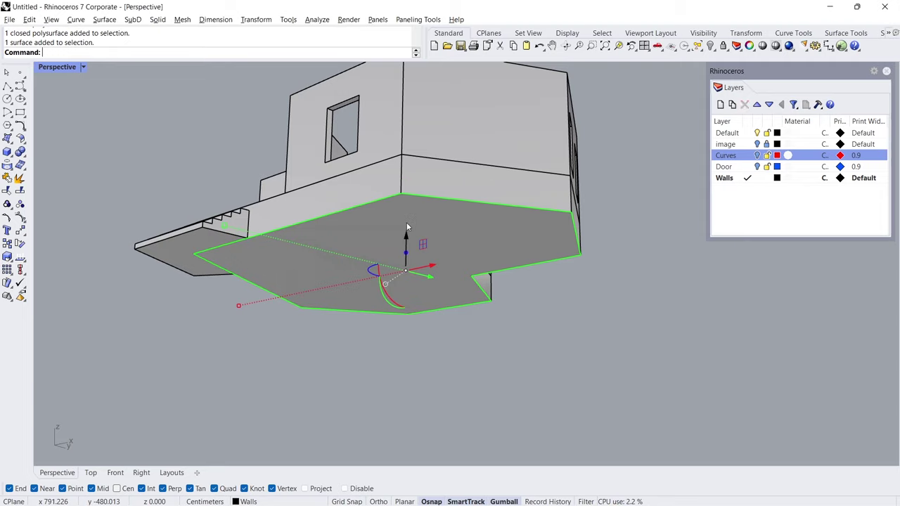
{"action": "left_click", "coordinate": [209, 354]}
Switch the Perspective viewport to the Arctic display mode.
{"action": "right_click_drag", "start_coordinate": [228, 223], "coordinate": [282, 295]}
{"action": "left_click", "coordinate": [83, 67]}
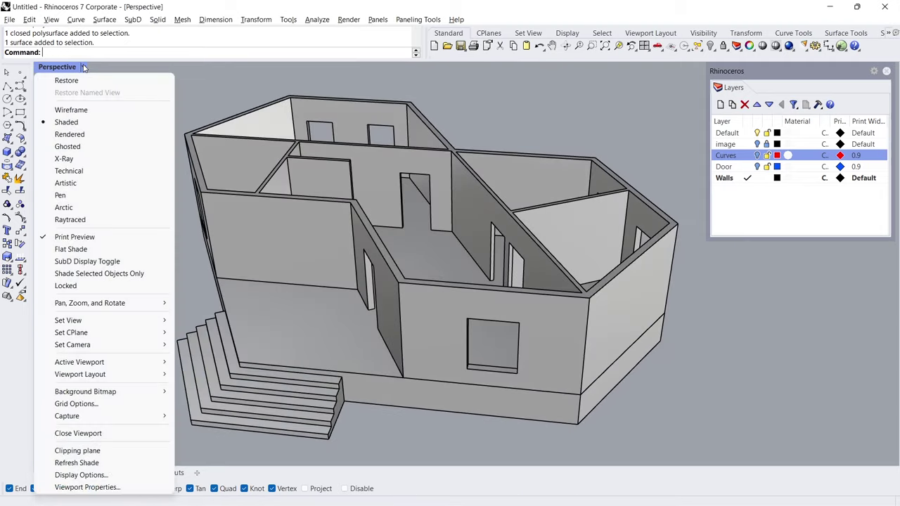
{"action": "left_click", "coordinate": [94, 208]}
{"action": "right_click_drag", "start_coordinate": [170, 178], "coordinate": [196, 190]}
Select all visible curves and move the base outline to the hidden Curves layer.
{"action": "left_click", "coordinate": [699, 48]}
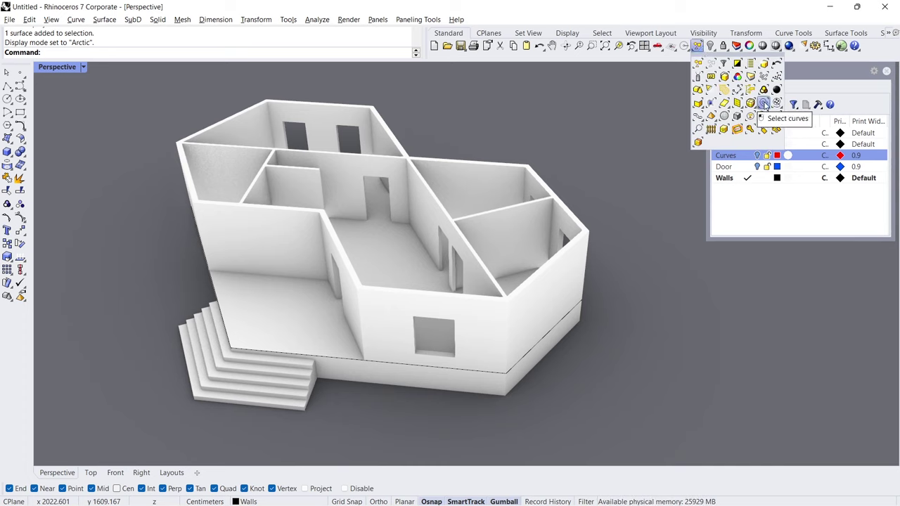
{"action": "left_click", "coordinate": [764, 103]}
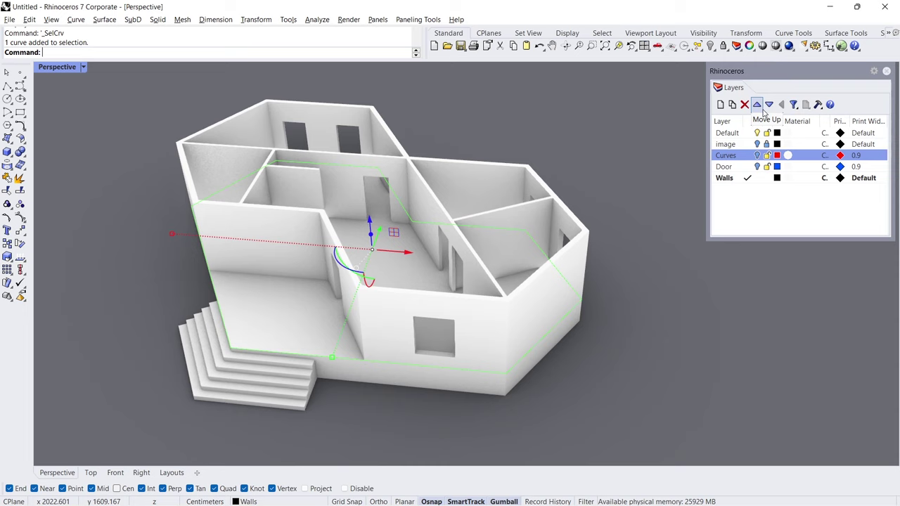
{"action": "right_click", "coordinate": [739, 158]}
{"action": "left_click", "coordinate": [811, 353]}
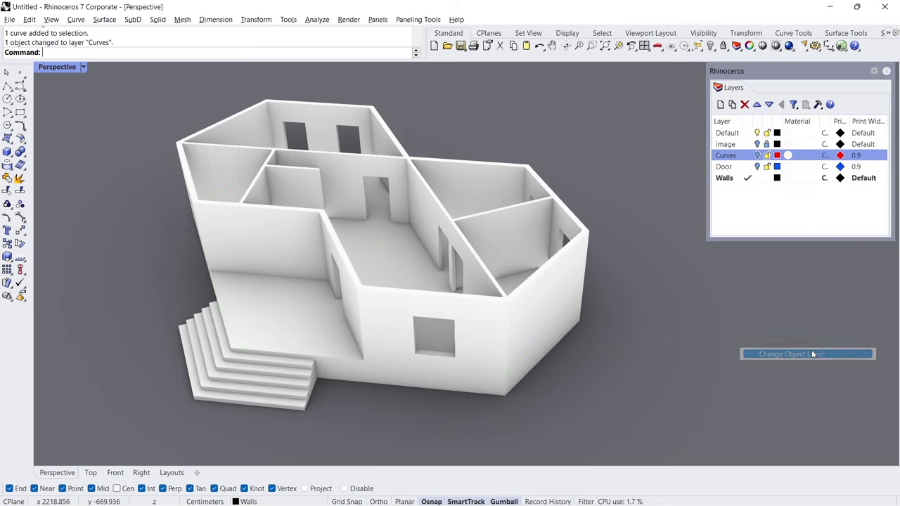
Switch the Perspective viewport to the Rendered display mode and view the finished house model.
{"action": "right_click_drag", "start_coordinate": [415, 187], "coordinate": [259, 161]}
{"action": "left_click", "coordinate": [83, 67]}
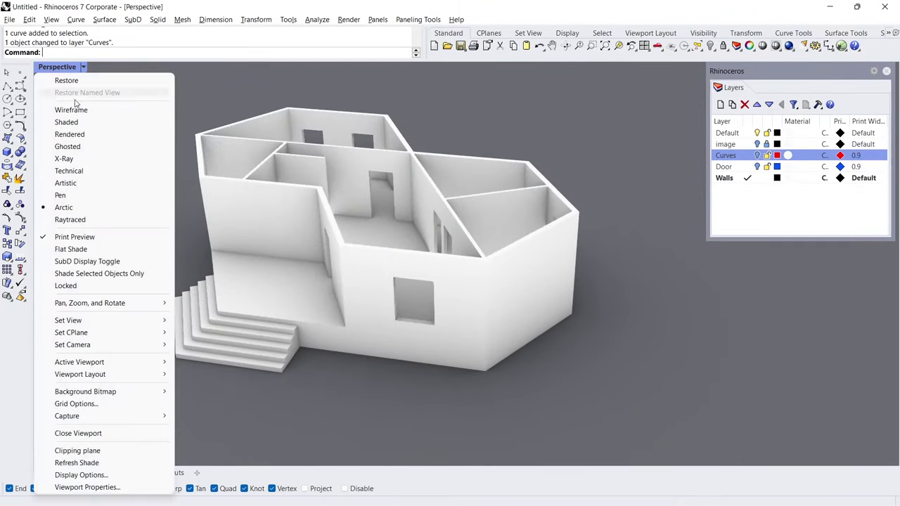
{"action": "left_click", "coordinate": [107, 134]}
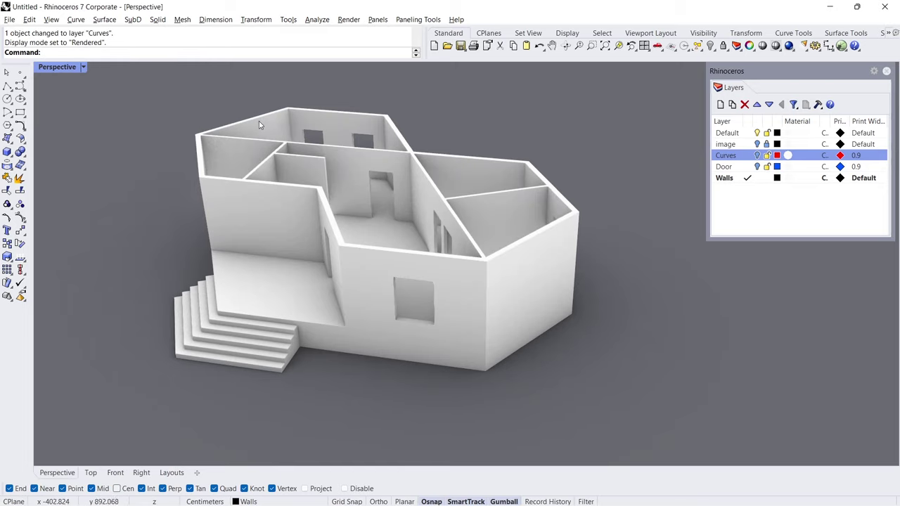
{"action": "right_click_drag", "start_coordinate": [259, 125], "coordinate": [271, 157]}
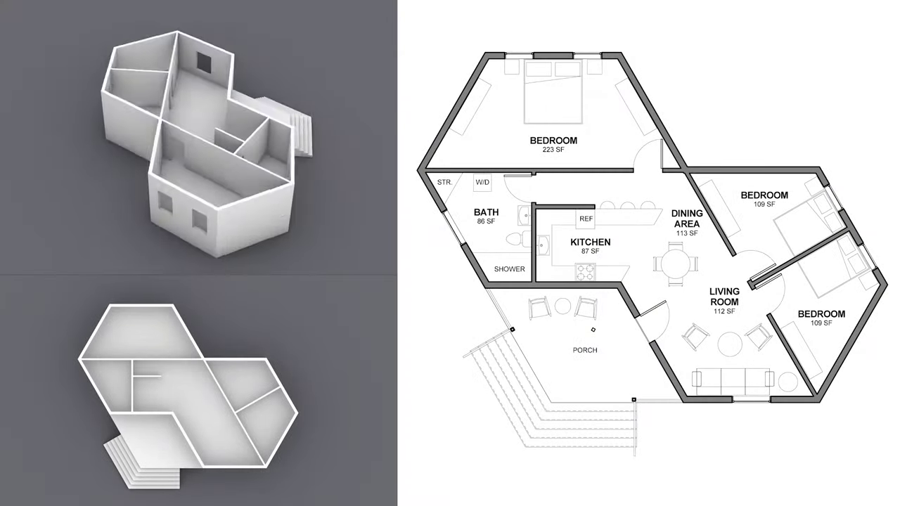